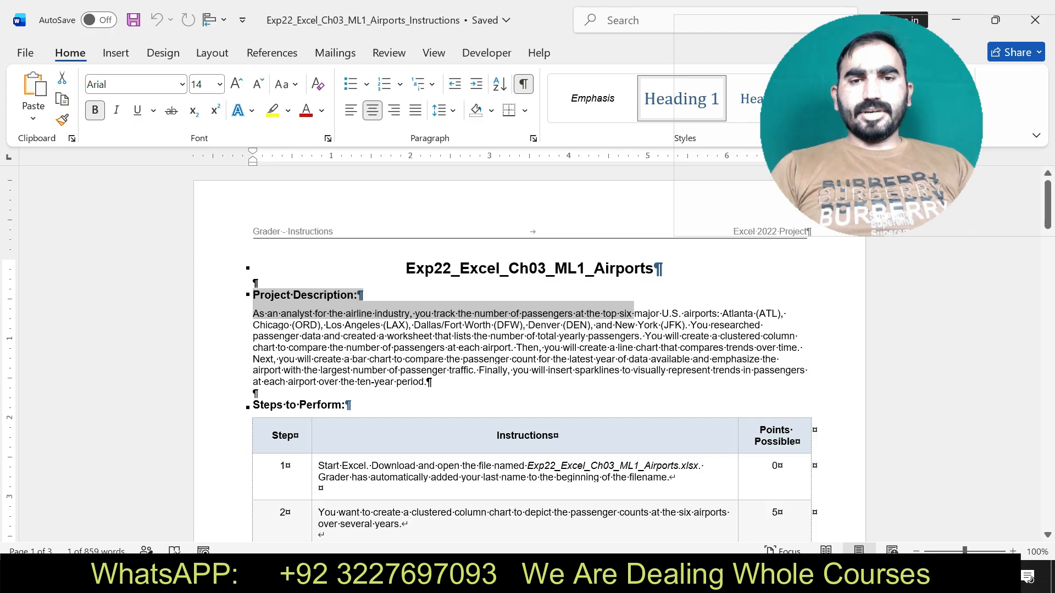
Select the Project Description heading and paragraph, highlight them in yellow, and undo the highlight.
key(ctrl+shift+Right)
key(ctrl+shift+Right)
key(ctrl+shift+Right)
key(ctrl+shift+Right)
key(ctrl+shift+Right)
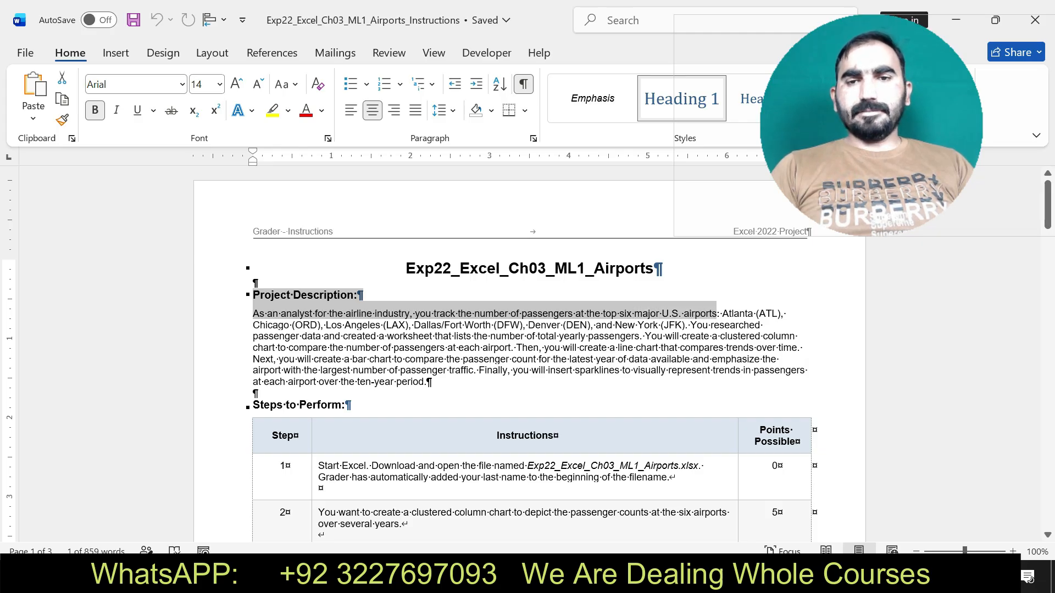
drag(754, 314, 791, 383)
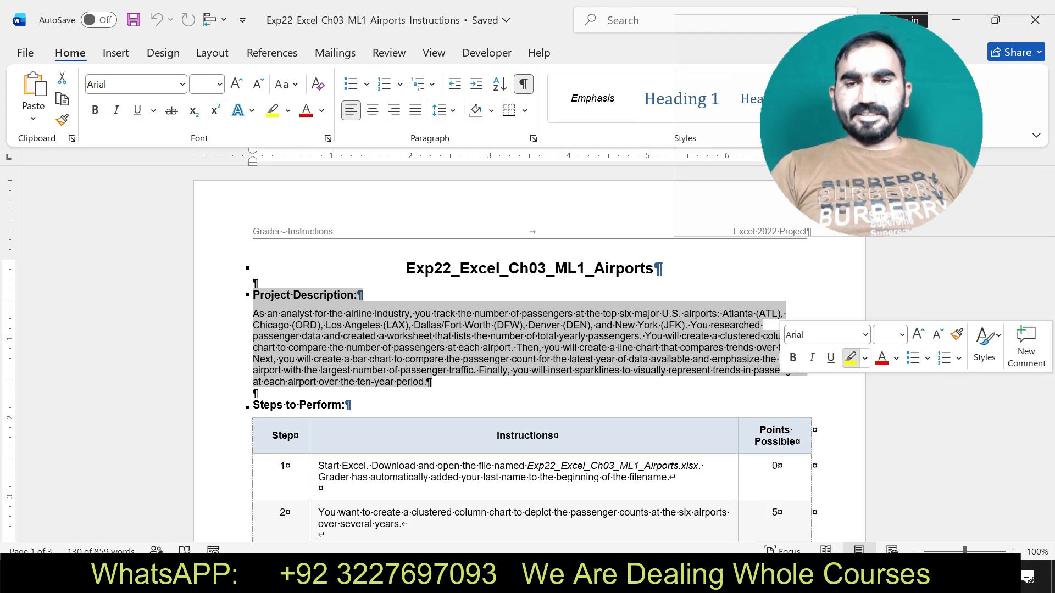
click(850, 358)
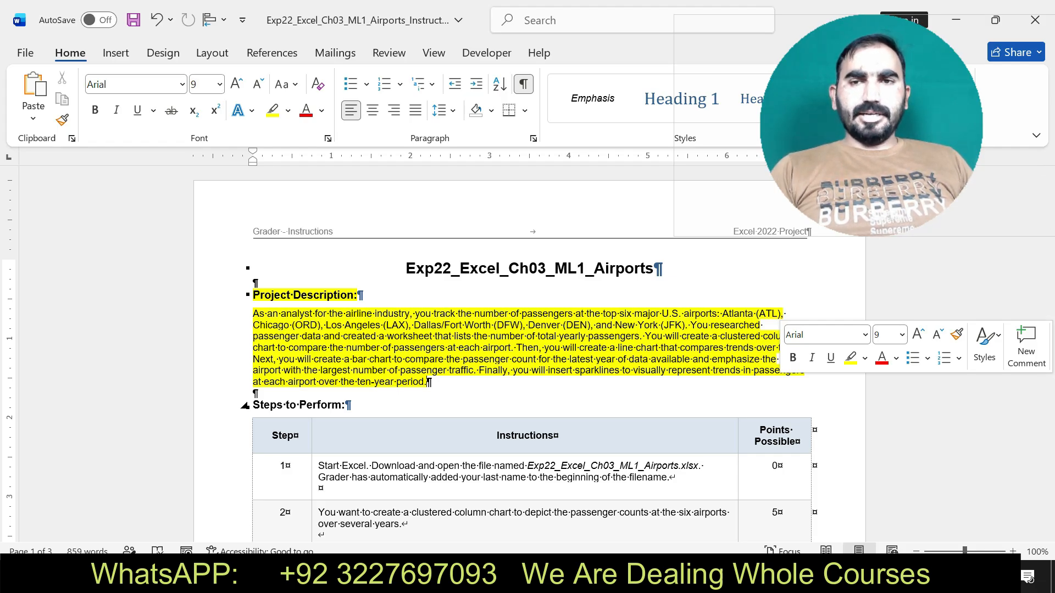
key(ctrl+z)
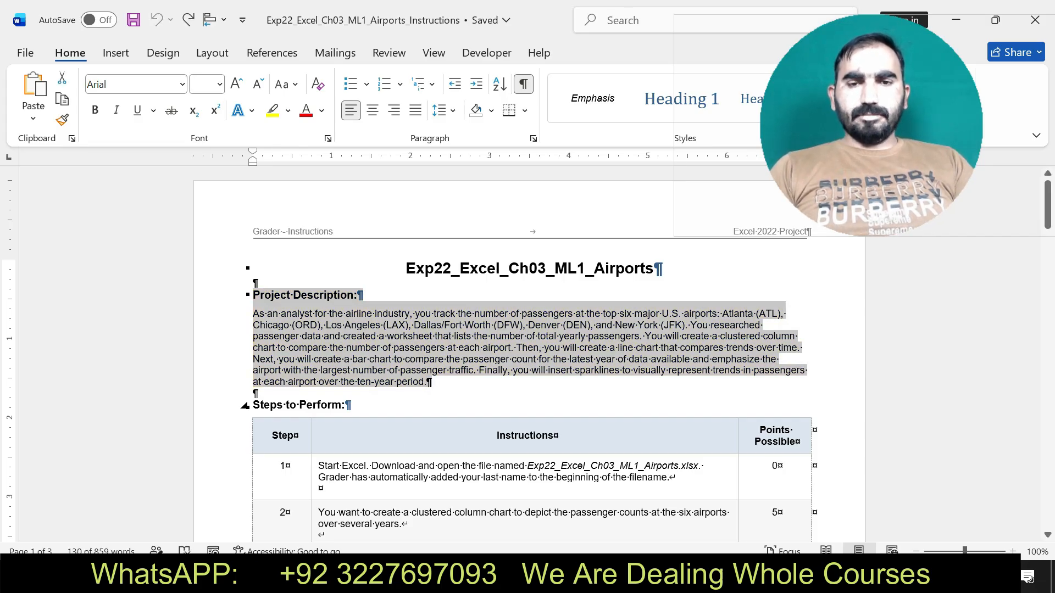
Highlight the step 1 instructions in yellow, and undo the highlight after switching to Excel to check the airports workbook.
drag(318, 466, 680, 478)
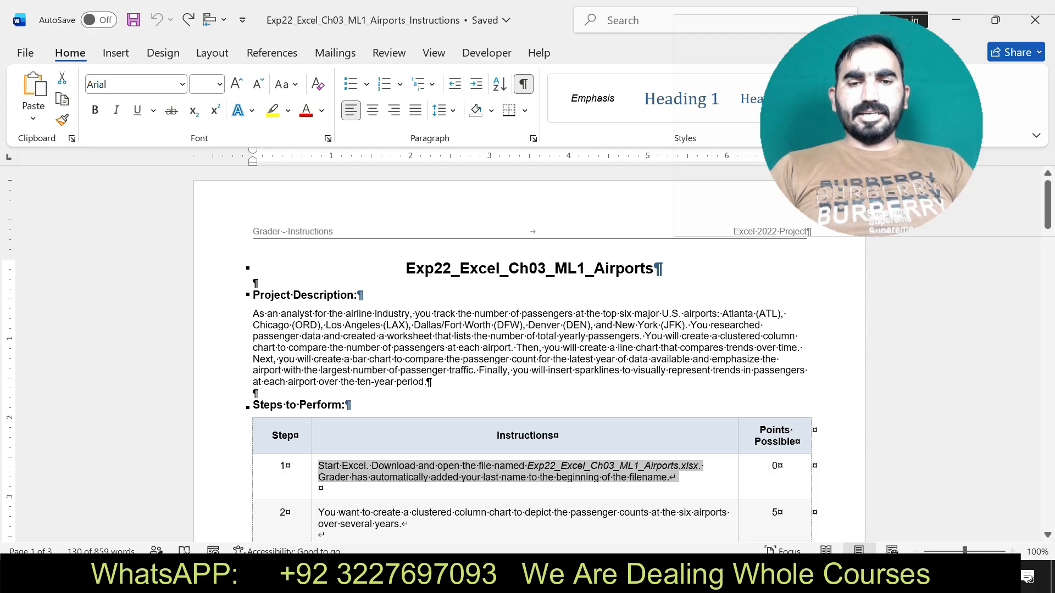
drag(679, 478, 679, 478)
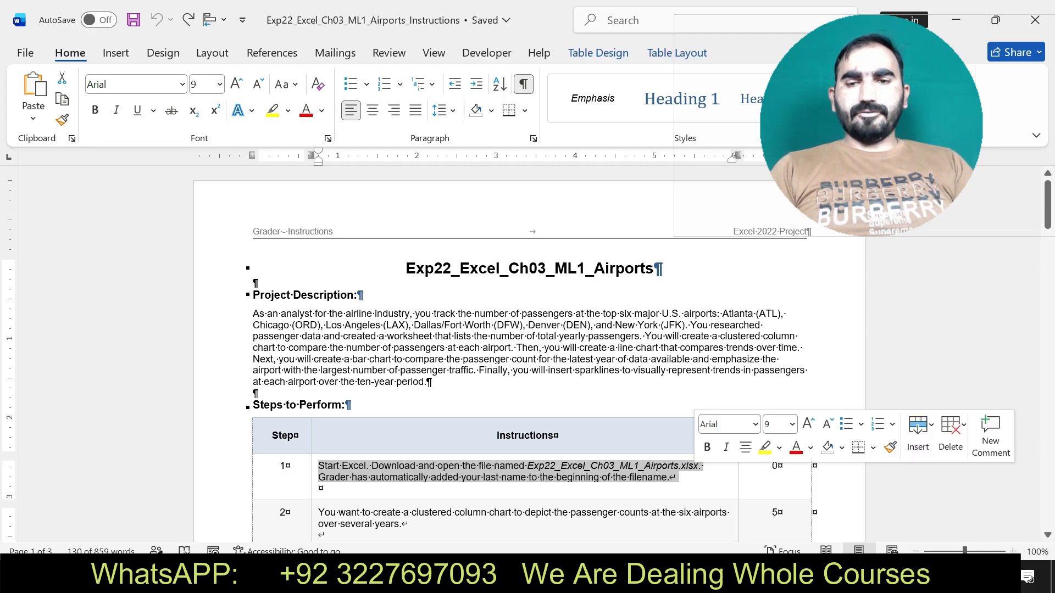
click(764, 447)
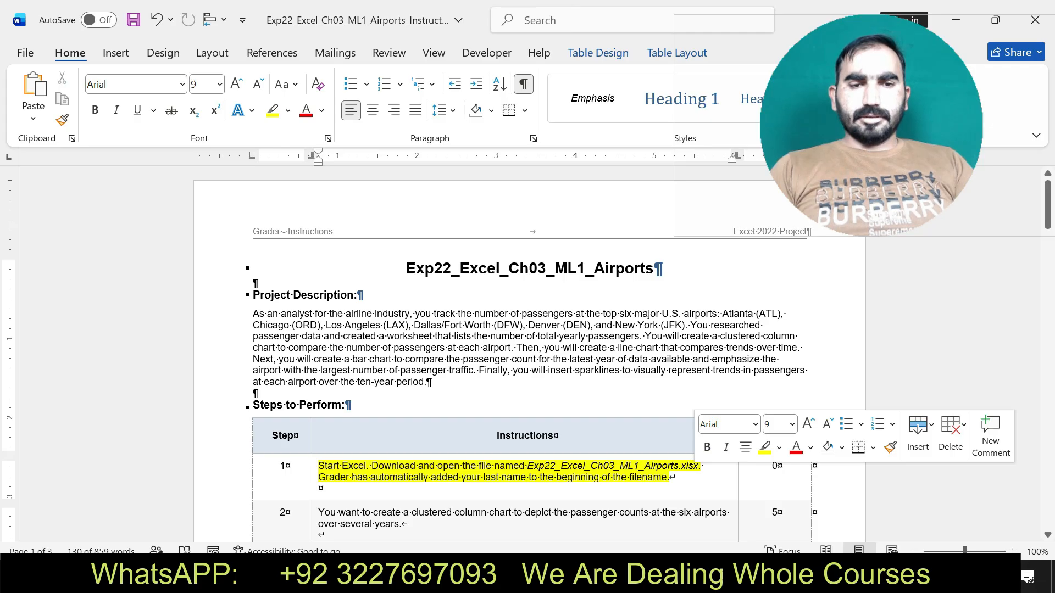
drag(318, 465, 670, 478)
key(alt+Tab)
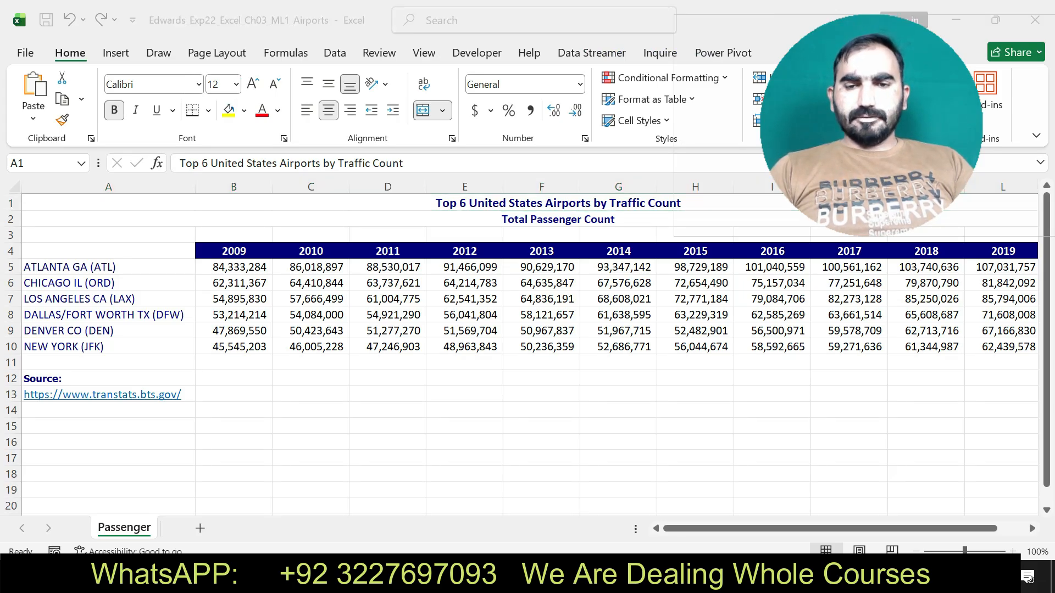
key(alt+Tab)
key(ctrl+z)
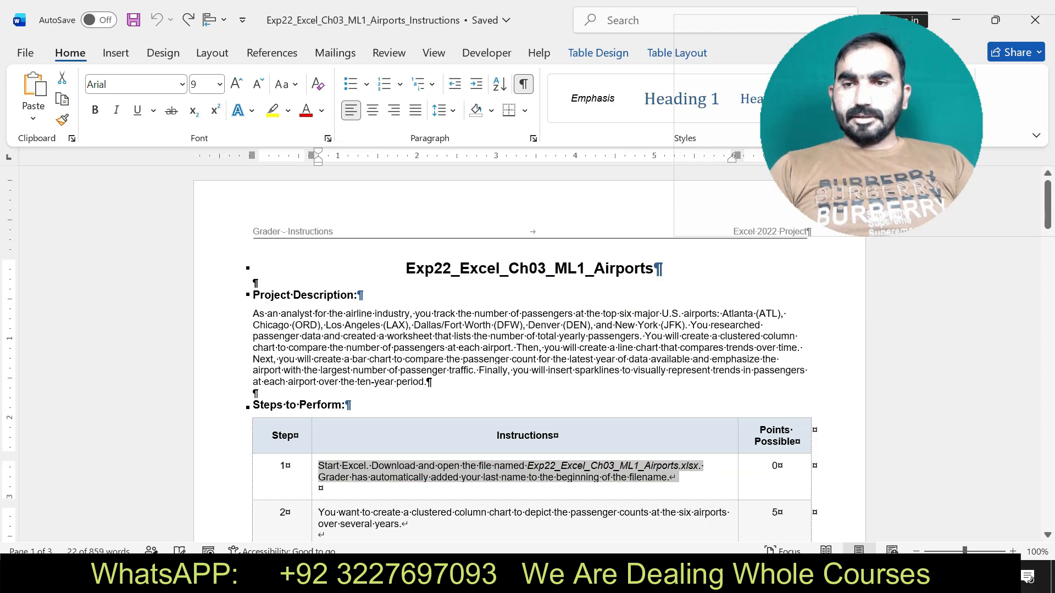
Highlight the step 2 instructions in yellow and select the range reference A4:L10 within them.
drag(1047, 204, 1048, 243)
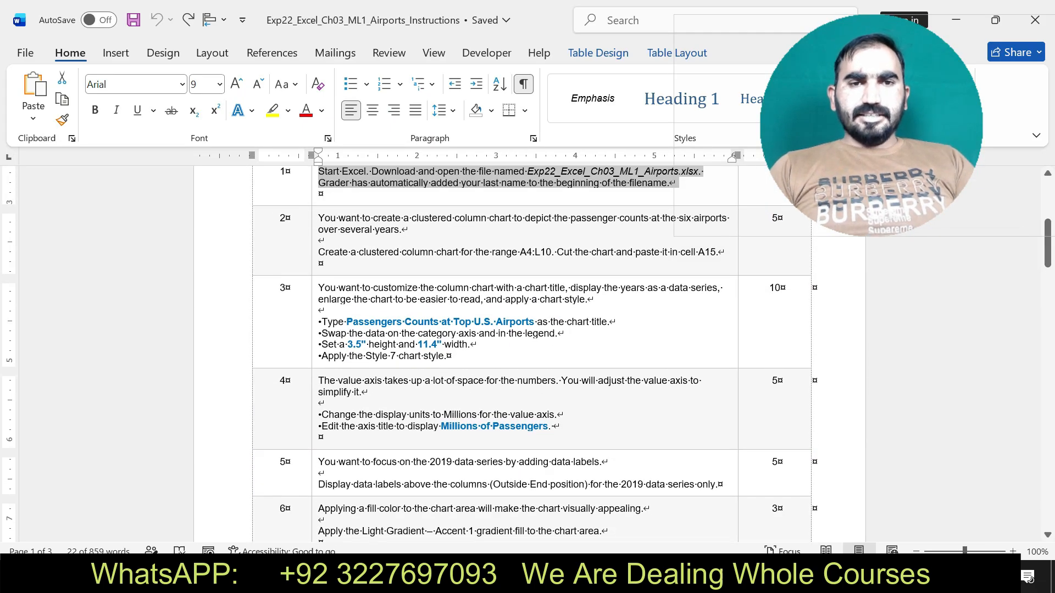
drag(319, 218, 716, 253)
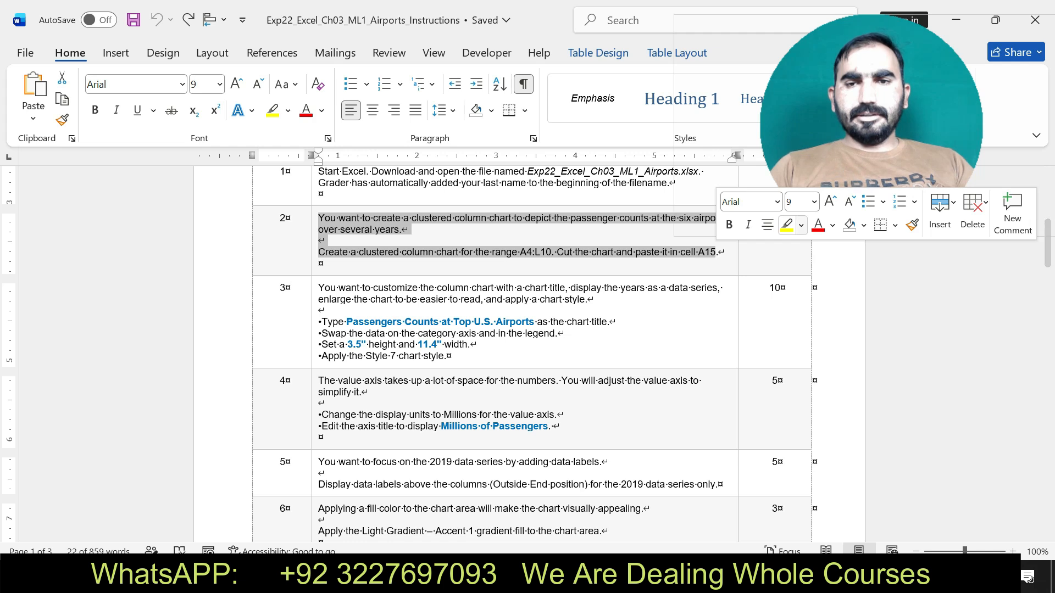
click(787, 225)
drag(520, 252, 552, 252)
key(ctrl+c)
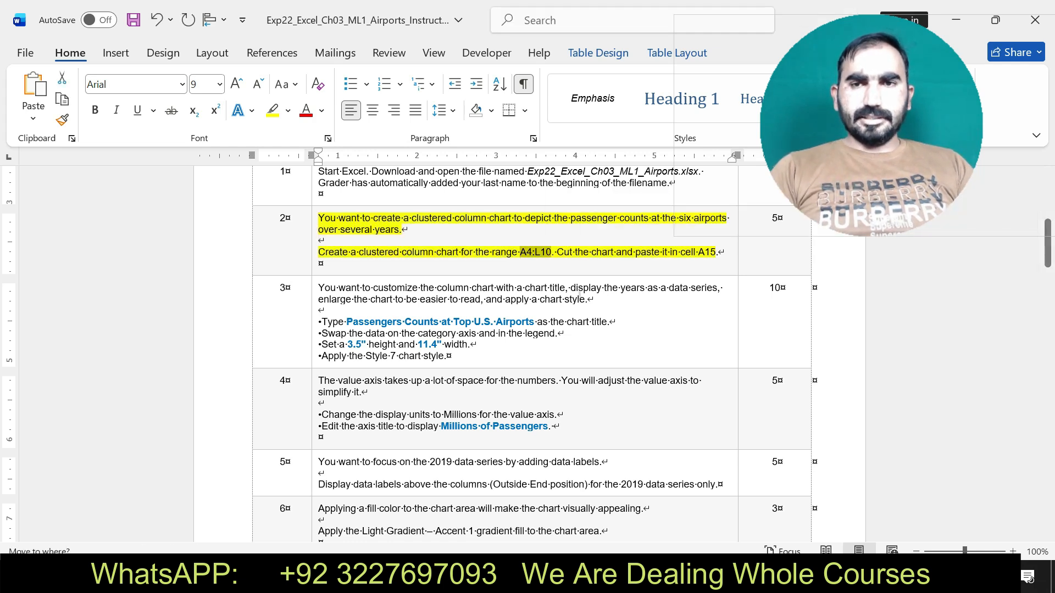
drag(580, 294, 601, 359)
Switch to the Excel workbook and try to select the chart's source range with the reference a4;l10.
key(alt+Tab)
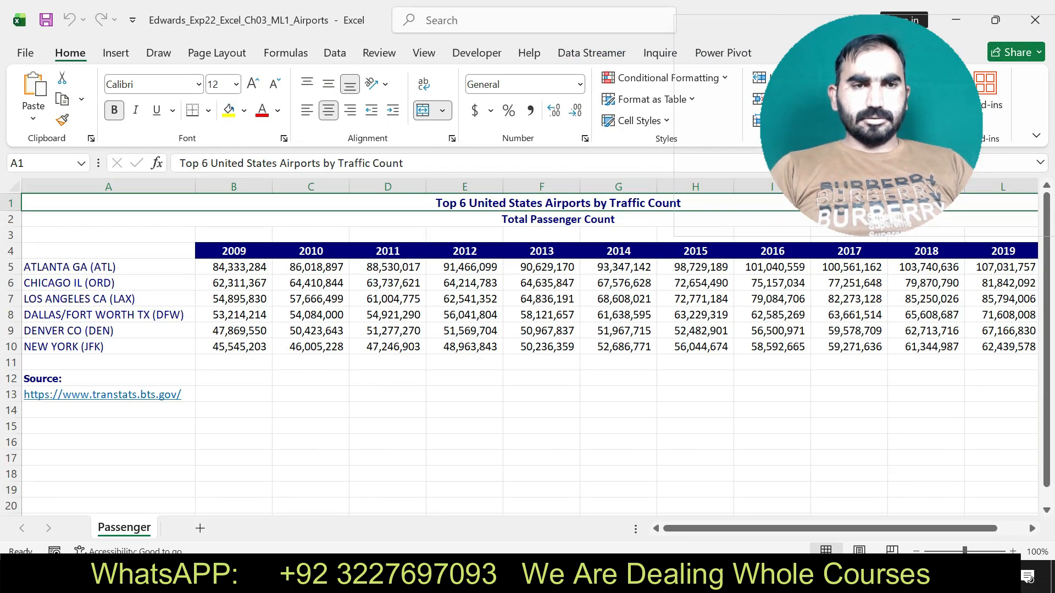
click(49, 163)
text(Top 6)
key(Return)
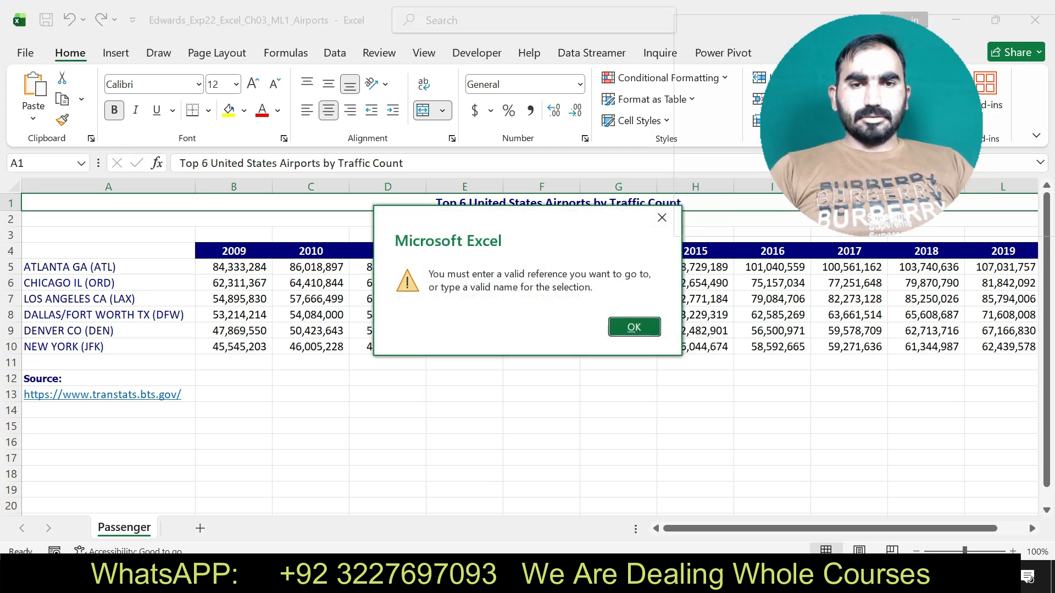
click(662, 217)
click(234, 283)
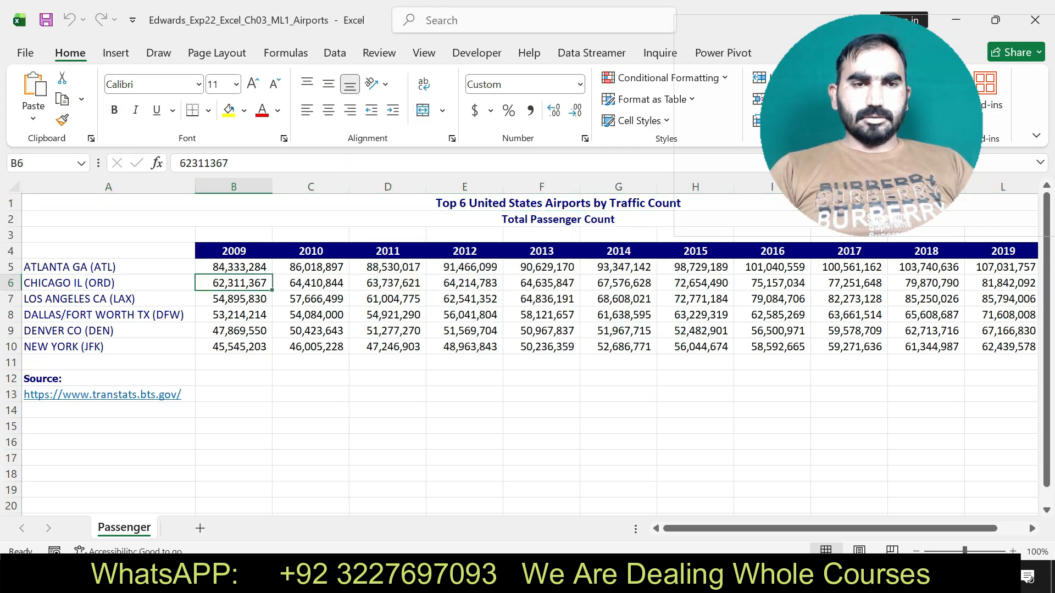
click(48, 164)
text(a4;l10)
key(Return)
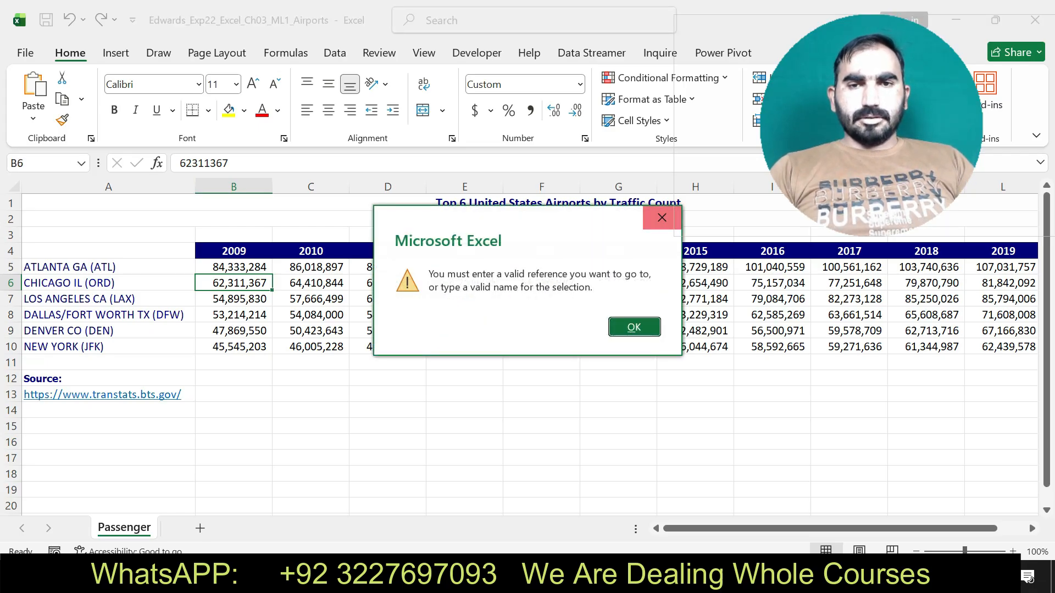
click(662, 217)
Undo the accidental move of the A4:L10 text in Word and select the range A4:L10 on Excel's Passenger sheet.
key(alt+Tab)
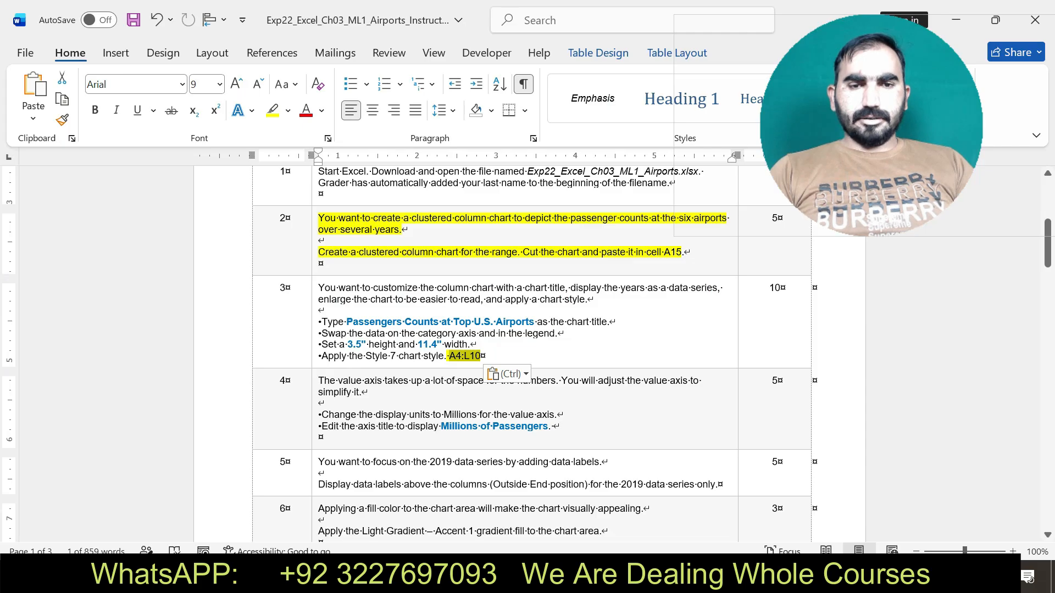
key(ctrl+z)
key(alt+Tab)
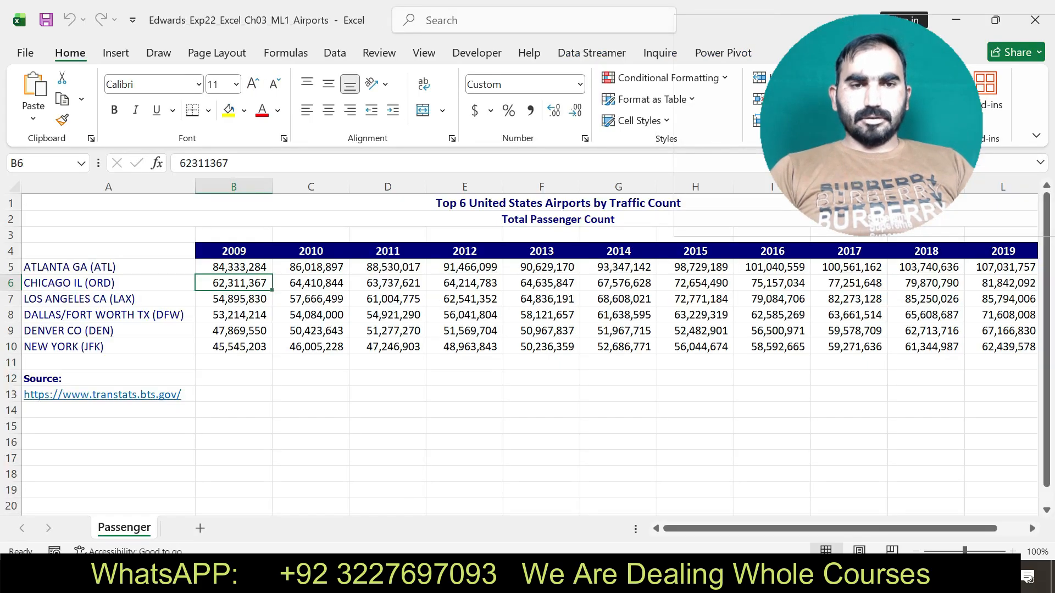
click(42, 164)
key(BackSpace)
key(ctrl+v)
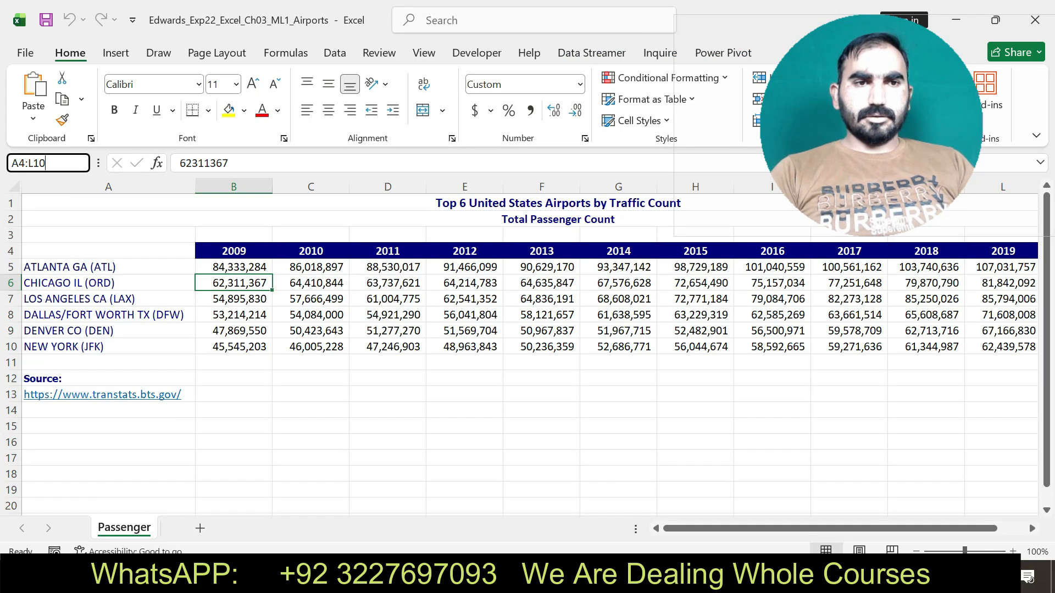
key(Return)
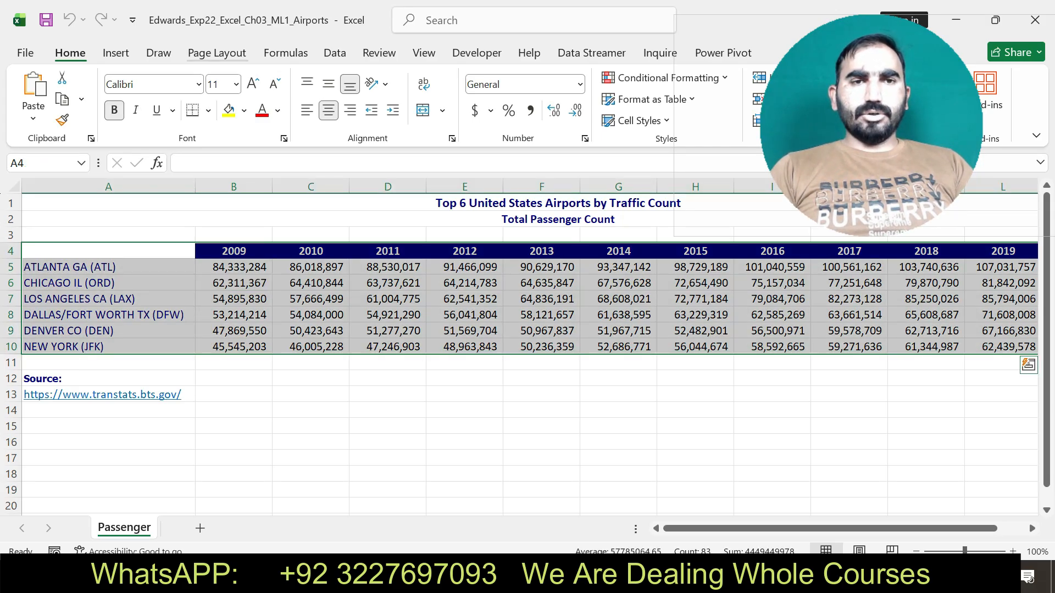
Insert a clustered column chart from the selected range, with the years on the category axis and the airports as series.
click(115, 53)
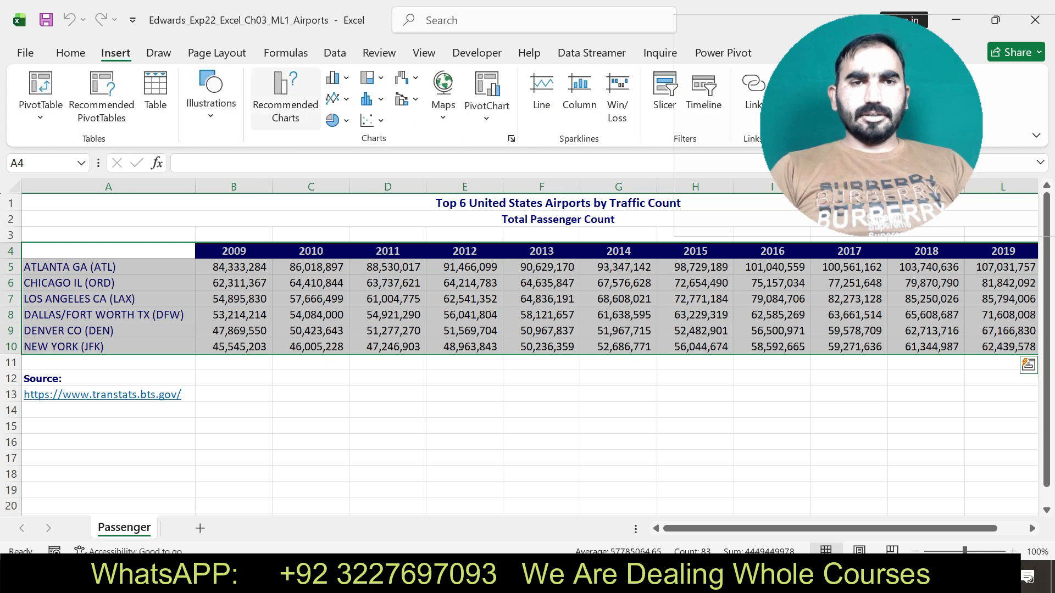
click(285, 99)
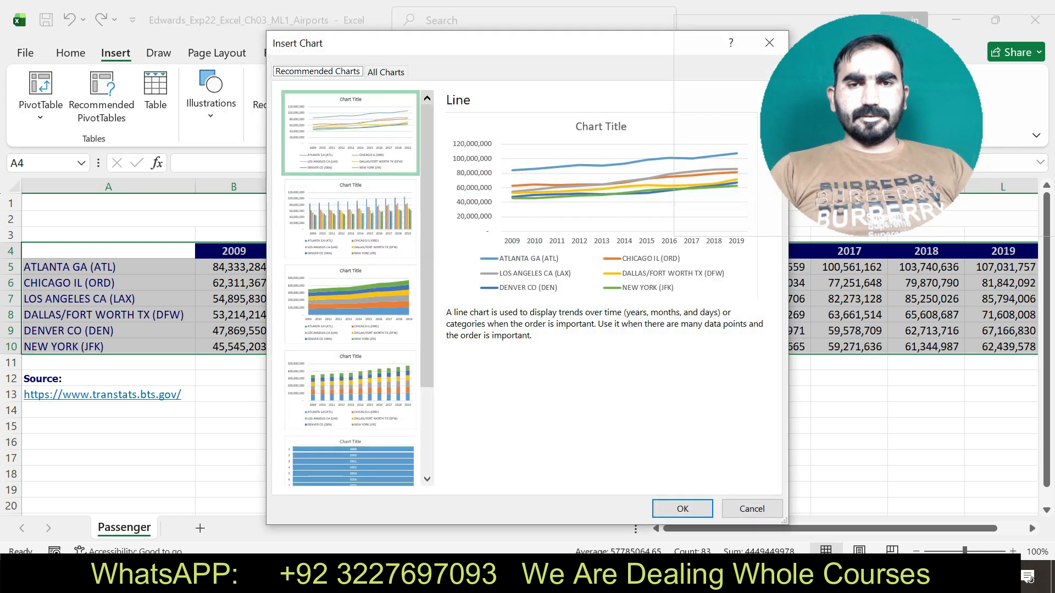
click(386, 71)
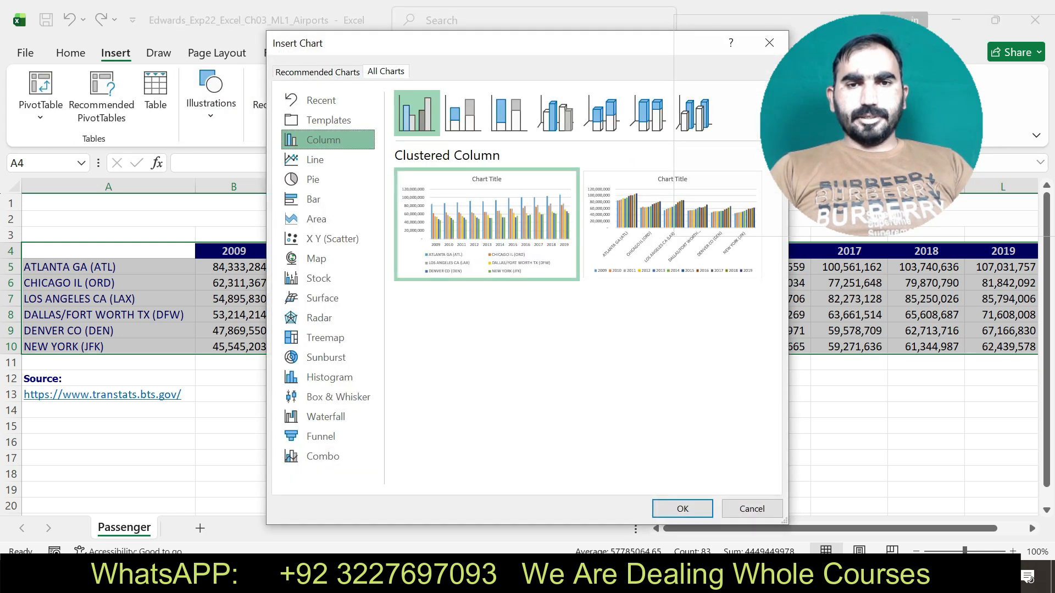
key(Return)
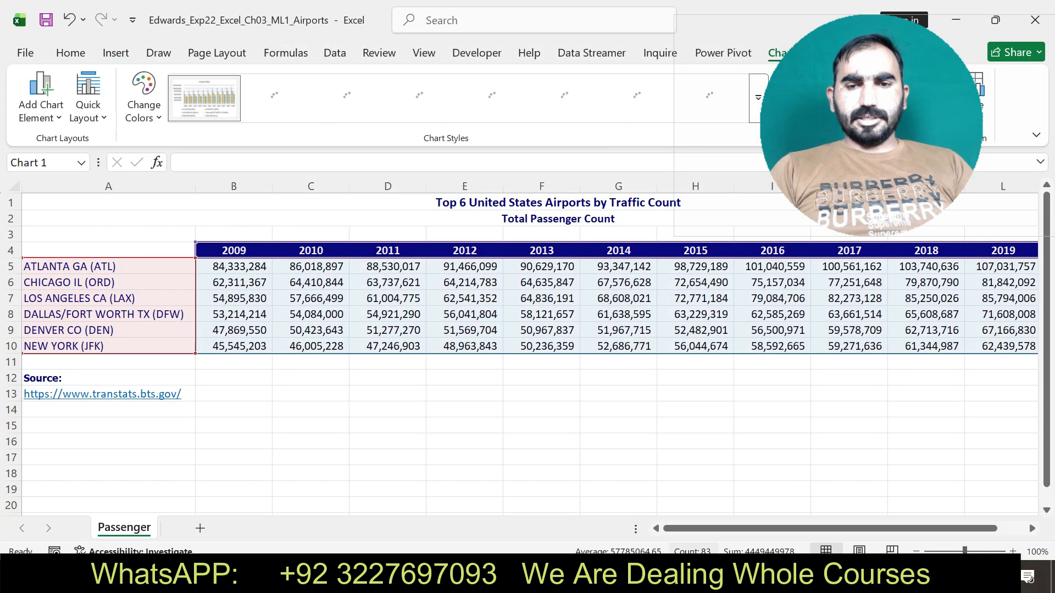
Recheck step 2 in the Word instructions, and cut the column chart in Excel and paste it in cell A15.
key(alt+Tab)
key(ctrl+z)
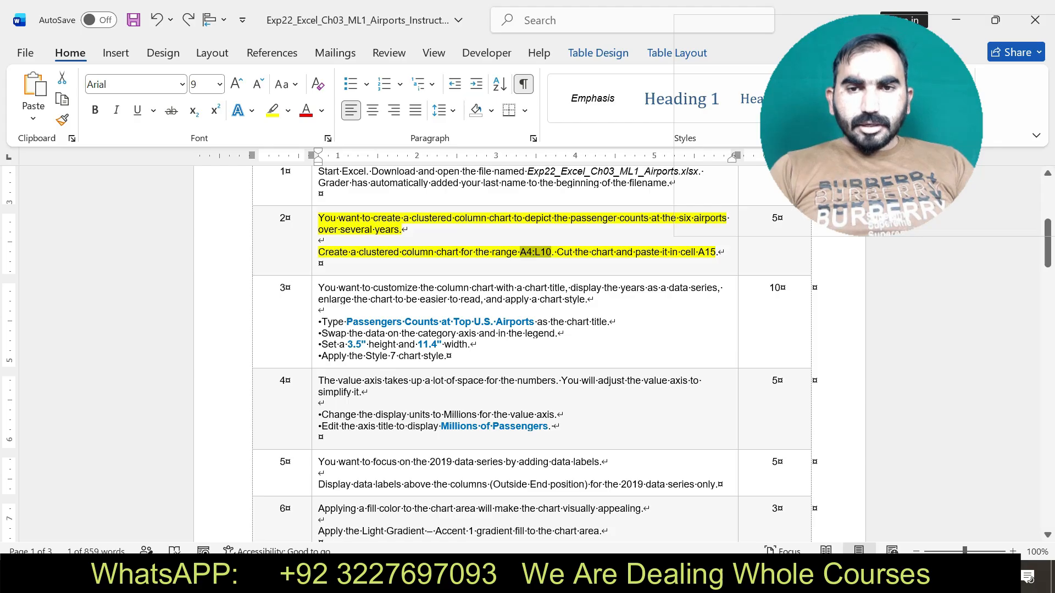
key(alt+Tab)
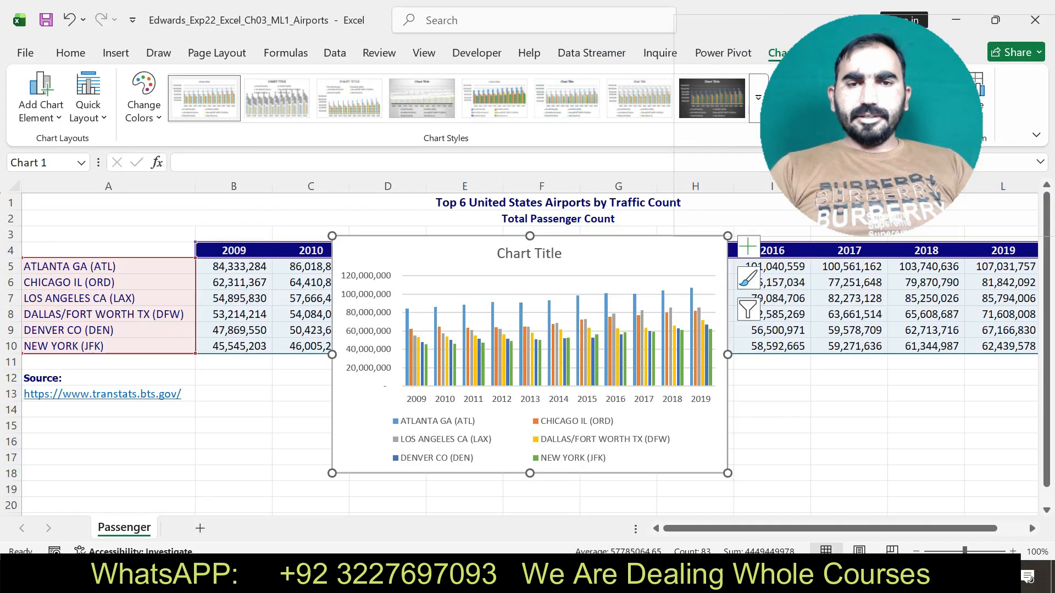
right_click(462, 253)
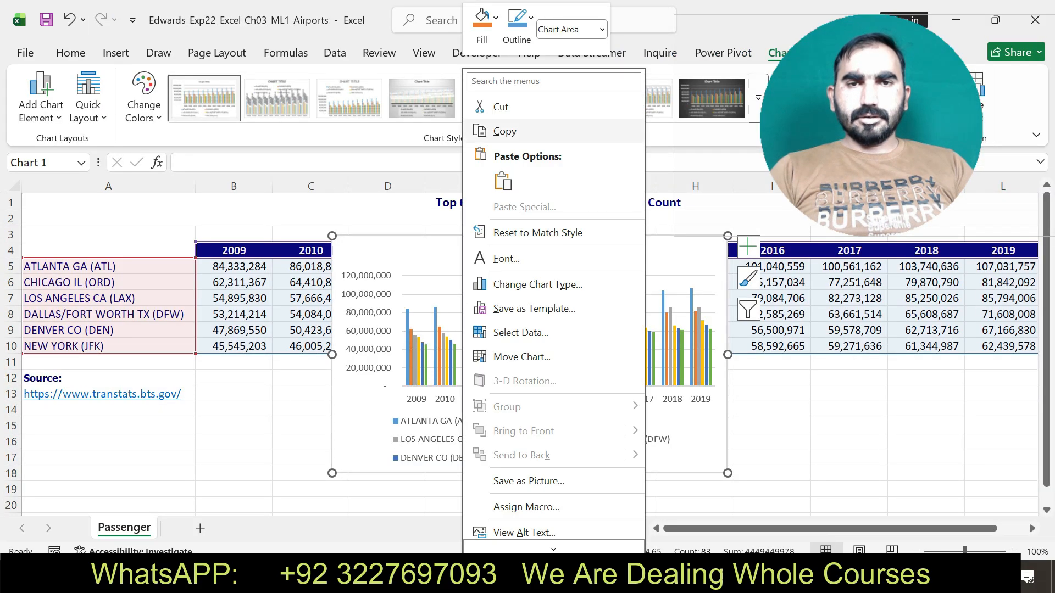
click(501, 106)
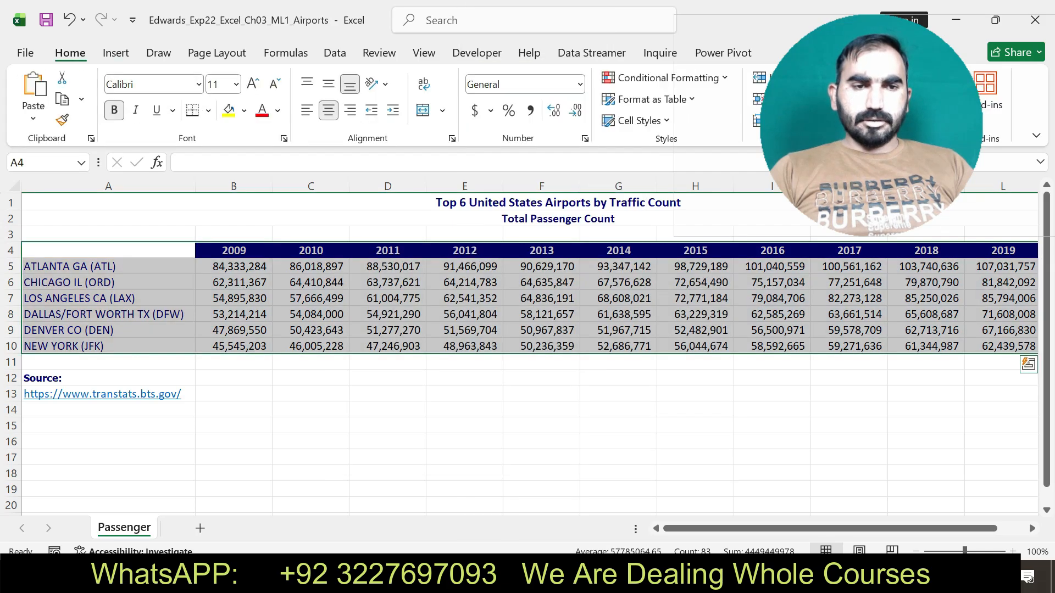
click(108, 425)
key(ctrl+v)
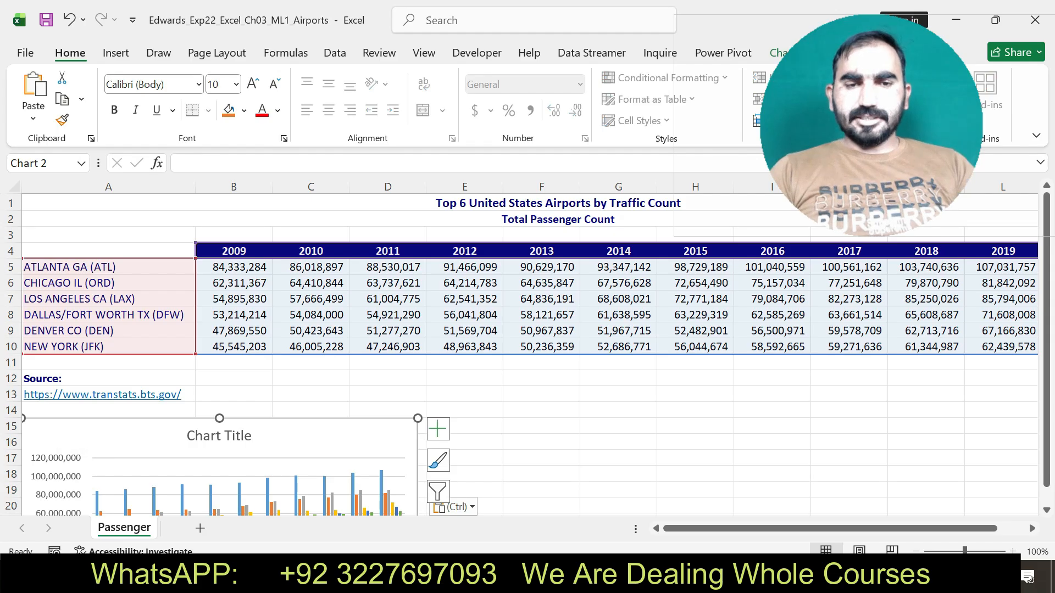
Switch to the Word instructions, undo the step 2 highlight, and highlight the step 3 instructions in yellow.
key(alt+Tab)
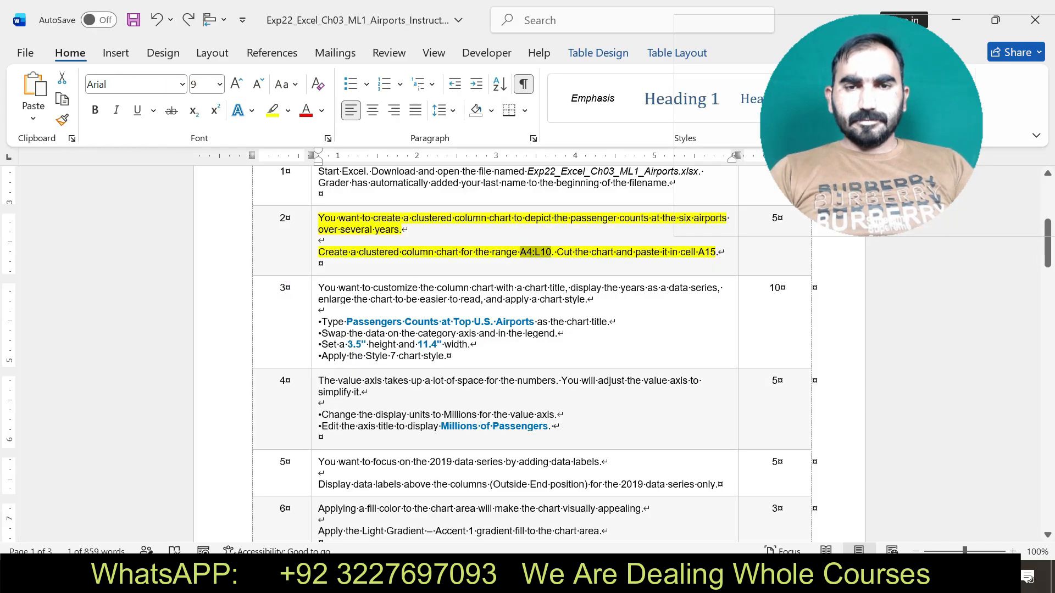
key(ctrl+z)
drag(318, 288, 452, 356)
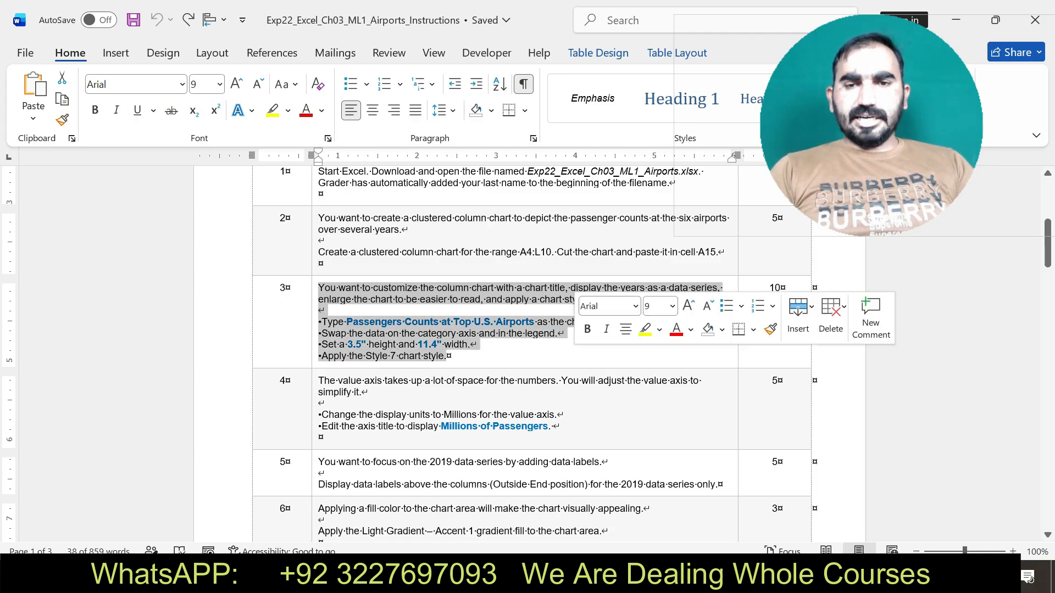
click(645, 329)
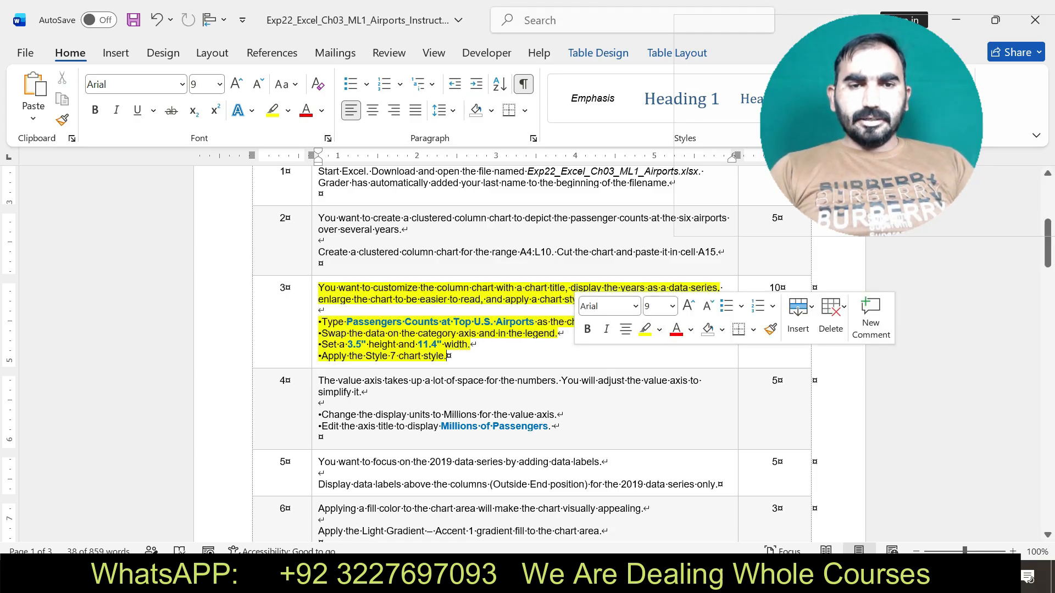
click(448, 356)
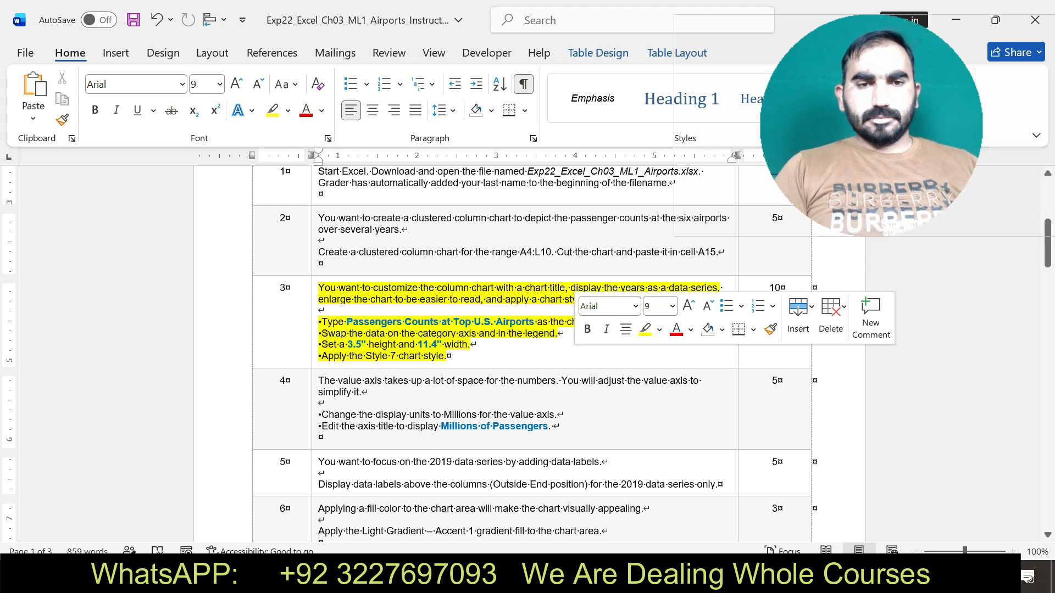
Copy the title text from step 3 of the Word instructions and set the Excel chart's title to "Passengers Counts at Top U.S. Airports".
drag(321, 322, 620, 323)
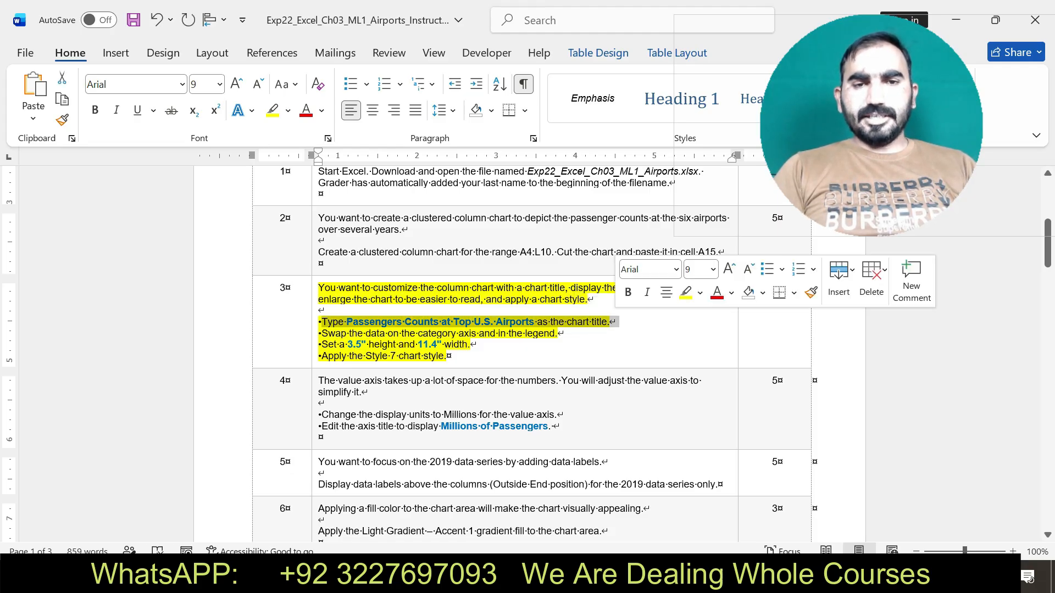
click(363, 322)
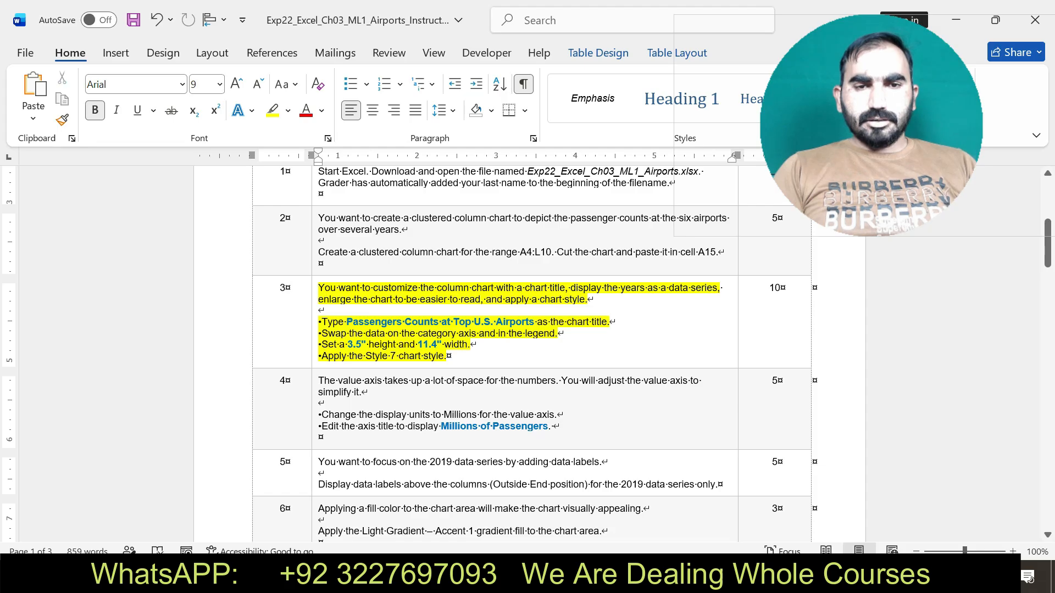
drag(346, 322, 537, 322)
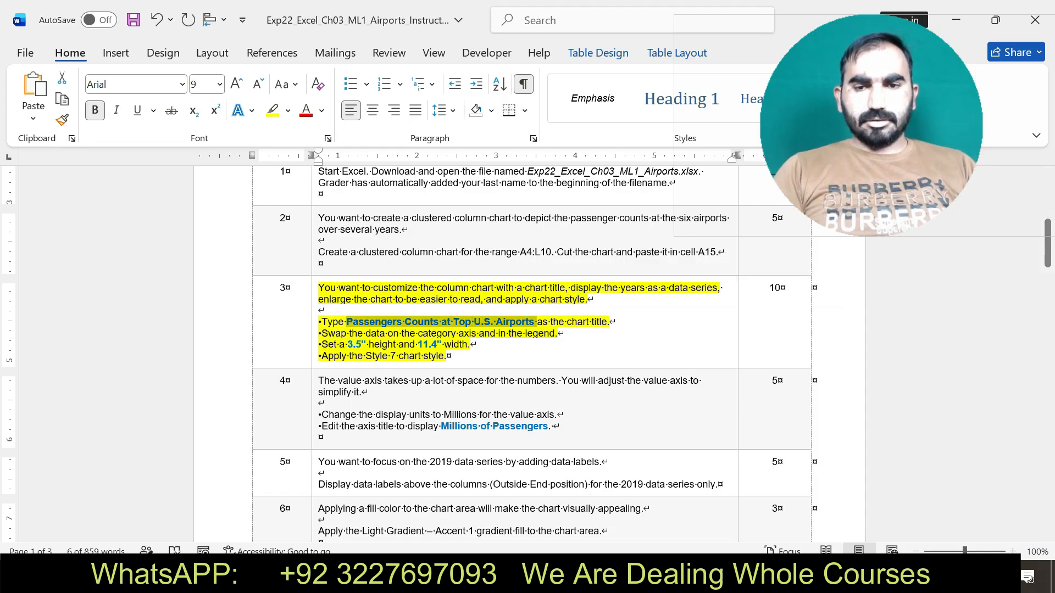
key(alt+Tab)
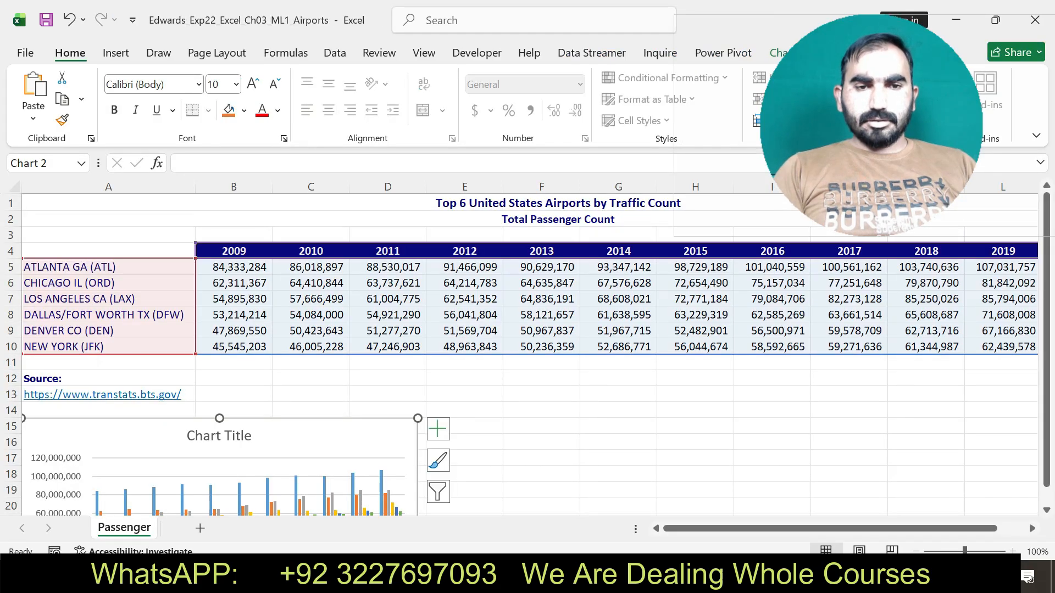
click(219, 436)
triple_click(218, 436)
key(BackSpace)
key(ctrl+v)
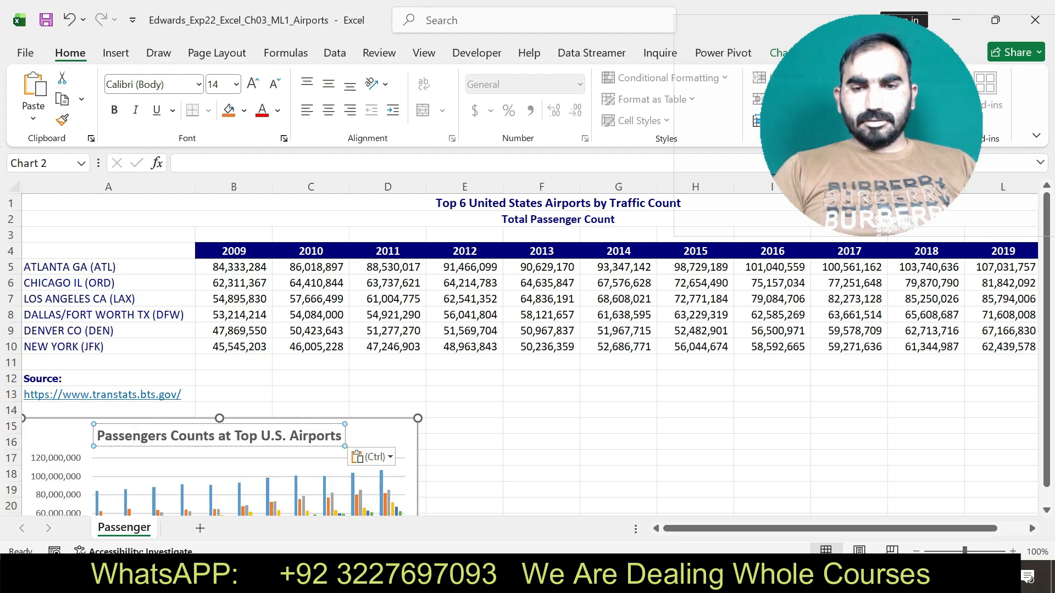
Check the data-swap instruction in Word, and in Excel switch the column chart's rows and columns in its data source.
key(alt+Tab)
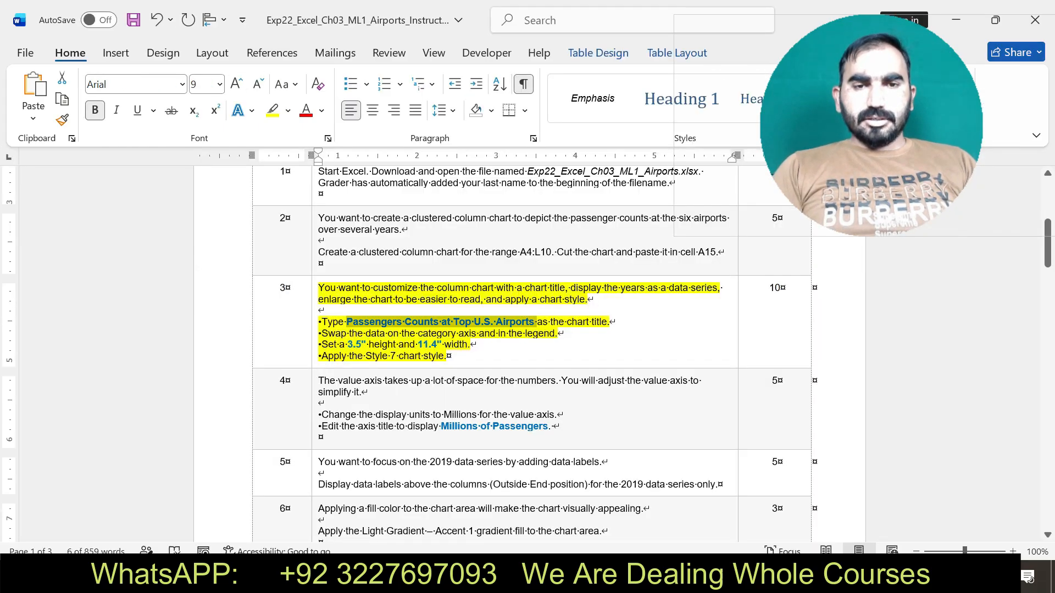
drag(322, 333, 556, 333)
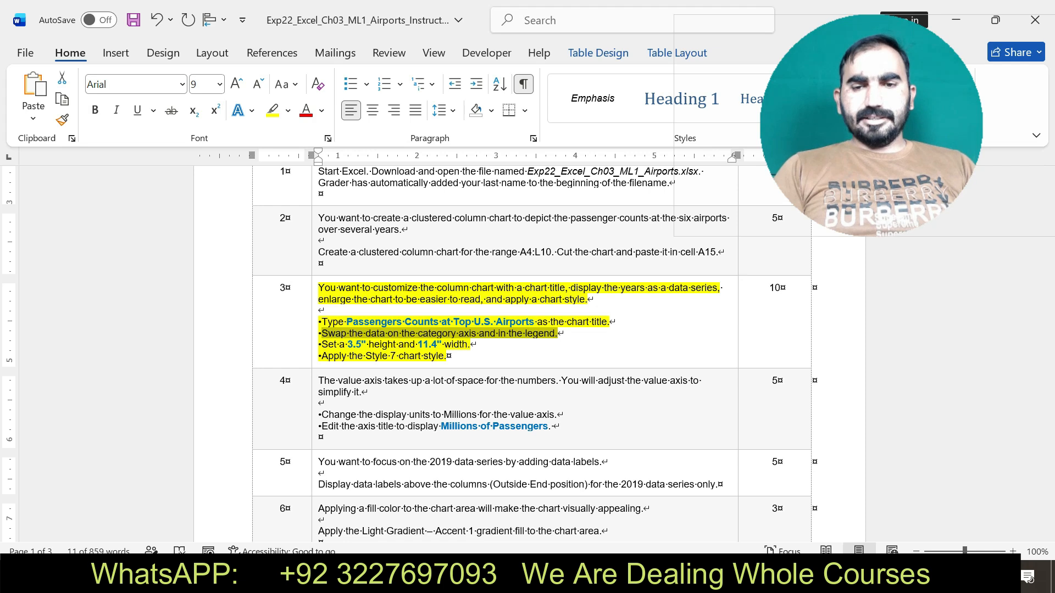
key(alt+Tab)
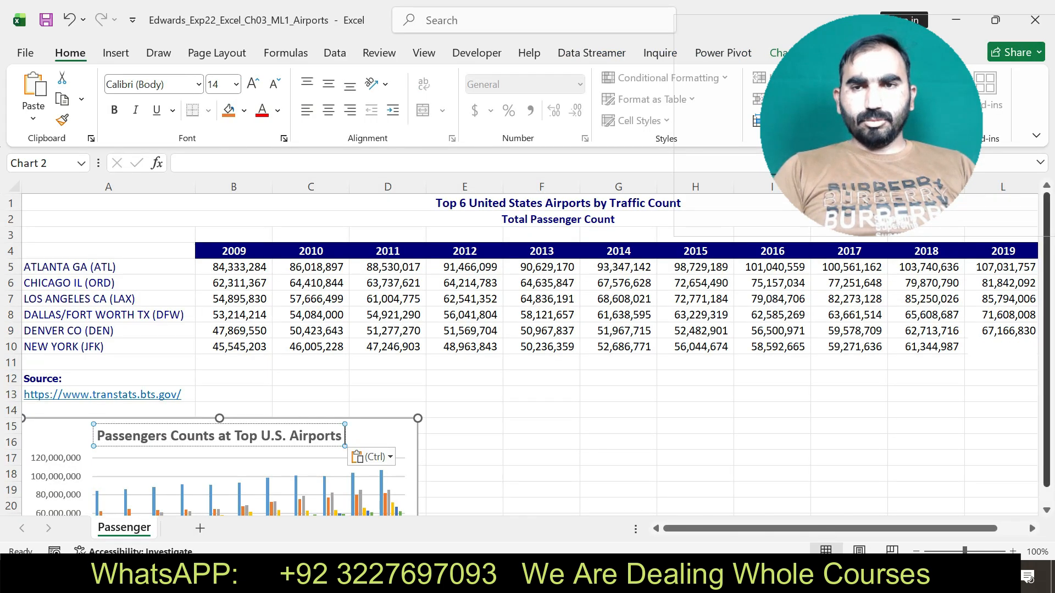
scroll(527, 353, down, 1)
right_click(383, 419)
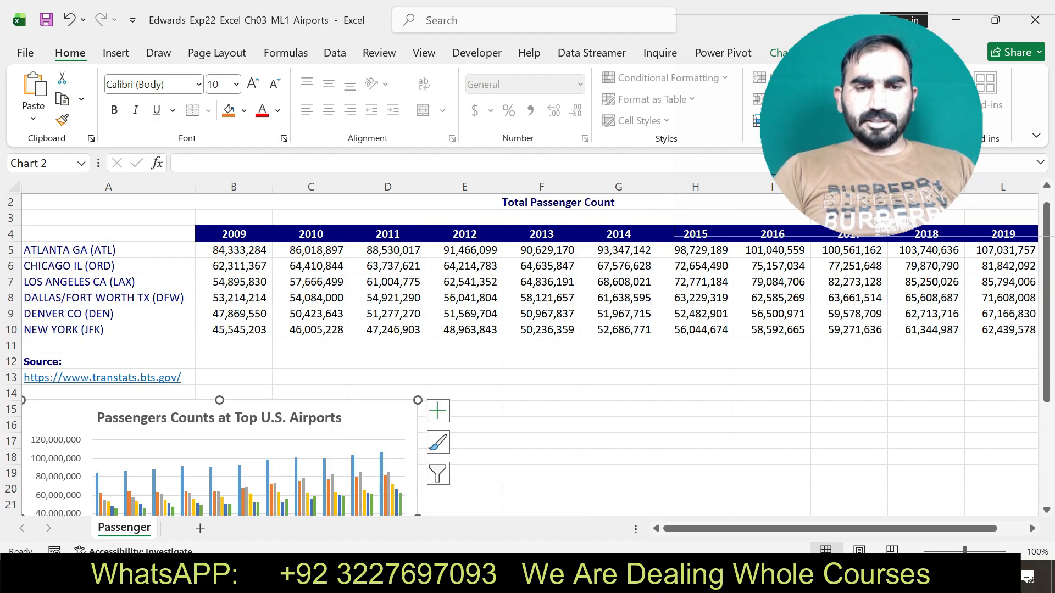
click(442, 264)
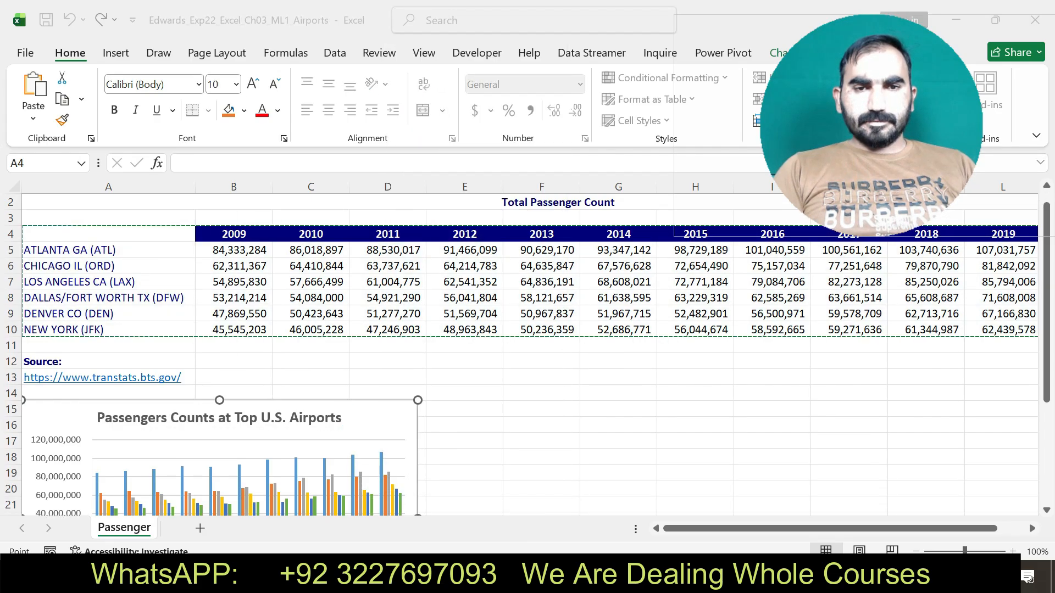
click(478, 171)
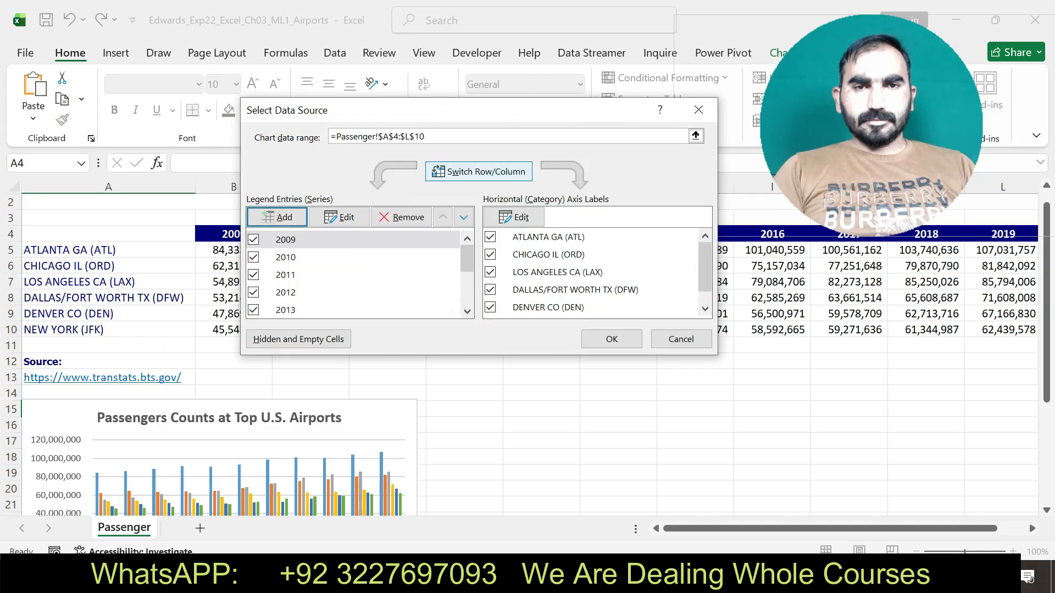
key(Return)
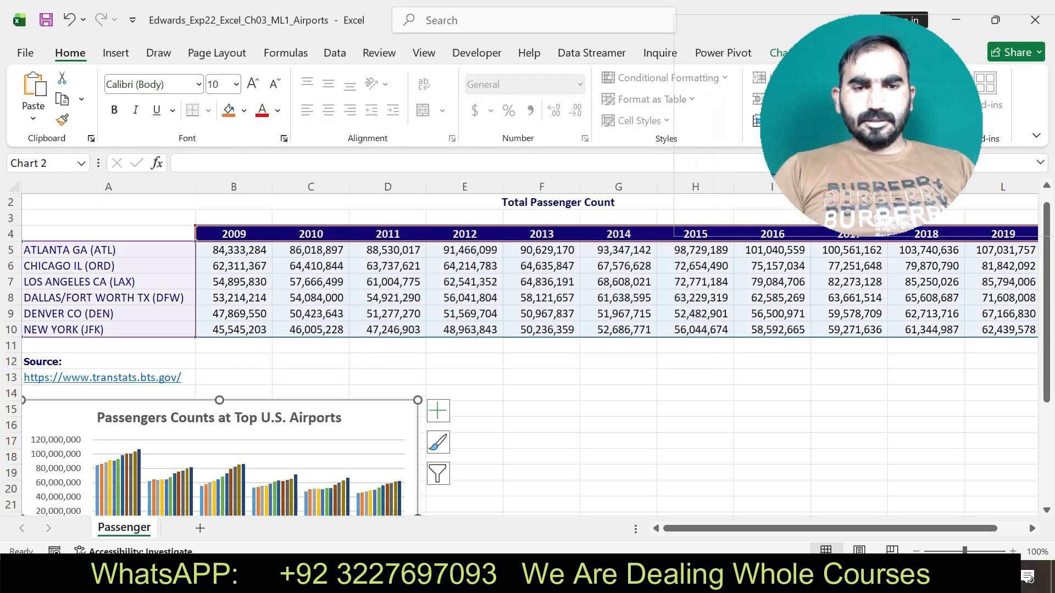
Review the chart size instruction in Word, and set the column chart's height to 3.4" in Excel.
key(alt+Tab)
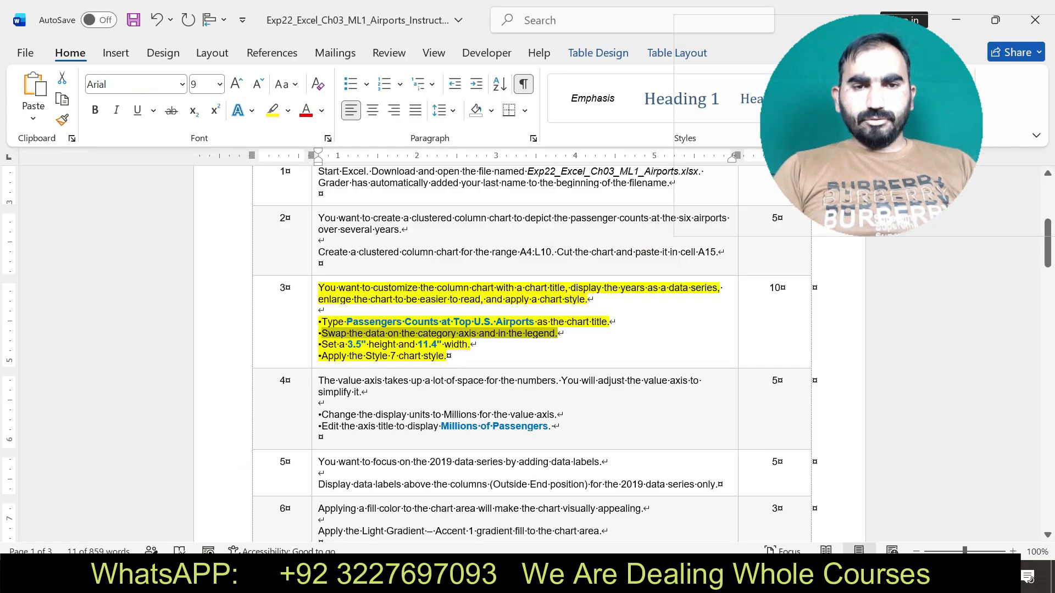
drag(322, 345, 469, 344)
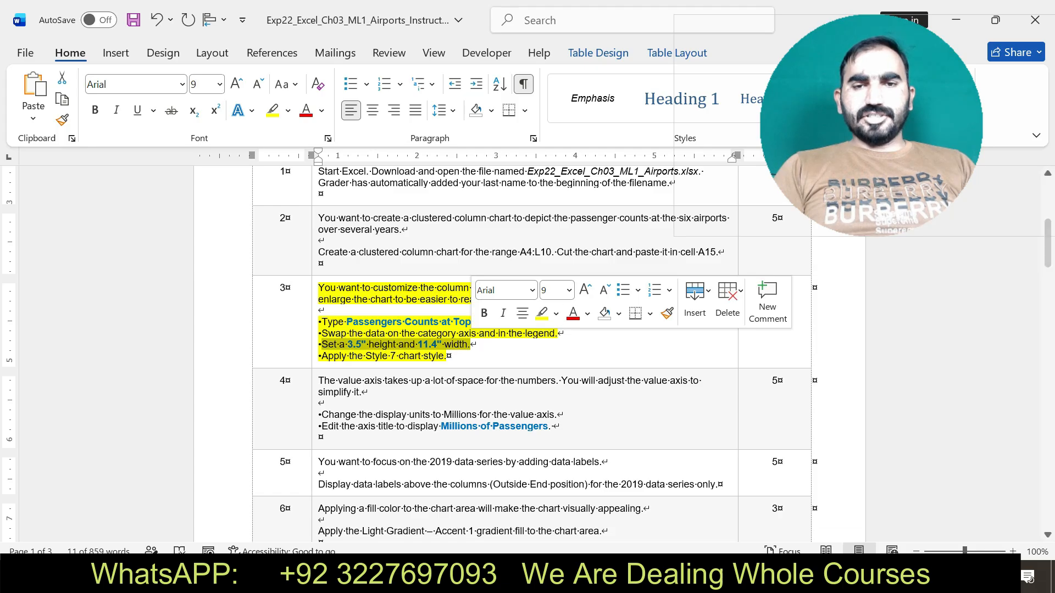
key(alt+Tab)
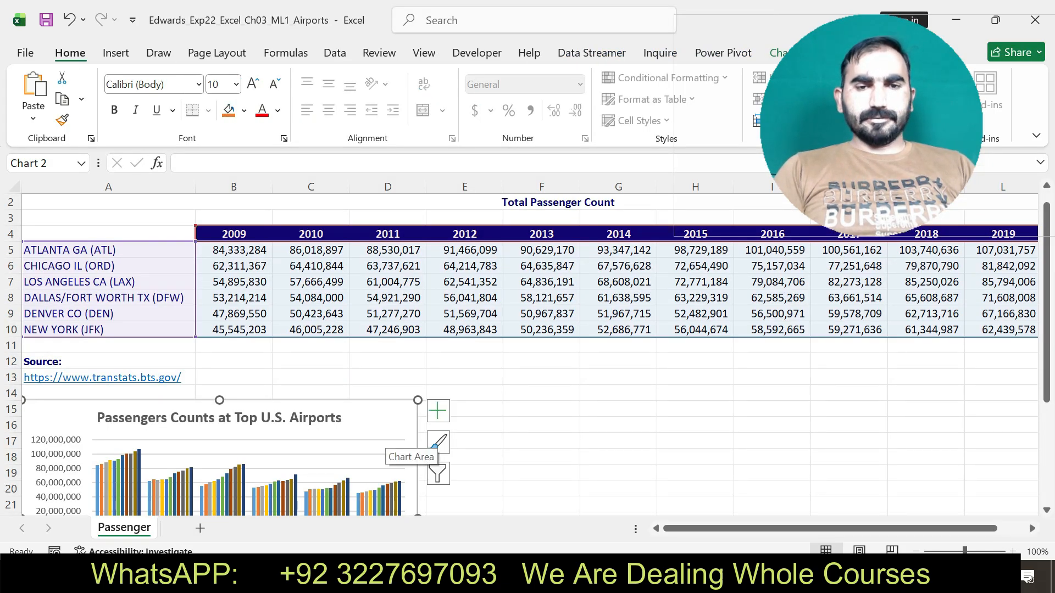
drag(871, 125, 891, 418)
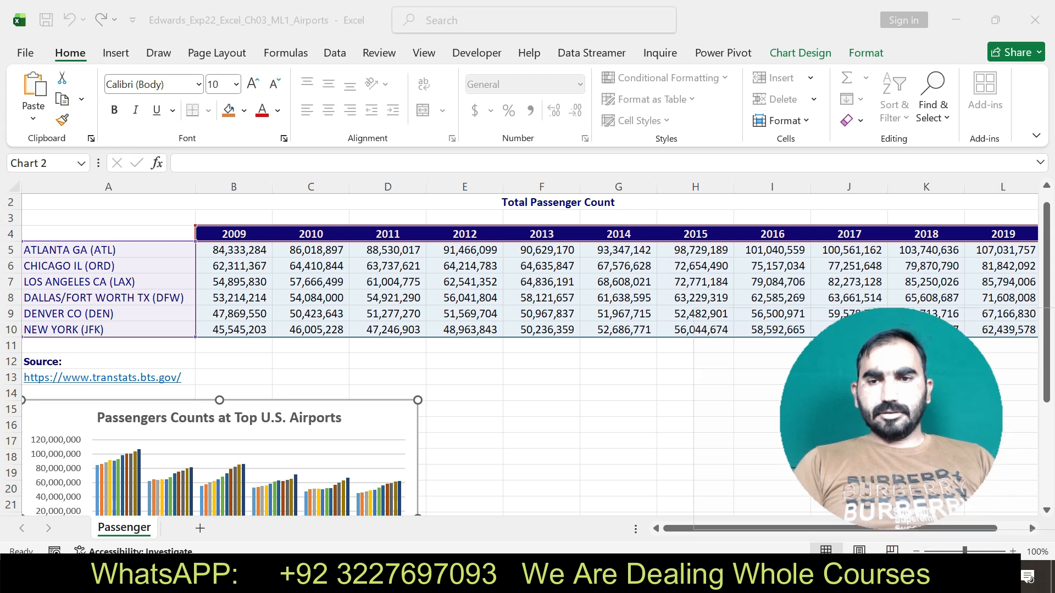
click(866, 52)
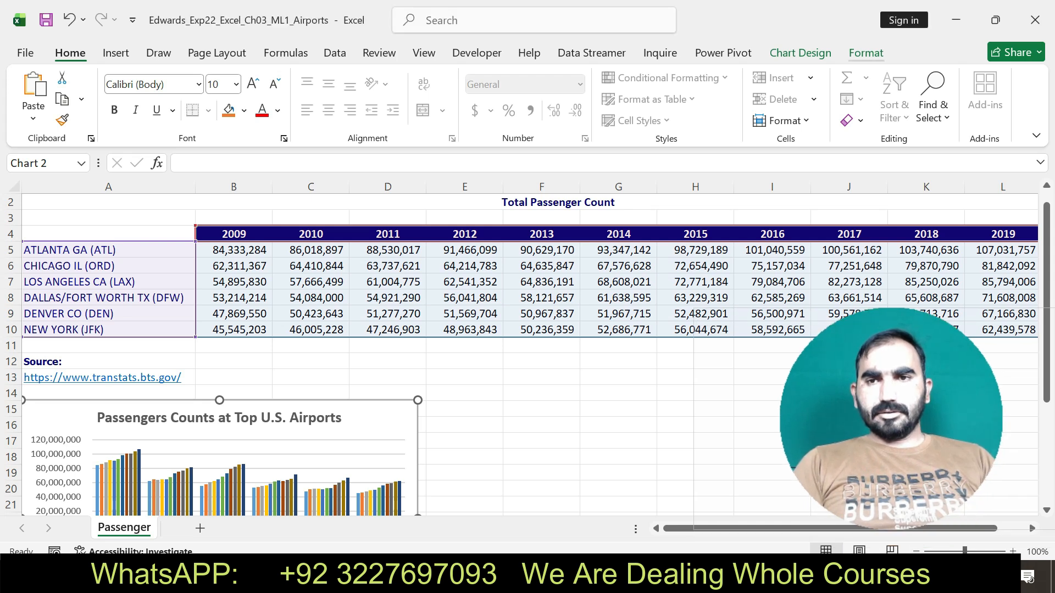
click(866, 53)
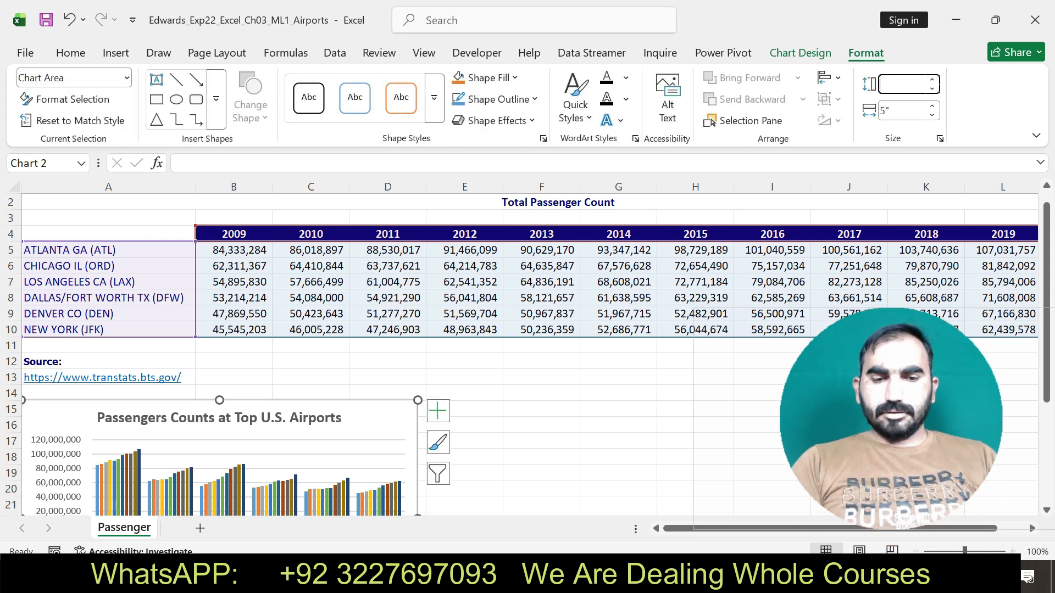
text(3.4)
key(Return)
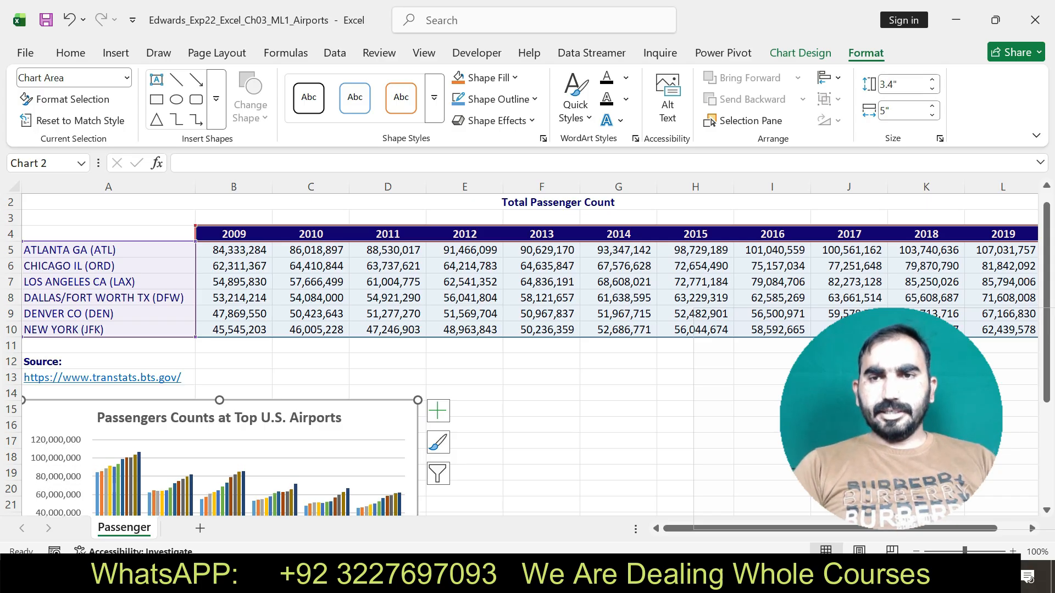
Recheck the size instruction in Word, and set the column chart's width to 11.4" in Excel.
key(alt+Tab)
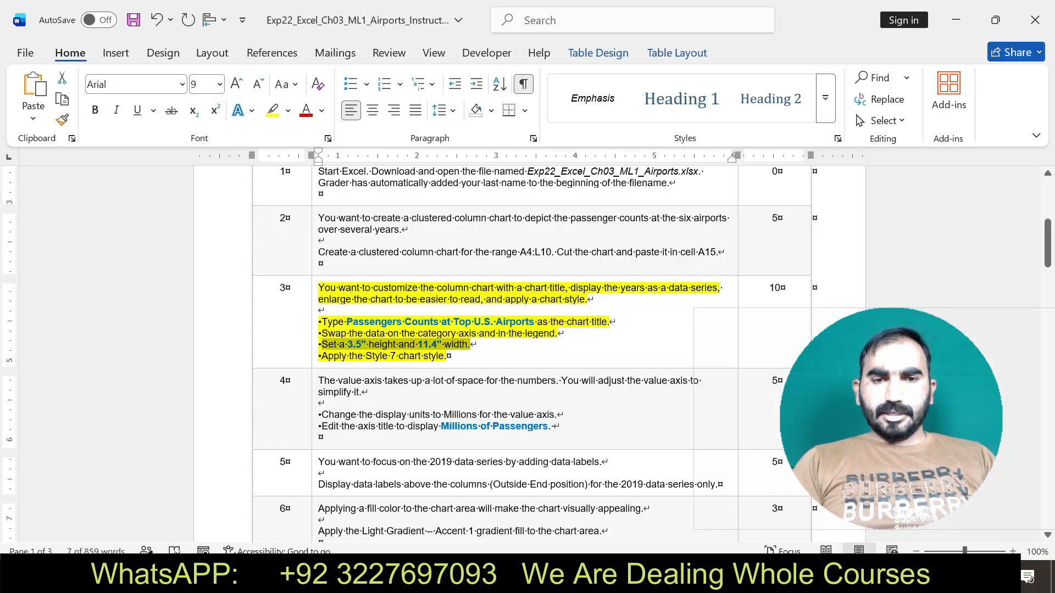
key(alt+Tab)
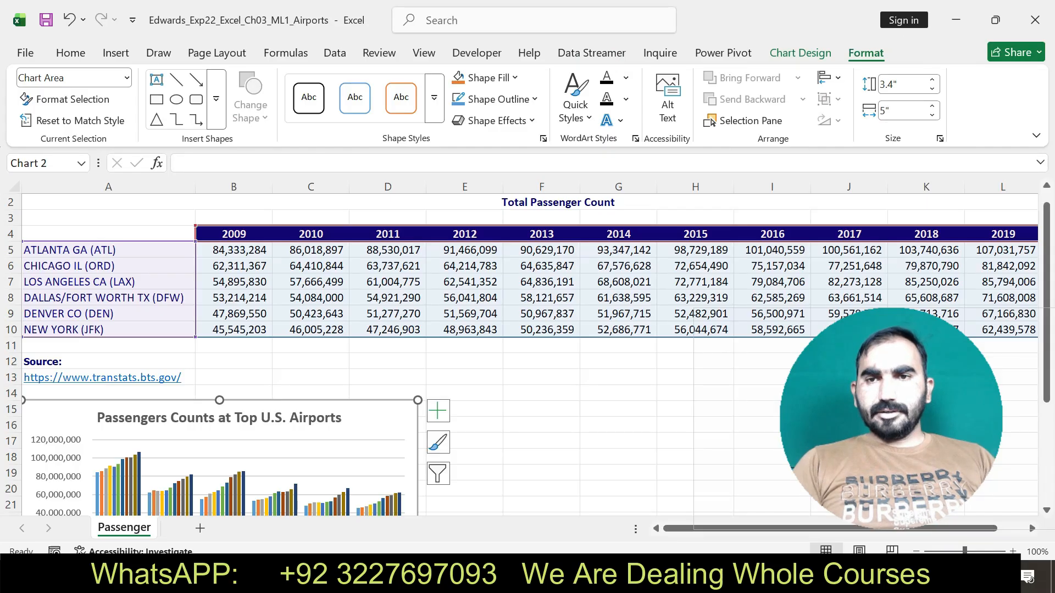
click(902, 111)
key(BackSpace)
text(1)
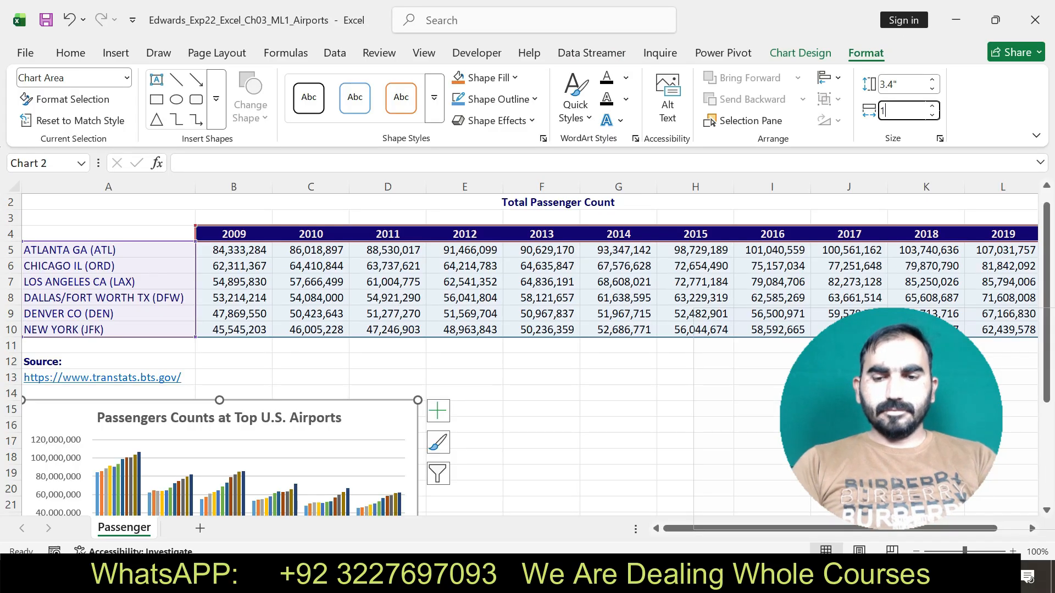
text(1.4)
key(Return)
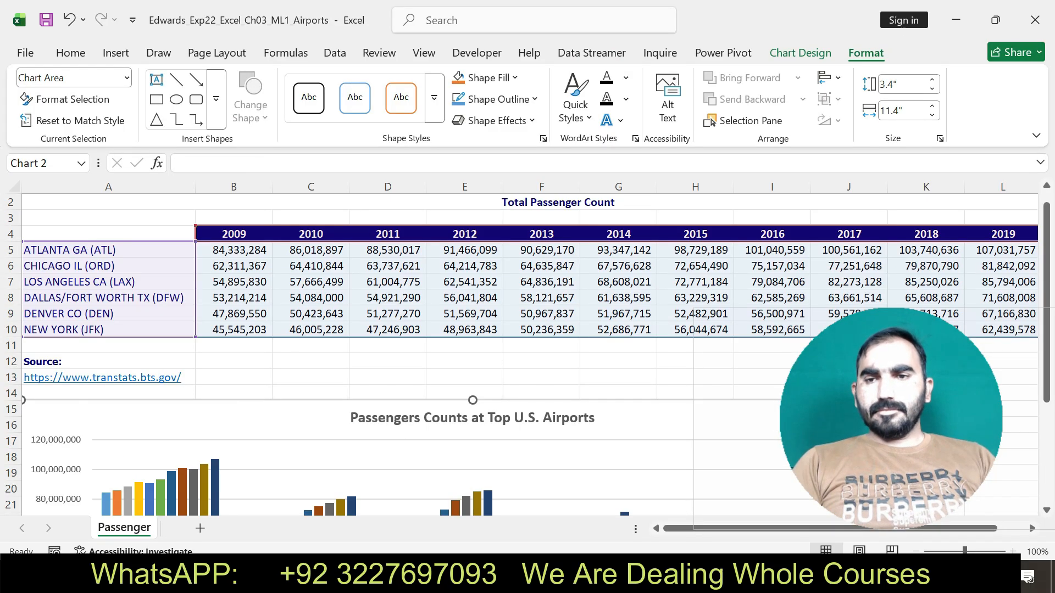
drag(890, 417, 865, 122)
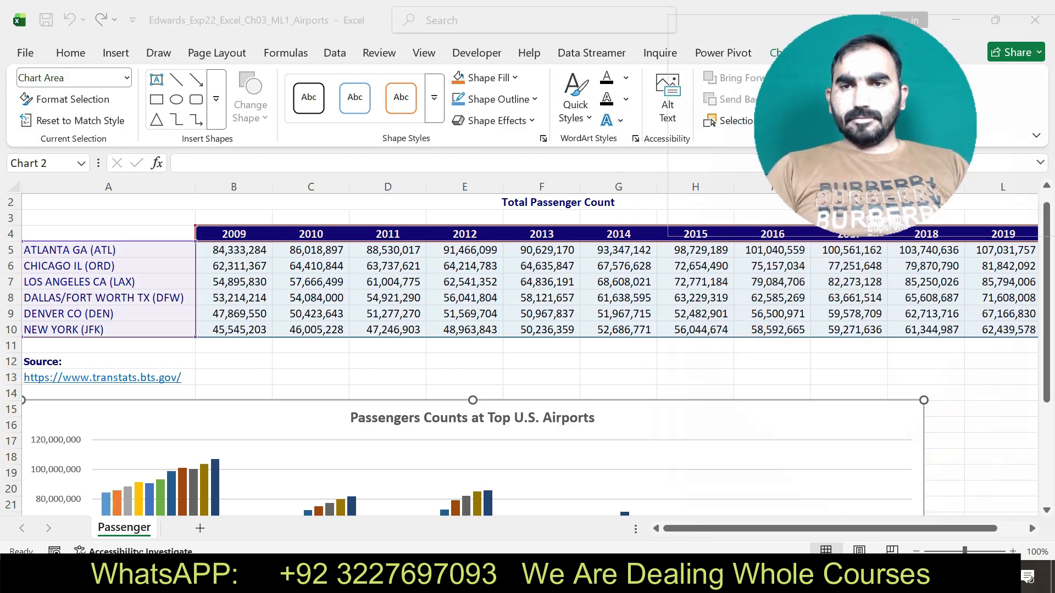
Check the chart style instruction in Word, and apply the Style 7 chart style to the column chart in Excel.
key(alt+Tab)
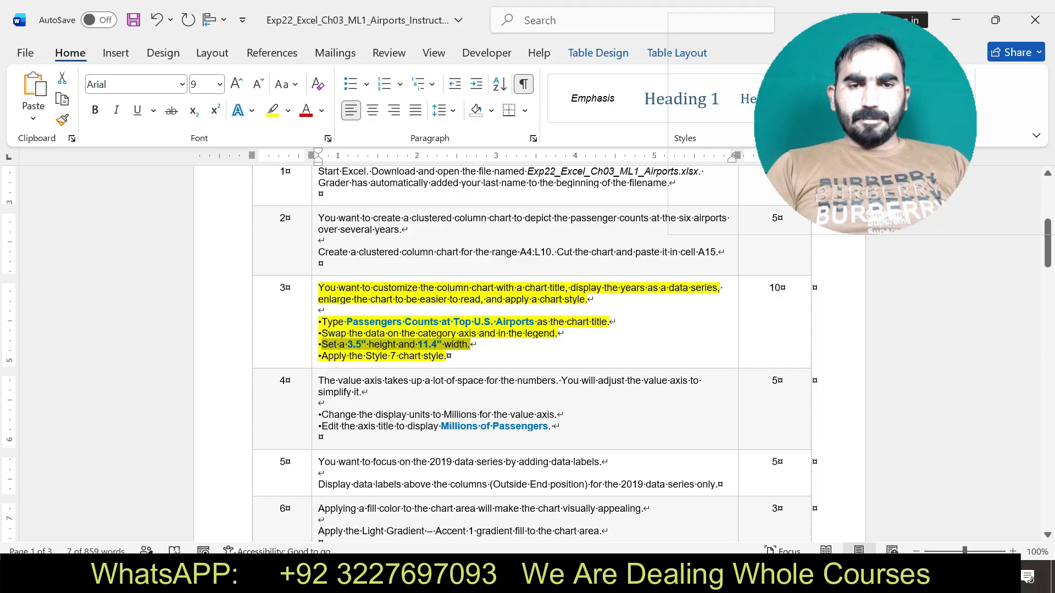
drag(322, 356, 423, 356)
key(alt+Tab)
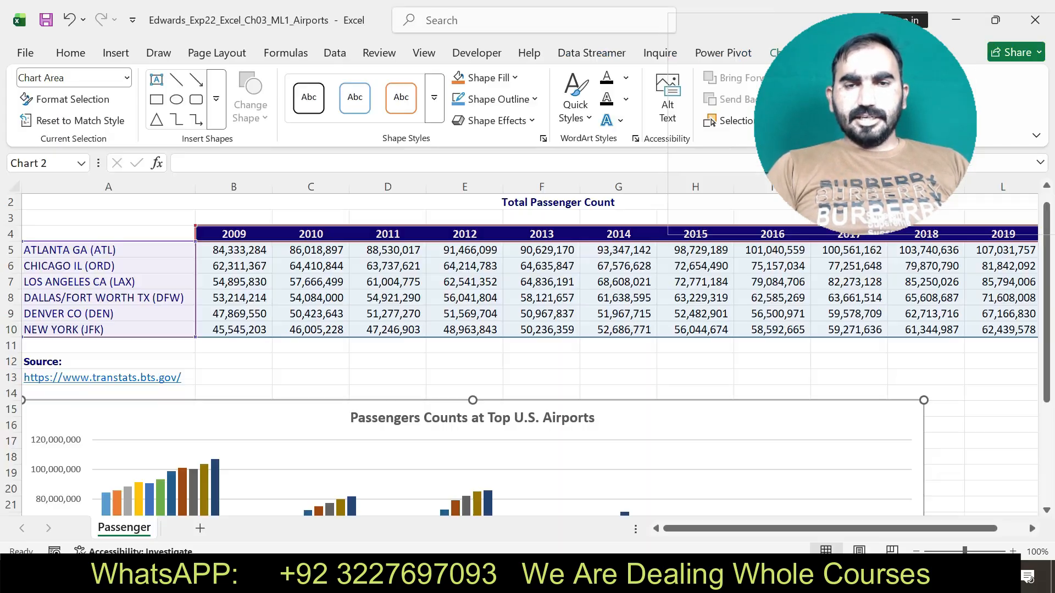
drag(819, 82, 899, 141)
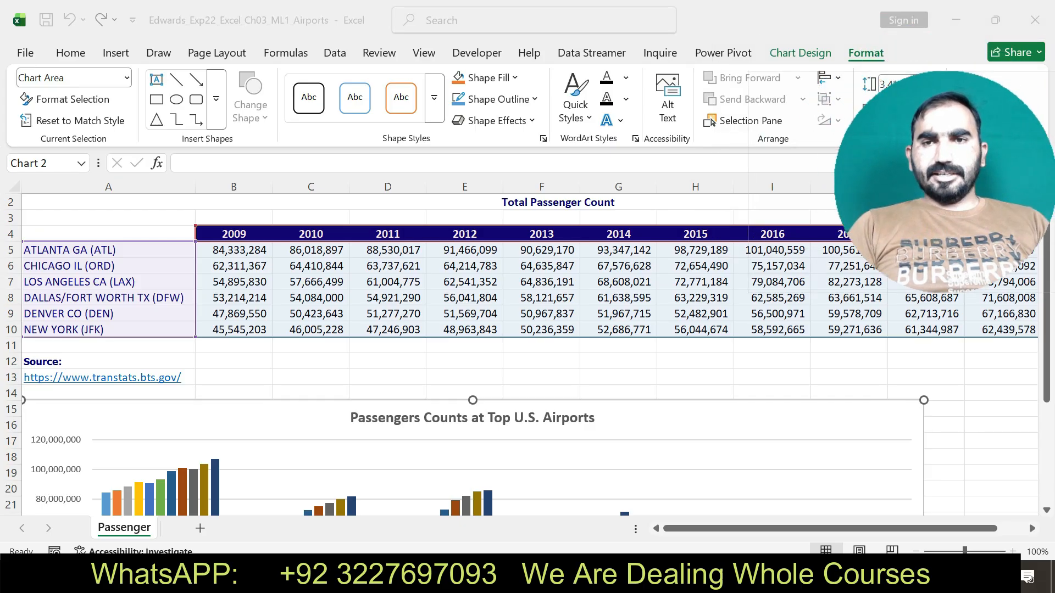
click(800, 53)
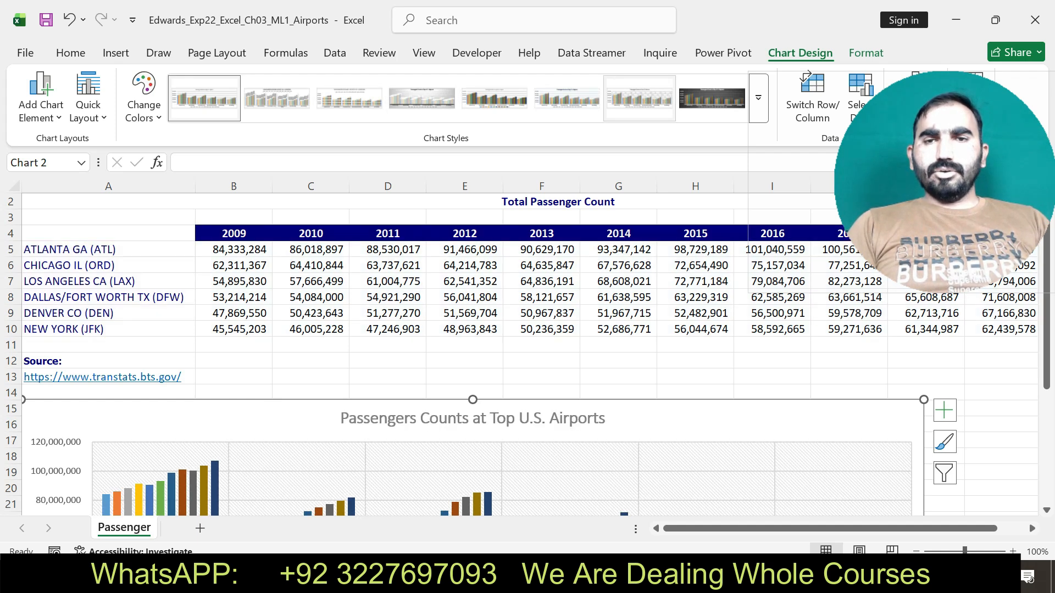
click(639, 98)
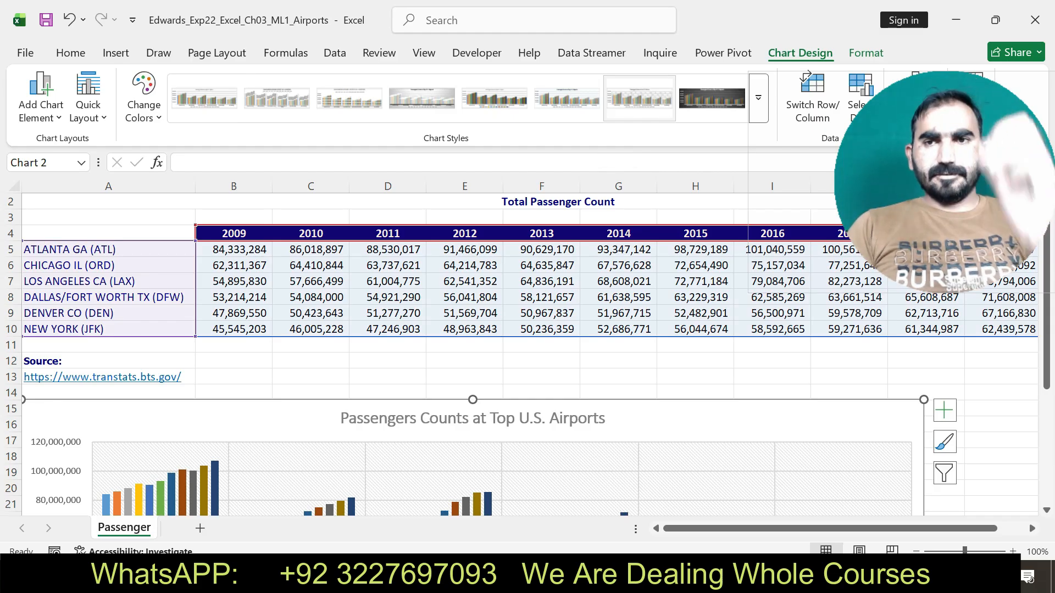
drag(945, 182, 898, 119)
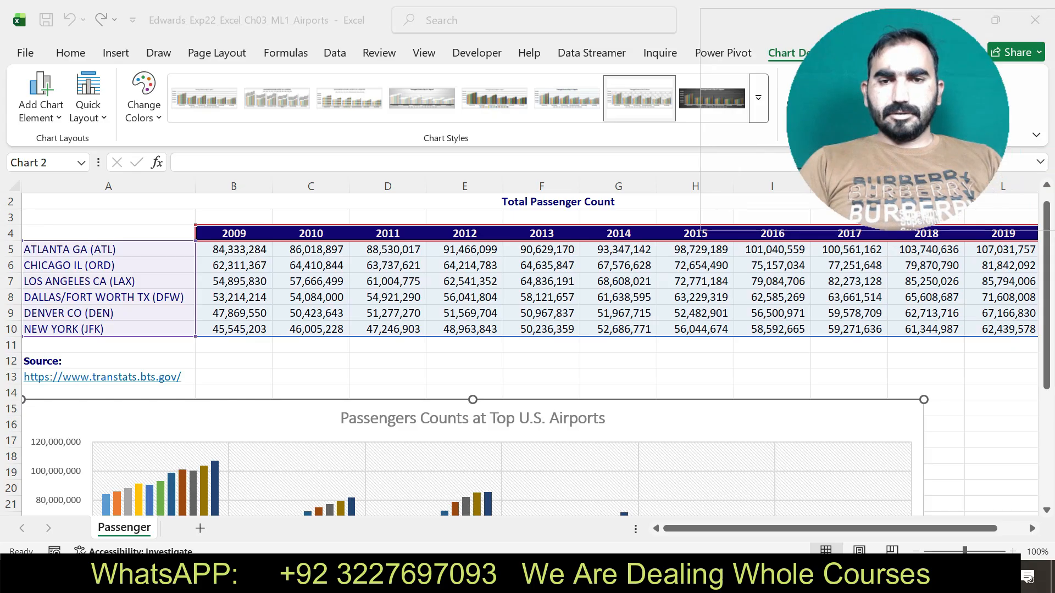
Switch to the Word instructions, undo the step 3 highlight, and highlight the step 4 instructions in yellow.
key(alt+Tab)
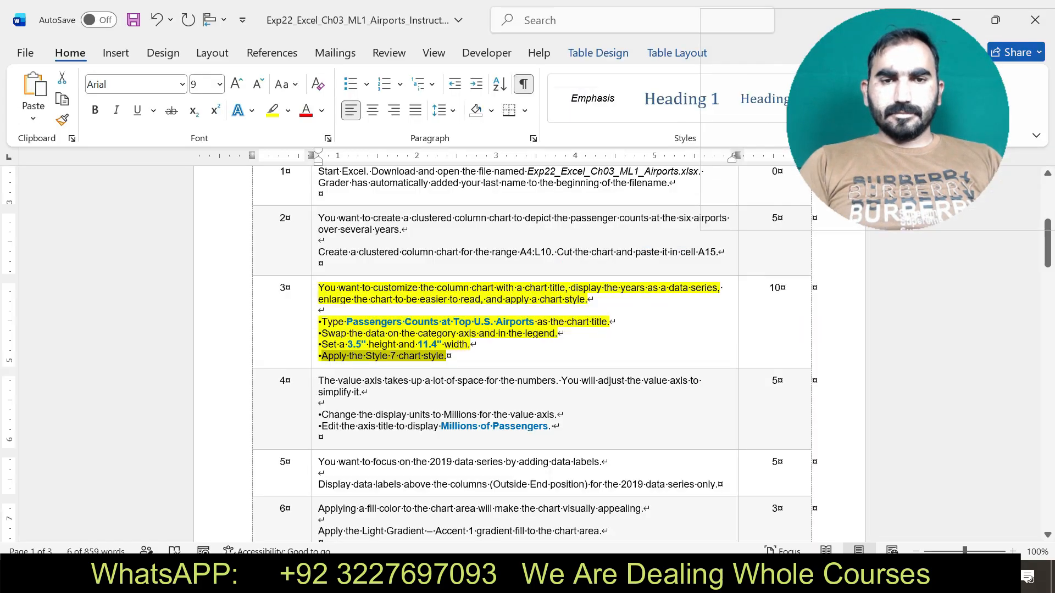
key(ctrl+z)
drag(323, 381, 562, 428)
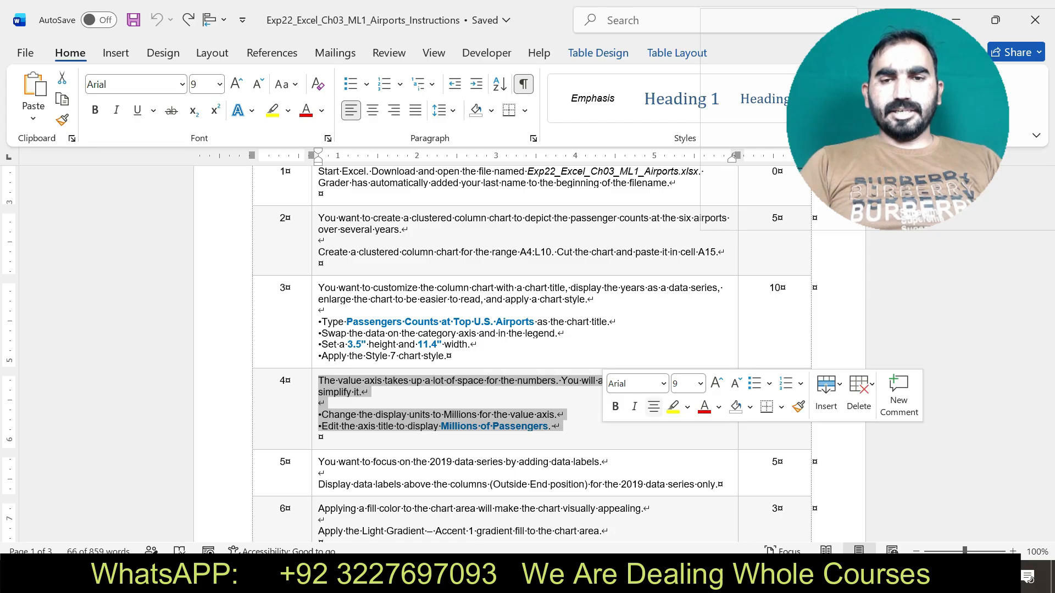
click(673, 407)
drag(322, 415, 363, 393)
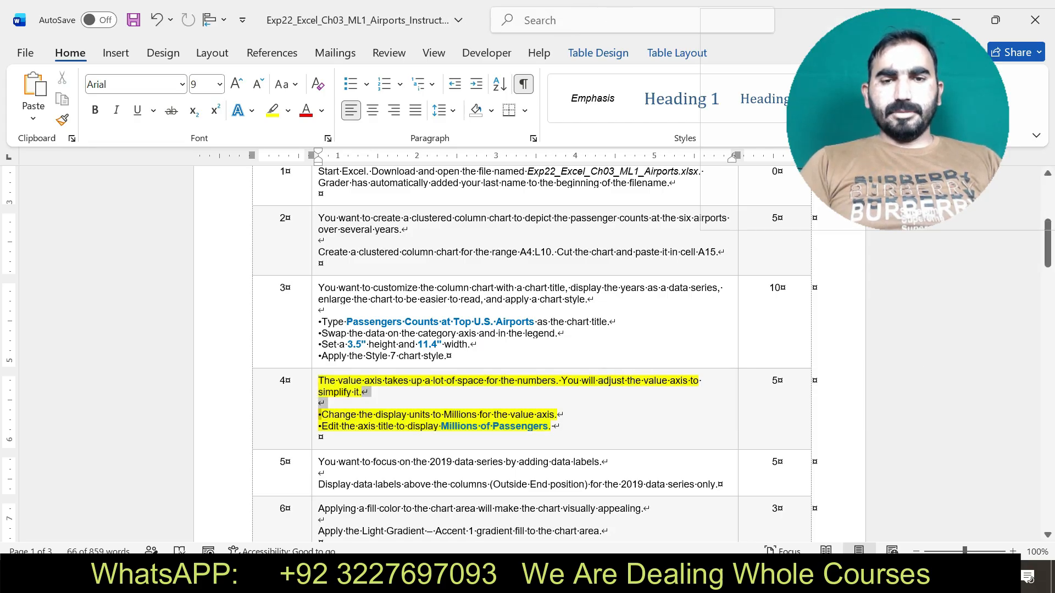
Switch to Excel to check the column chart's available axis elements, and recheck the display units instruction in Word.
key(alt+Tab)
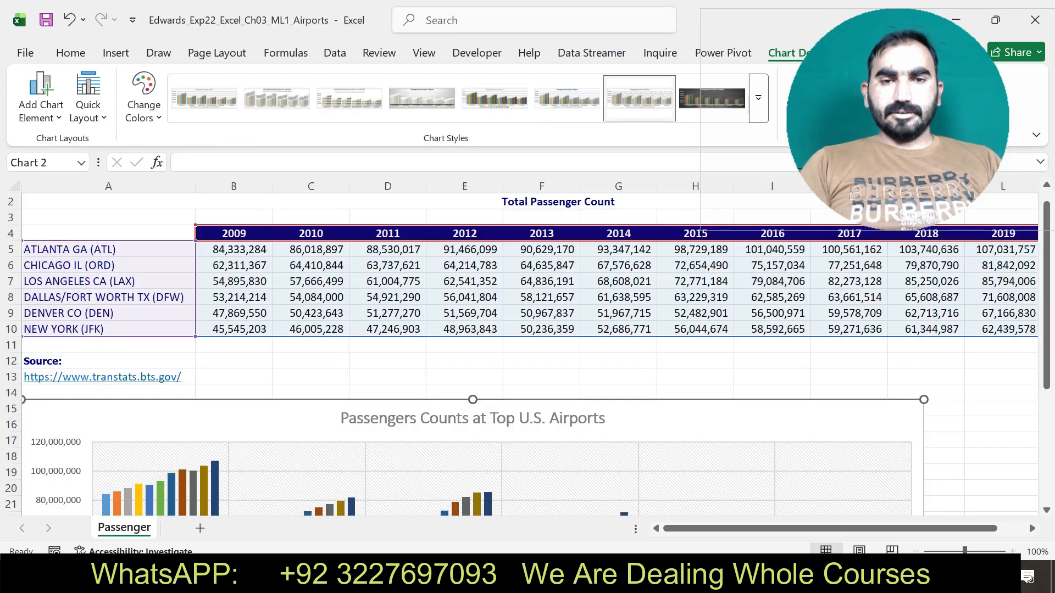
click(944, 411)
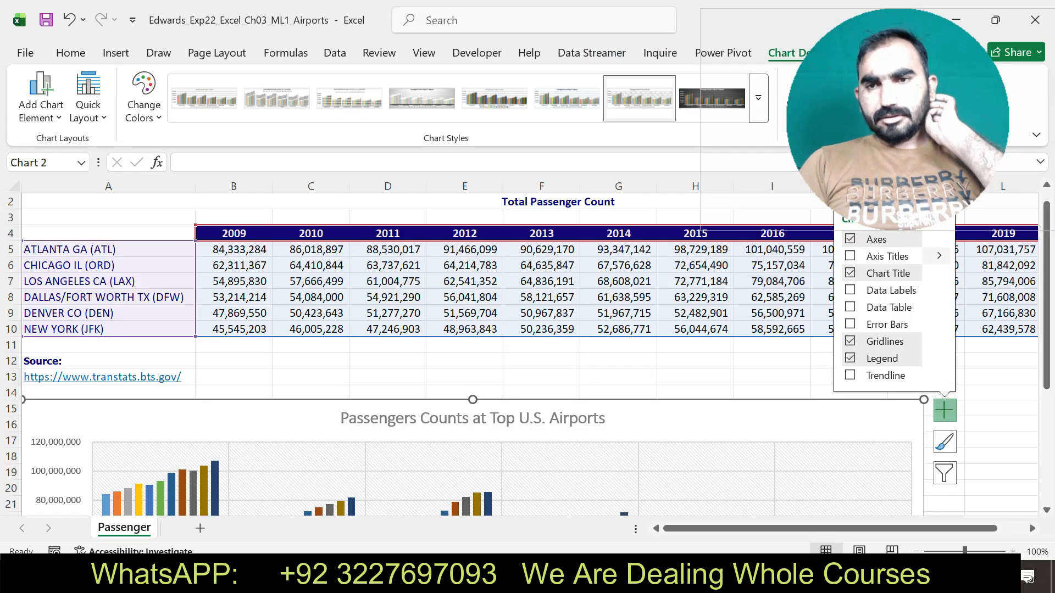
click(939, 239)
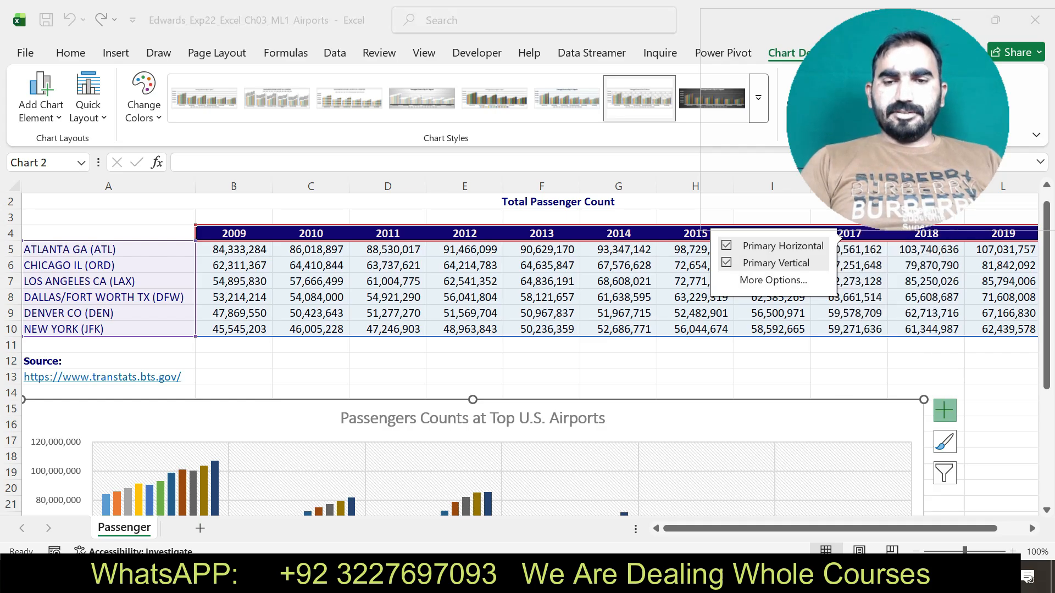
key(alt+Tab)
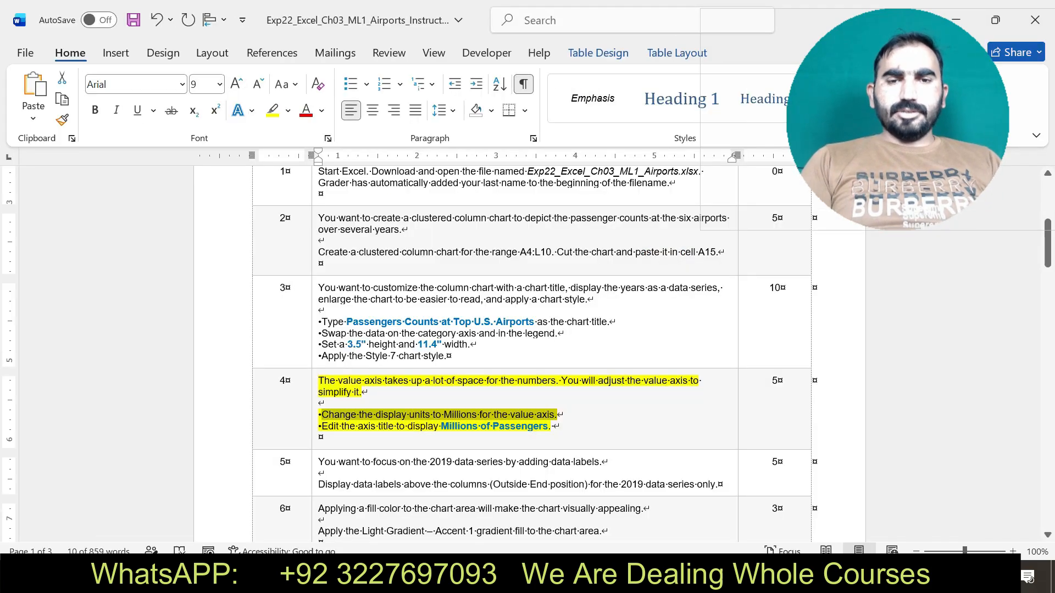
key(alt+Tab)
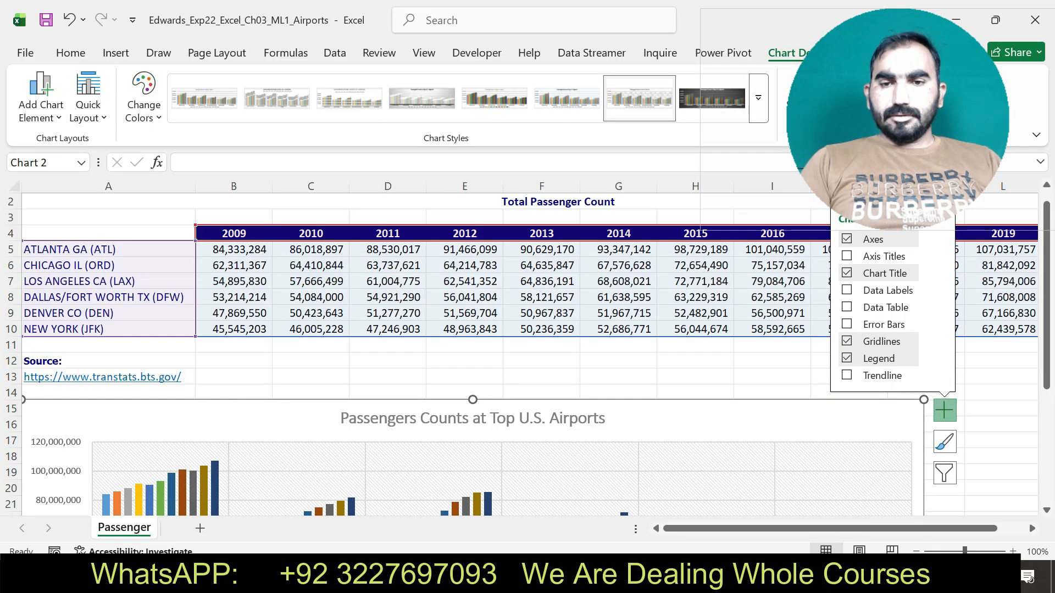
drag(1047, 340, 1046, 435)
right_click(57, 406)
key(Escape)
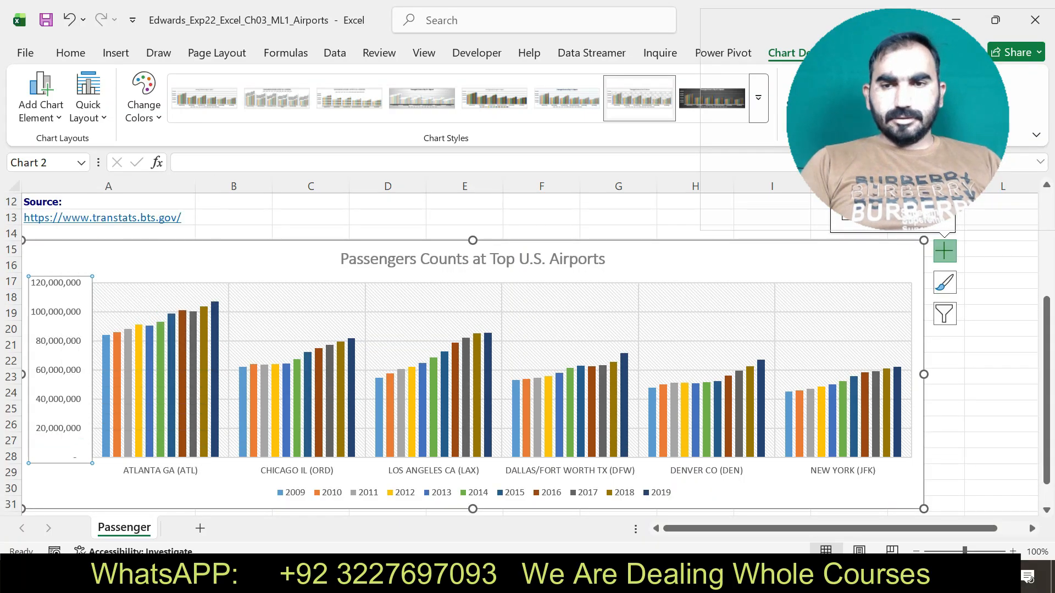
click(106, 396)
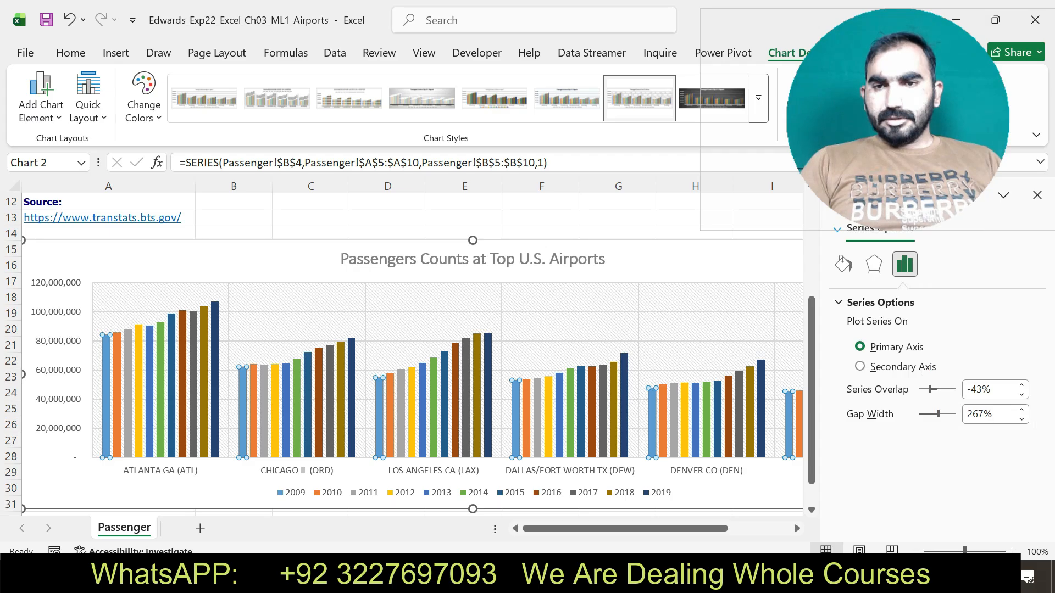
click(874, 264)
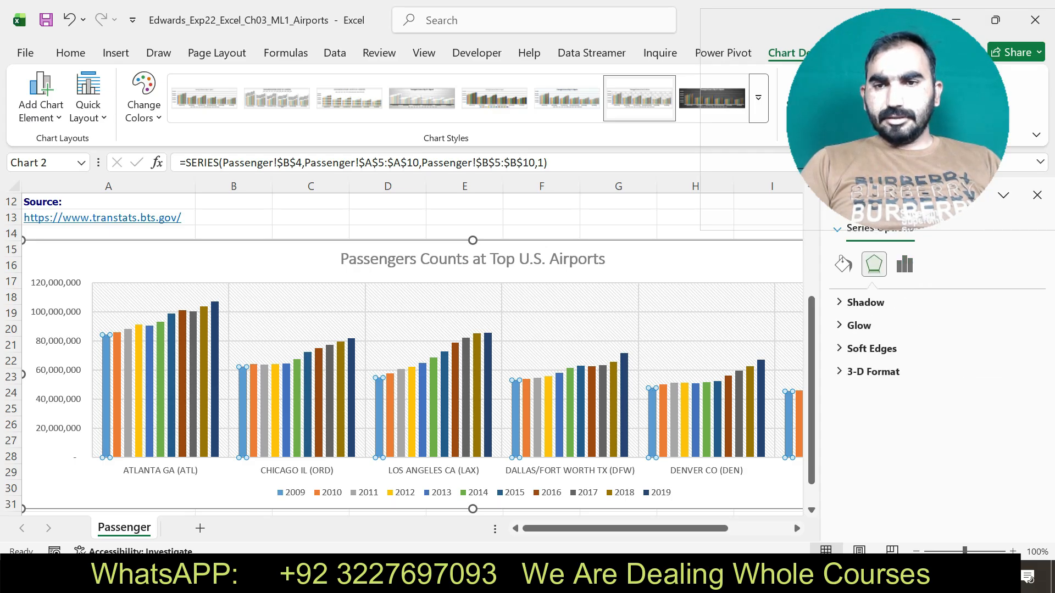
click(843, 264)
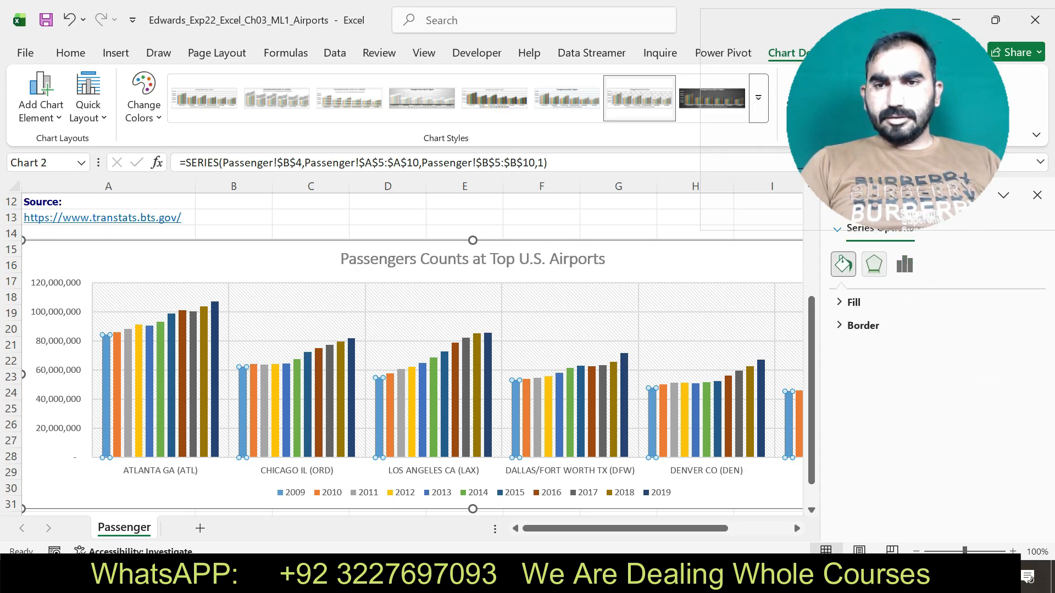
click(873, 264)
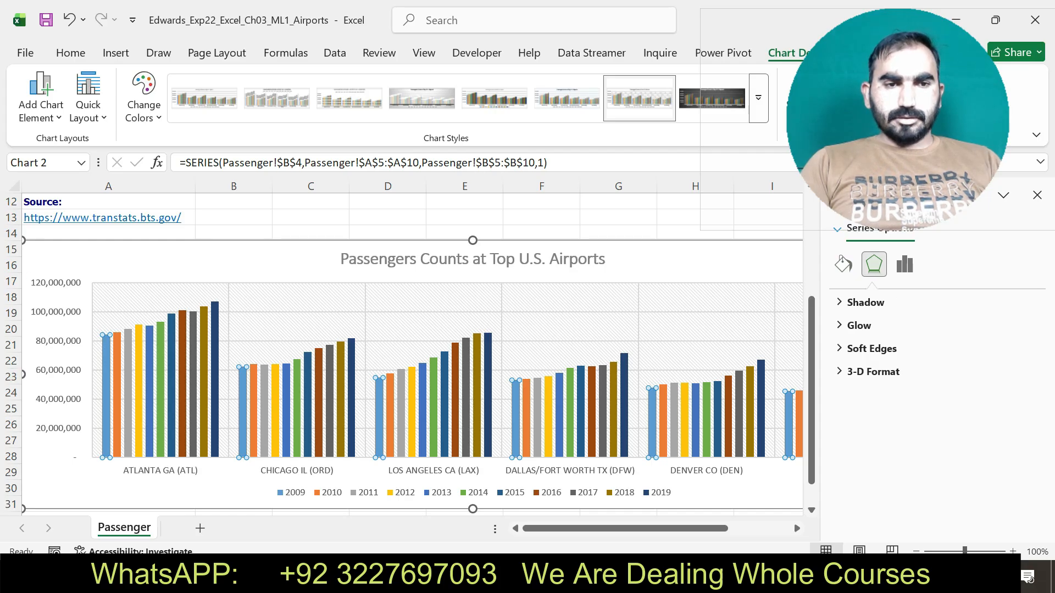
Format the column chart's value axis to use Millions as its display units.
right_click(49, 373)
click(94, 358)
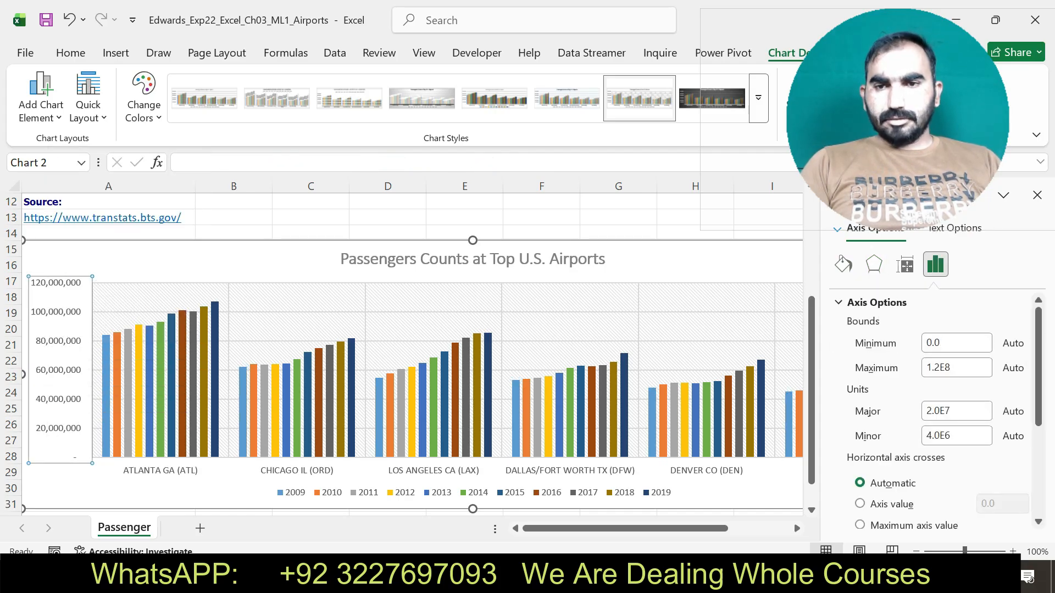
scroll(939, 412, down, 3)
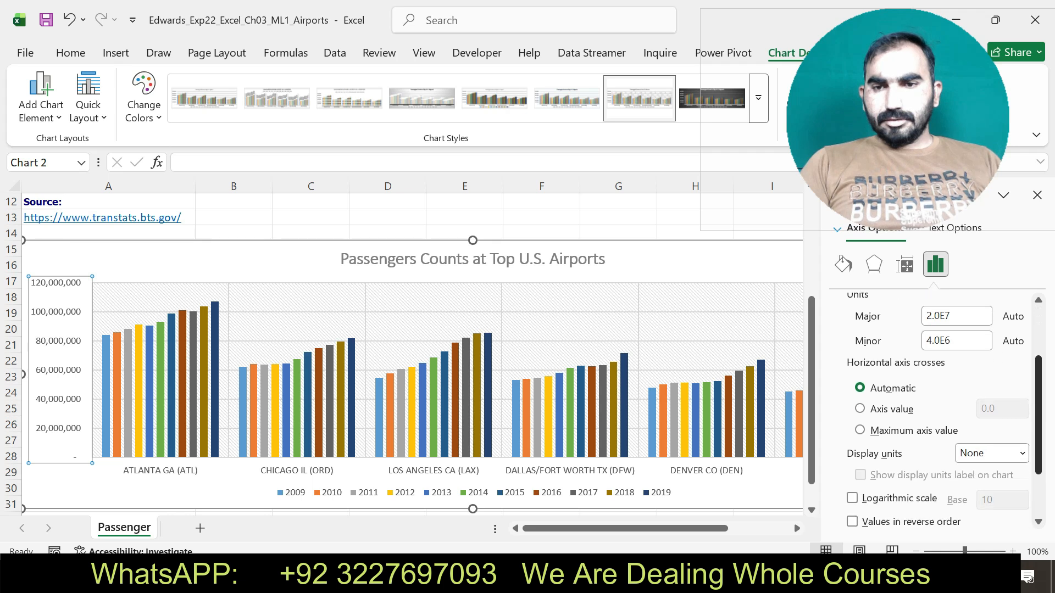
click(1021, 453)
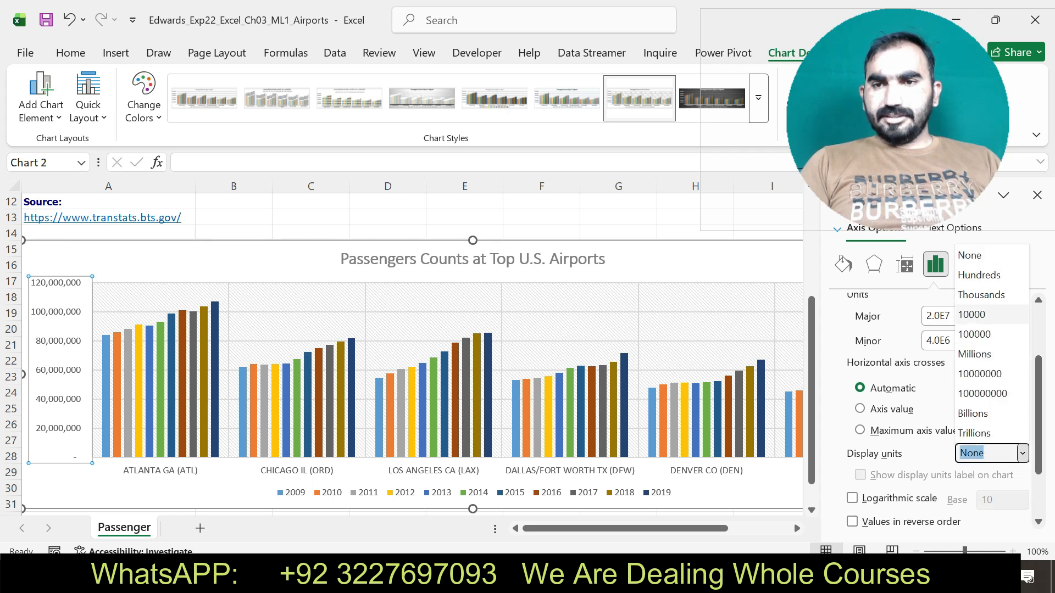
click(978, 354)
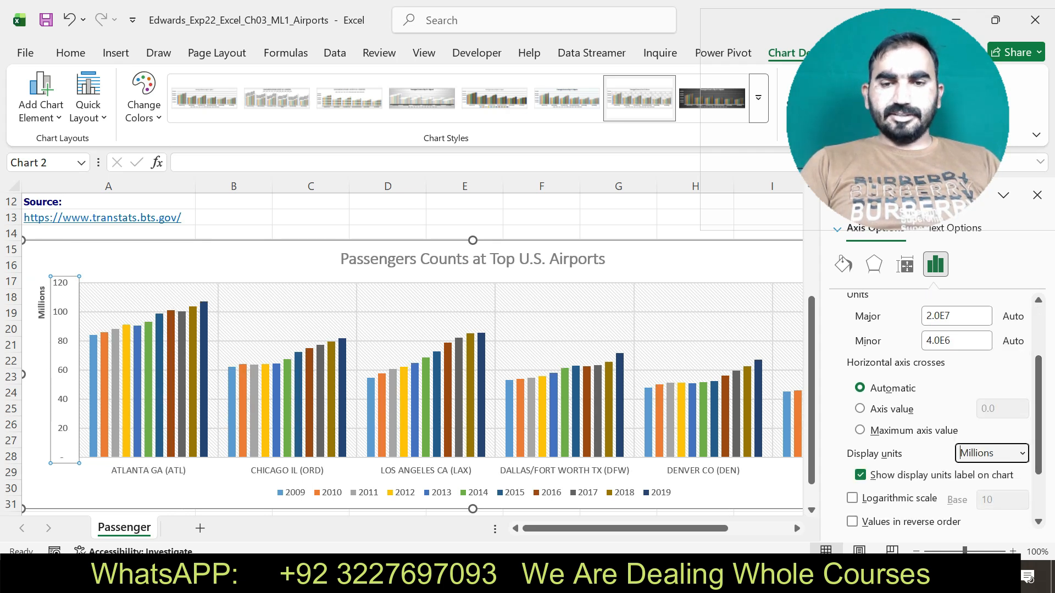
Switch to the Word instructions and copy the axis title text "Millions of Passengers" from step 4.
key(alt+Tab)
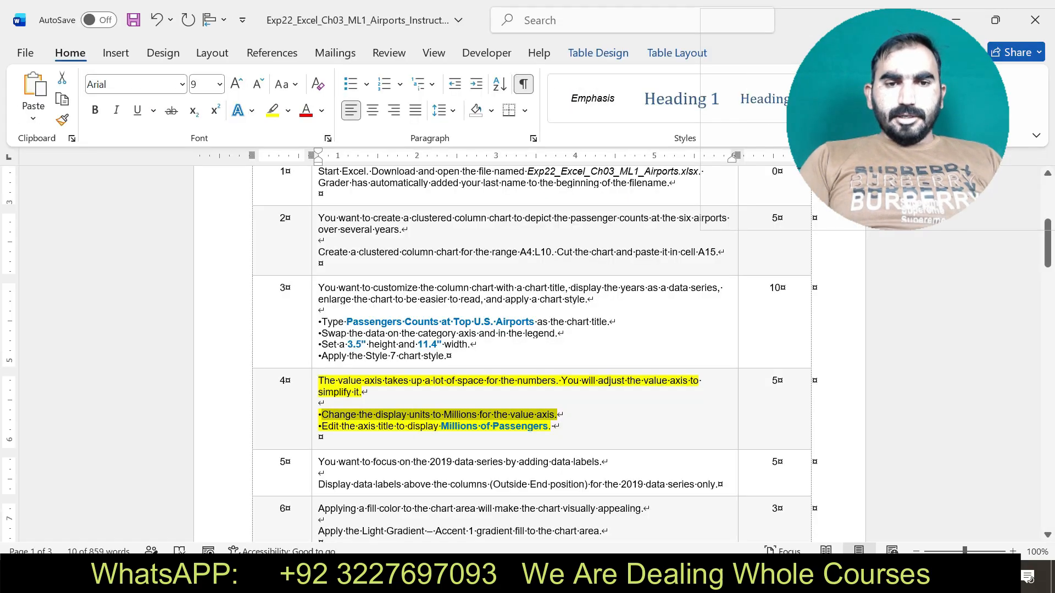
drag(321, 427, 549, 426)
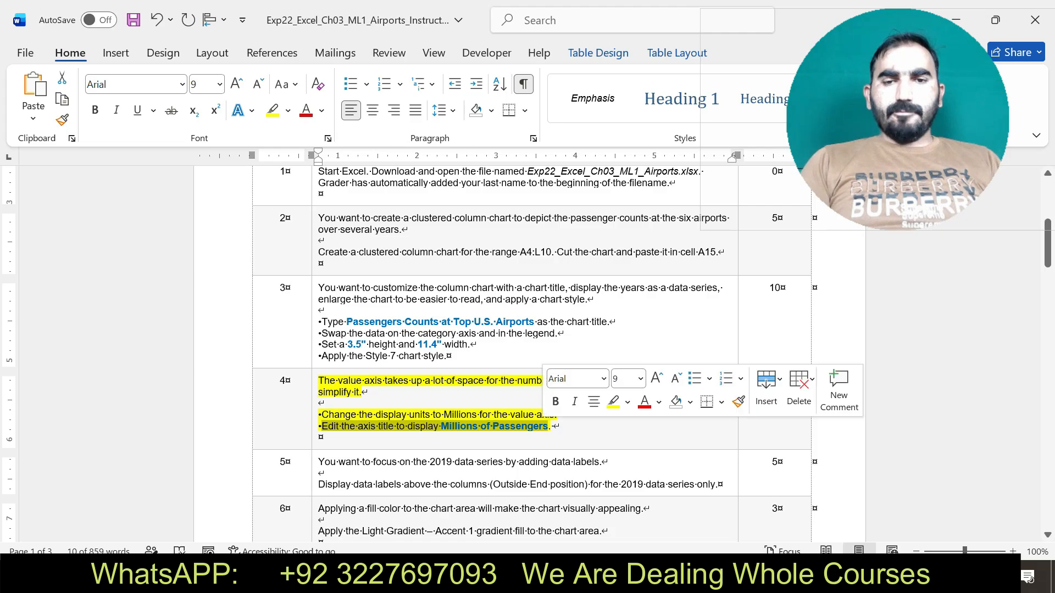
click(442, 426)
drag(441, 427, 548, 426)
key(ctrl+c)
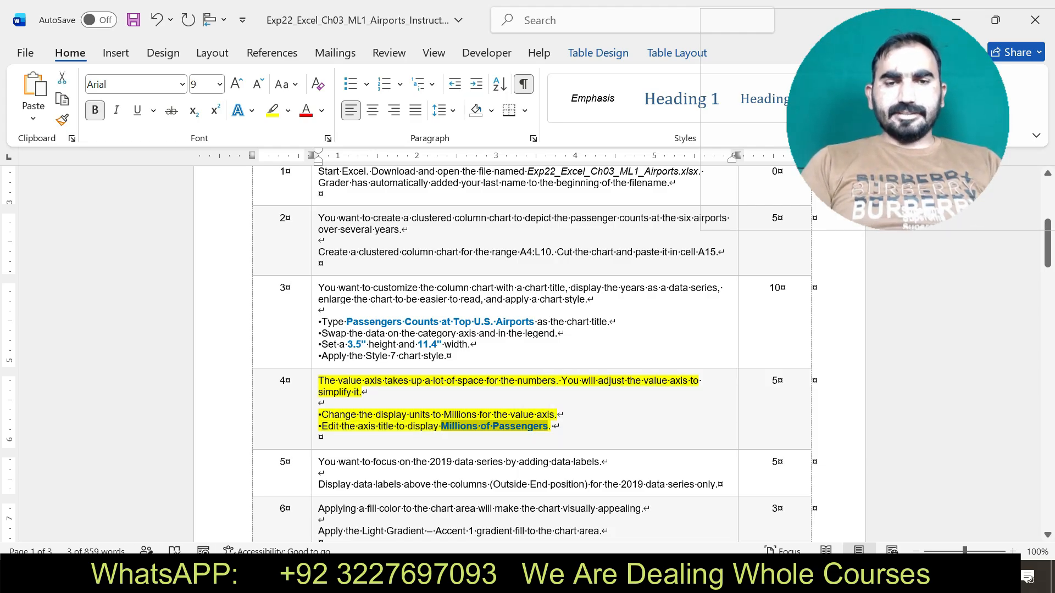
Return to Excel and replace the value axis display units label with the copied text "Millions of Passengers".
key(alt+Tab)
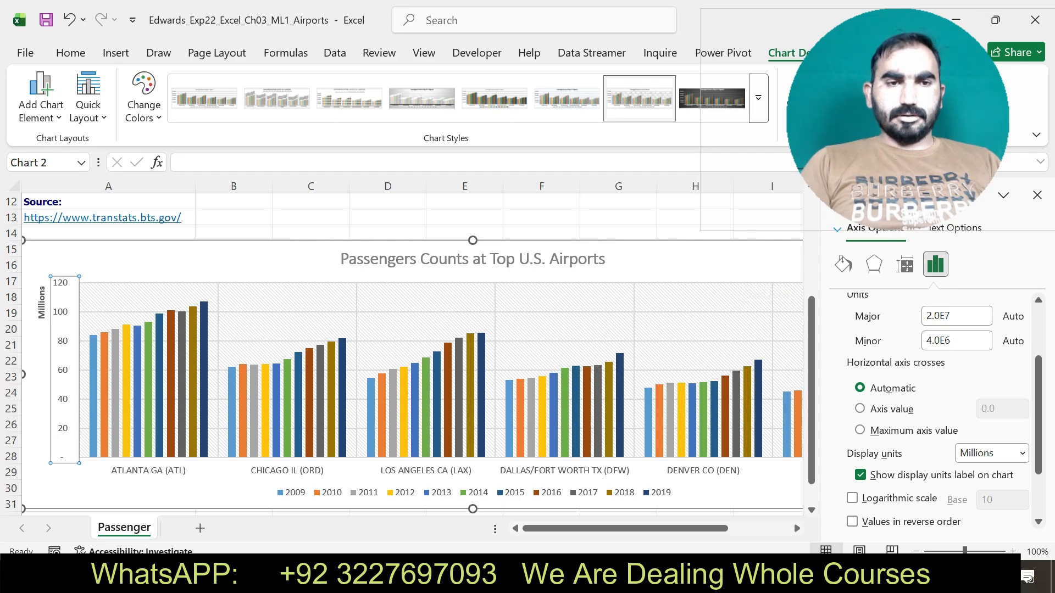
click(42, 303)
click(255, 163)
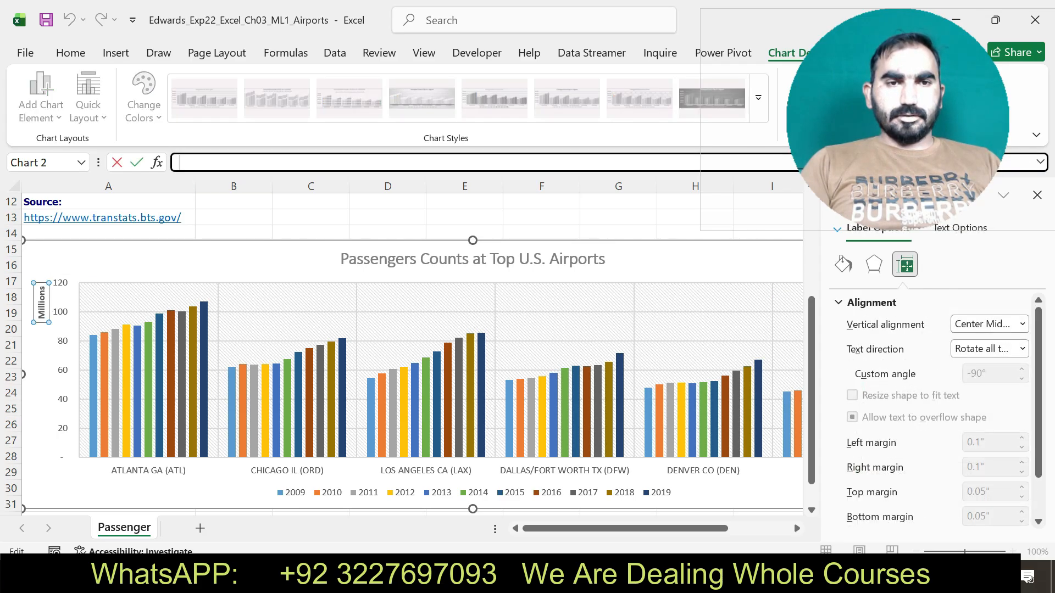
key(ctrl+v)
key(Return)
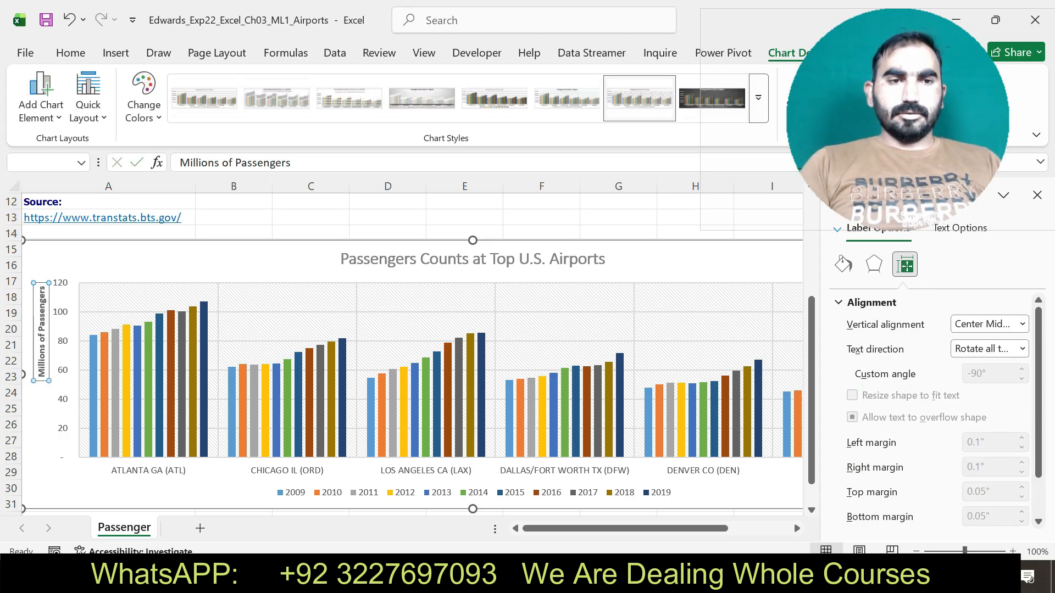
Switch to the Word instructions, undo the step 4 highlight, and select the step 5 instructions text.
key(alt+Tab)
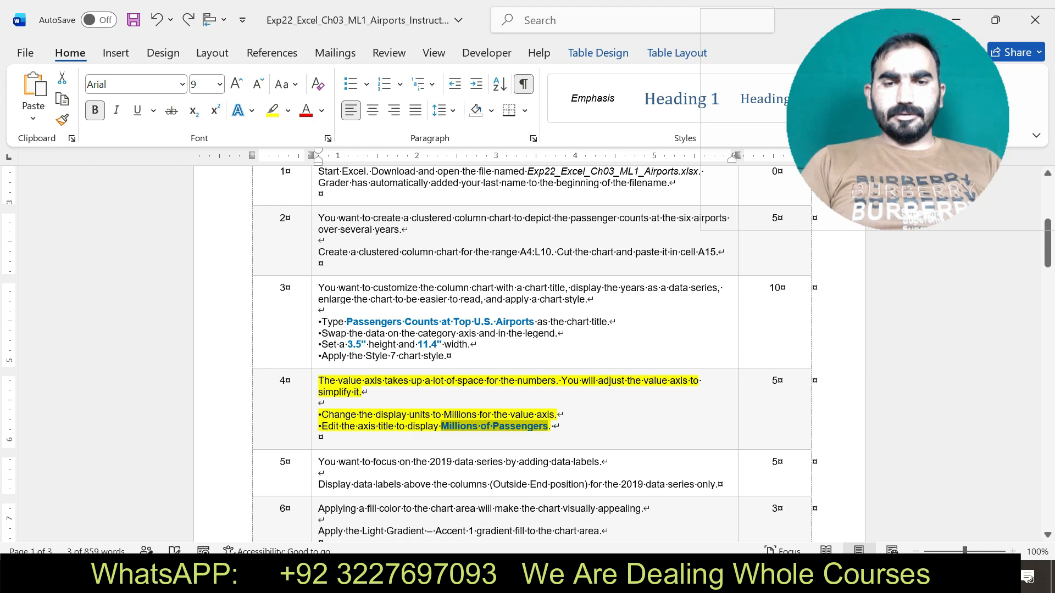
key(ctrl+z)
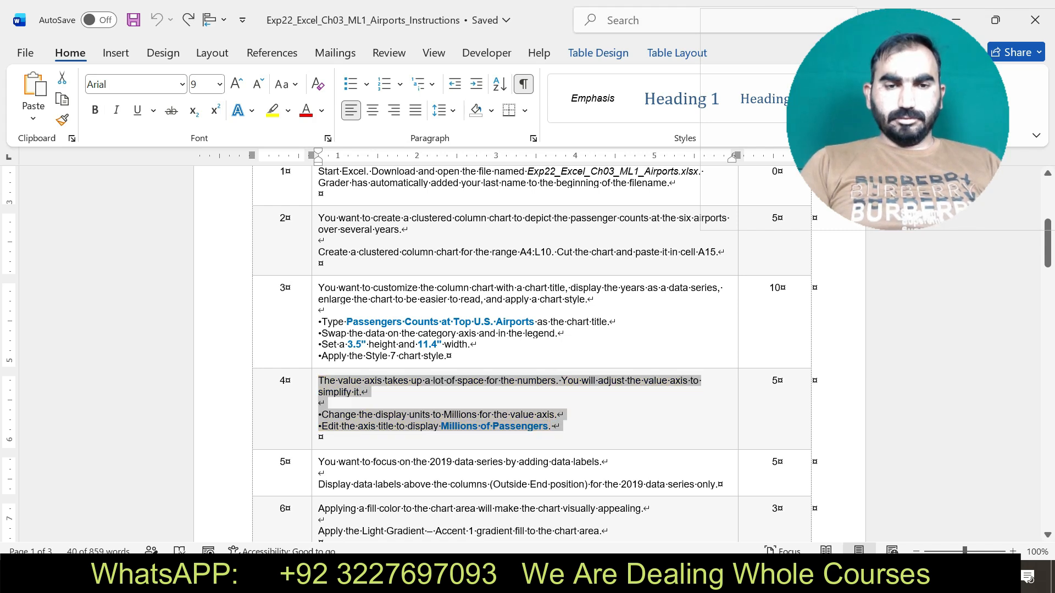
drag(318, 463, 407, 474)
drag(327, 474, 715, 485)
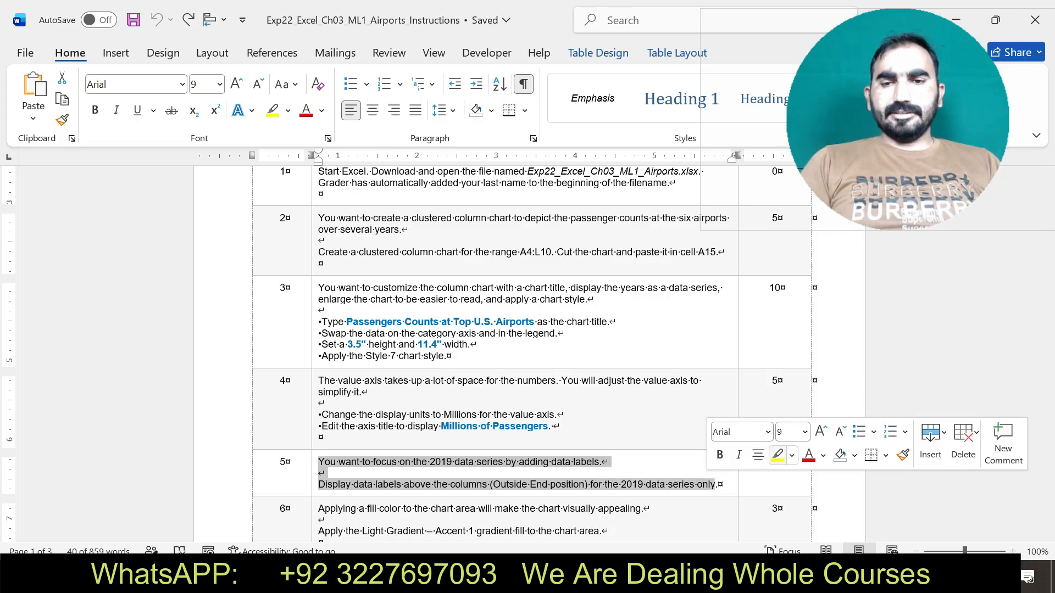
click(778, 455)
drag(318, 461, 716, 484)
Switch to Excel and close the formatting pane beside the column chart.
key(alt+Tab)
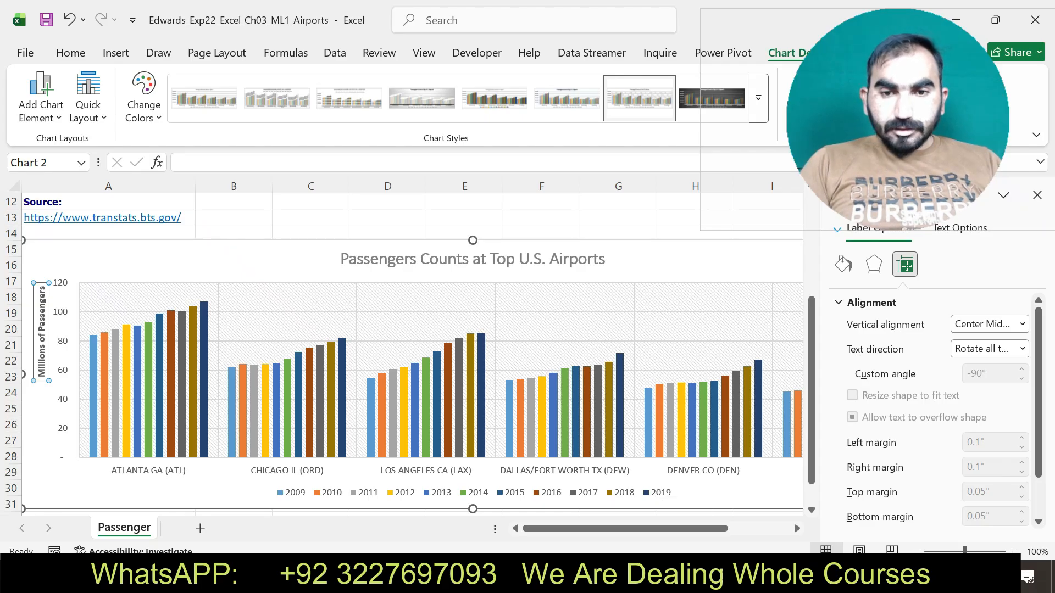
click(657, 493)
click(620, 406)
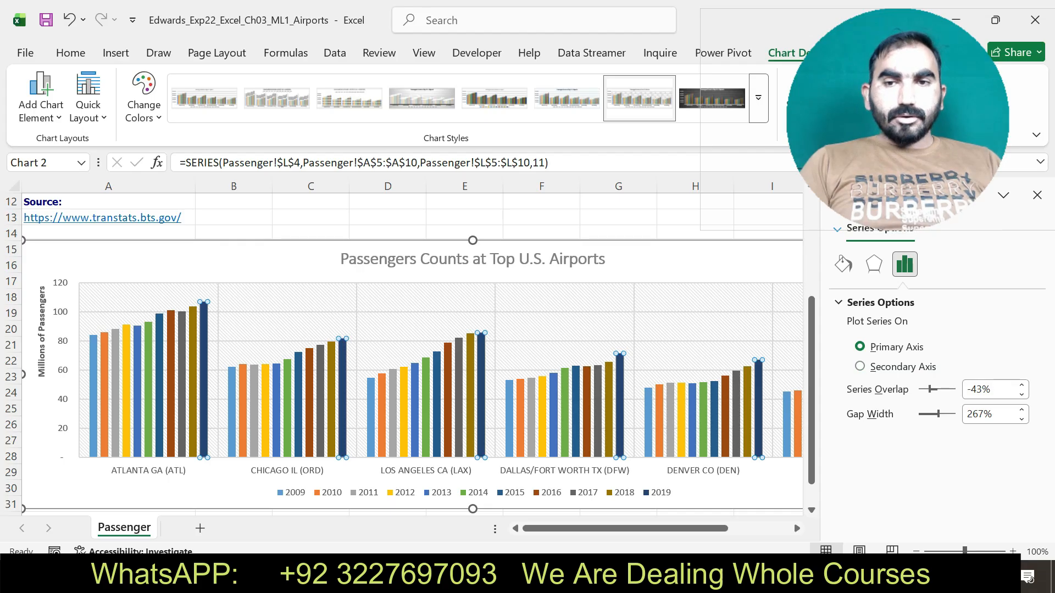
click(734, 267)
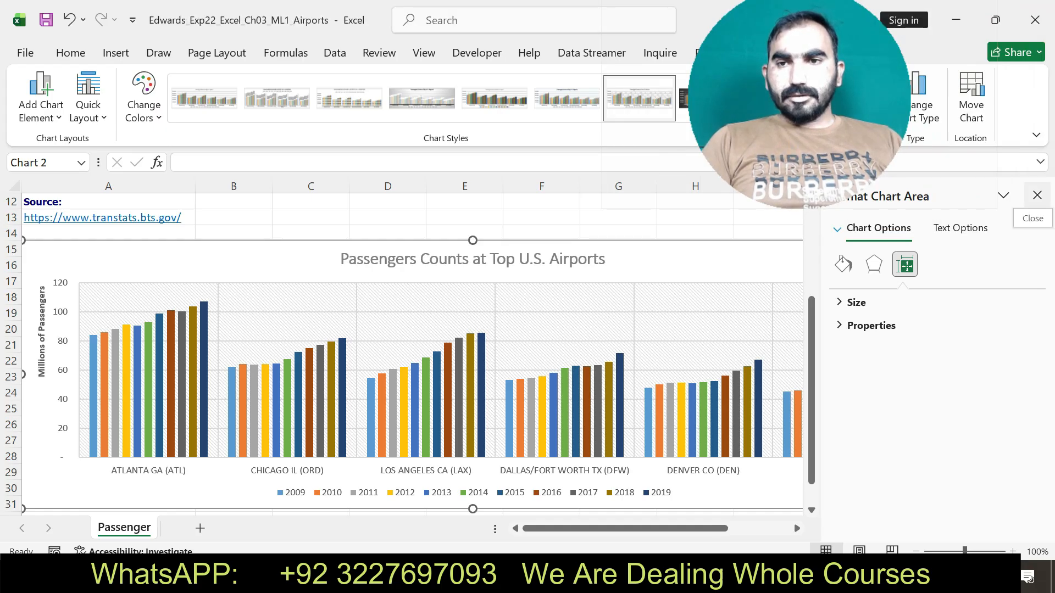
click(1038, 195)
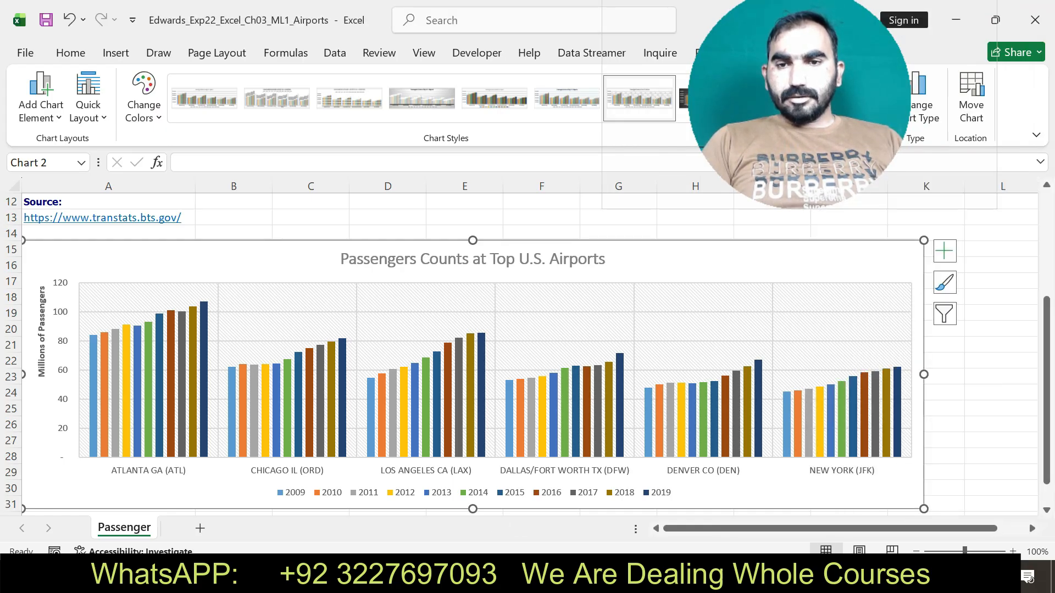
Add data labels in the Outside End position to only the 2019 data series of the column chart.
click(897, 410)
click(945, 251)
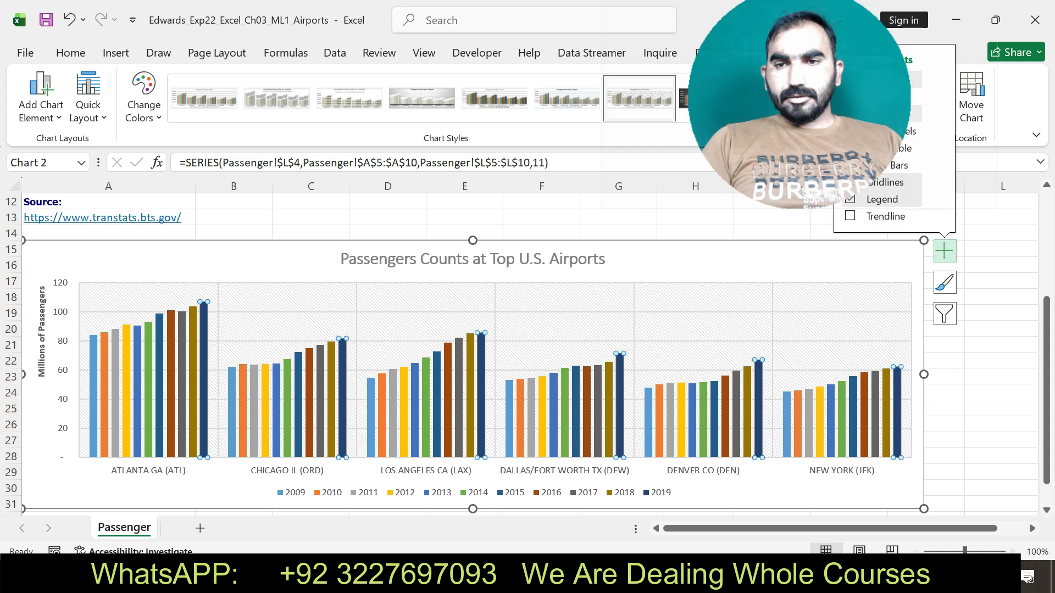
drag(797, 137, 613, 119)
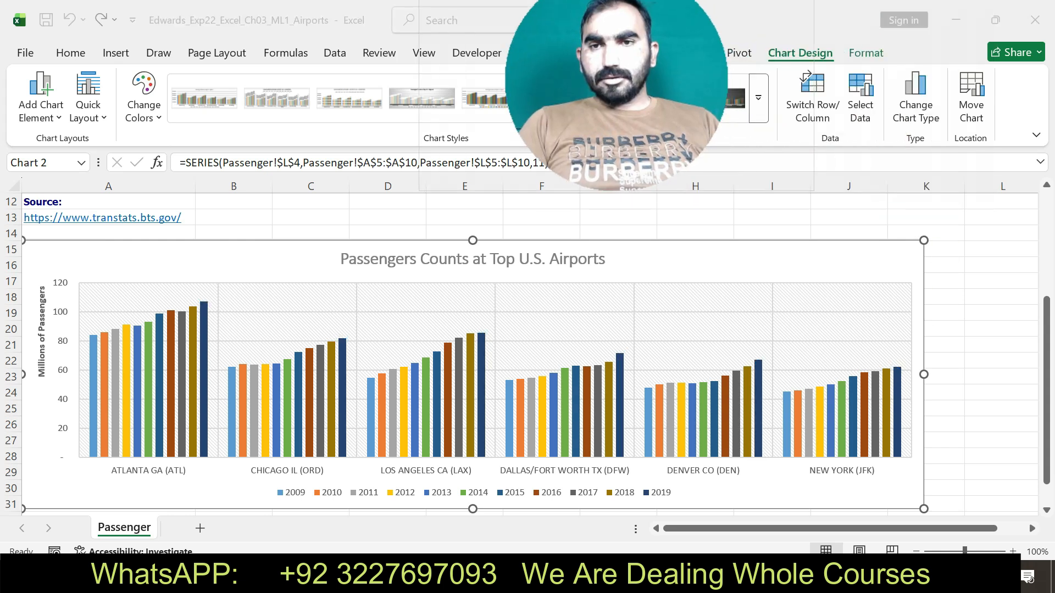
click(944, 251)
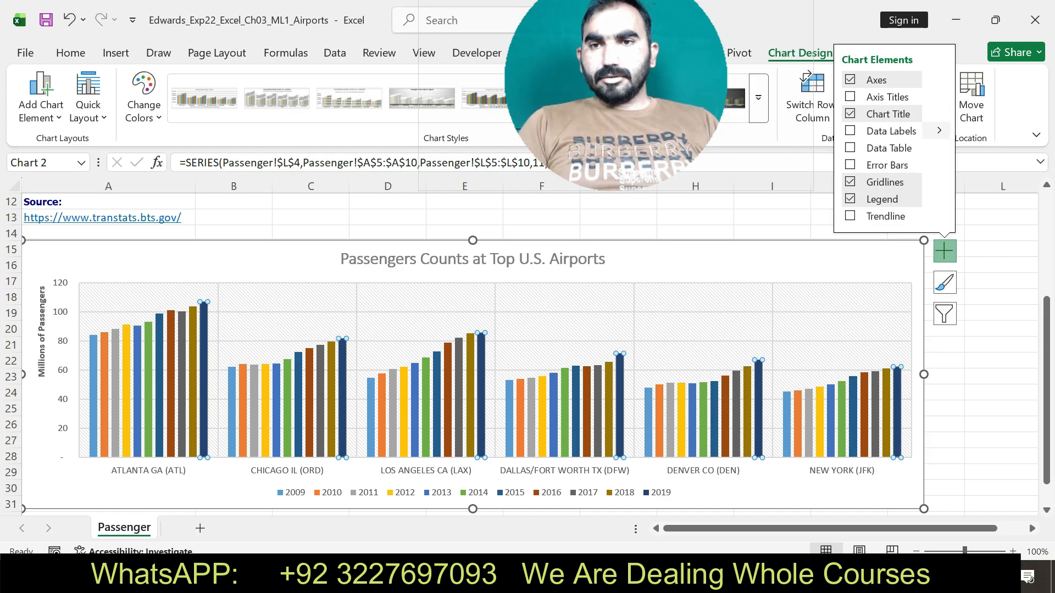
click(939, 131)
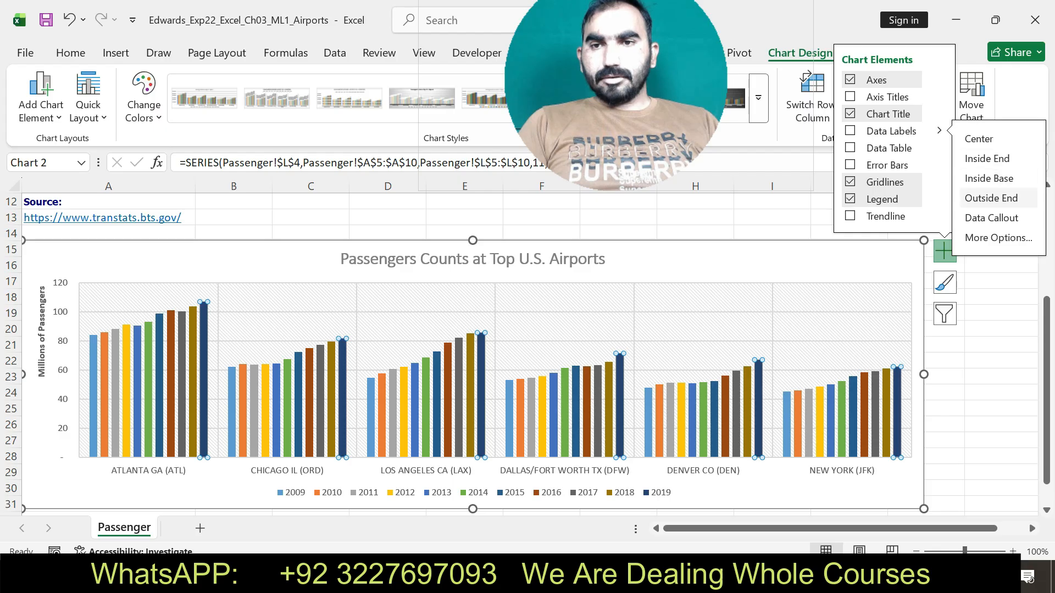
click(991, 198)
click(1003, 329)
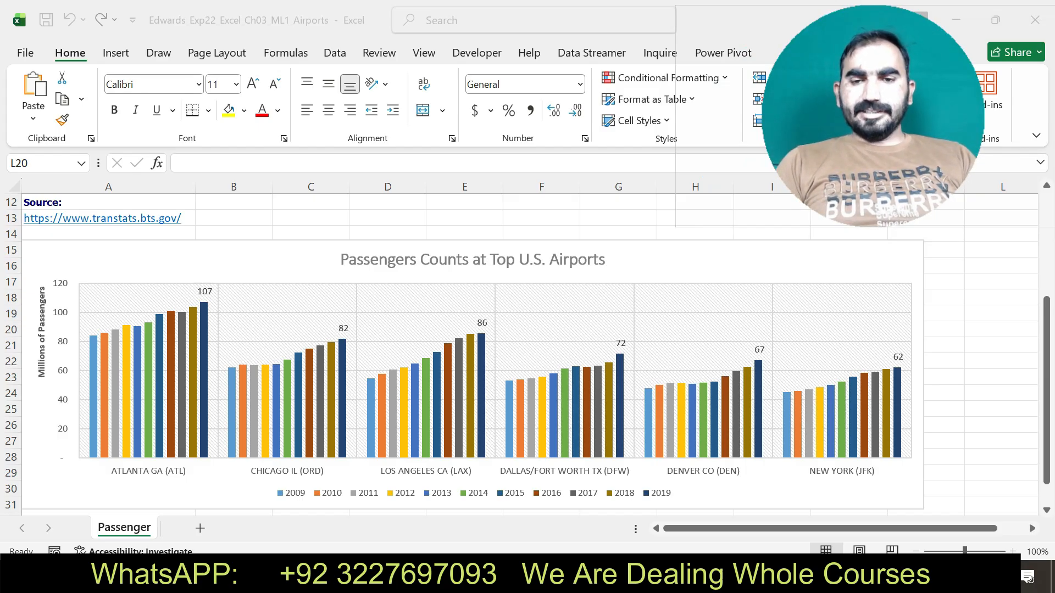
Switch to the Word instructions and select the step 6 text about the chart area's gradient fill.
key(alt+Tab)
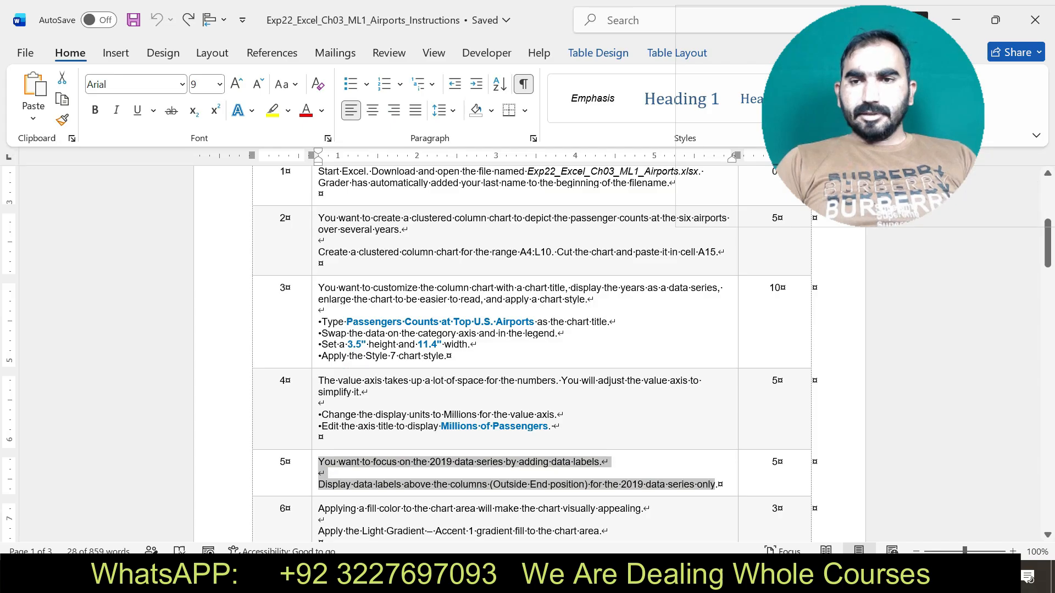
scroll(527, 351, down, 3)
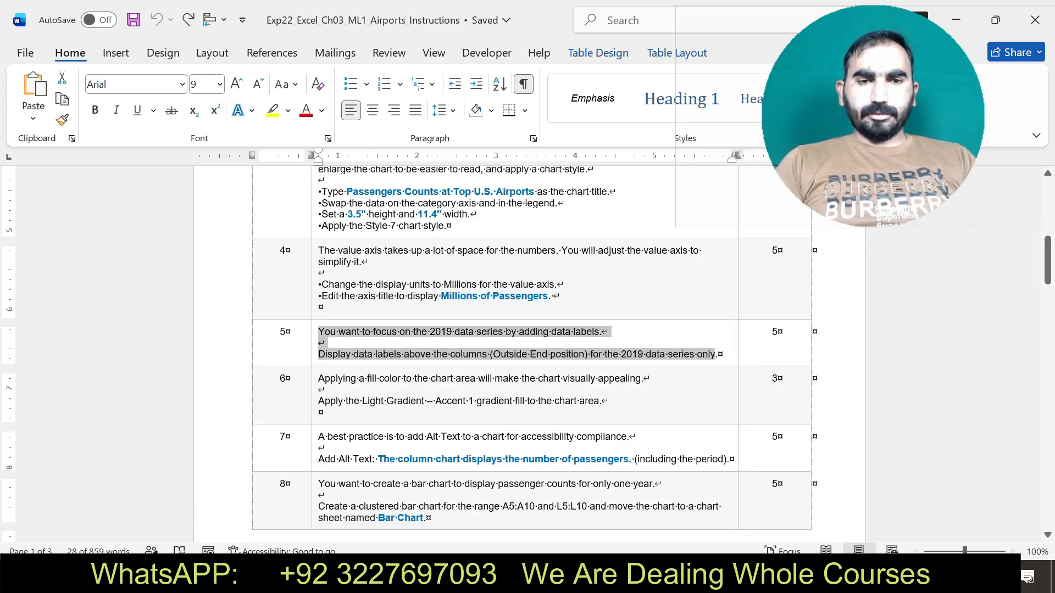
drag(318, 379, 610, 401)
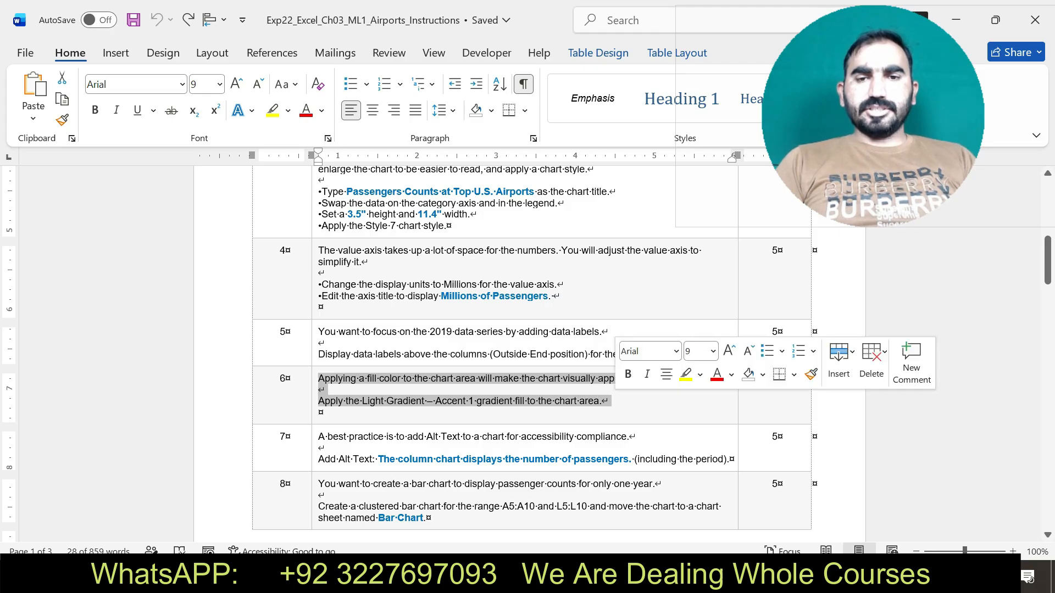
Highlight the step 6 instructions text in yellow.
click(686, 374)
drag(318, 378, 611, 401)
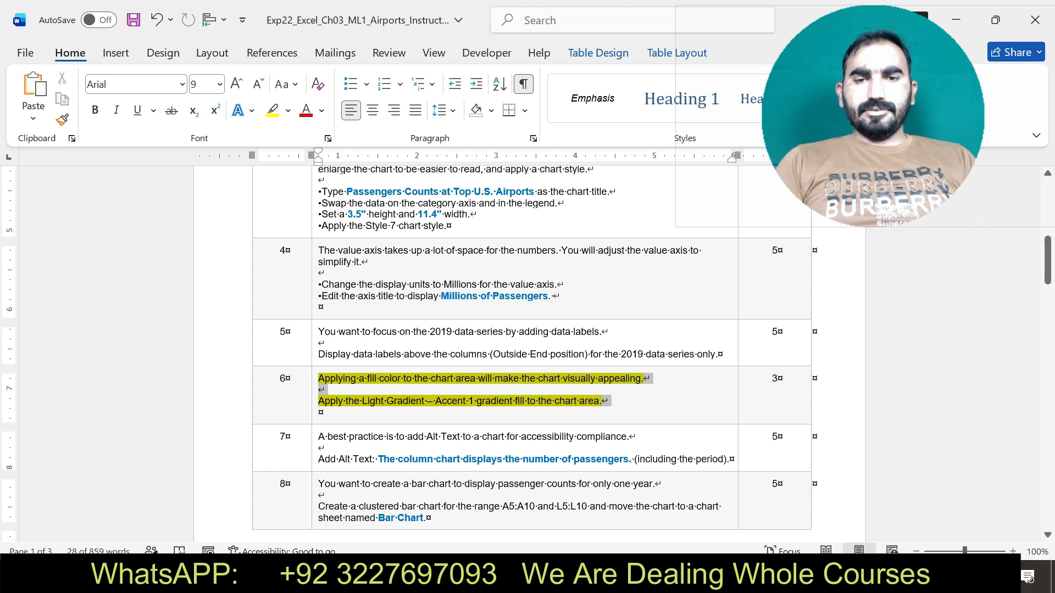
Switch to Excel and open the Format Chart Area settings for the column chart.
key(alt+Tab)
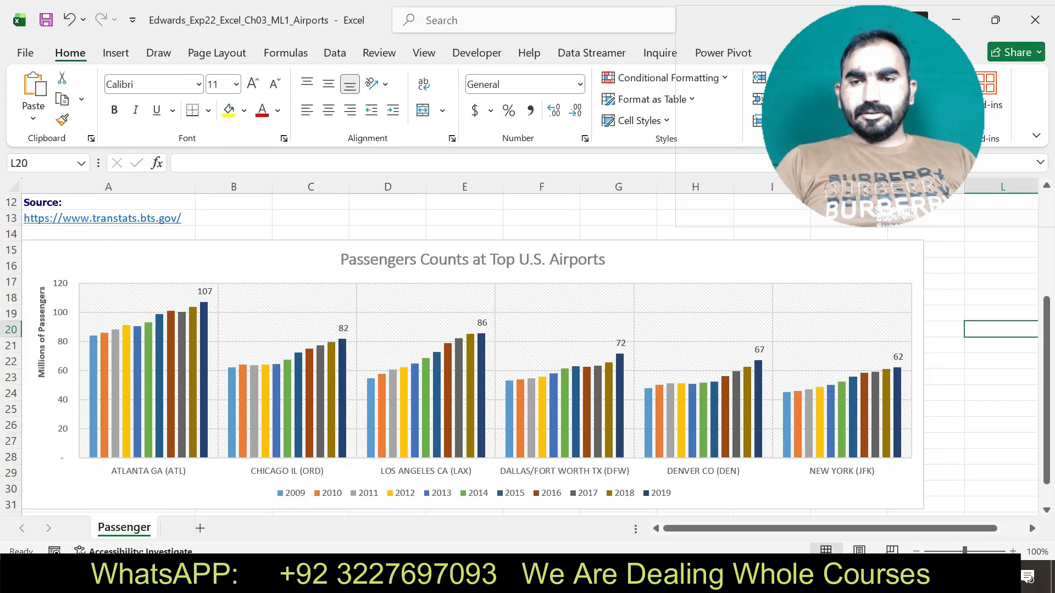
click(550, 314)
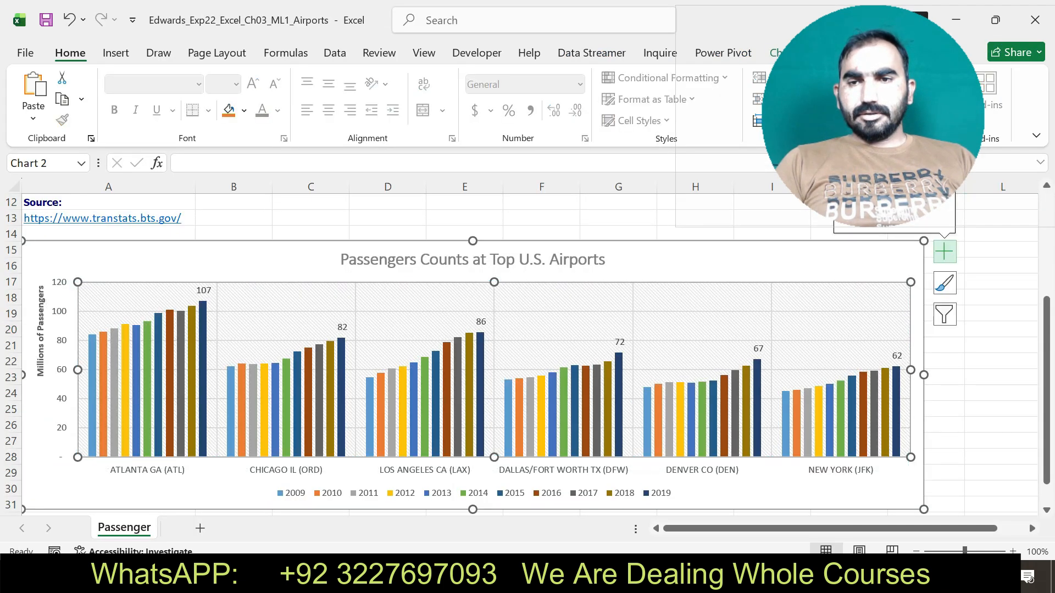
drag(890, 160, 938, 171)
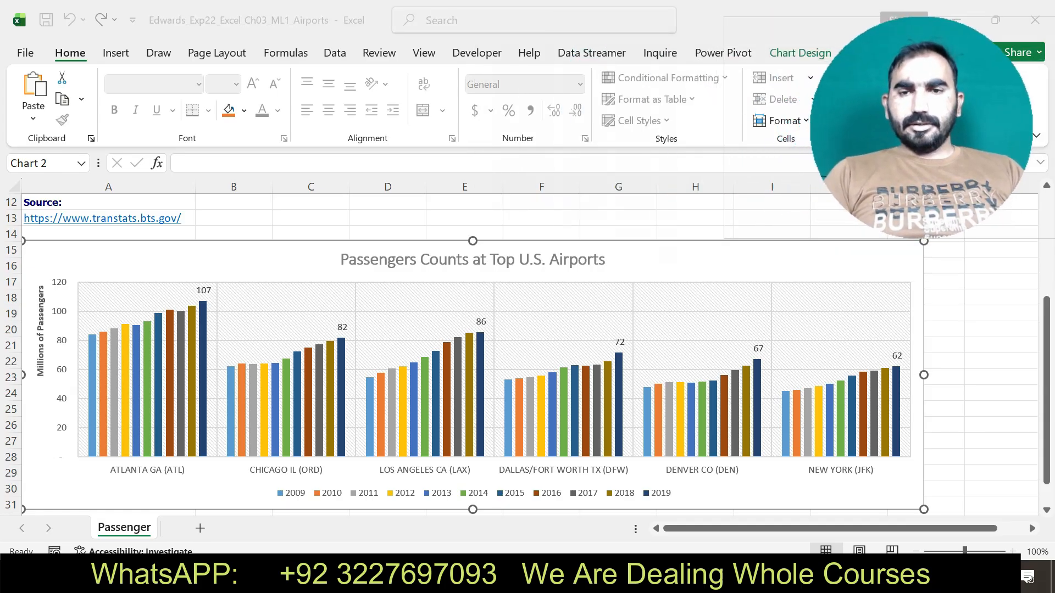
click(879, 264)
click(944, 252)
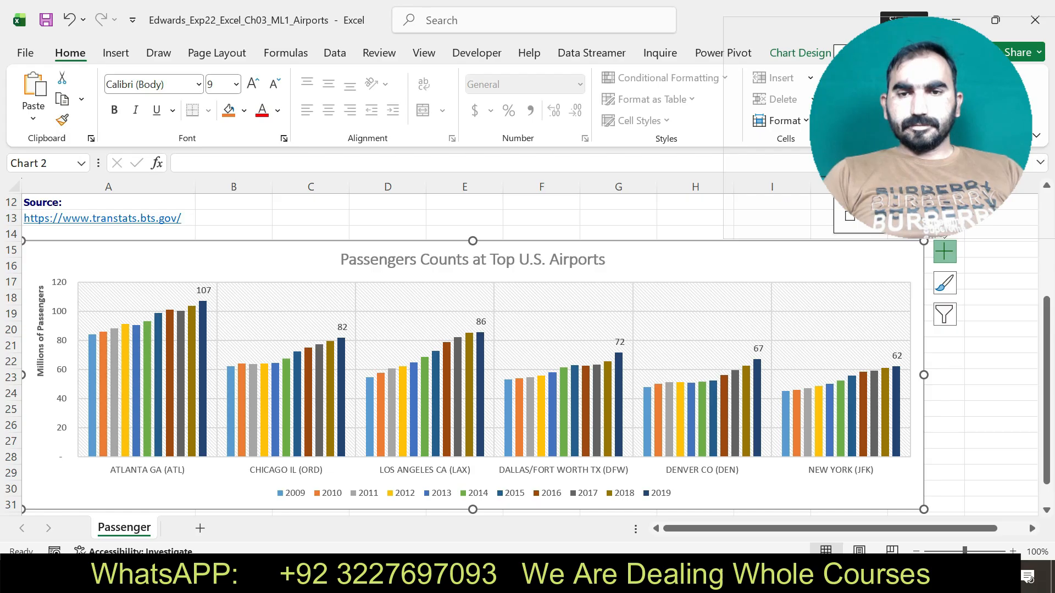
right_click(654, 483)
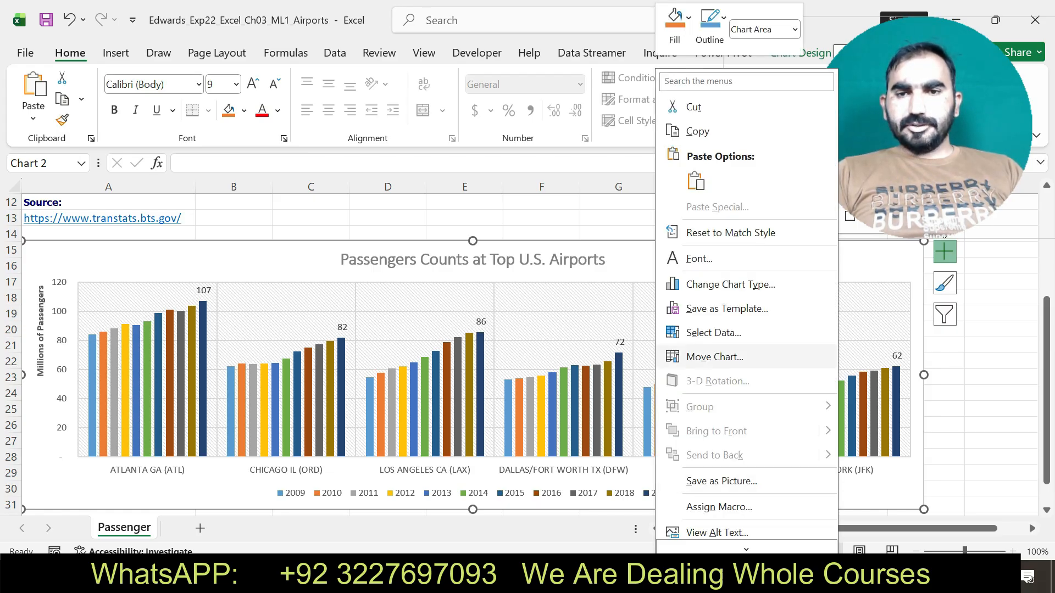
right_click(630, 265)
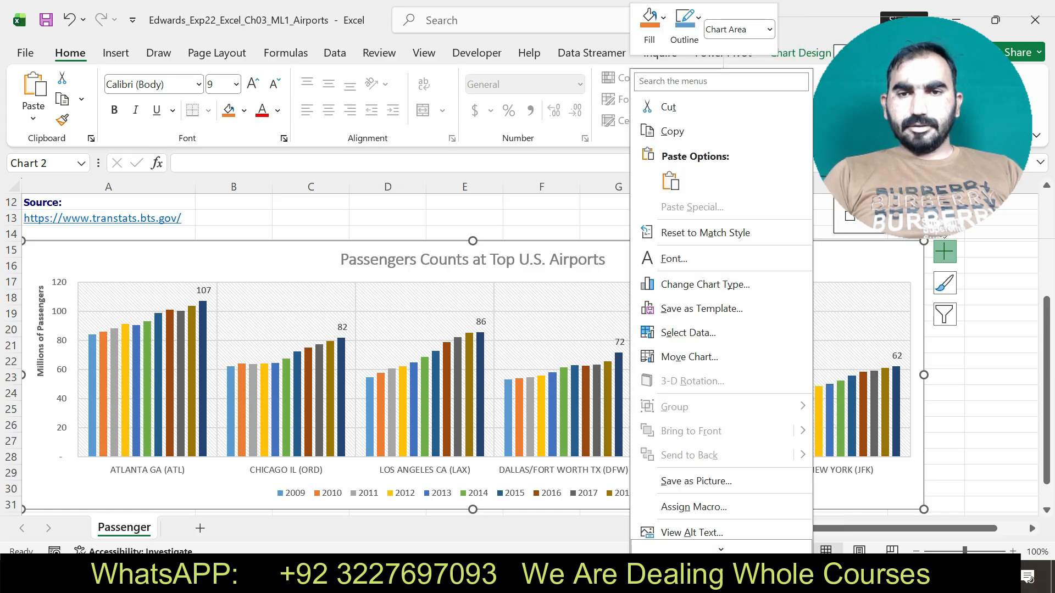
mouse_move(721, 548)
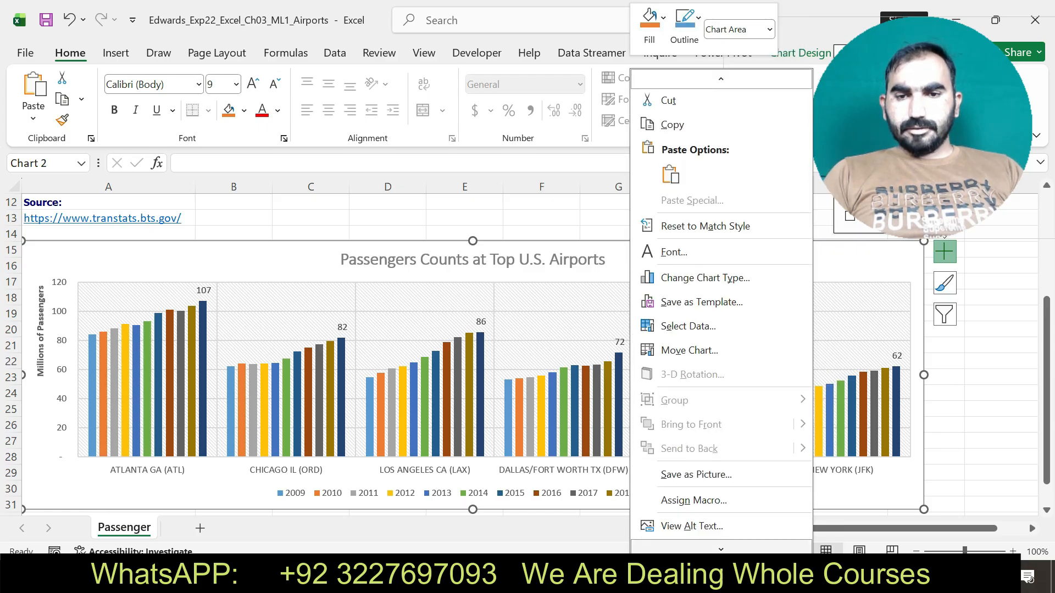
click(709, 520)
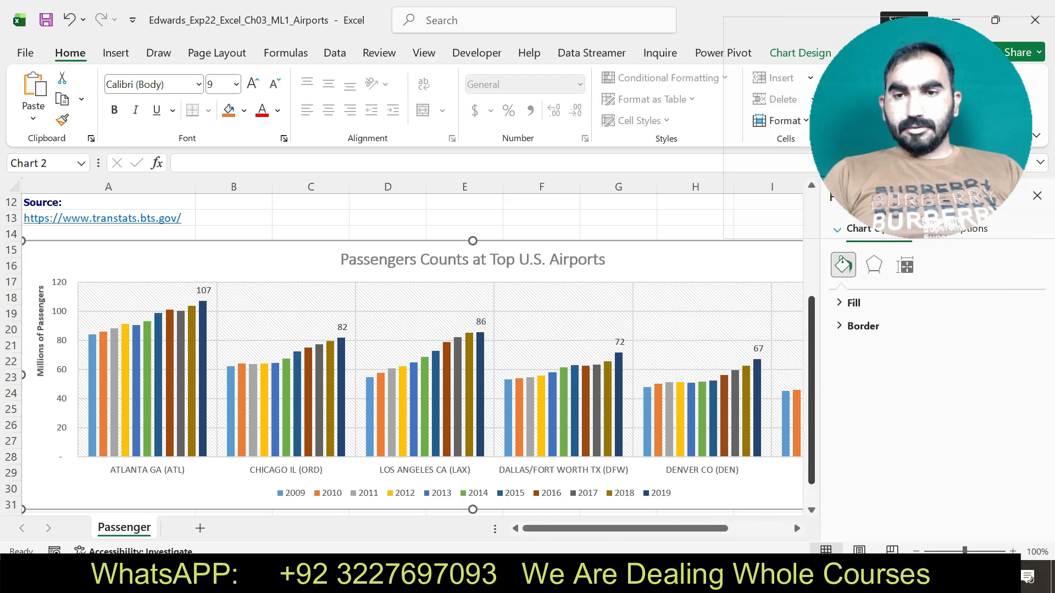
Apply a gradient fill to the chart area with the Light Gradient – Accent 1 preset.
click(853, 303)
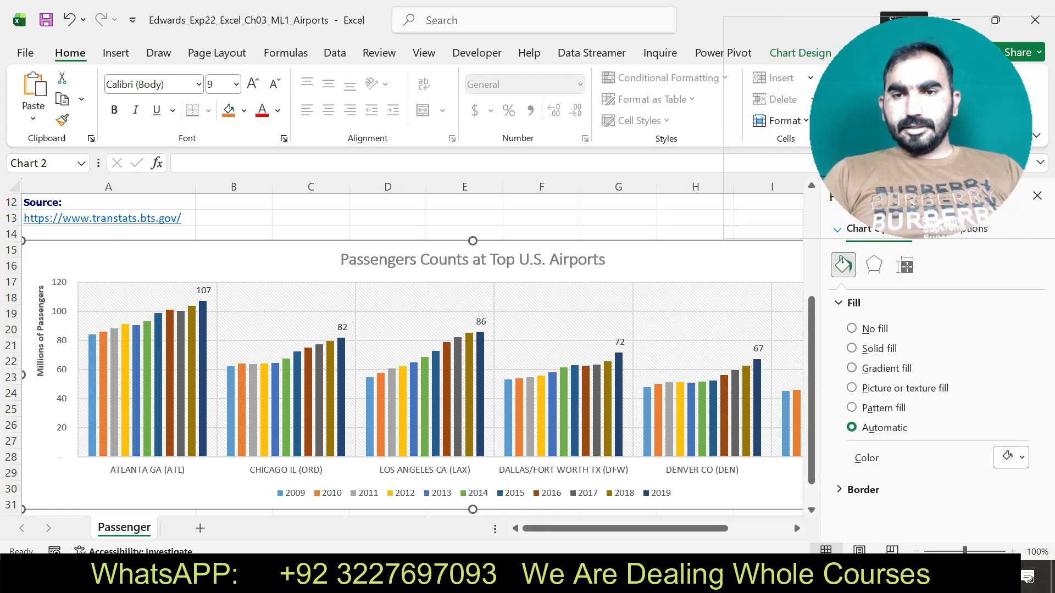
click(852, 368)
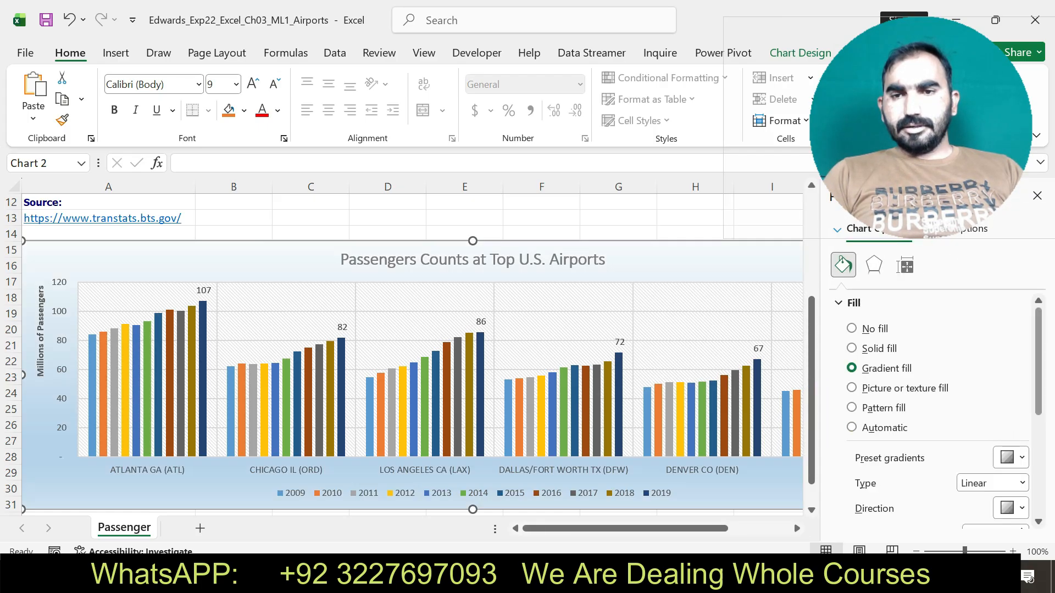
click(1011, 457)
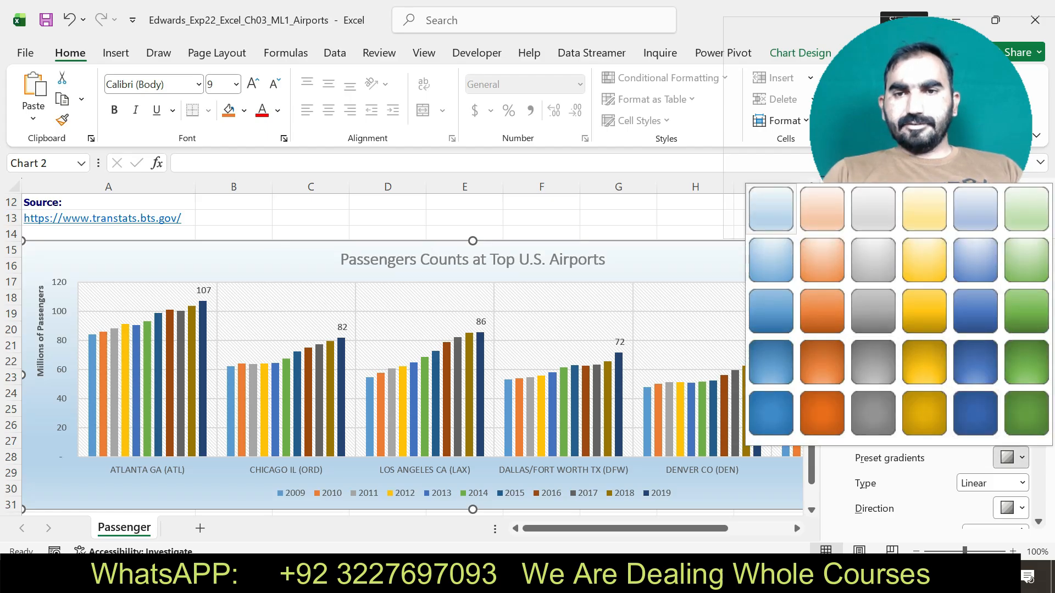
click(770, 209)
Switch to the Word instructions, undo the step 6 highlight, and highlight the step 7 text in yellow.
key(alt+Tab)
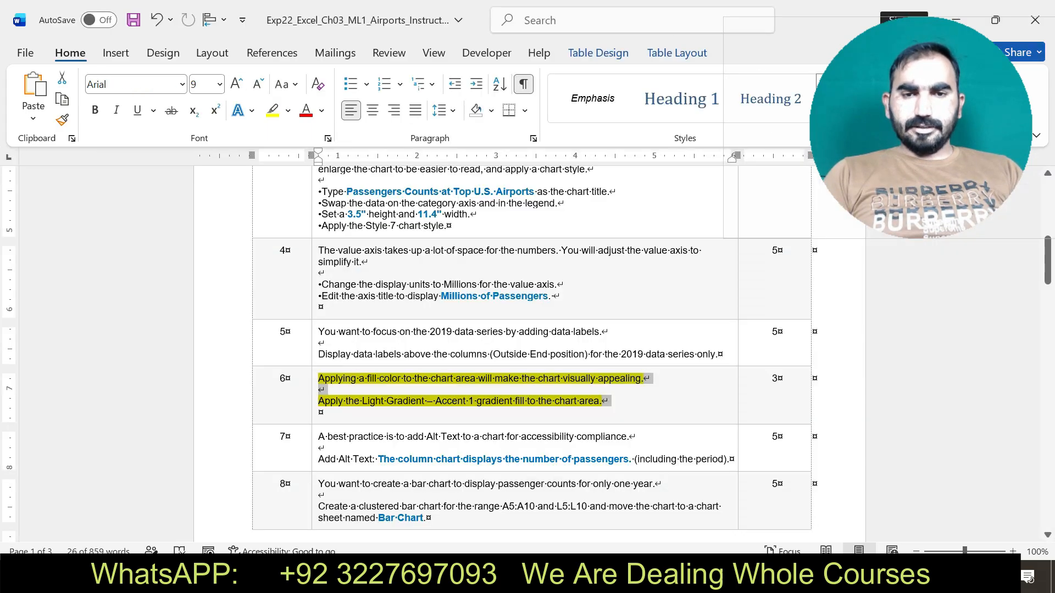
key(ctrl+z)
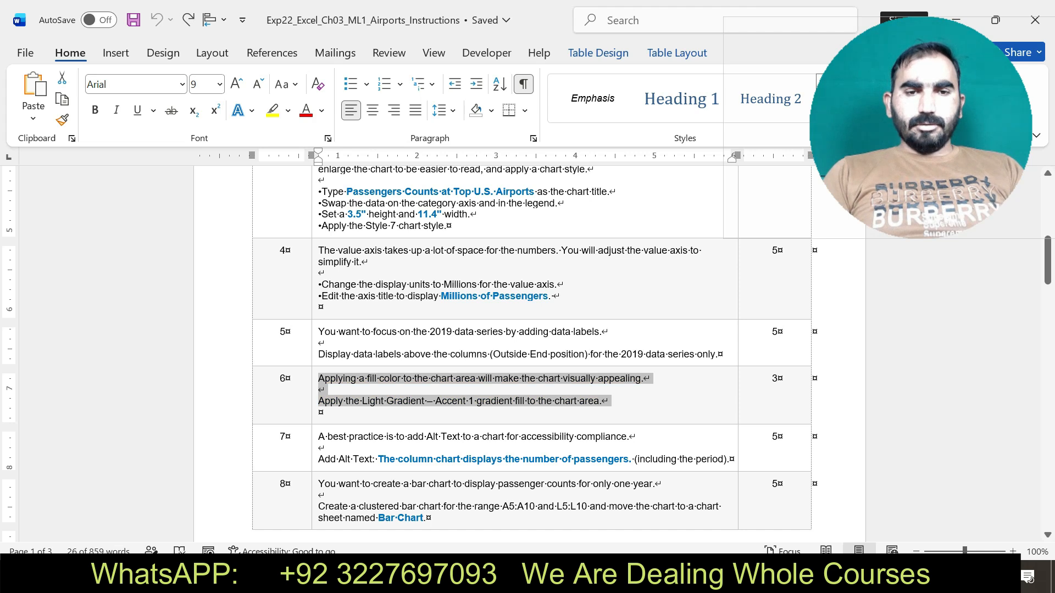
drag(319, 437, 724, 460)
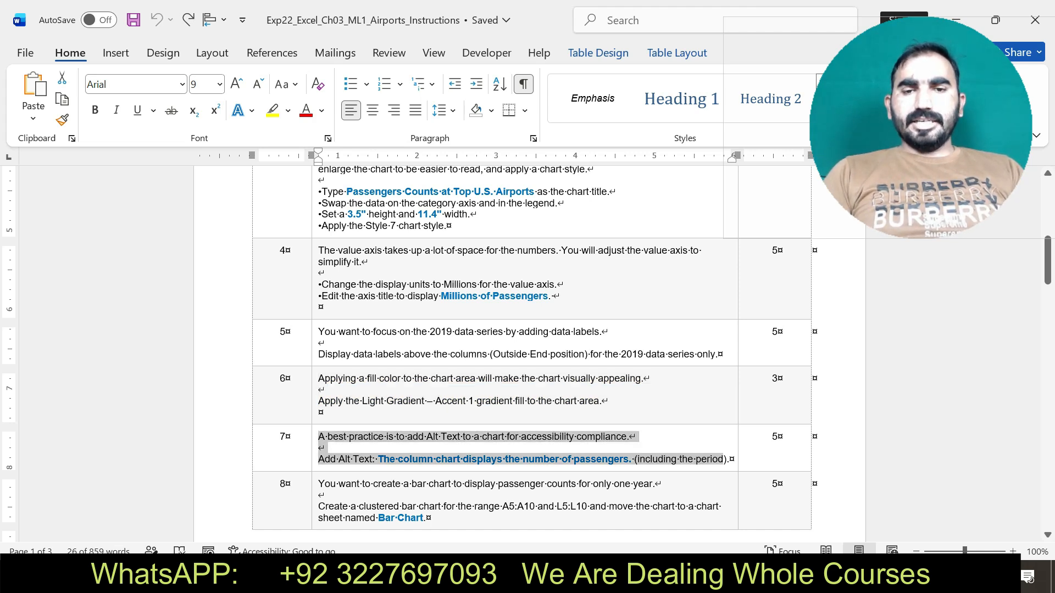
click(803, 432)
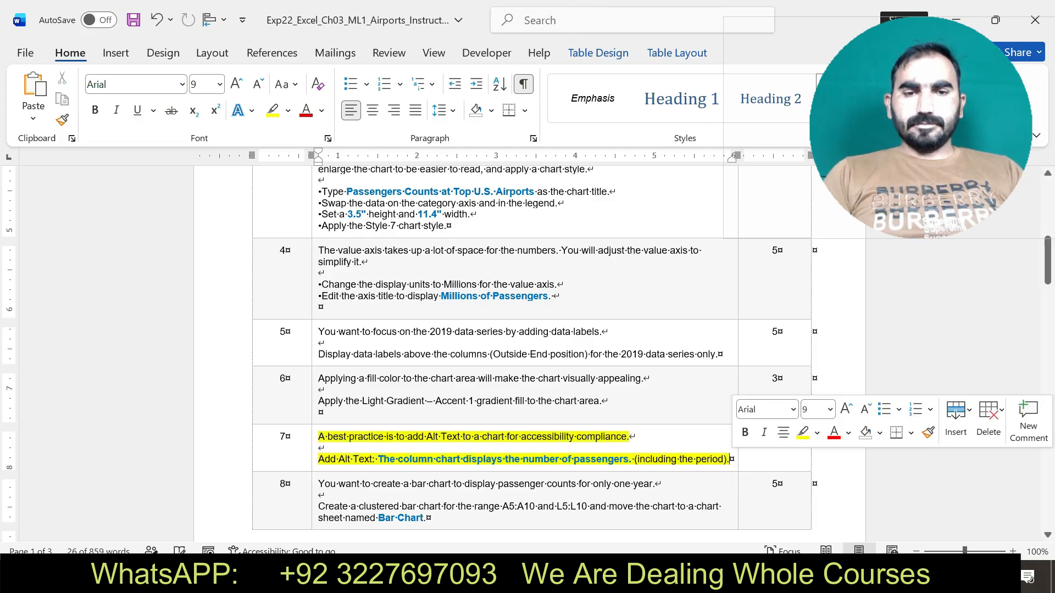
Copy "The column chart displays the number of passengers." from step 7 and add it as the column chart's alt text in Excel.
drag(378, 460, 630, 459)
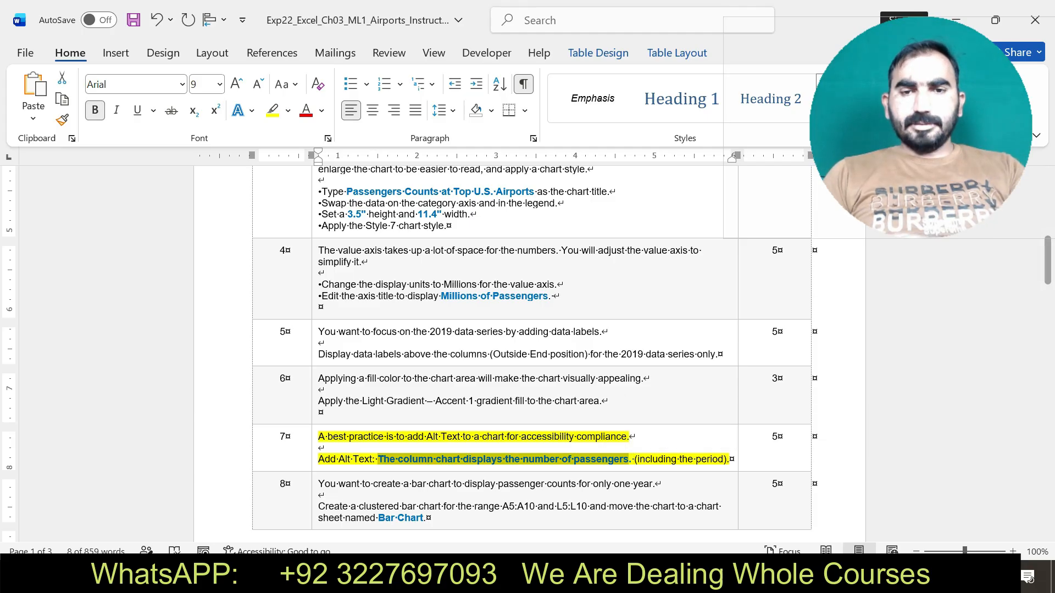
key(alt+Tab)
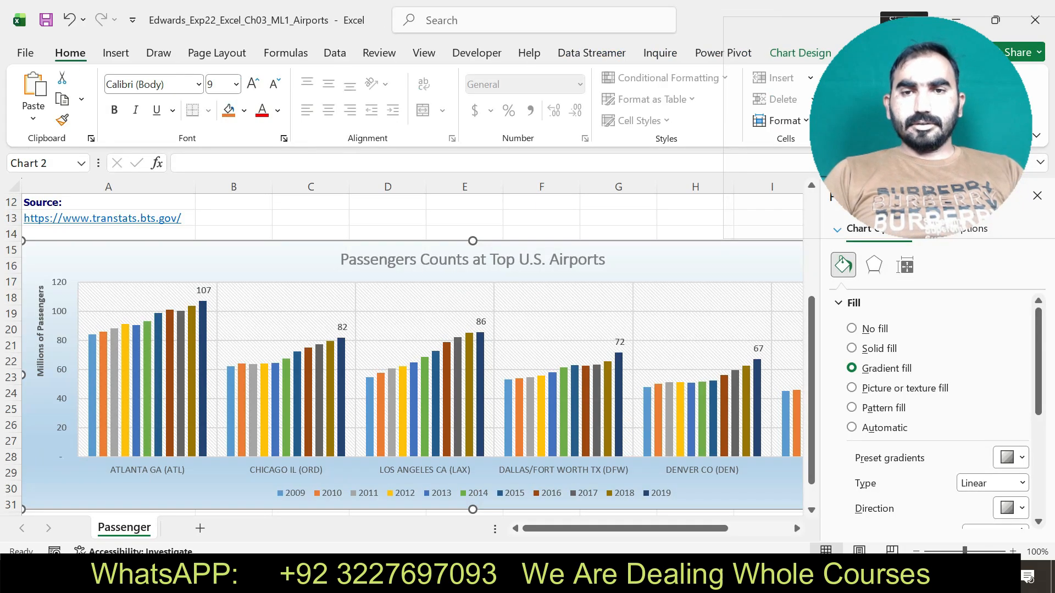
right_click(639, 481)
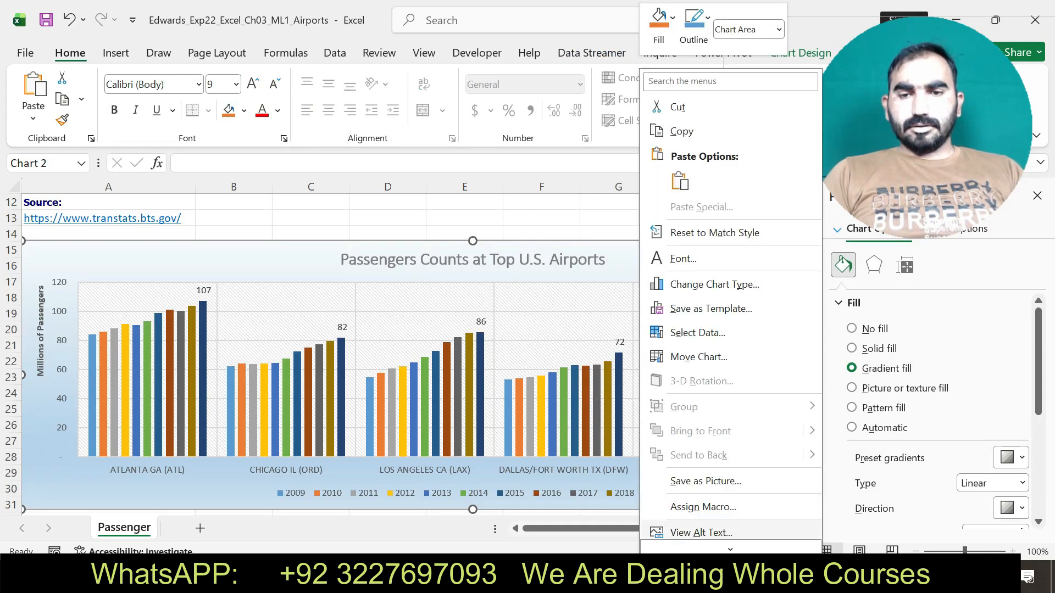
mouse_move(714, 548)
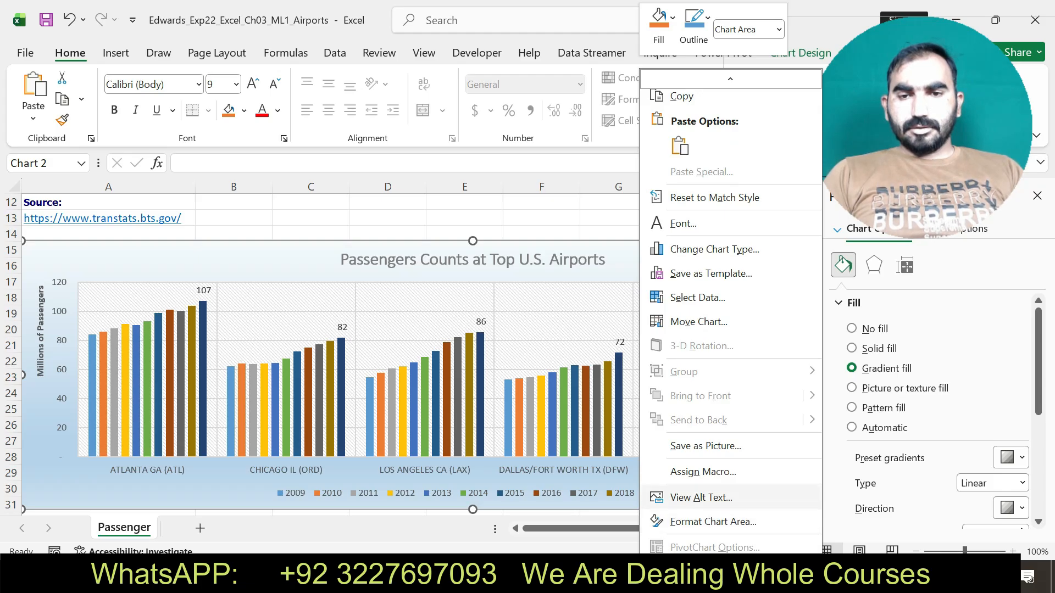
key(Return)
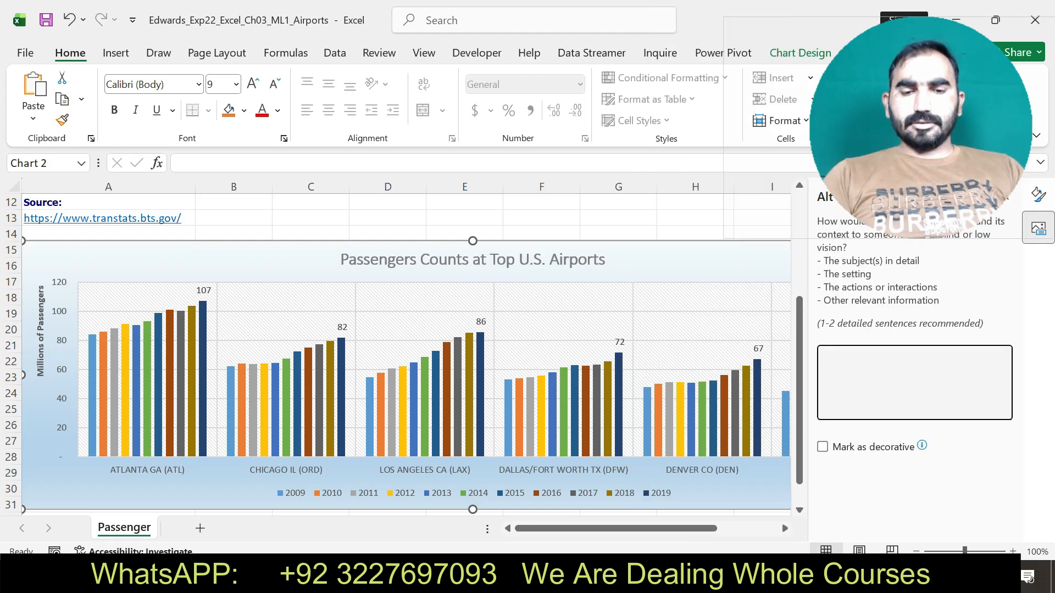
drag(921, 138, 879, 139)
click(1004, 195)
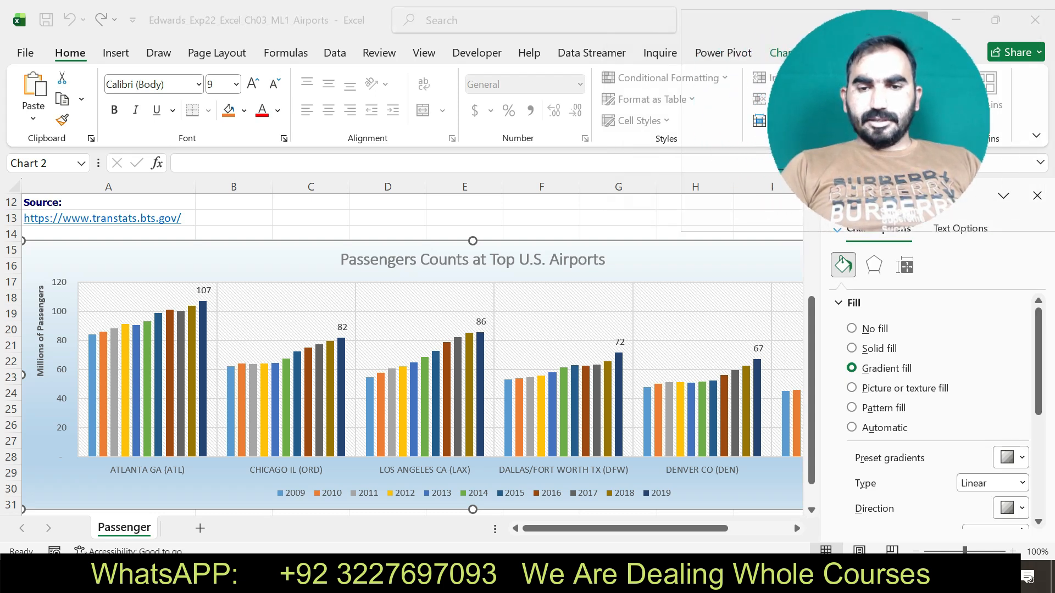
Switch to the Word instructions, undo the step 7 highlight, and highlight the step 8 text in yellow.
key(alt+Tab)
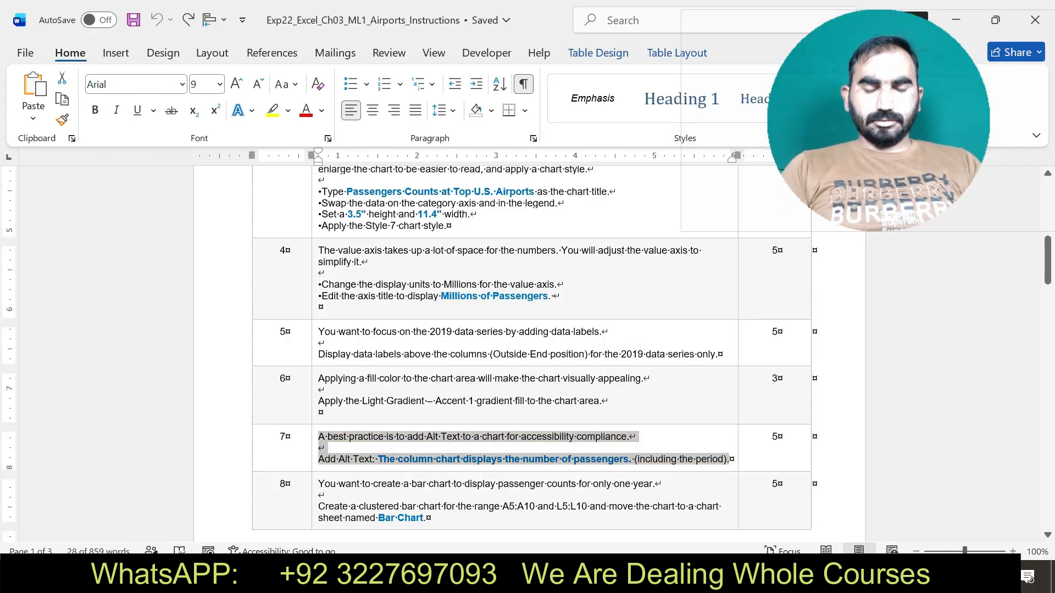
drag(319, 484, 427, 518)
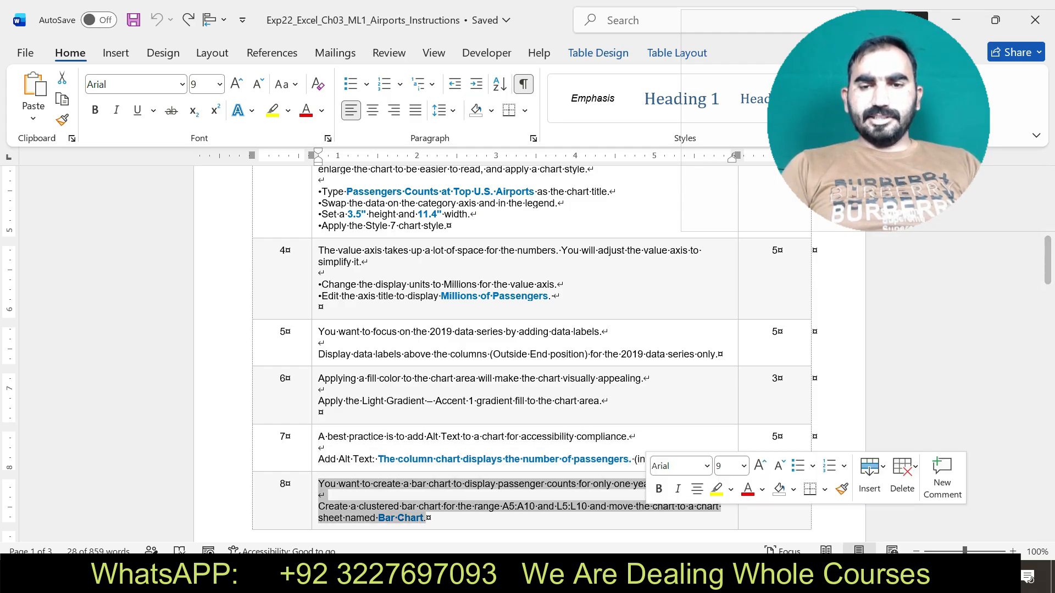
click(717, 488)
drag(318, 506, 427, 518)
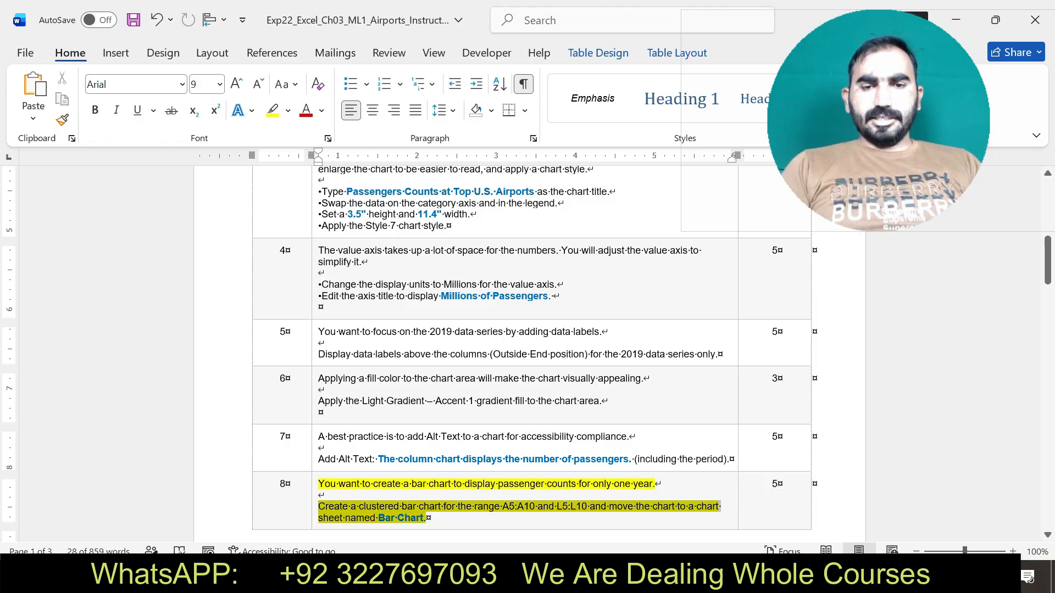
Copy the range reference A5:A10 from step 8 and use it to select those cells in the Excel worksheet.
click(503, 507)
drag(503, 507, 537, 506)
key(ctrl+c)
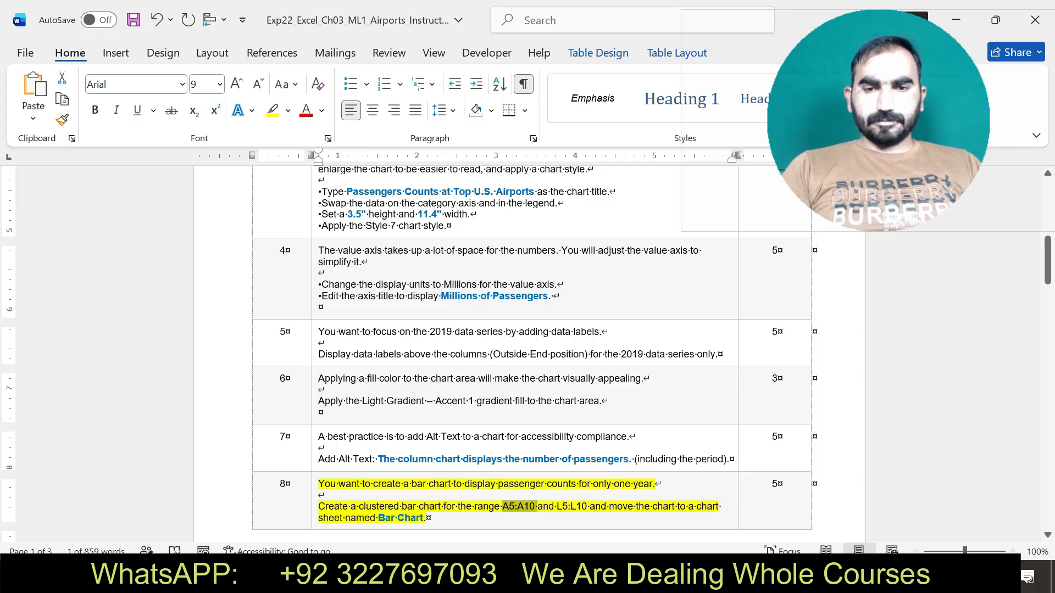
key(alt+Tab)
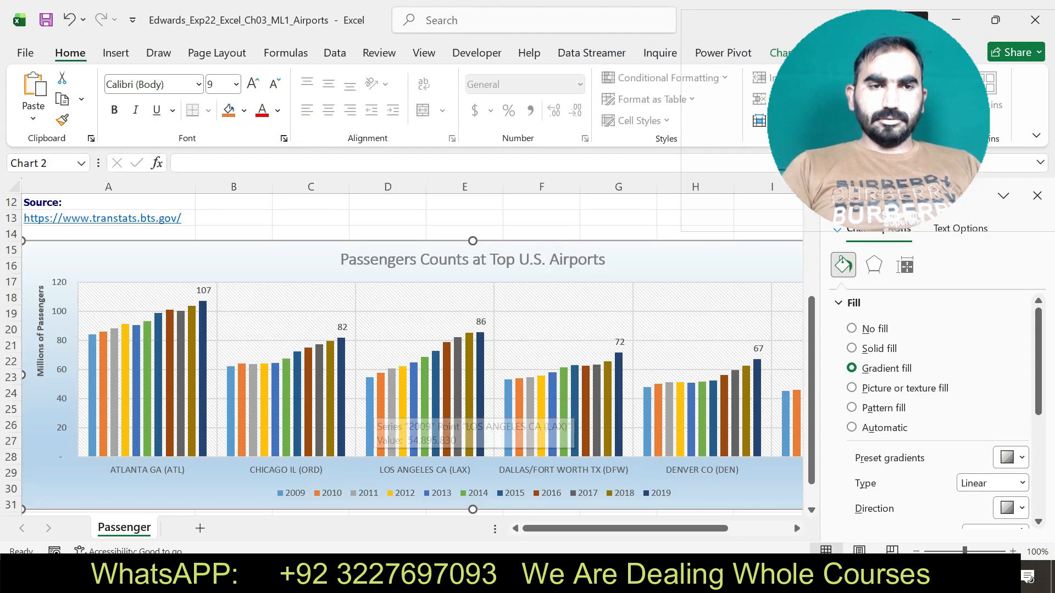
click(48, 163)
key(ctrl+v)
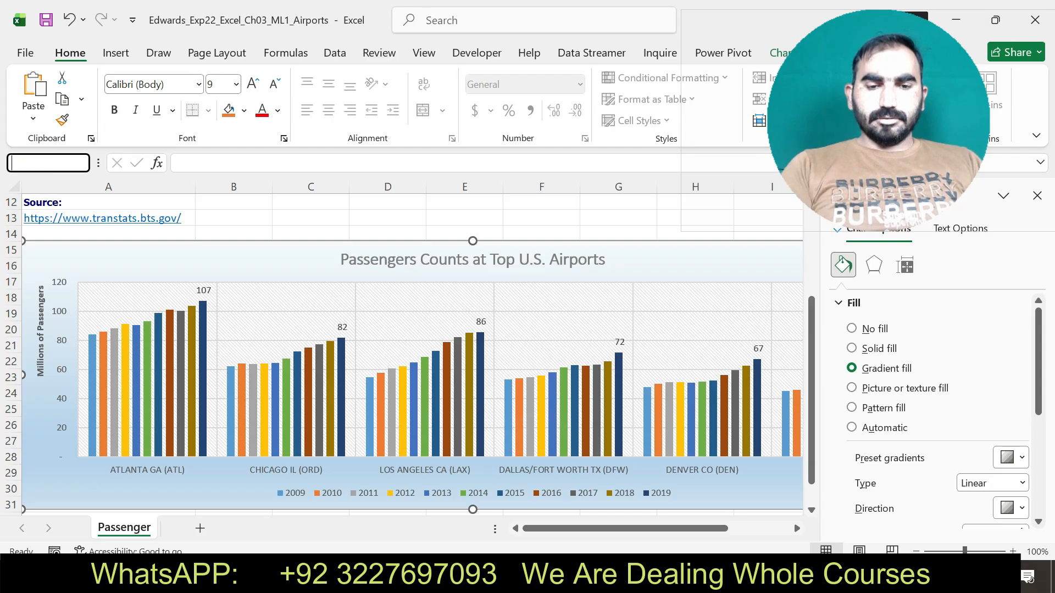
key(Return)
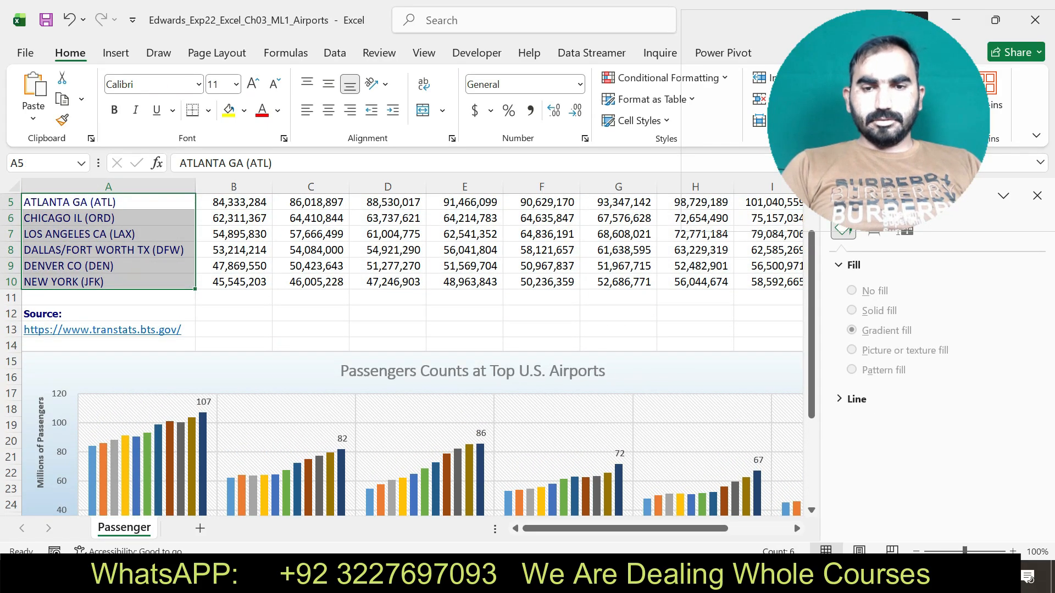
Close the formatting pane and add L5:L10 to the A5:A10 selection, checking the ranges against step 8 in Word.
key(alt+Tab)
key(alt+Tab)
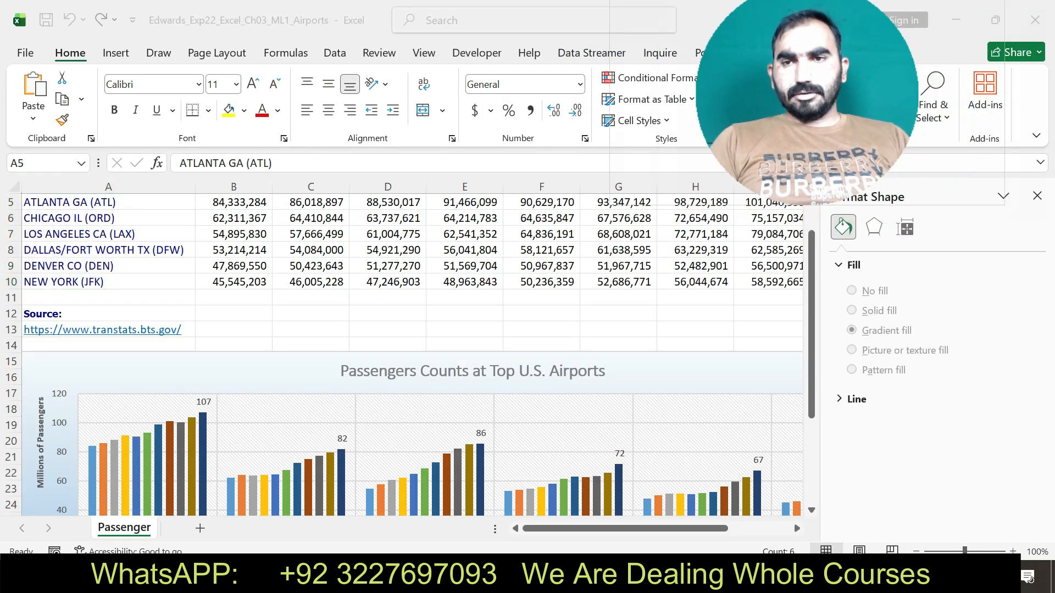
click(1037, 196)
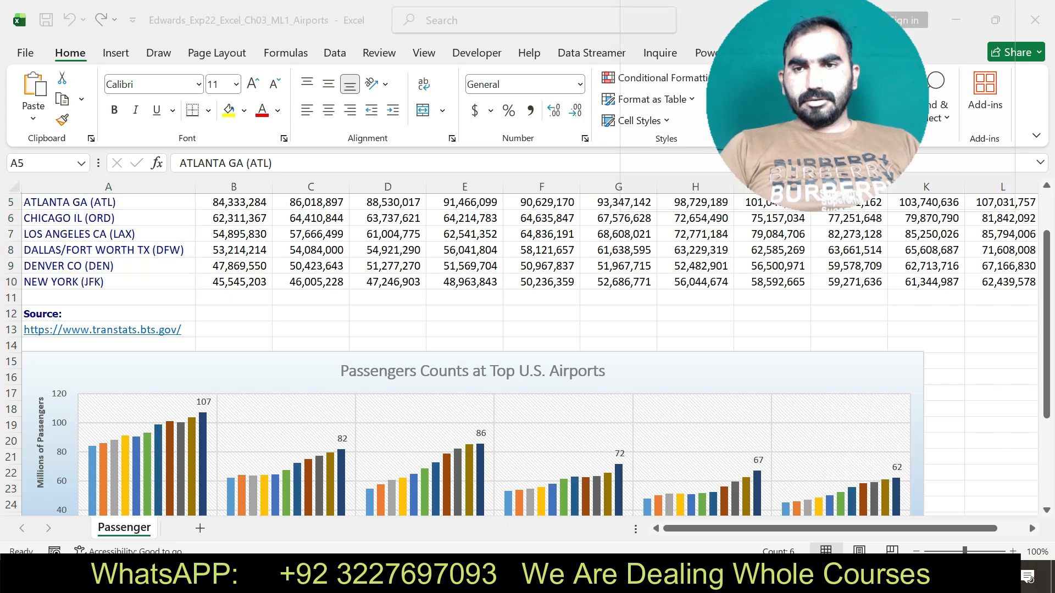
drag(1047, 274, 1047, 246)
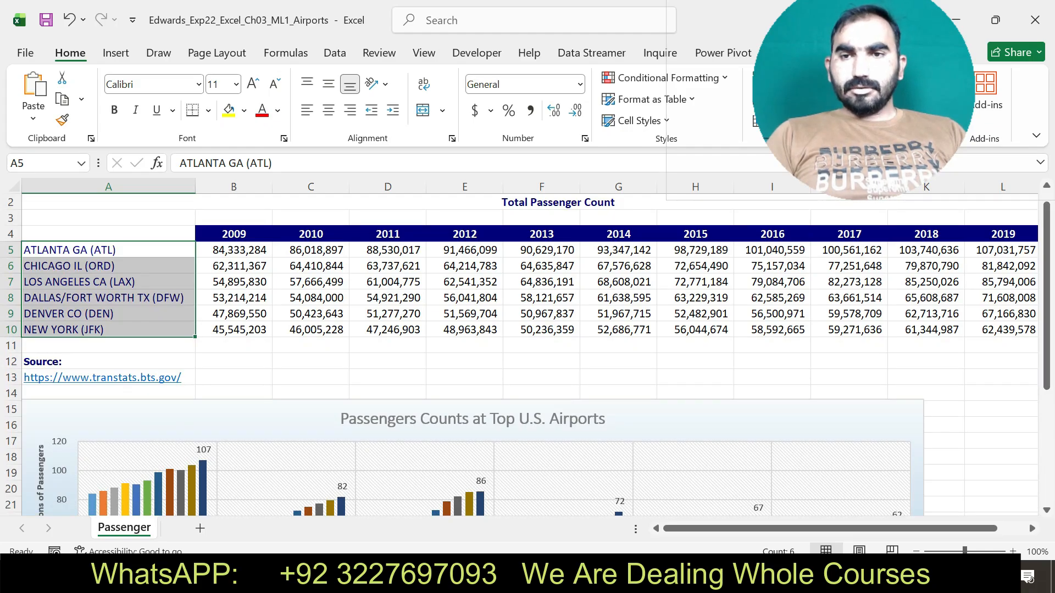
drag(1002, 250, 1003, 330)
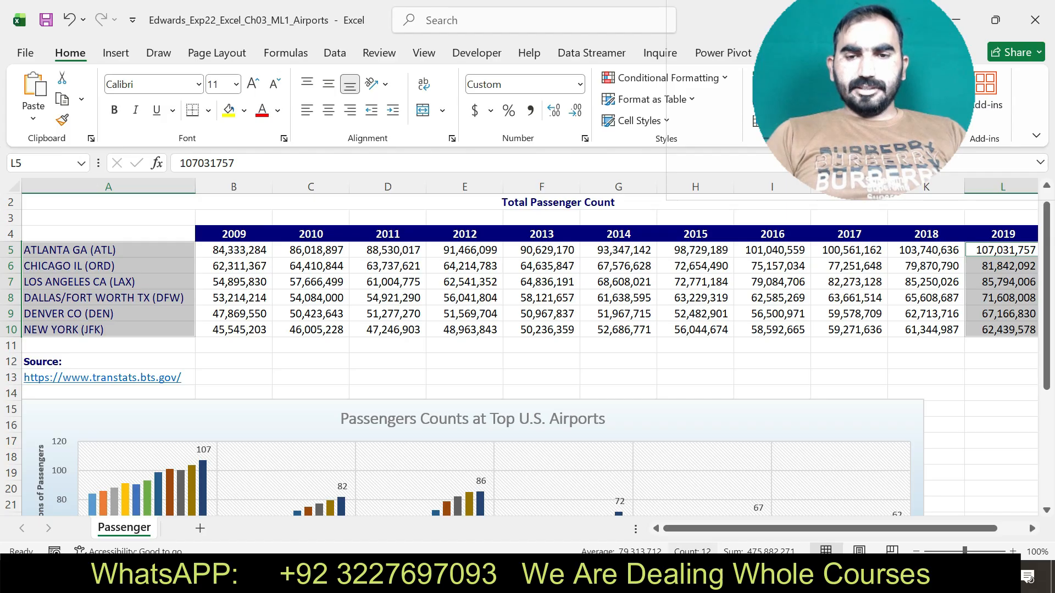
key(alt+Tab)
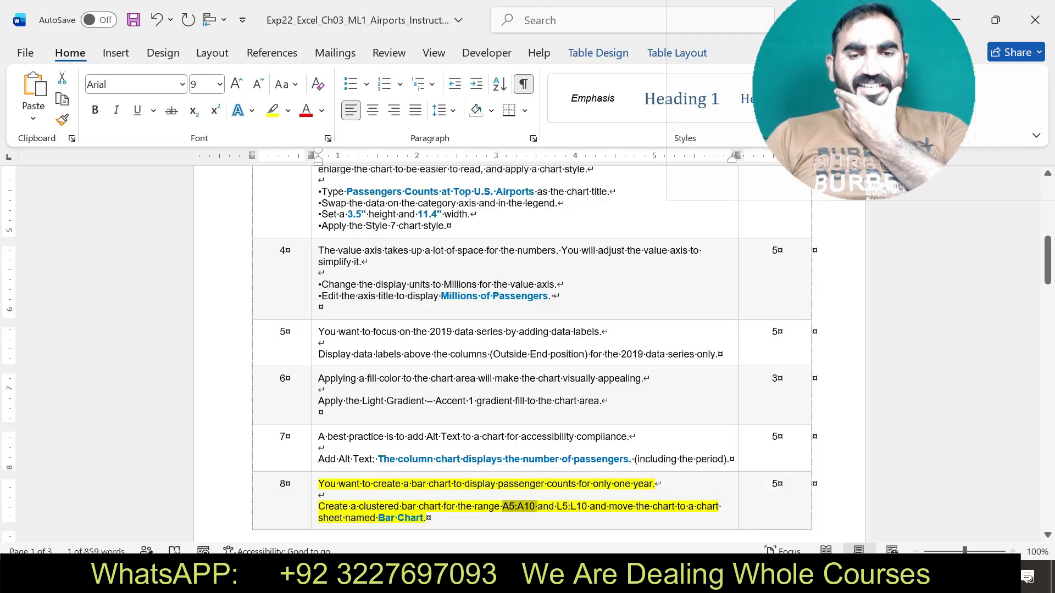
key(alt+Tab)
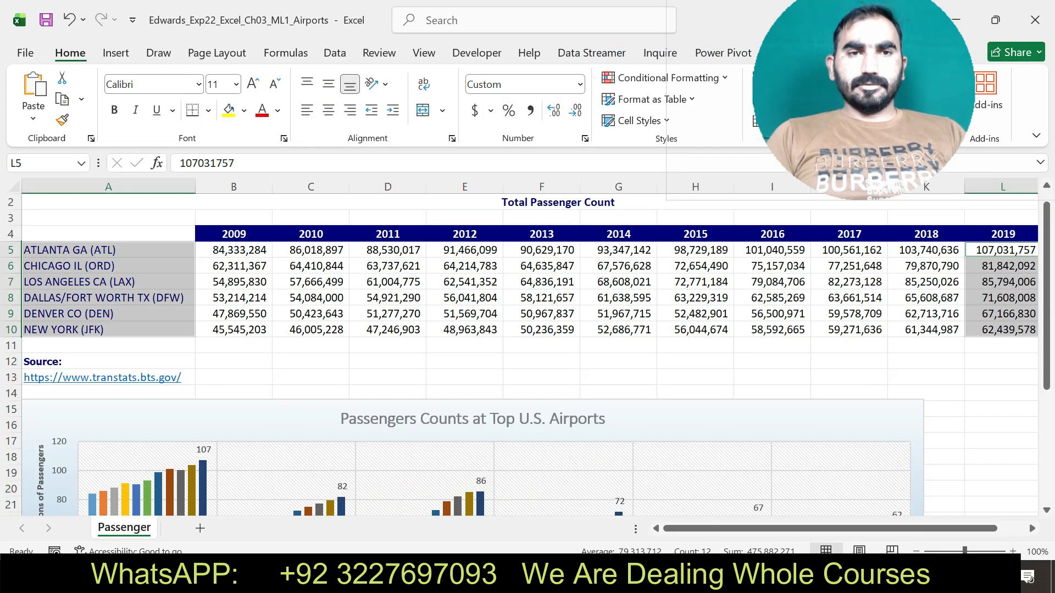
Insert a clustered bar chart from the selected ranges A5:A10 and L5:L10.
click(116, 52)
click(285, 97)
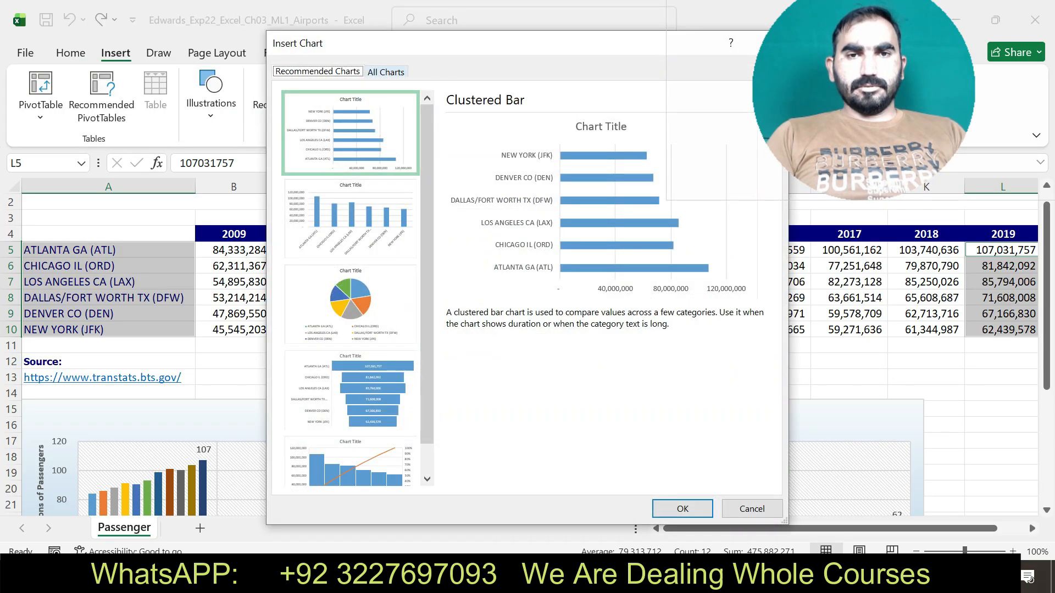
click(682, 508)
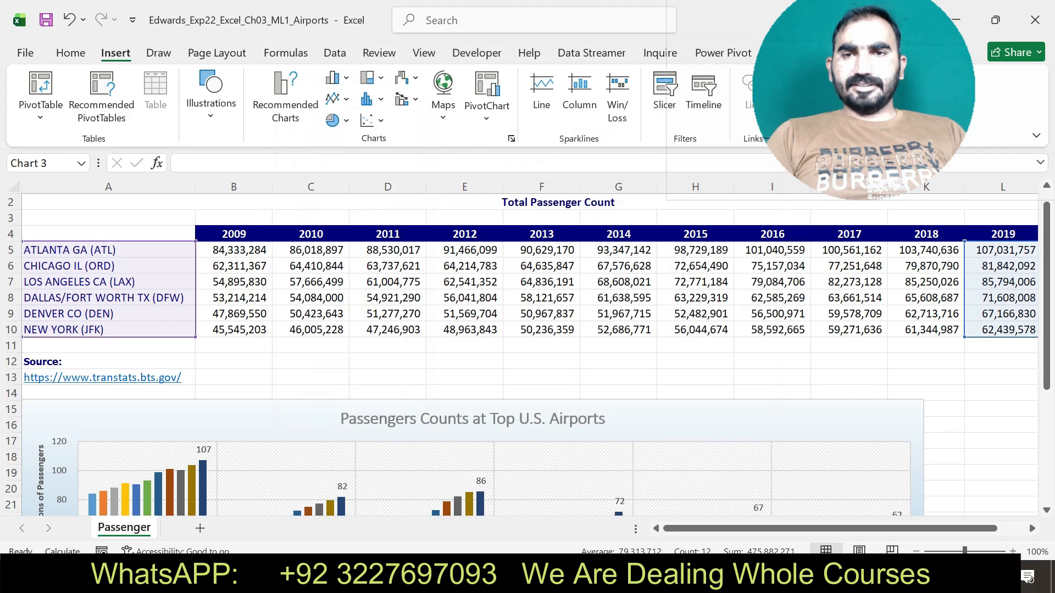
Copy the sheet name "Bar Chart" from step 8 in Word and move the Excel chart to a new chart sheet with that name.
key(alt+Tab)
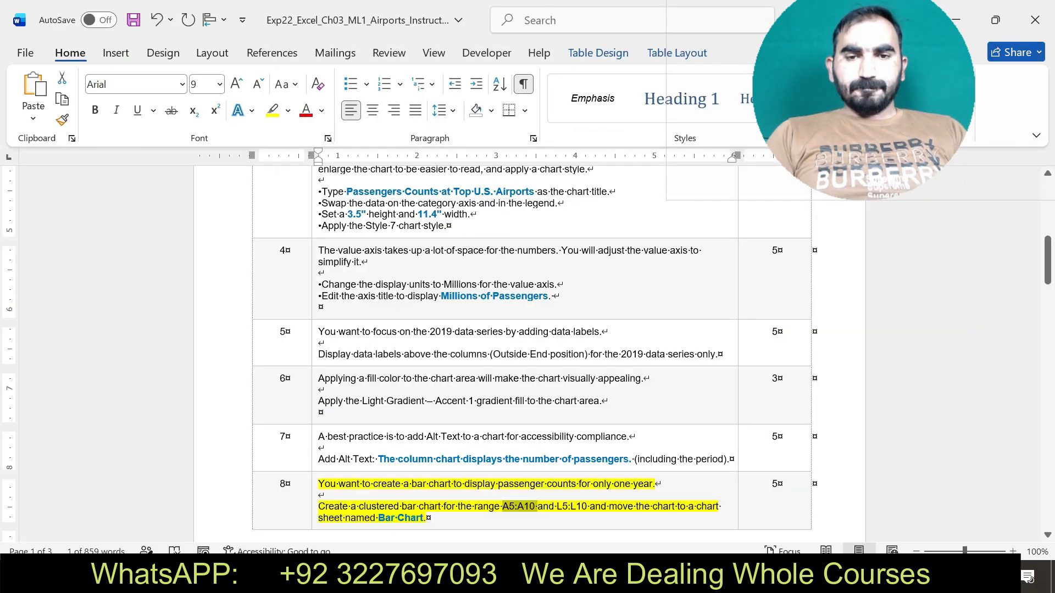
drag(590, 506, 426, 518)
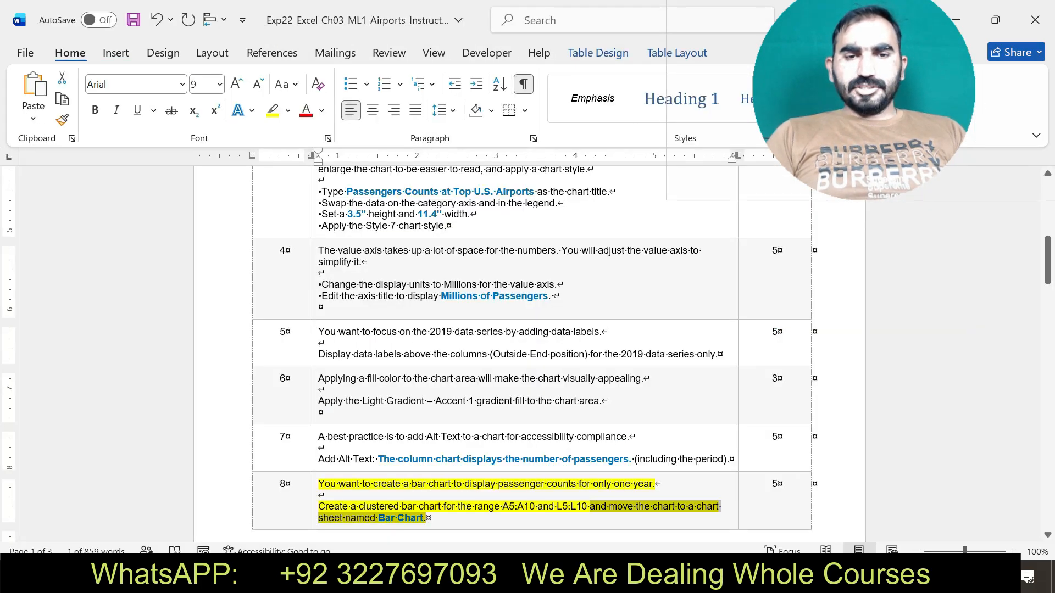
click(385, 518)
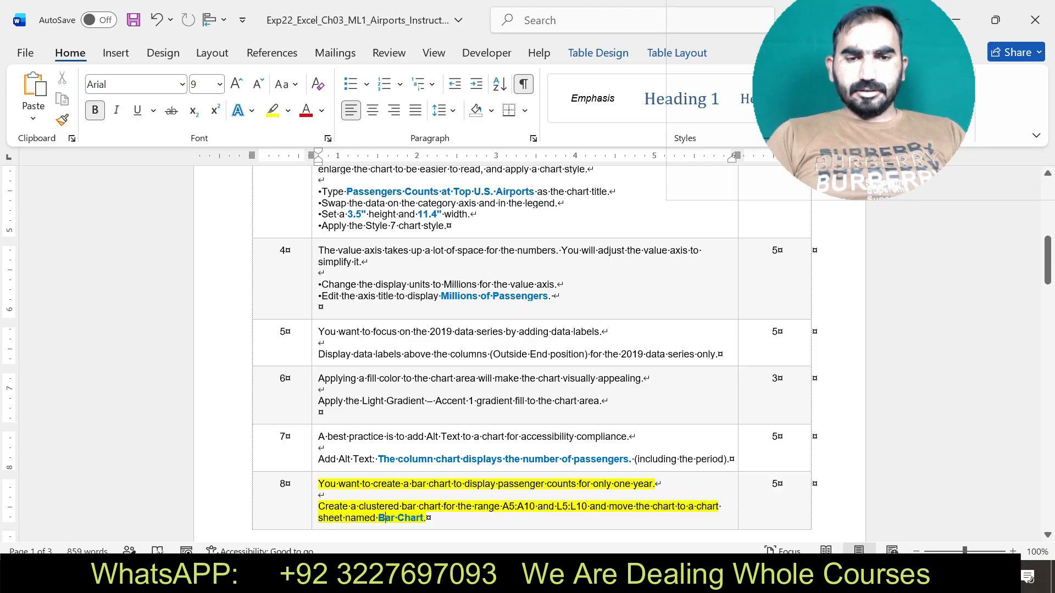
drag(378, 518, 423, 518)
key(ctrl+c)
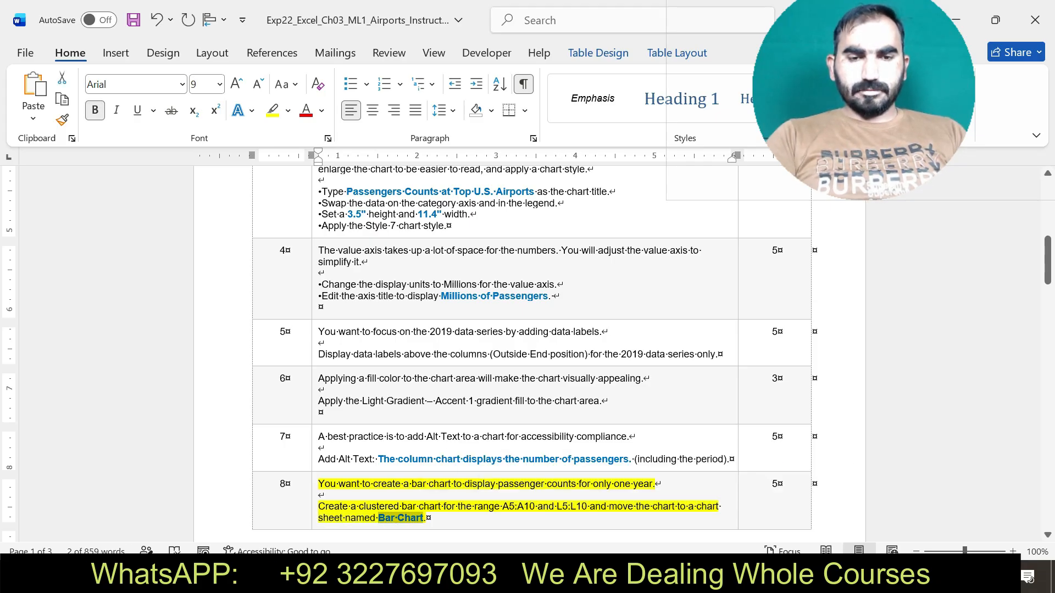
key(alt+Tab)
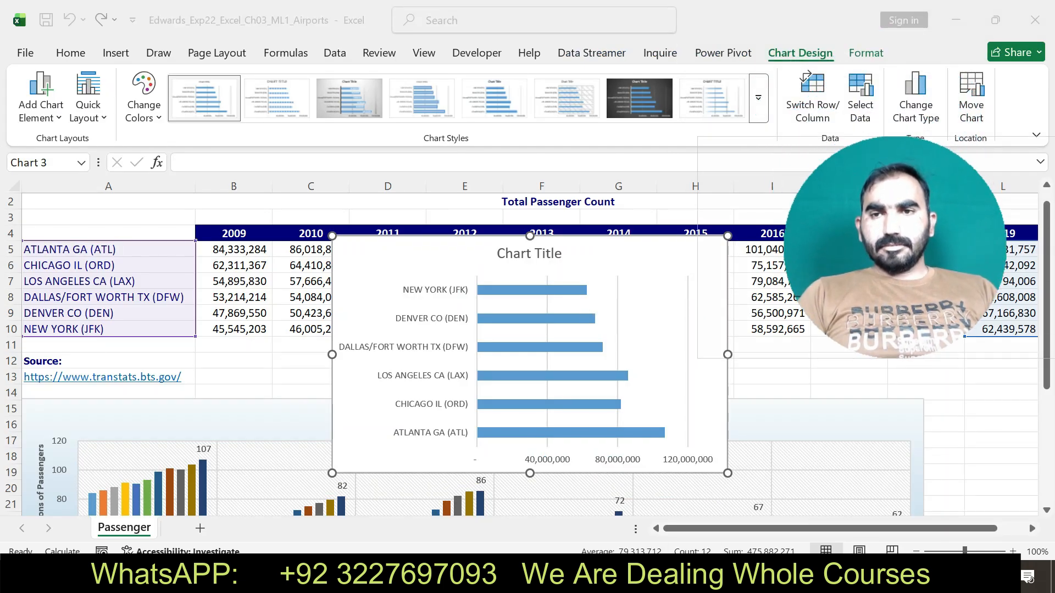
click(971, 96)
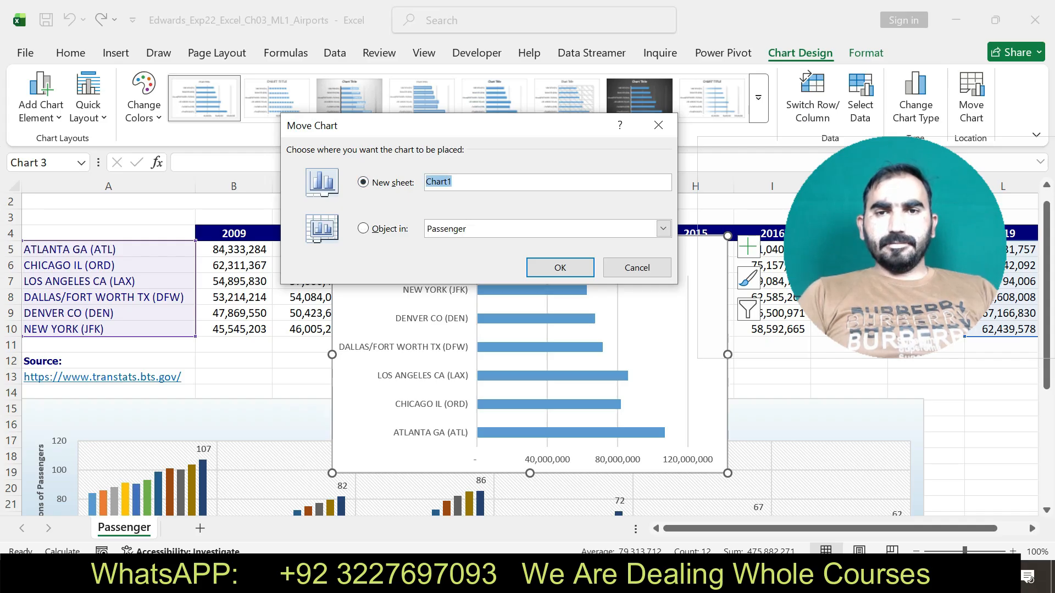
text(Bar Chart)
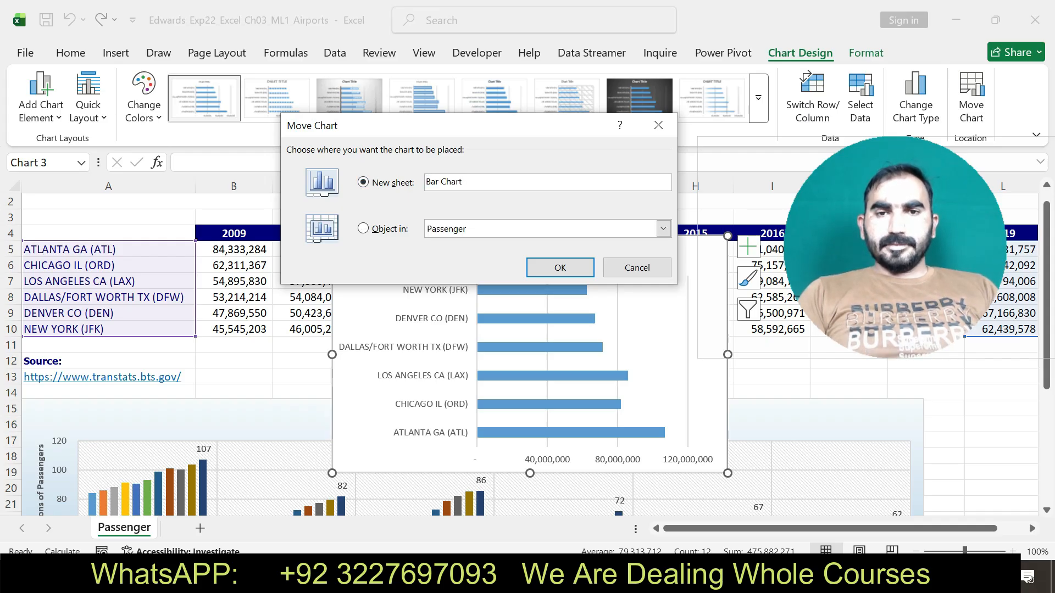
key(Return)
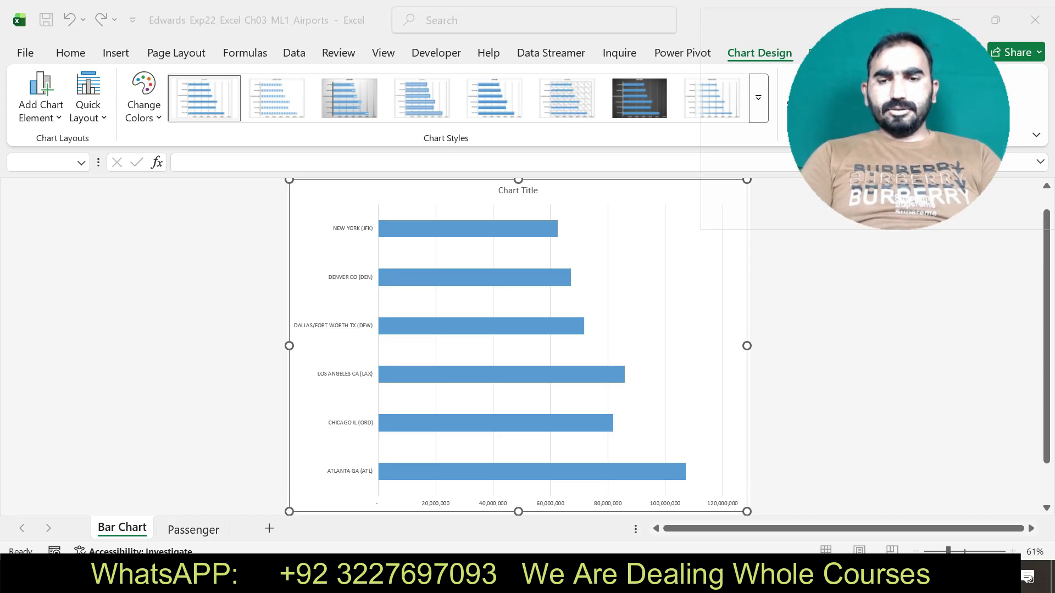
Switch to the Word instructions, undo the step 8 highlight, and highlight the step 9 text in yellow.
key(alt+Tab)
key(ctrl+z)
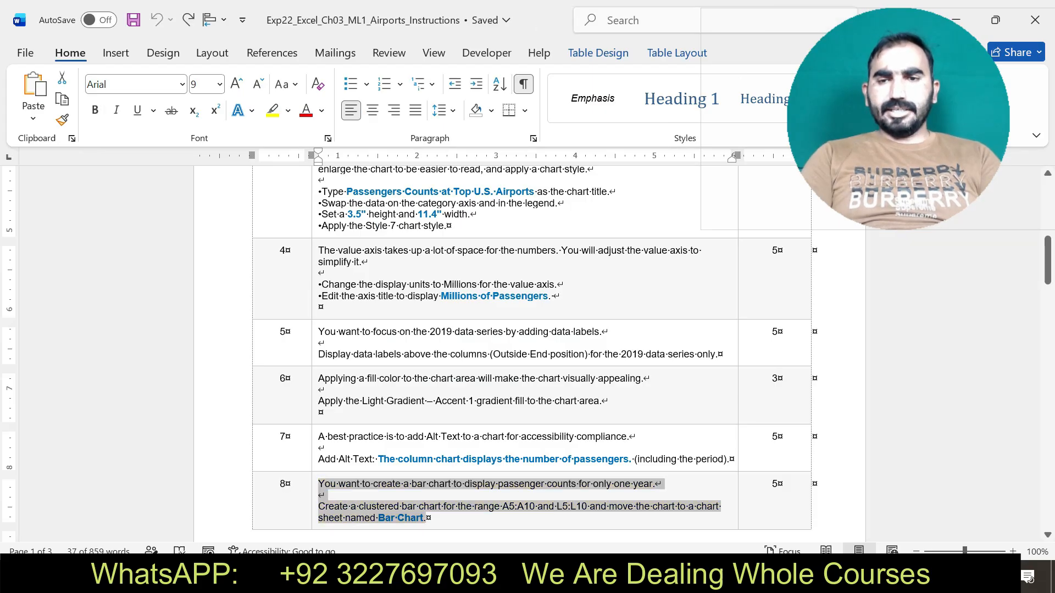
drag(1047, 260, 1047, 305)
mouse_move(318, 424)
mouse_down()
mouse_move(559, 458)
mouse_move(457, 470)
mouse_move(631, 481)
mouse_up()
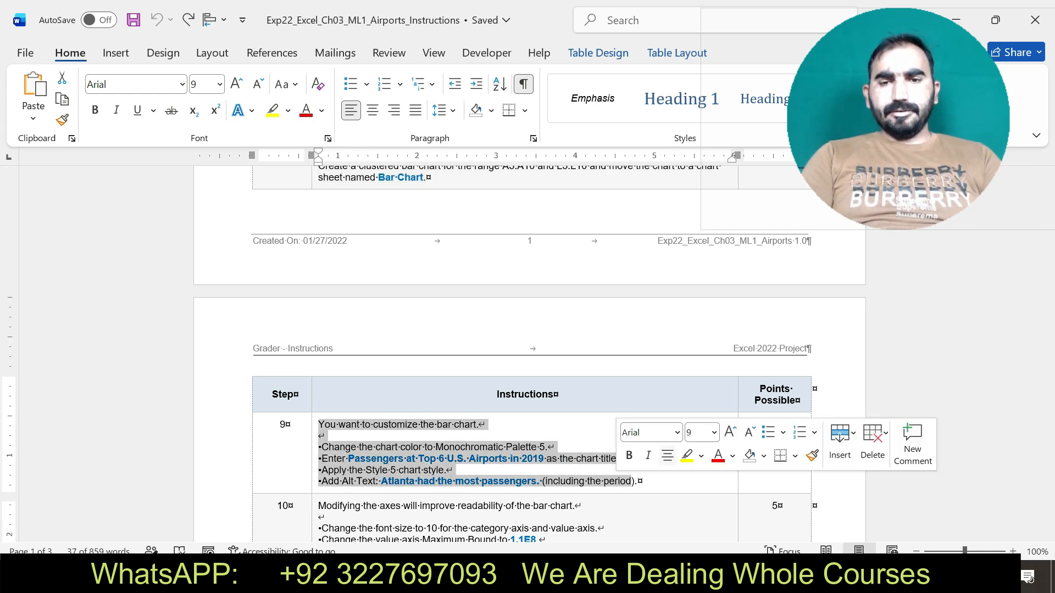
click(687, 455)
Check the color instruction in step 9 and apply Monochromatic Palette 5 to the bar chart in Excel.
drag(318, 447, 546, 447)
click(271, 575)
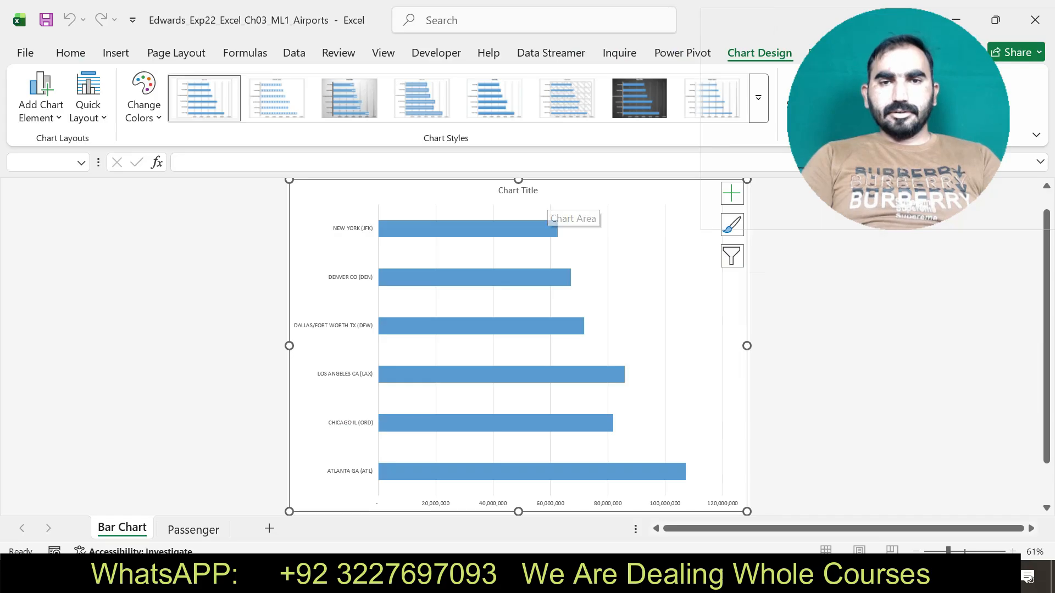
click(143, 99)
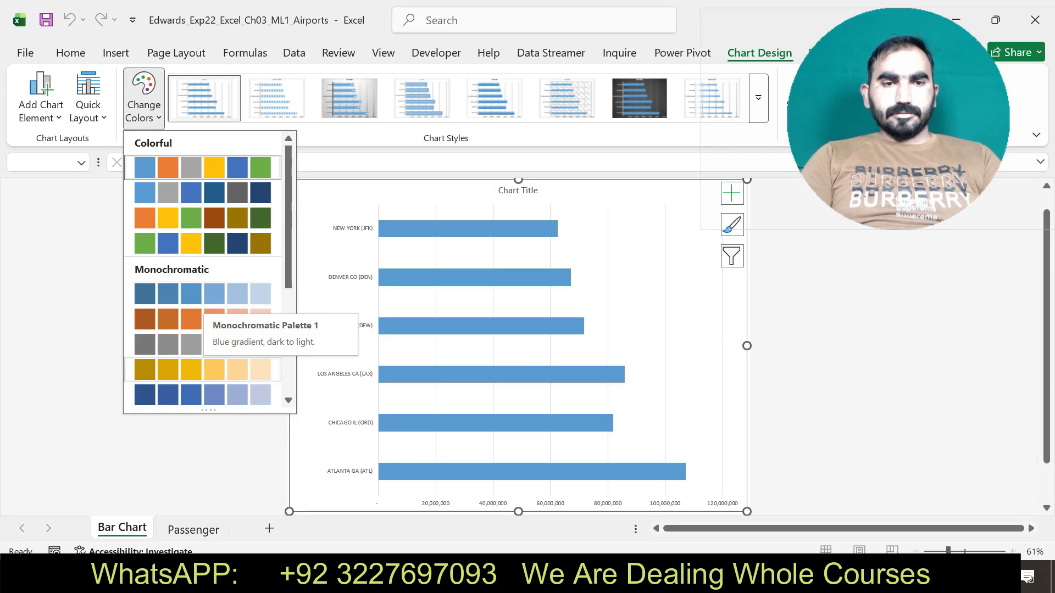
click(203, 395)
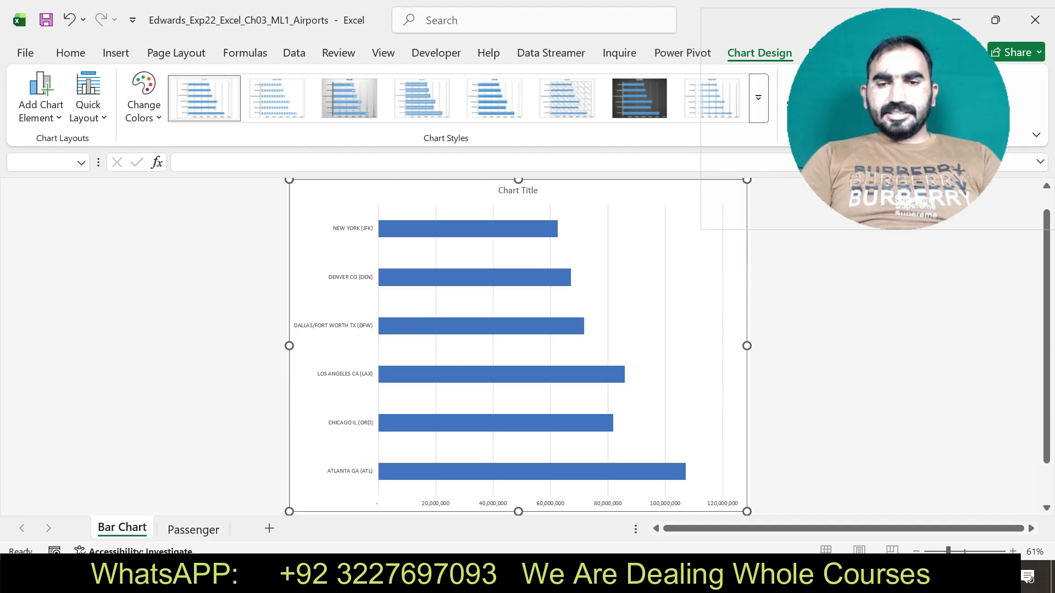
Copy "Passengers at Top 6 U.S. Airports in 2019" from step 9 in Word and use it as the bar chart's title in Excel.
key(alt+Tab)
drag(321, 458, 619, 459)
click(366, 458)
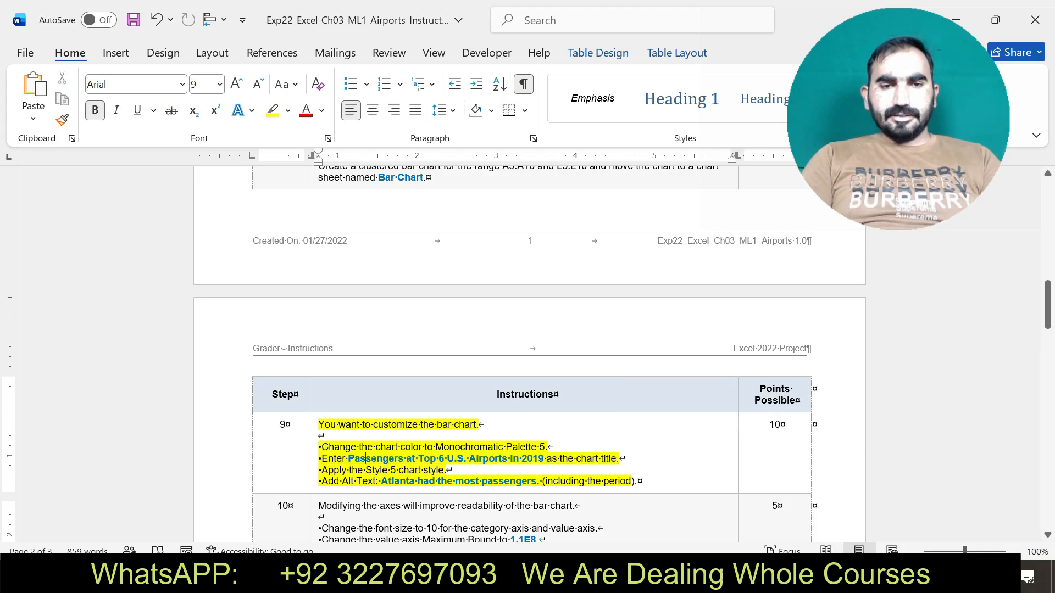
drag(366, 458, 546, 458)
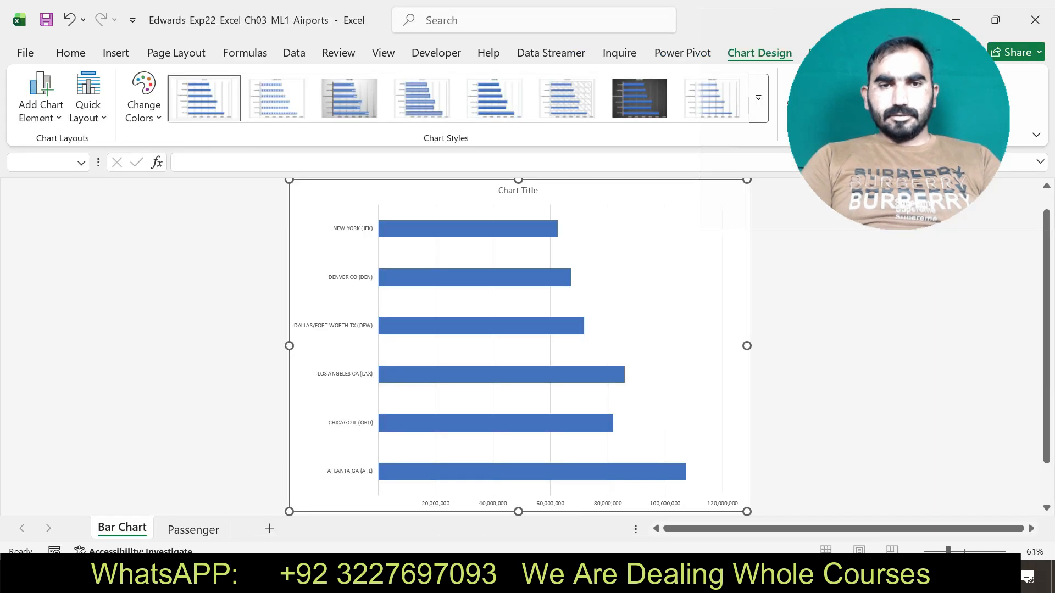
key(alt+Tab)
click(518, 190)
triple_click(518, 190)
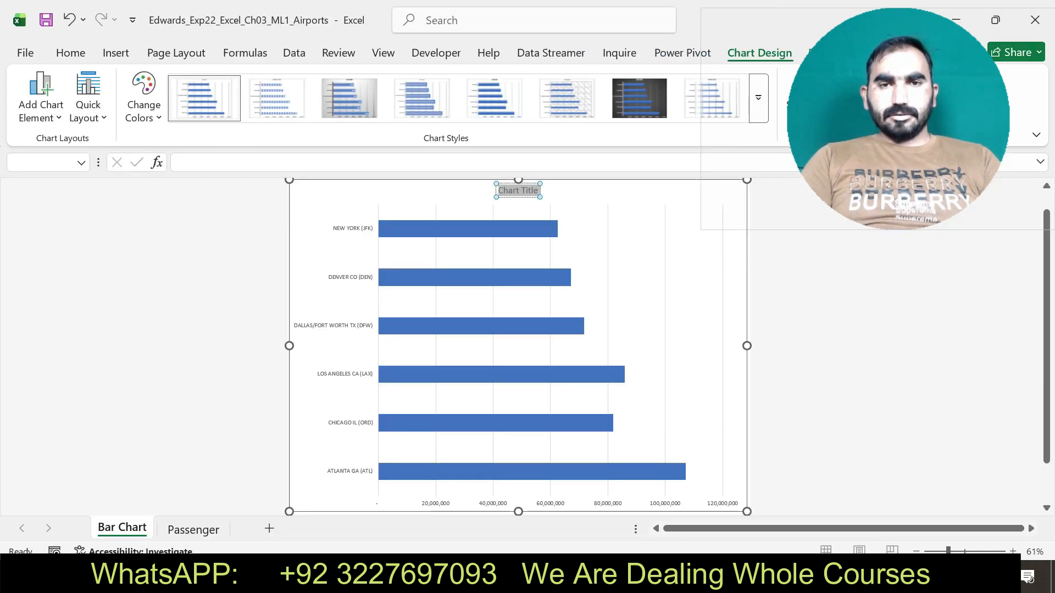
key(BackSpace)
key(ctrl+v)
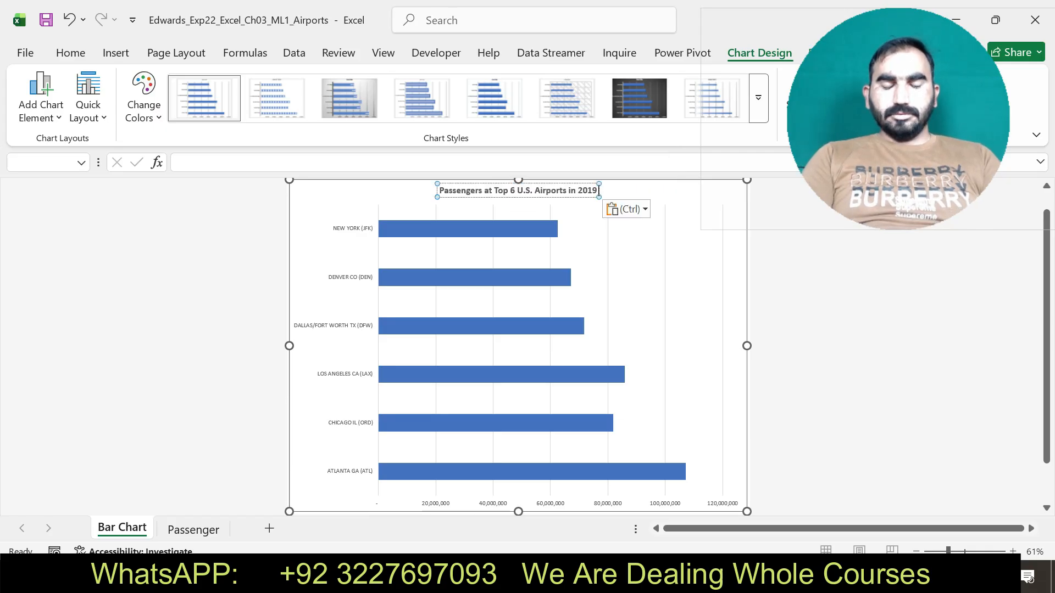
Check the chart style instruction in Word's step 9 and apply Style 5 to the bar chart in Excel.
key(alt+Tab)
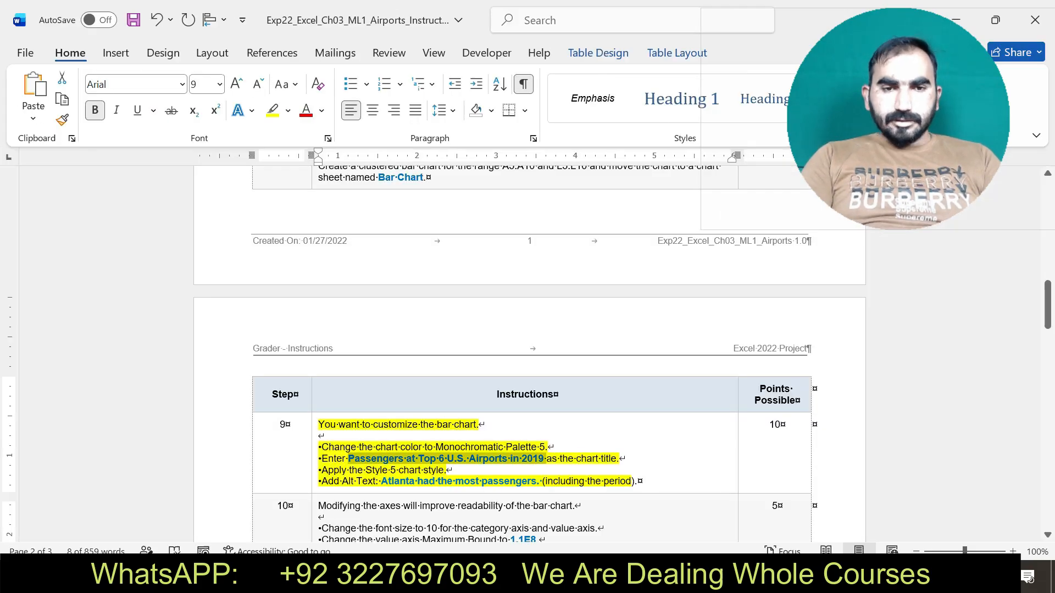
drag(321, 471, 454, 471)
key(alt+Tab)
key(Escape)
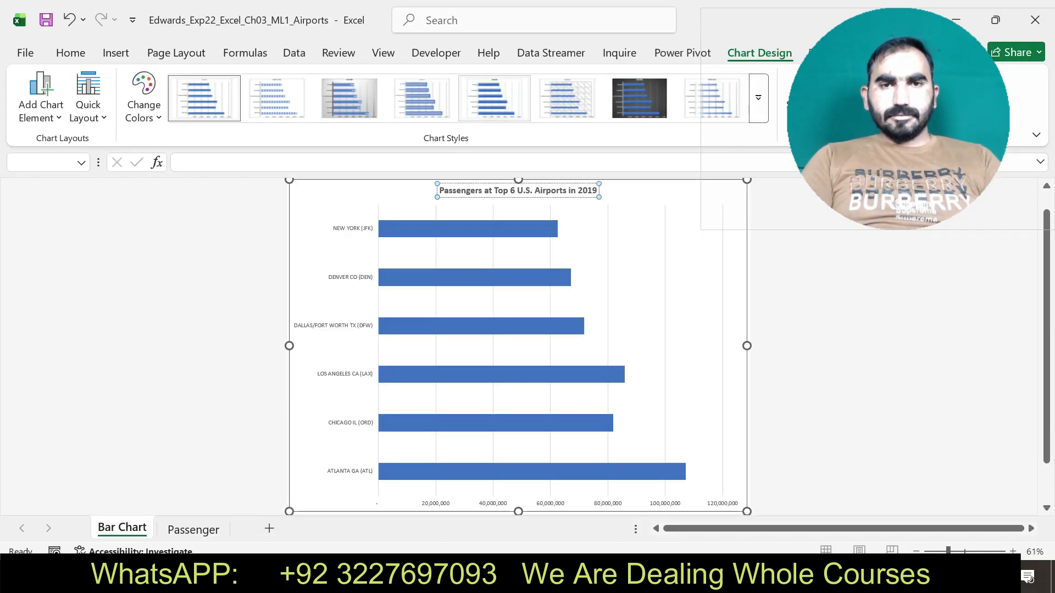
click(494, 98)
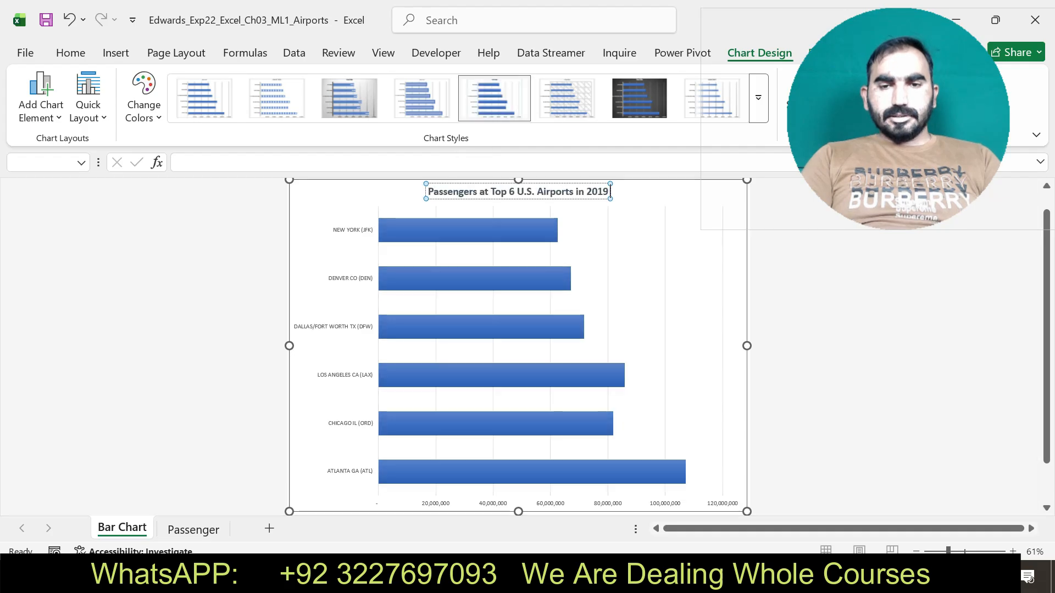
Copy "Atlanta had the most passengers" from step 9 in Word and add it as the bar chart's alt text in Excel.
key(alt+Tab)
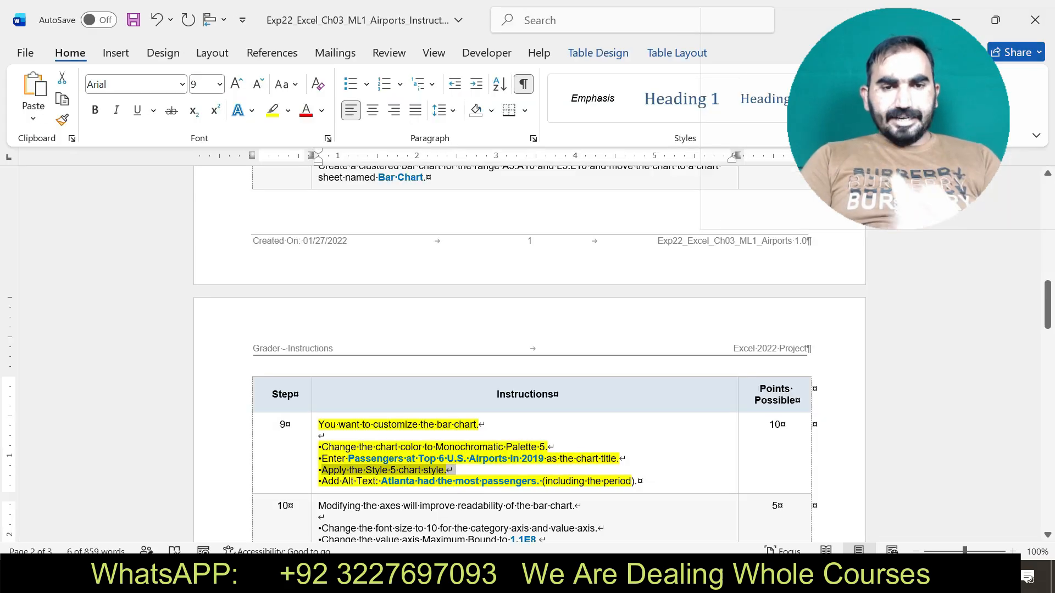
drag(322, 482, 637, 482)
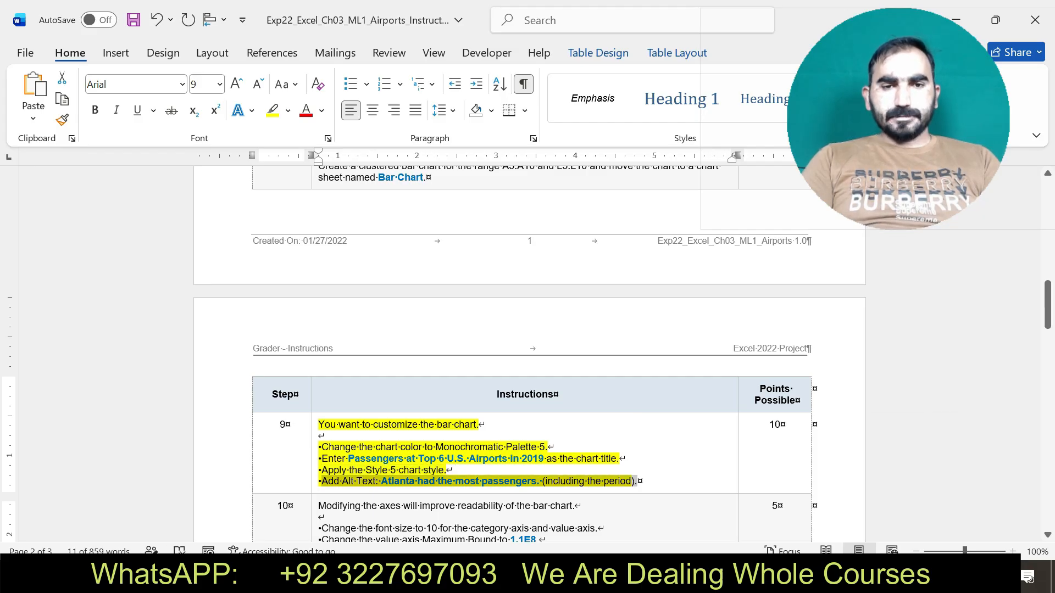
click(390, 481)
drag(381, 482, 537, 481)
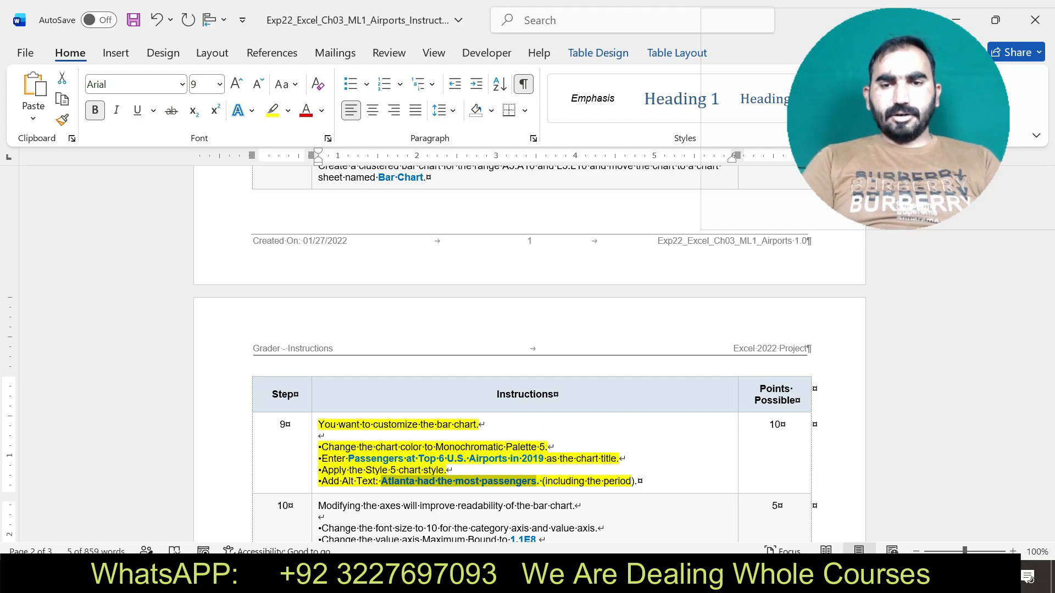
key(alt+Tab)
right_click(373, 195)
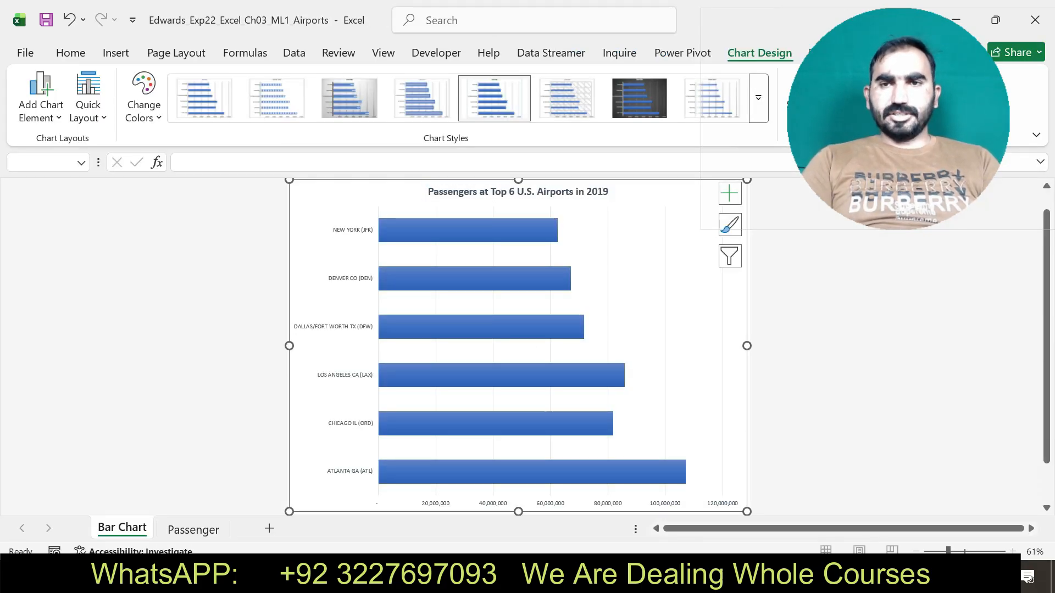
click(436, 532)
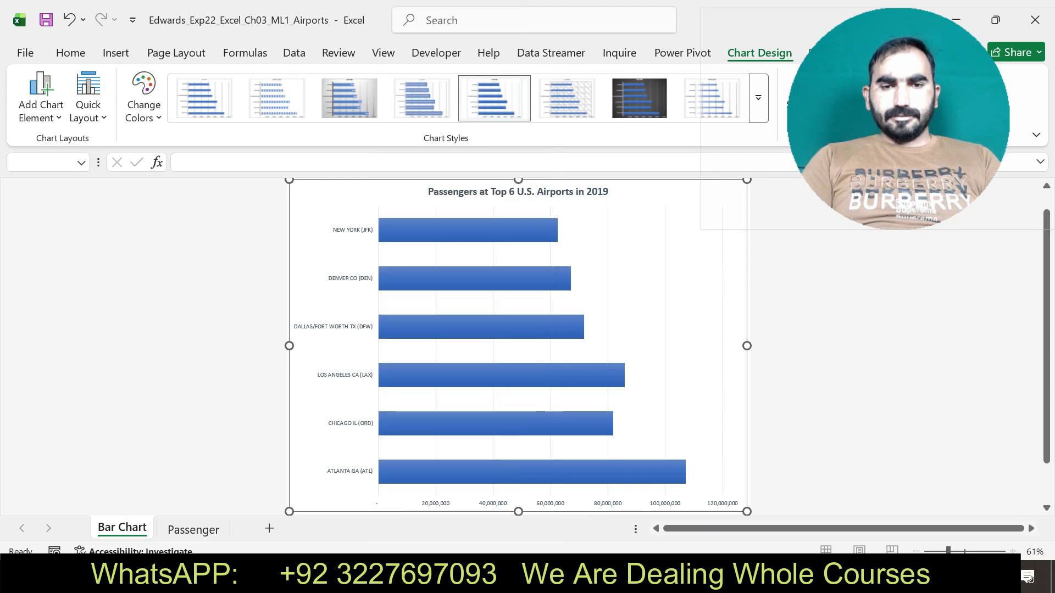
key(ctrl+v)
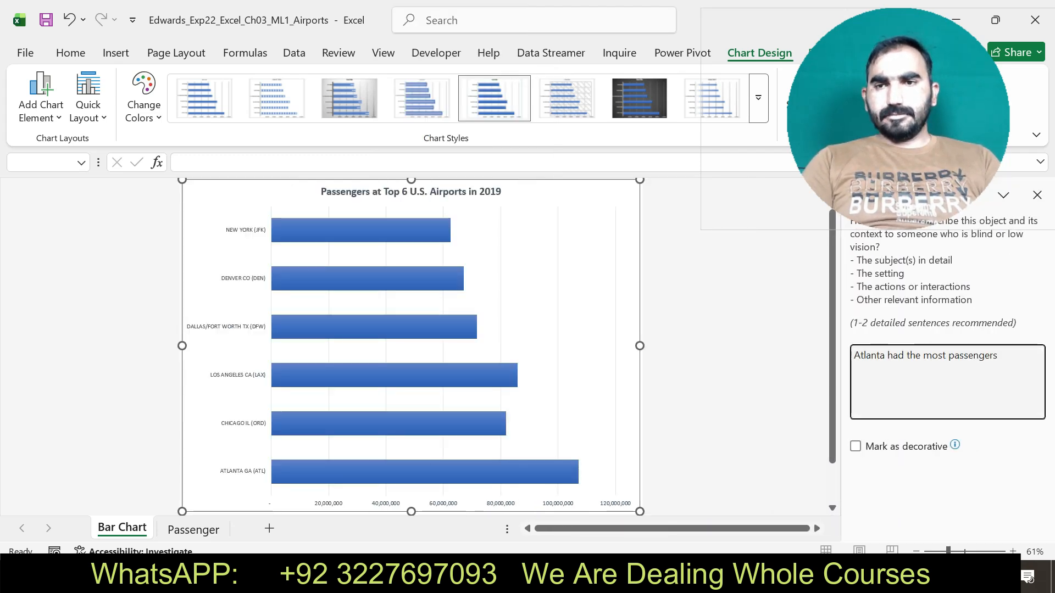
mouse_move(898, 118)
mouse_down()
mouse_move(849, 78)
mouse_move(822, 94)
mouse_move(890, 120)
mouse_up()
click(1037, 195)
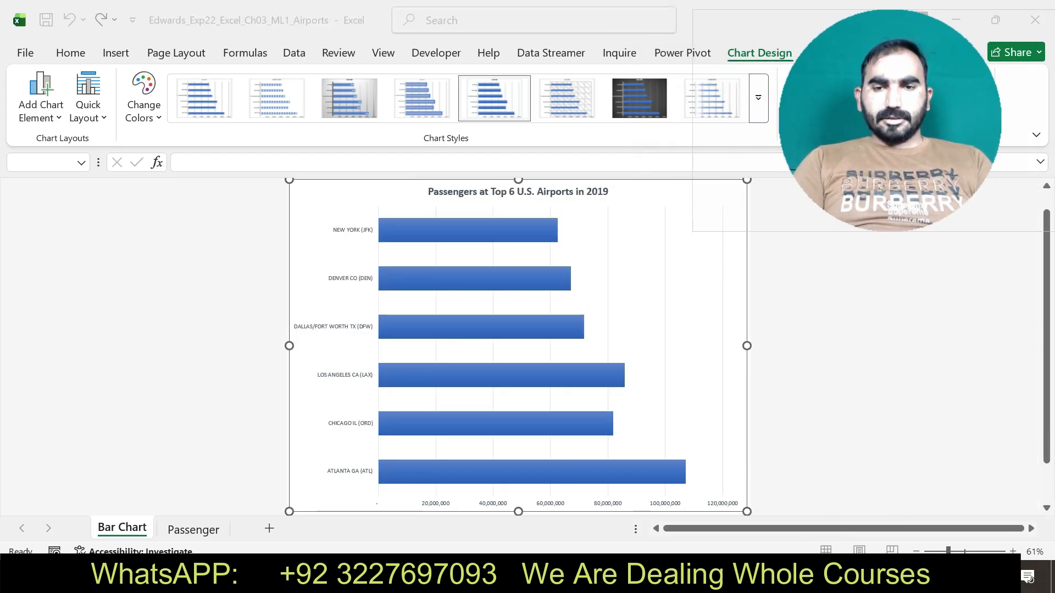
Return to the Word instructions, undo the step 9 highlight, and highlight the step 10 text in yellow.
key(alt+Tab)
key(ctrl+z)
drag(1048, 305, 1048, 312)
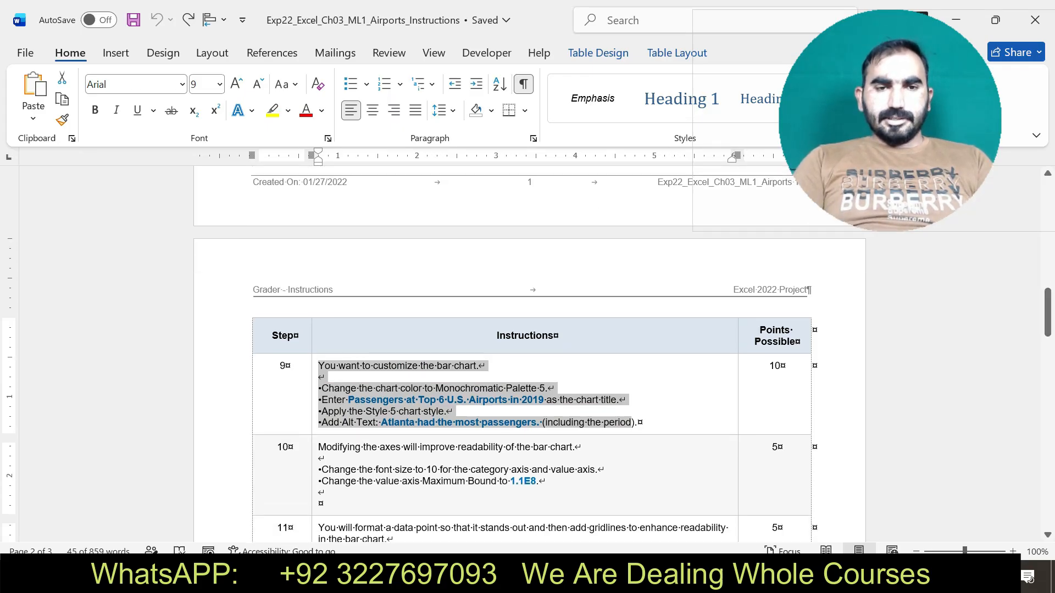
click(314, 449)
click(534, 441)
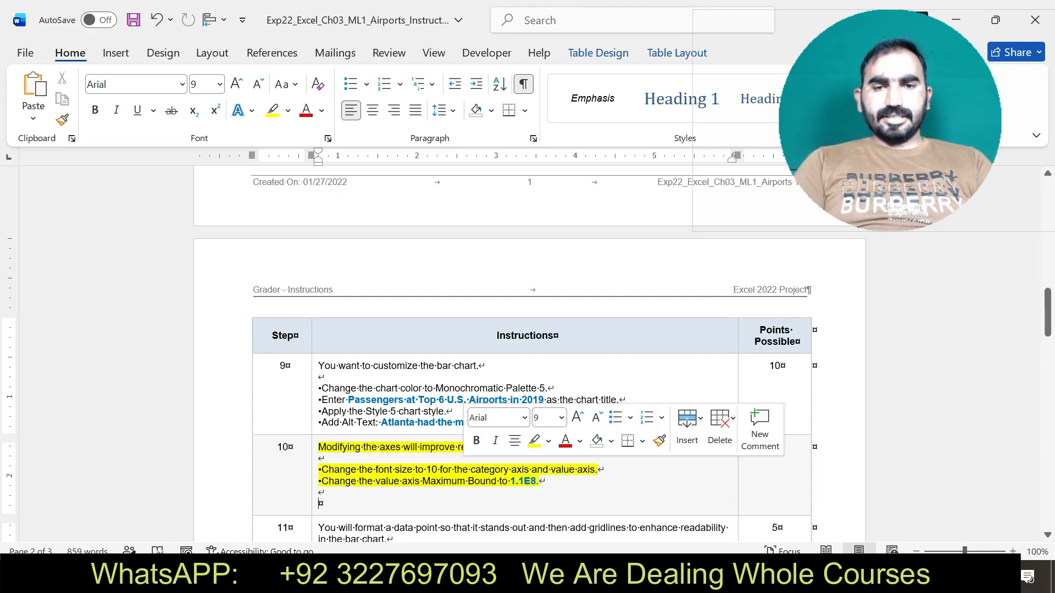
Switch to Excel and set the font size of the bar chart's category axis to 10.
key(alt+Tab)
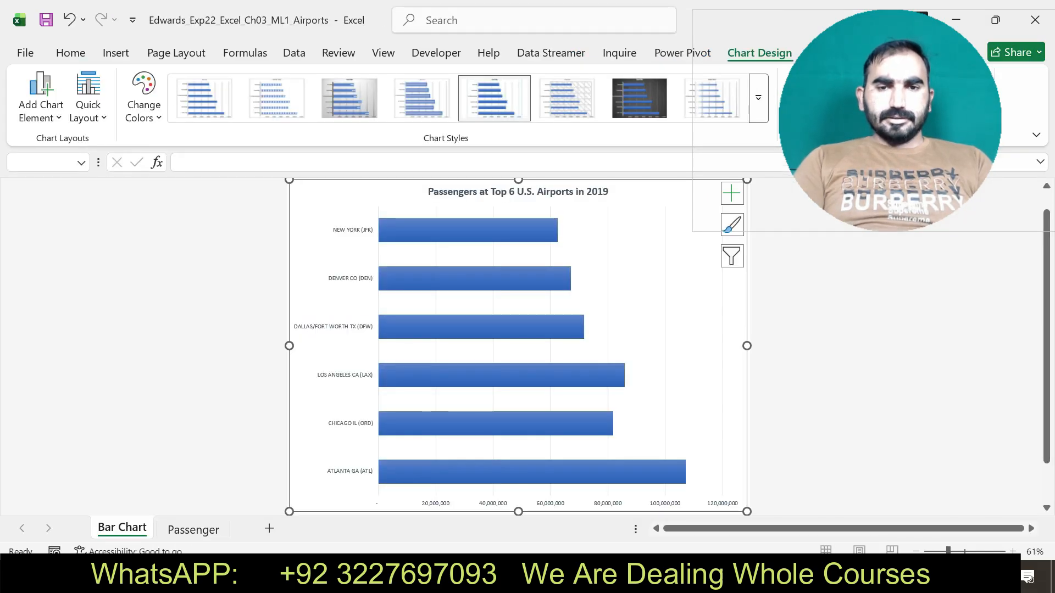
click(347, 352)
click(70, 54)
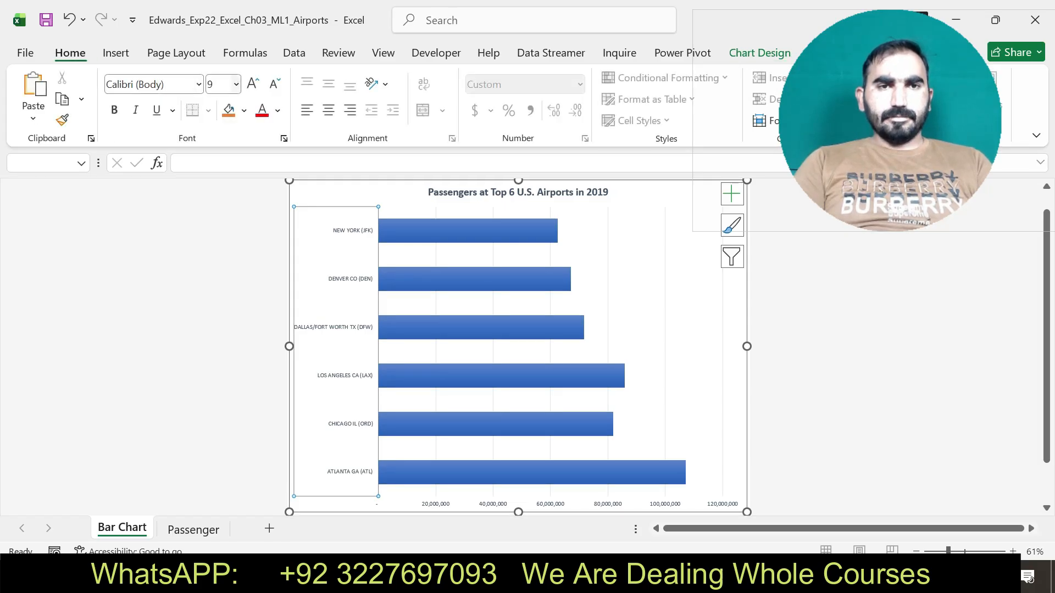
click(235, 85)
click(220, 146)
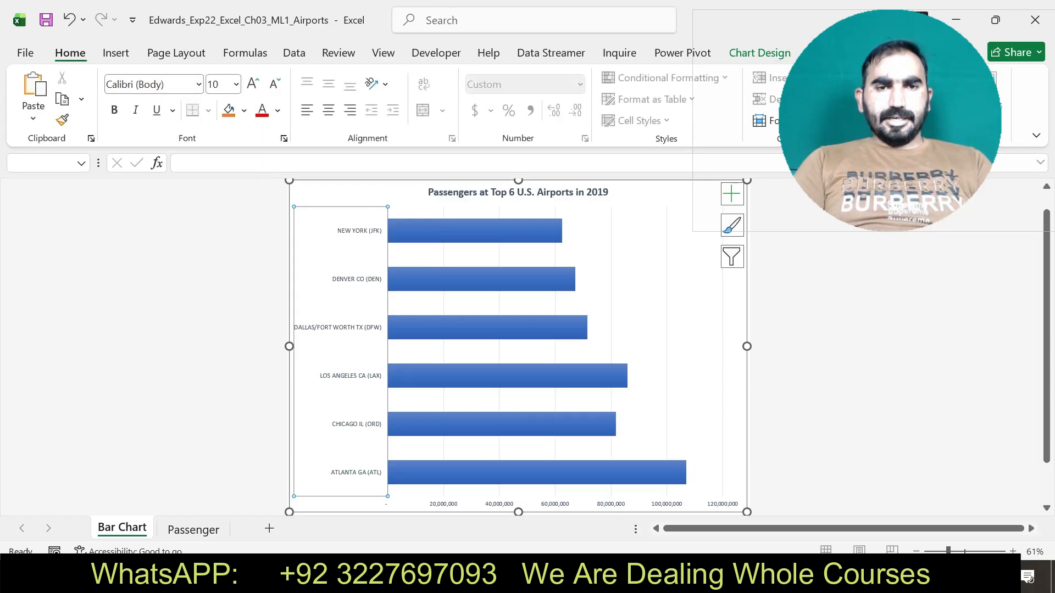
Set the font size of the bar chart's value axis to 10.
click(499, 503)
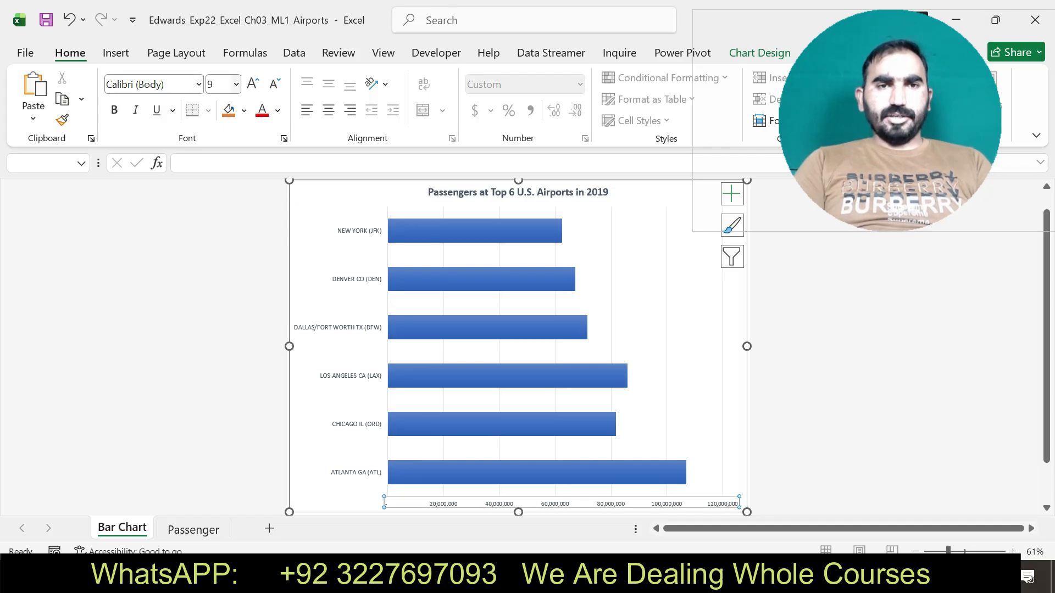
click(236, 84)
click(220, 145)
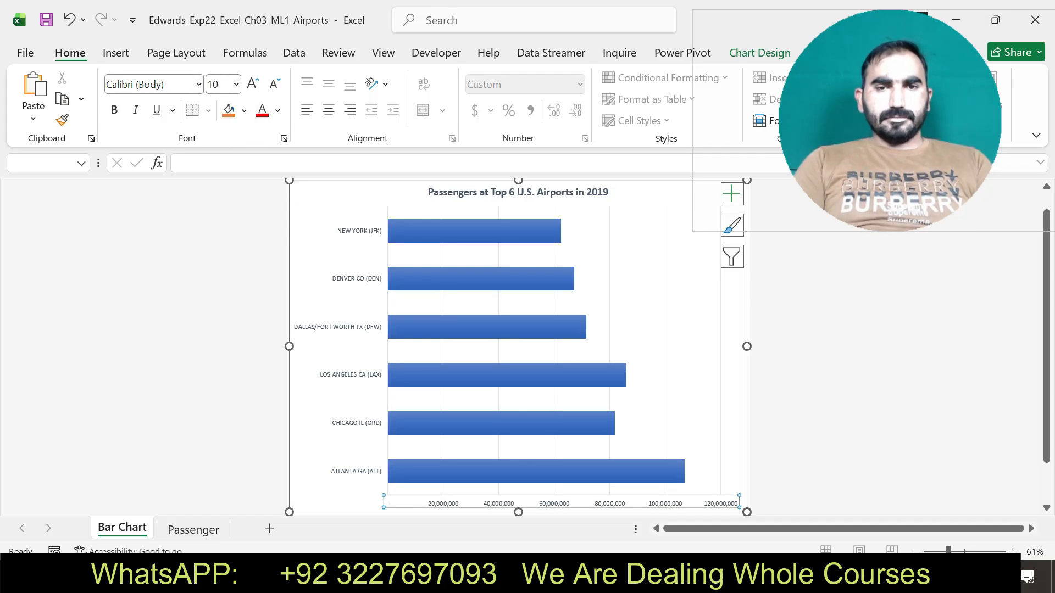
Switch to Word and copy the Maximum Bound value 1.1E8 from step 10.
key(alt+Tab)
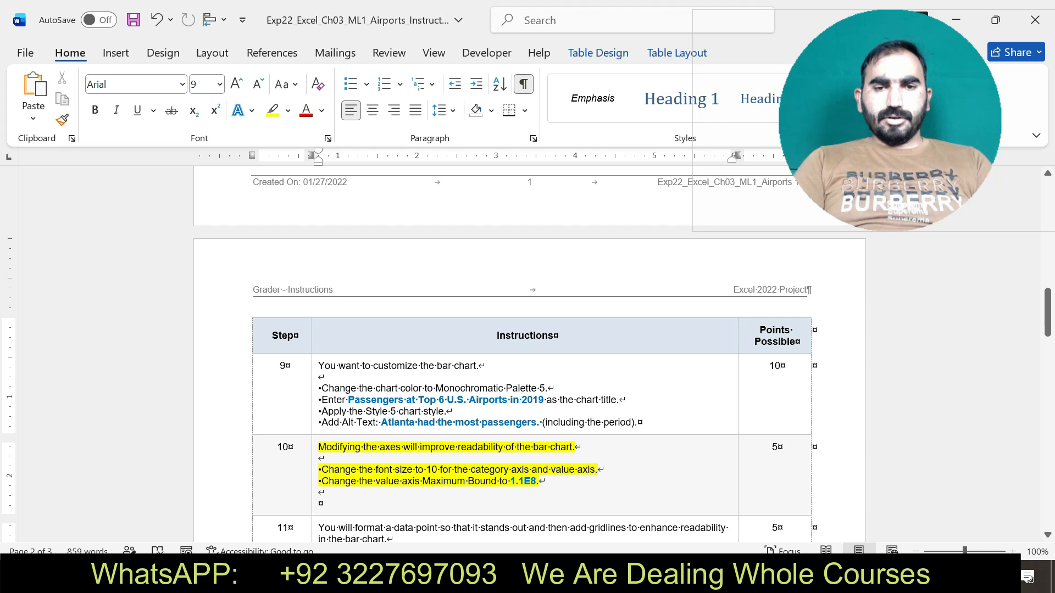
drag(322, 481, 537, 481)
click(533, 481)
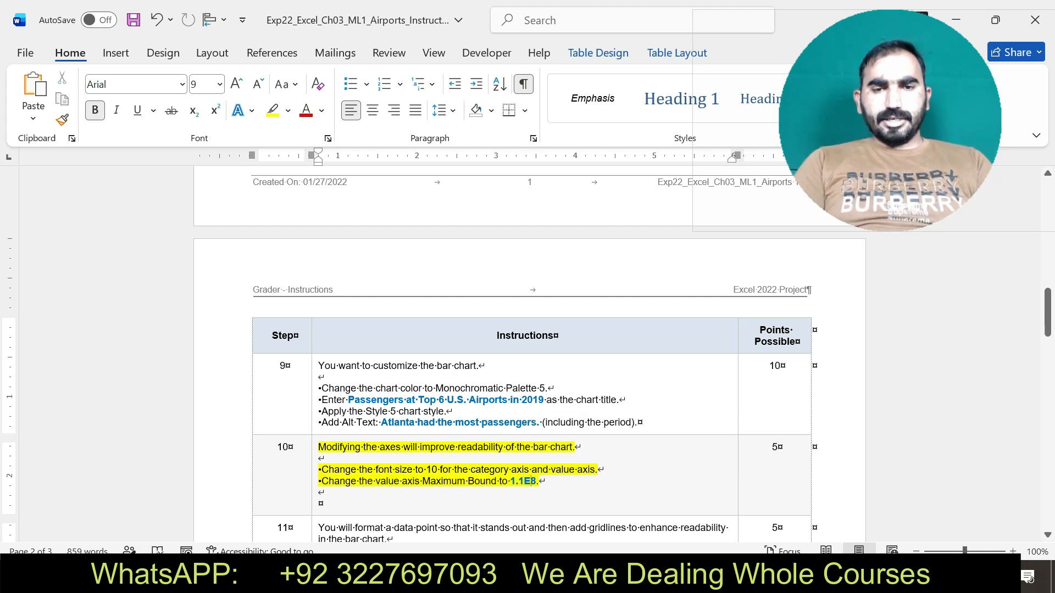
double_click(523, 481)
key(ctrl+c)
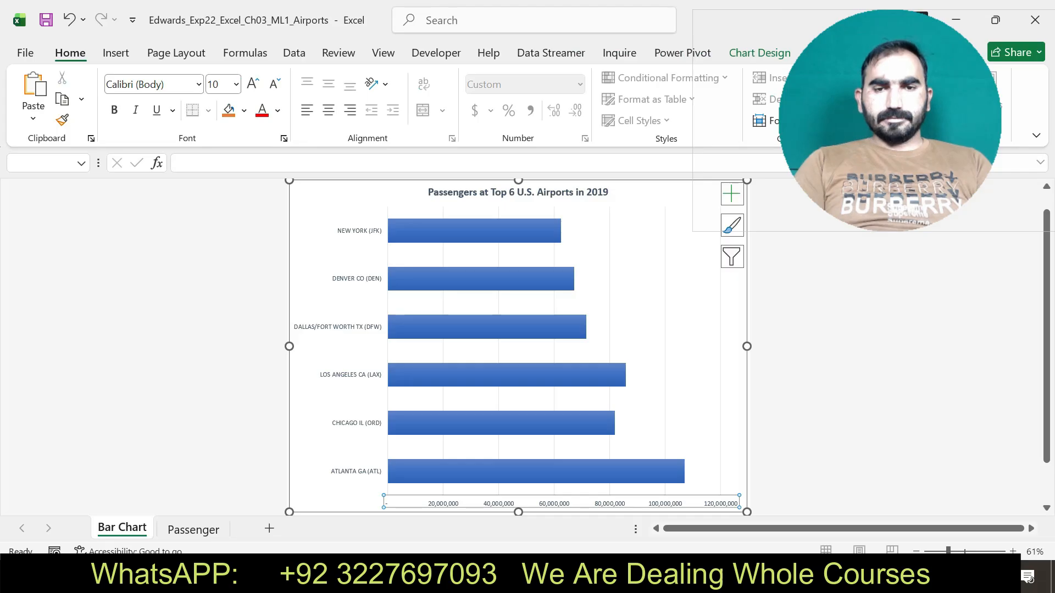
In Excel, set the Maximum Bound of the bar chart's value axis to 1.1E8.
right_click(544, 503)
click(603, 491)
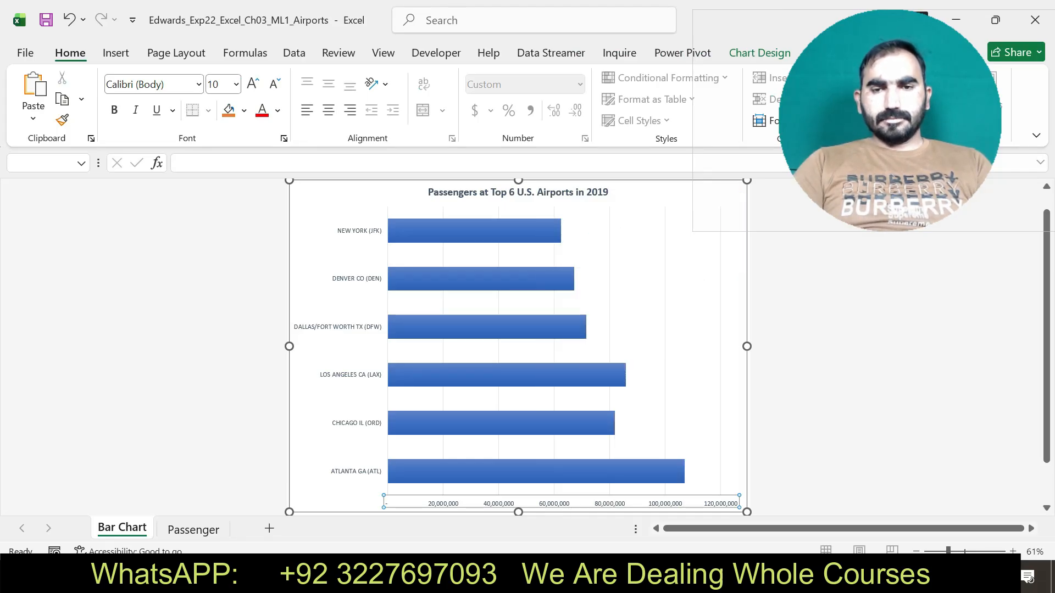
drag(961, 369, 924, 368)
key(BackSpace)
key(ctrl+v)
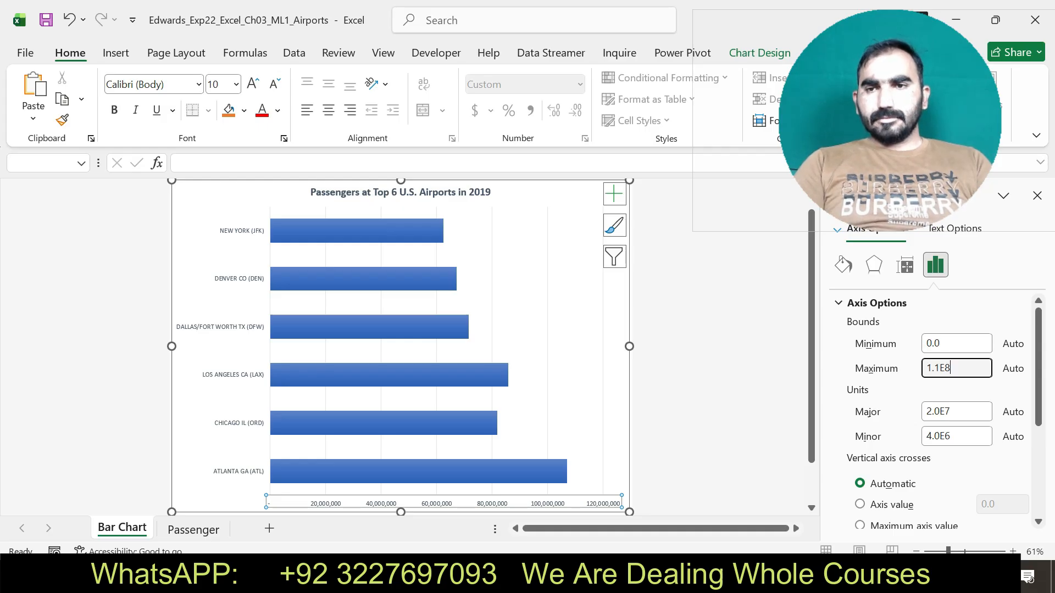
key(Return)
click(1037, 196)
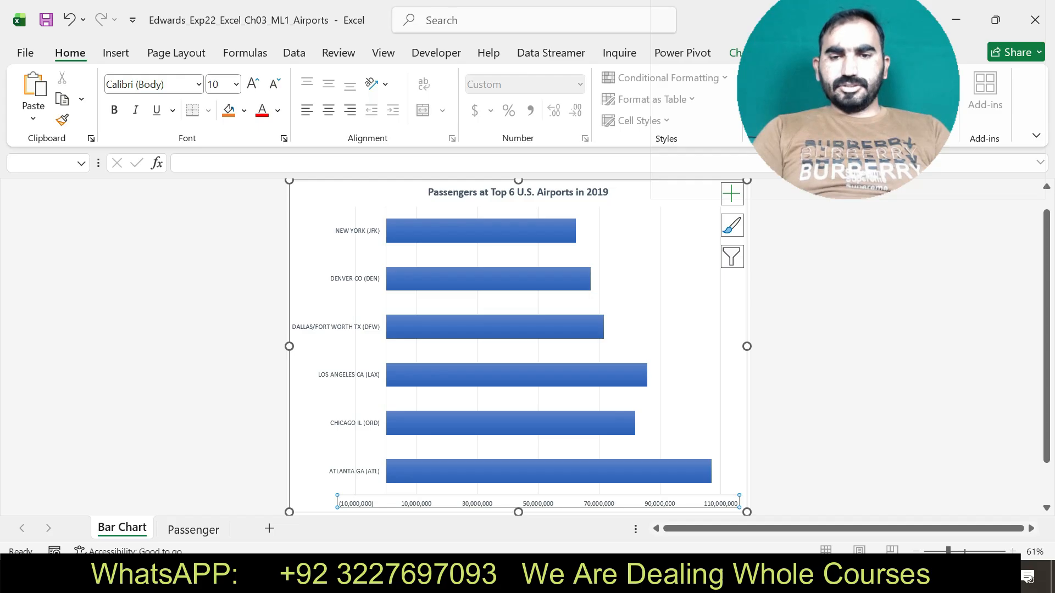
Return to the Word instructions, undo the step 10 highlight, and highlight the step 11 text in yellow.
key(alt+Tab)
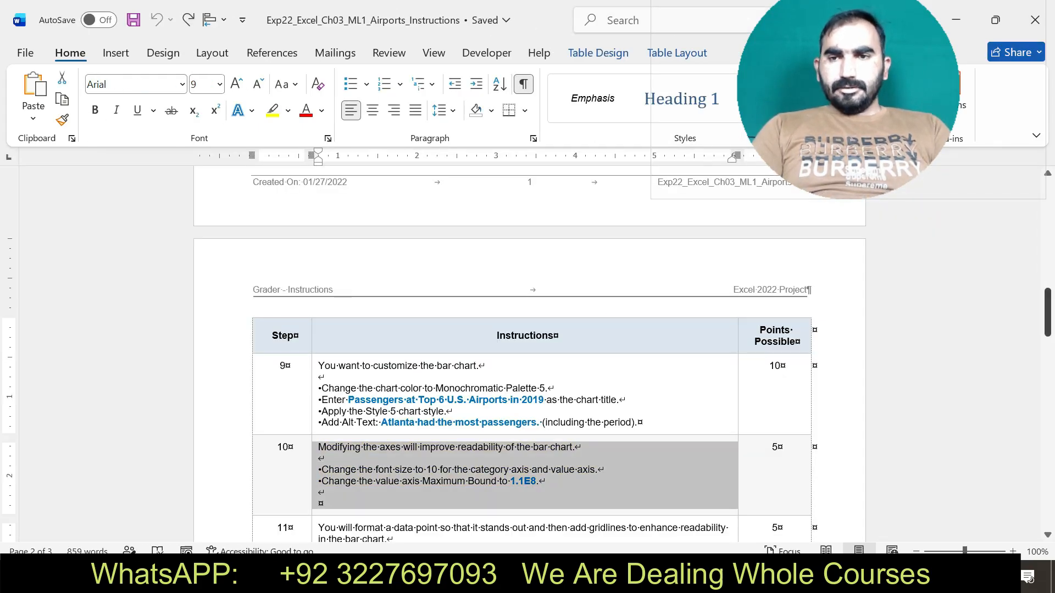
key(alt+Tab)
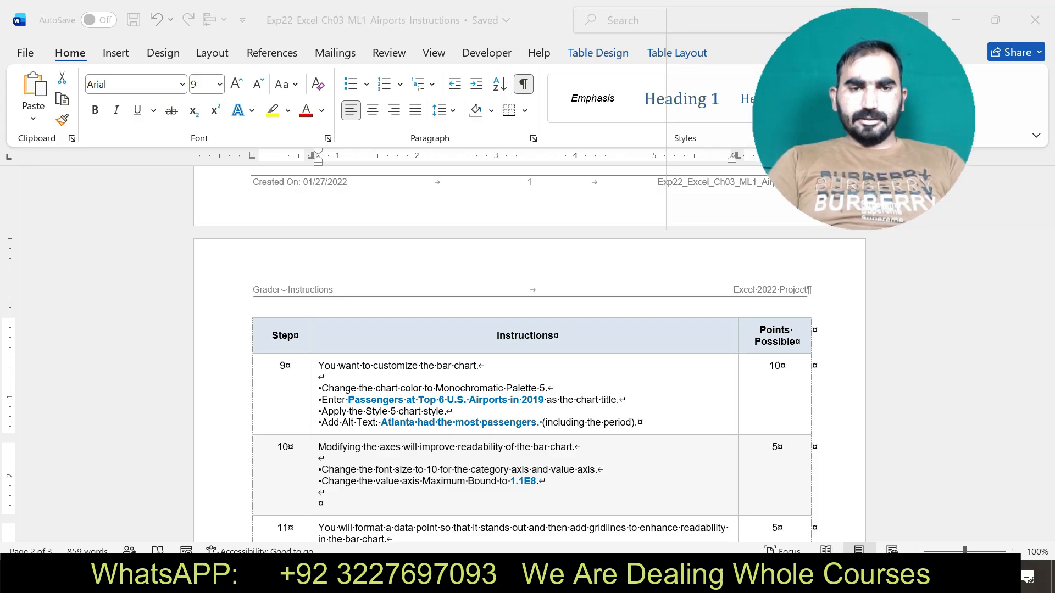
key(alt+Tab)
scroll(527, 352, down, 5)
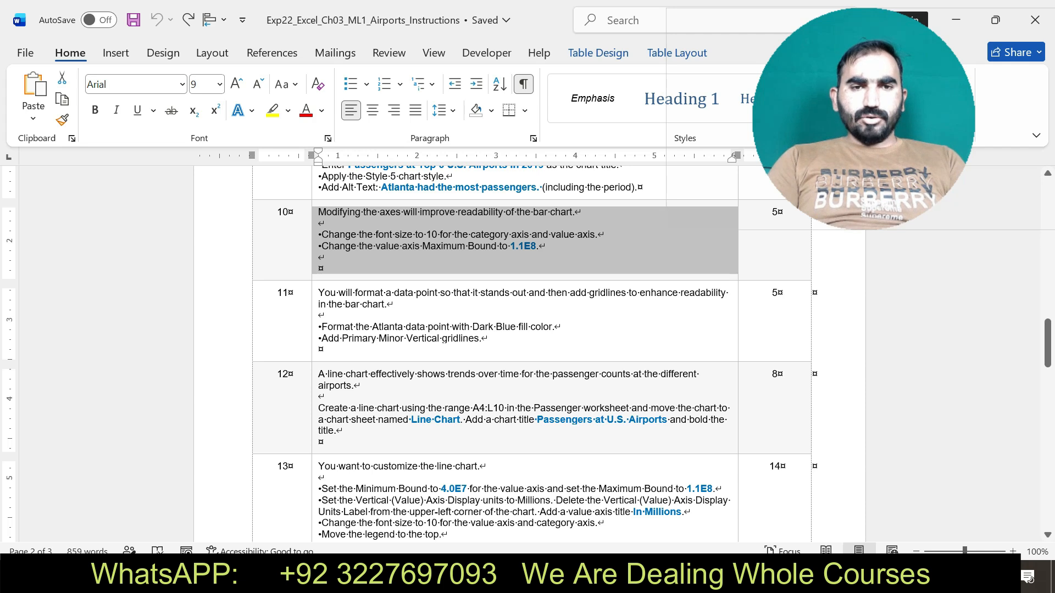
drag(319, 292, 597, 342)
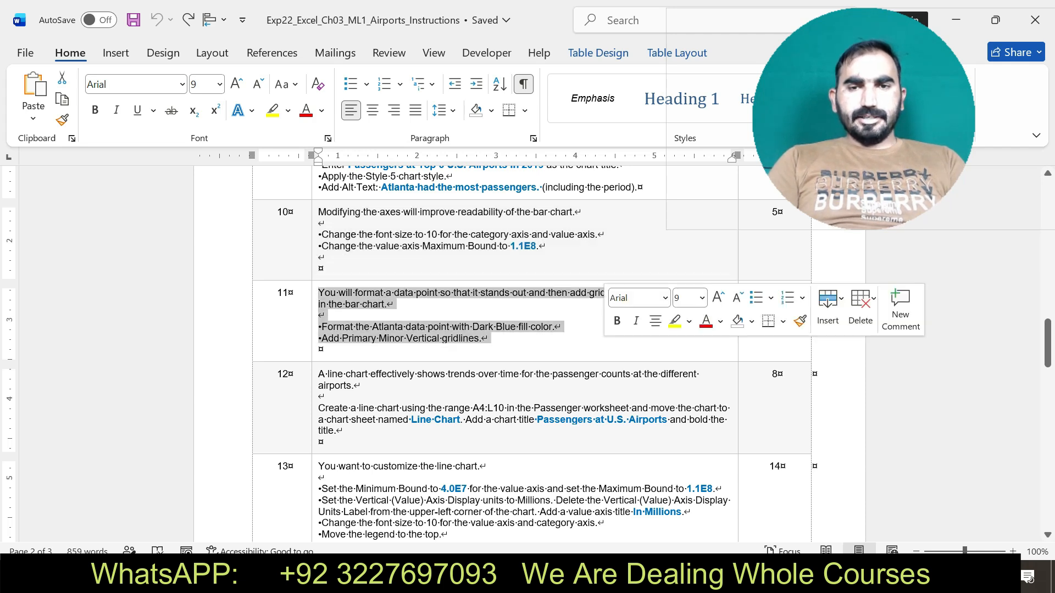
click(674, 321)
Check the data point instruction in Word's step 11 and fill the Atlanta bar with standard Dark Blue in Excel.
drag(321, 327, 553, 328)
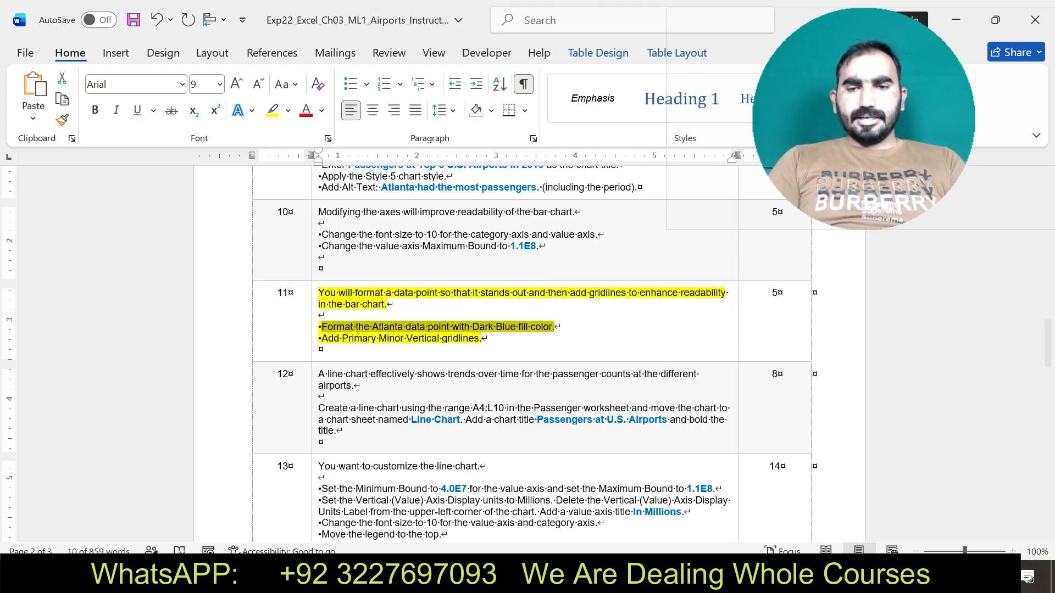
key(alt+Tab)
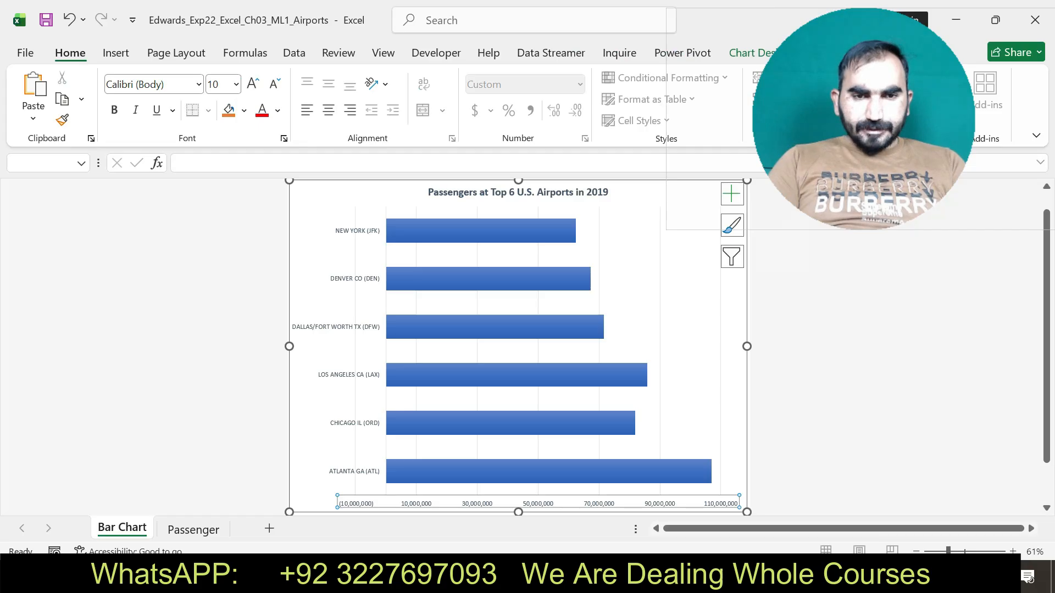
double_click(549, 472)
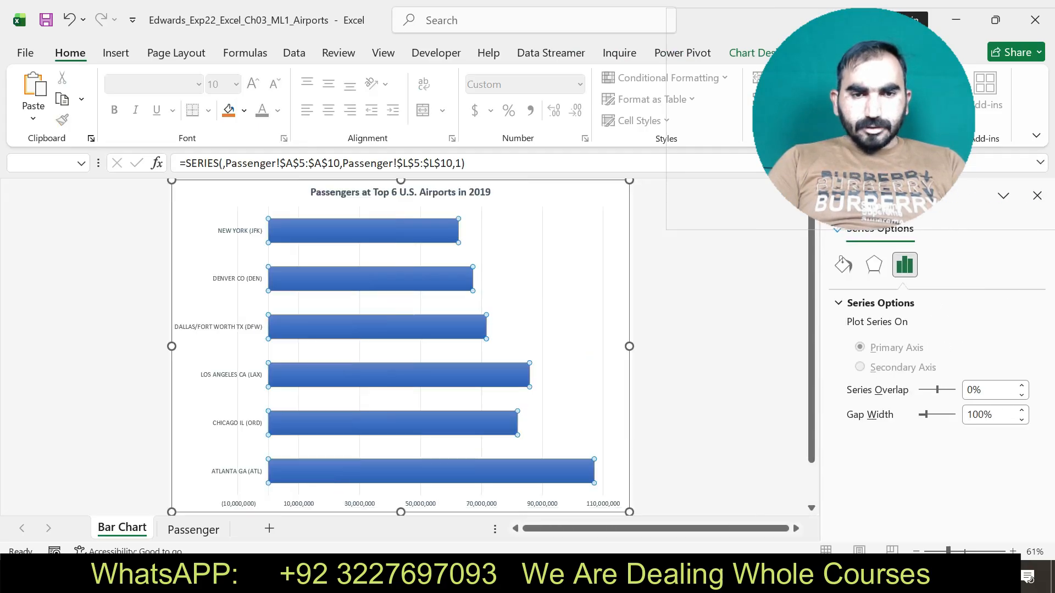
click(549, 472)
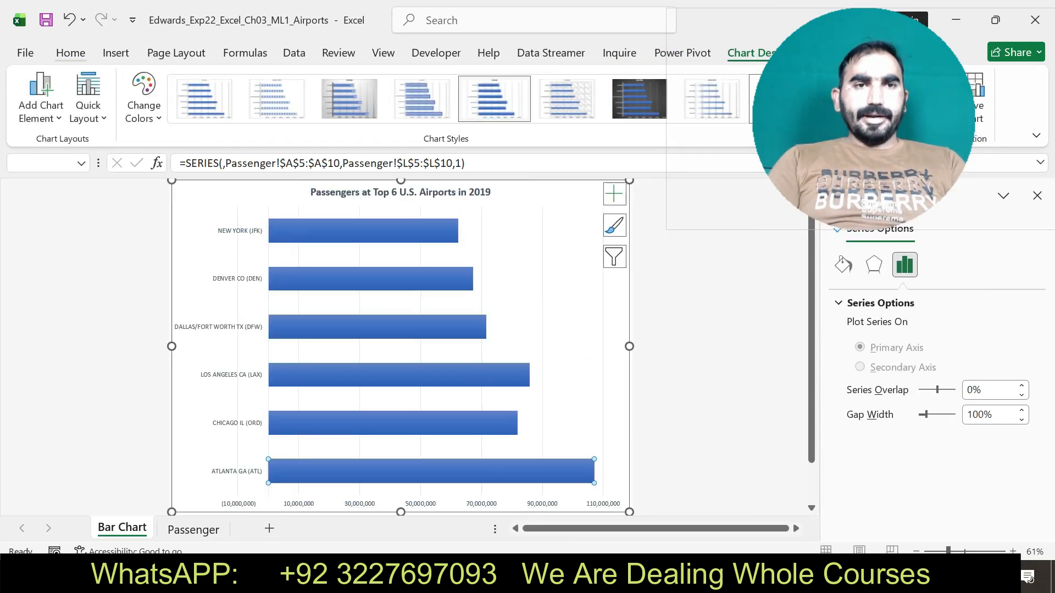
click(71, 53)
click(243, 110)
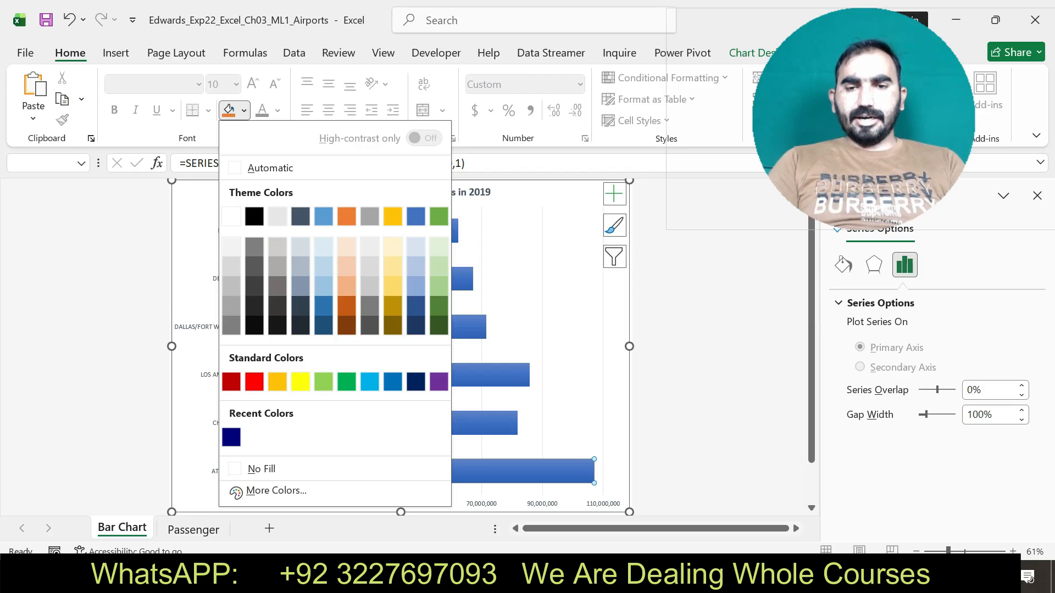
key(alt+Tab)
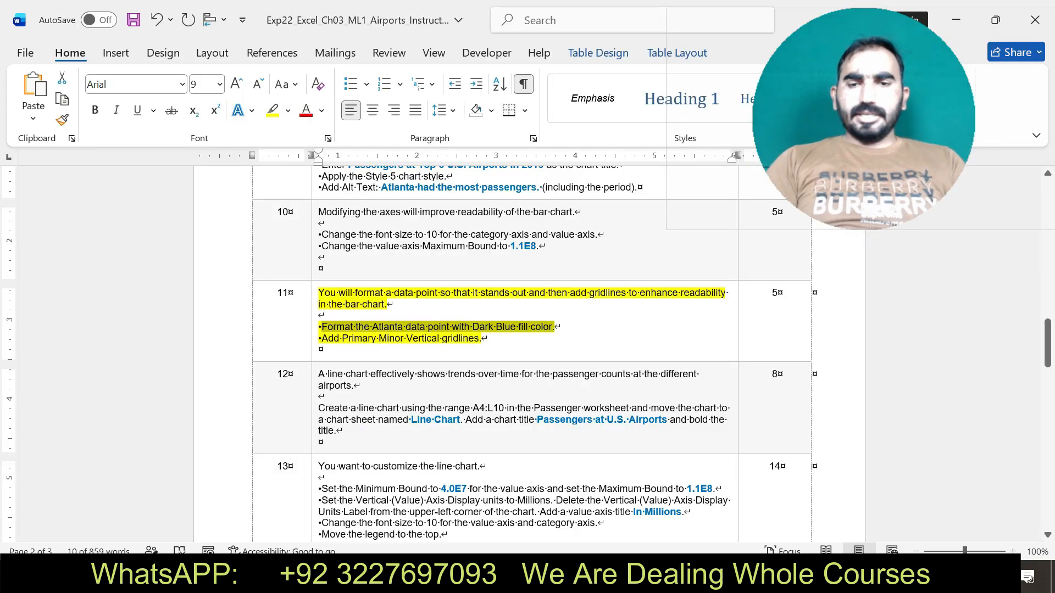
key(alt+Tab)
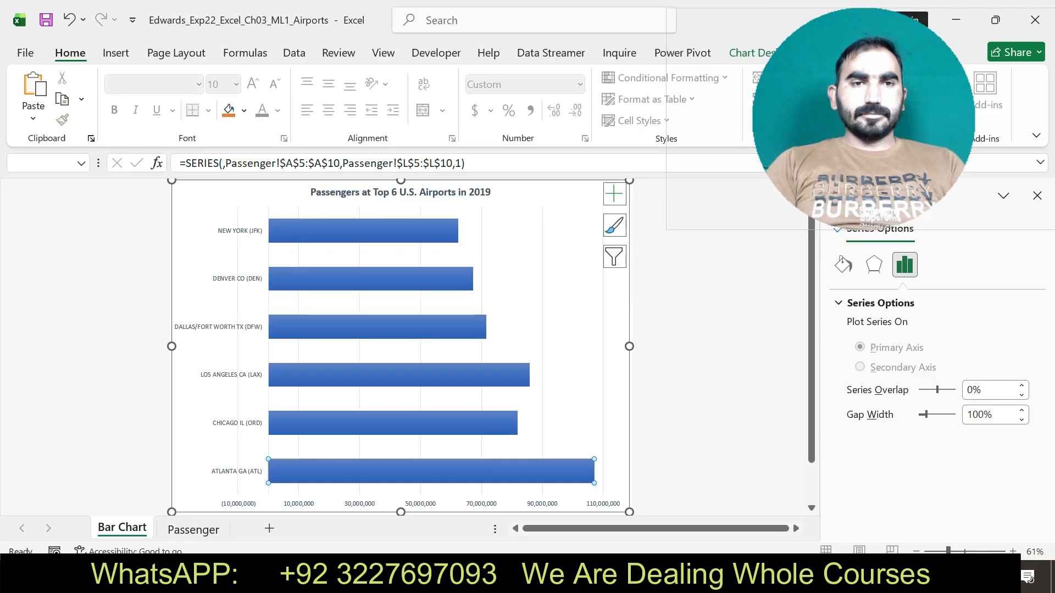
click(244, 110)
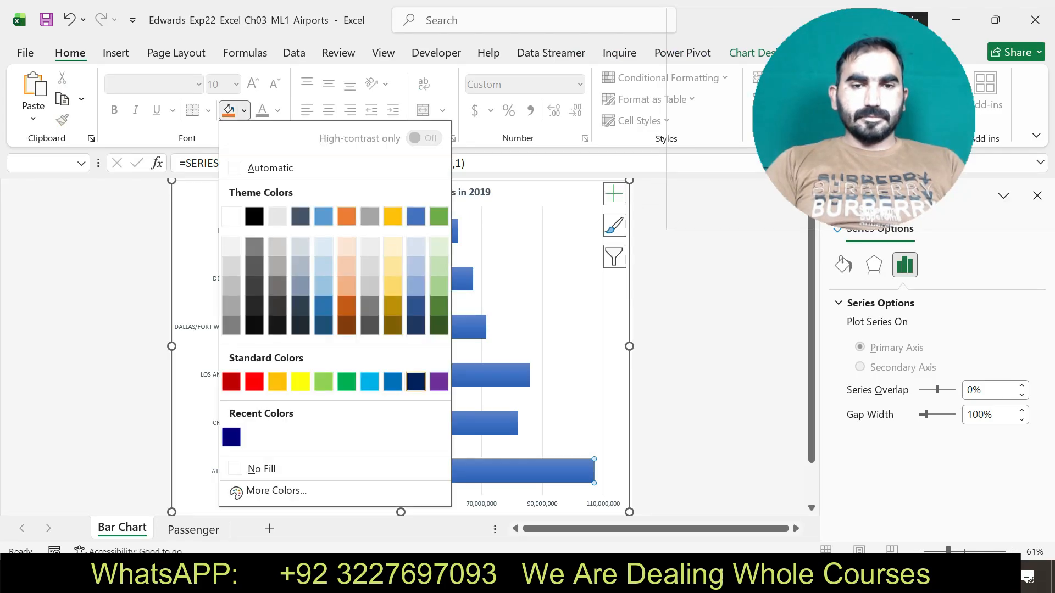
click(416, 381)
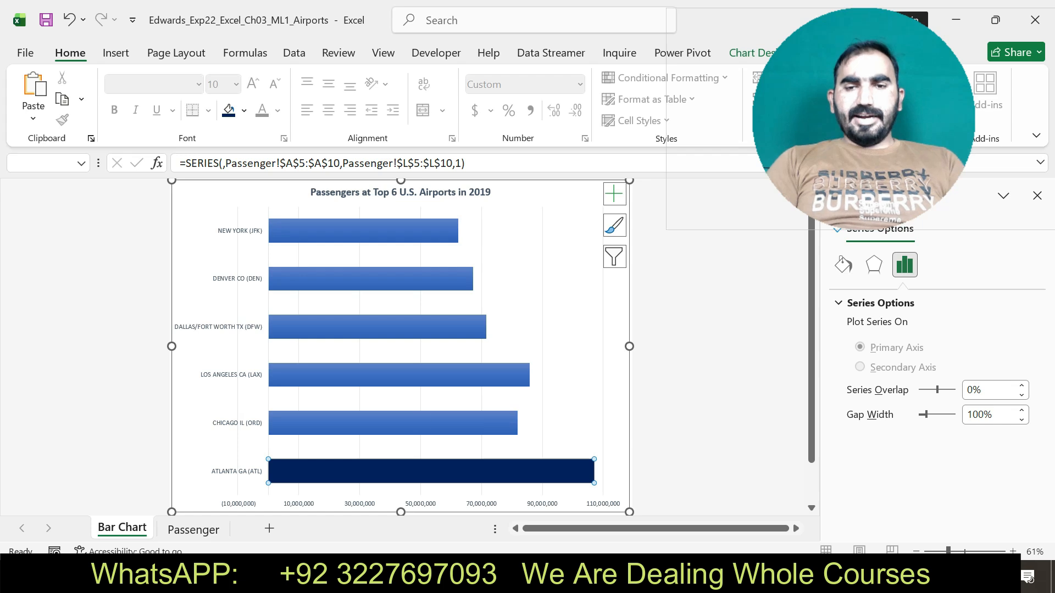
Check the gridlines instruction in Word's step 11 and add Primary Minor Vertical gridlines to the bar chart in Excel.
key(alt+Tab)
drag(319, 338, 487, 339)
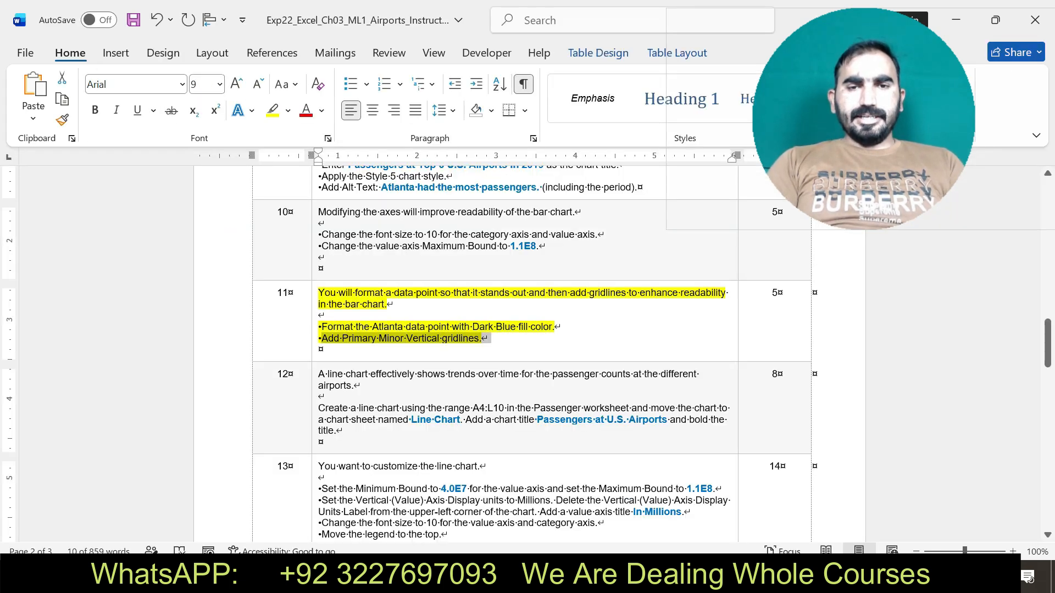
key(alt+Tab)
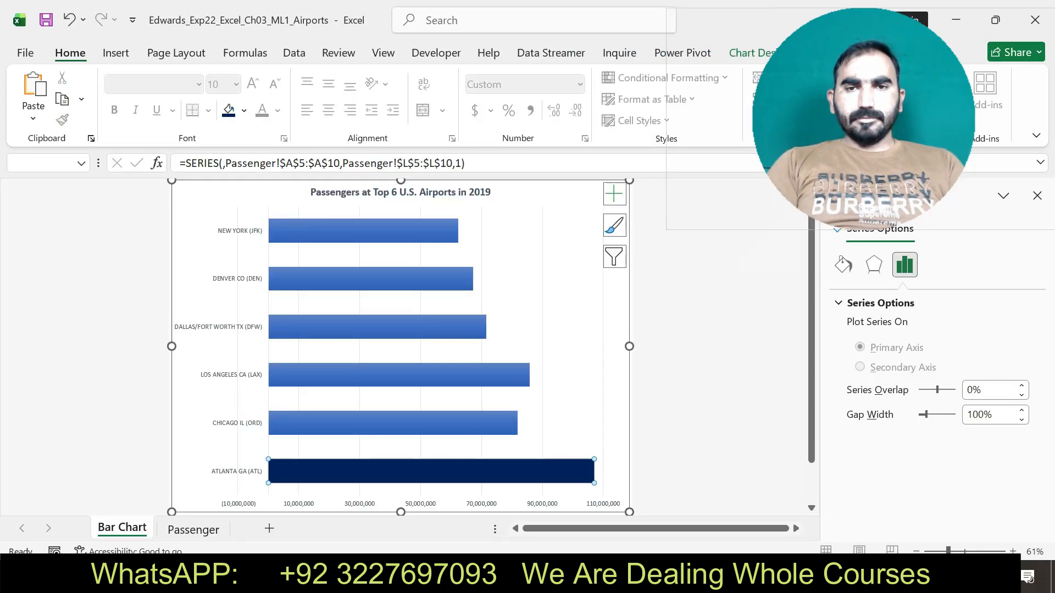
click(614, 194)
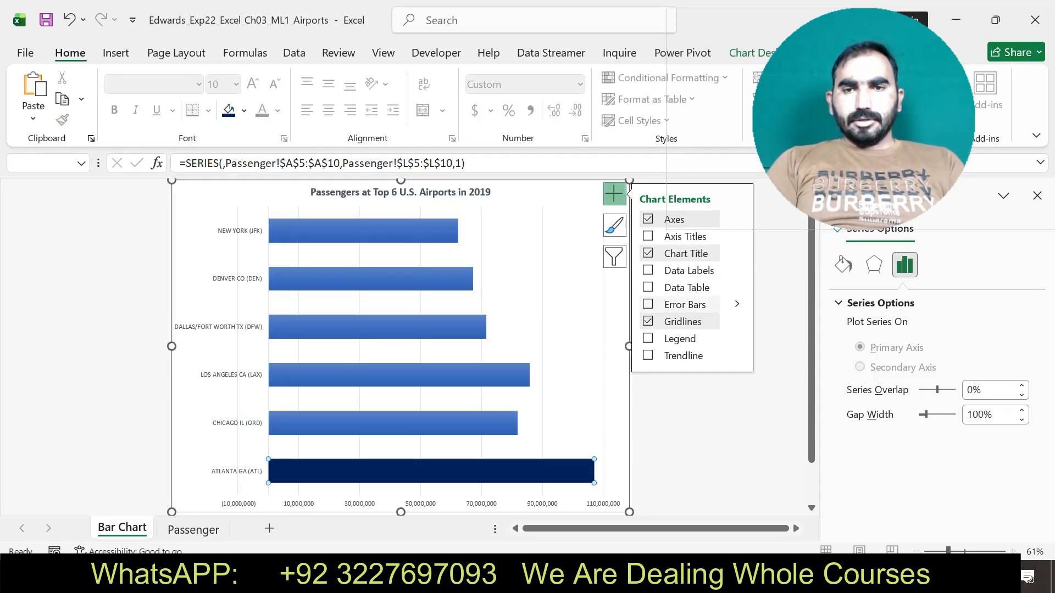
click(737, 322)
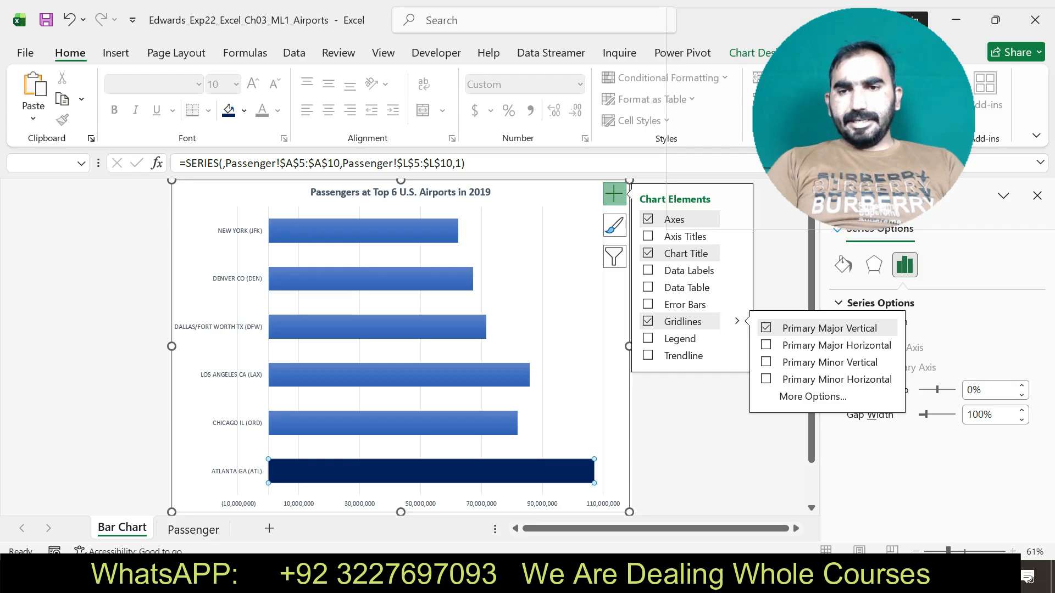
click(709, 434)
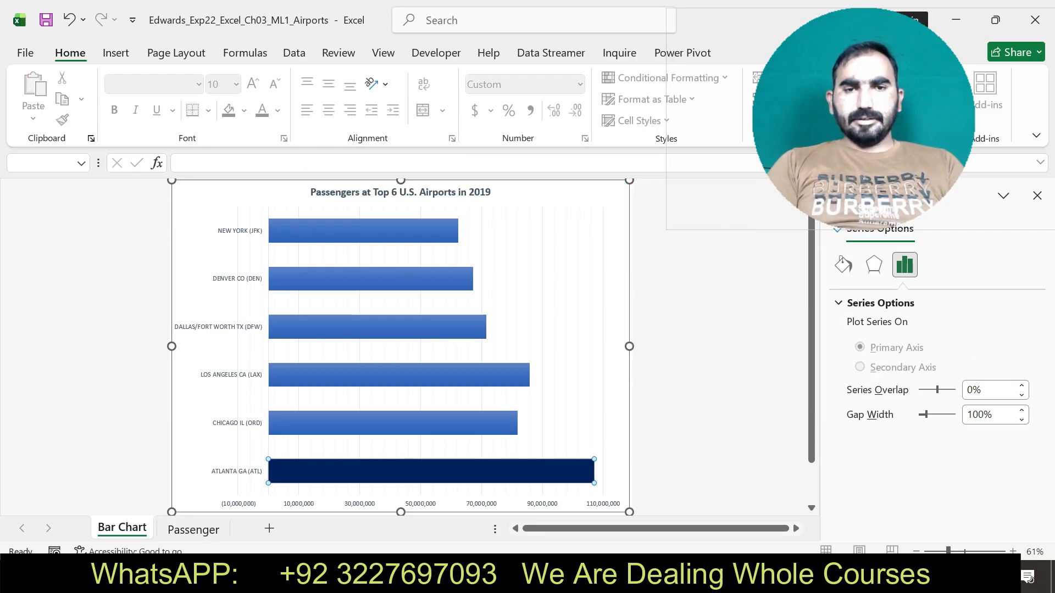
Return to the Word instructions, undo the step 11 highlight, and highlight the step 12 text in yellow.
key(alt+Tab)
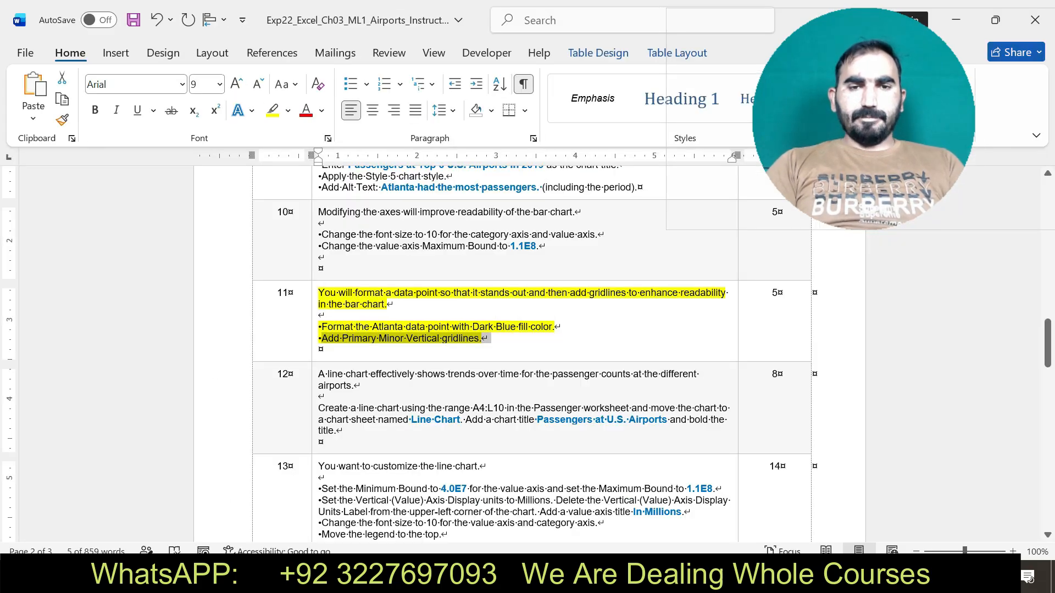
key(ctrl+z)
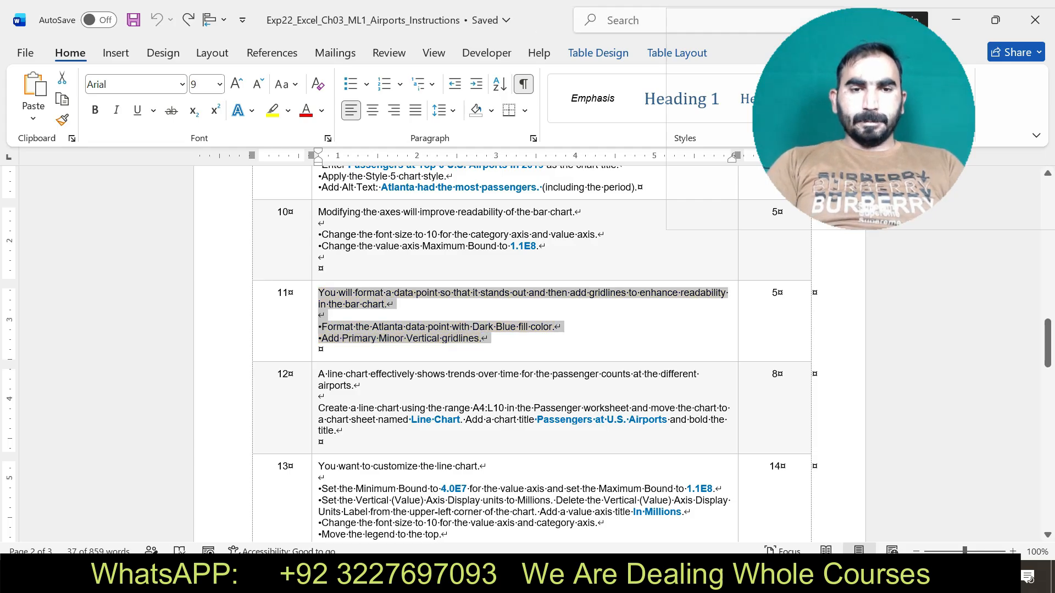
drag(318, 374, 374, 433)
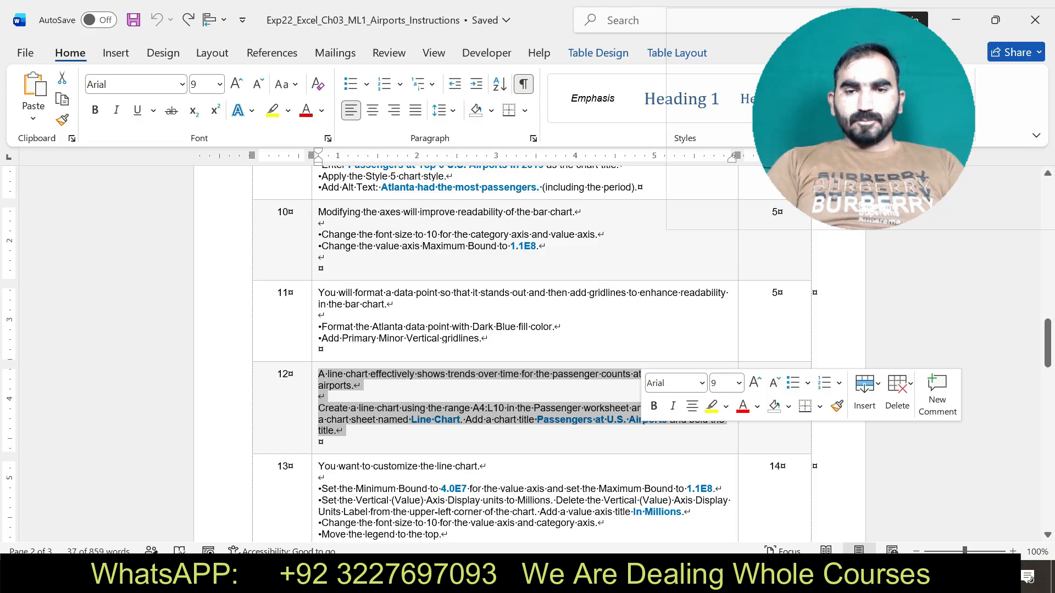
click(711, 407)
Read the line chart instruction in step 12 and mark the source range A4:L10 in it.
drag(319, 408, 344, 431)
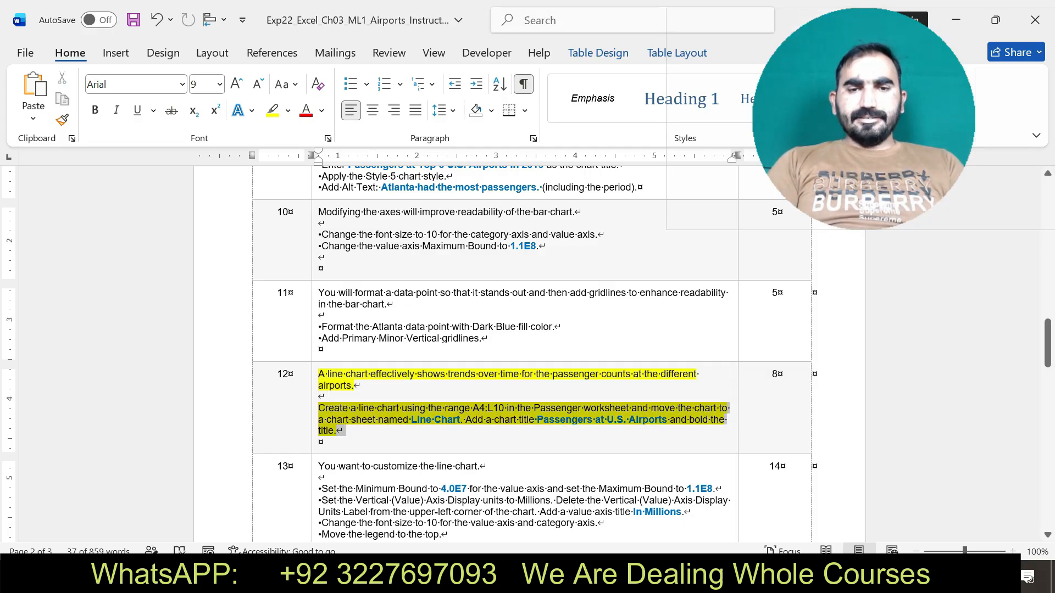
click(473, 408)
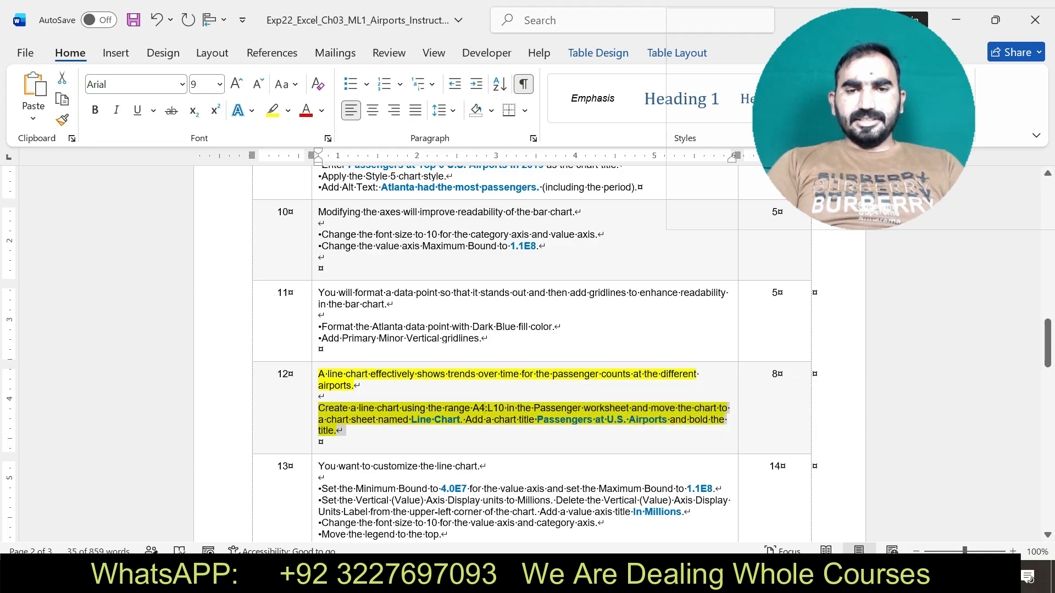
drag(473, 409, 504, 409)
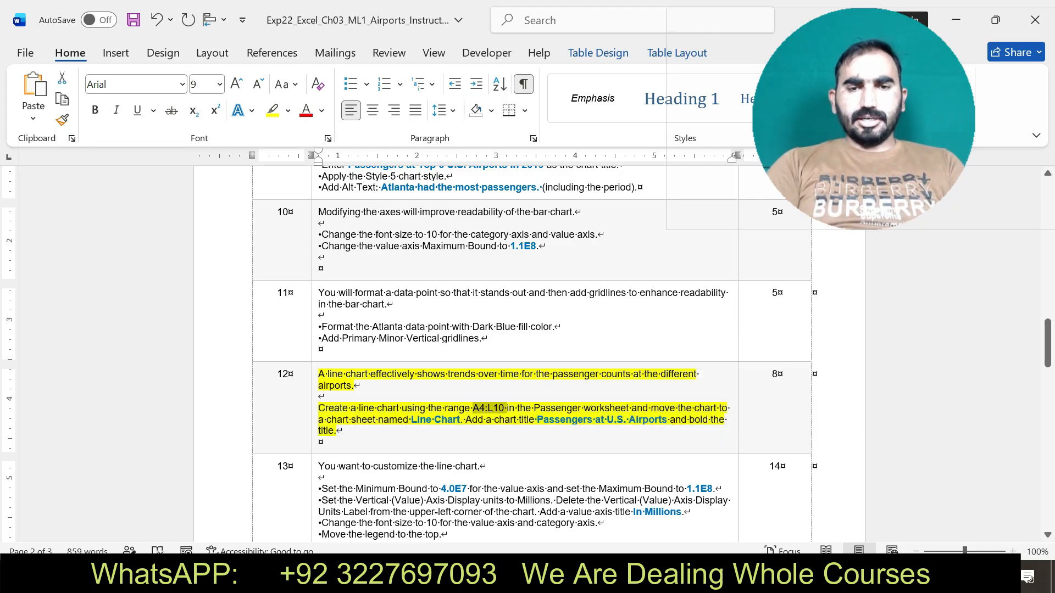
Switch to Excel, select A4:L10 on the Passenger sheet, and insert the recommended line chart from that range.
key(alt+Tab)
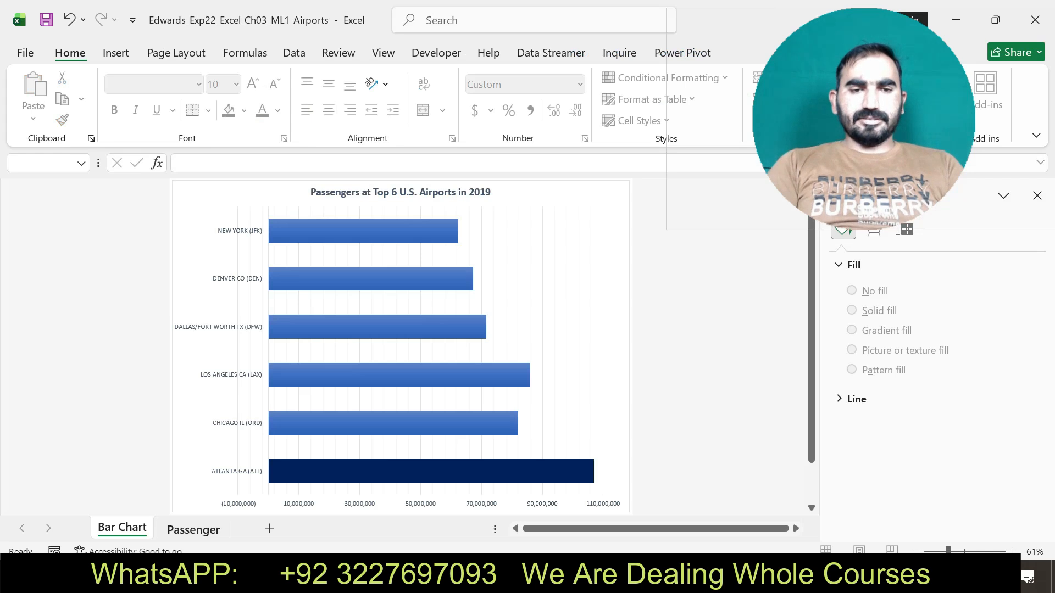
click(193, 529)
click(44, 163)
text(A4:L10)
key(Return)
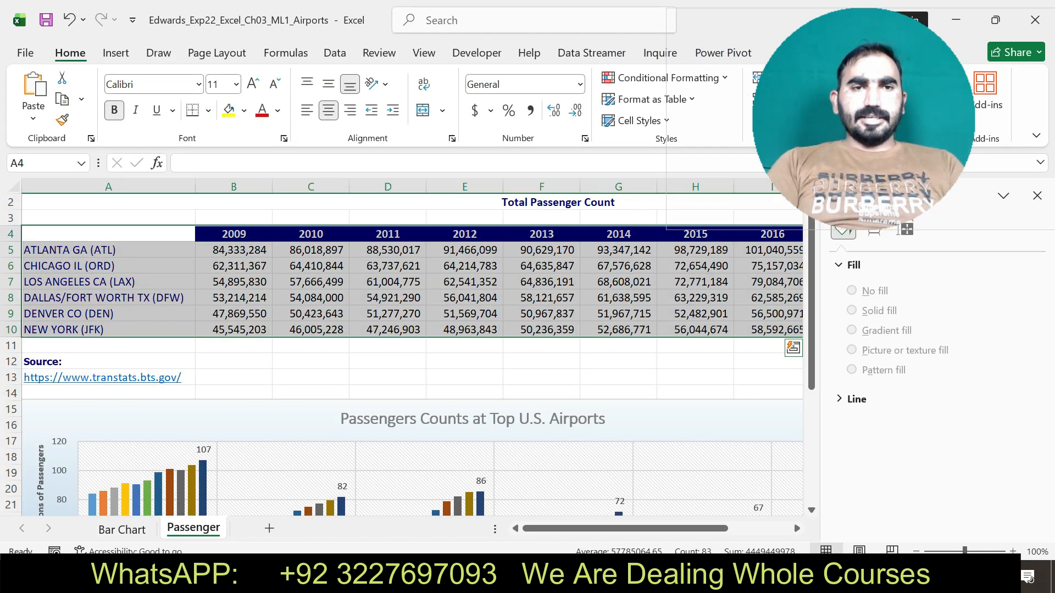
click(115, 53)
click(285, 98)
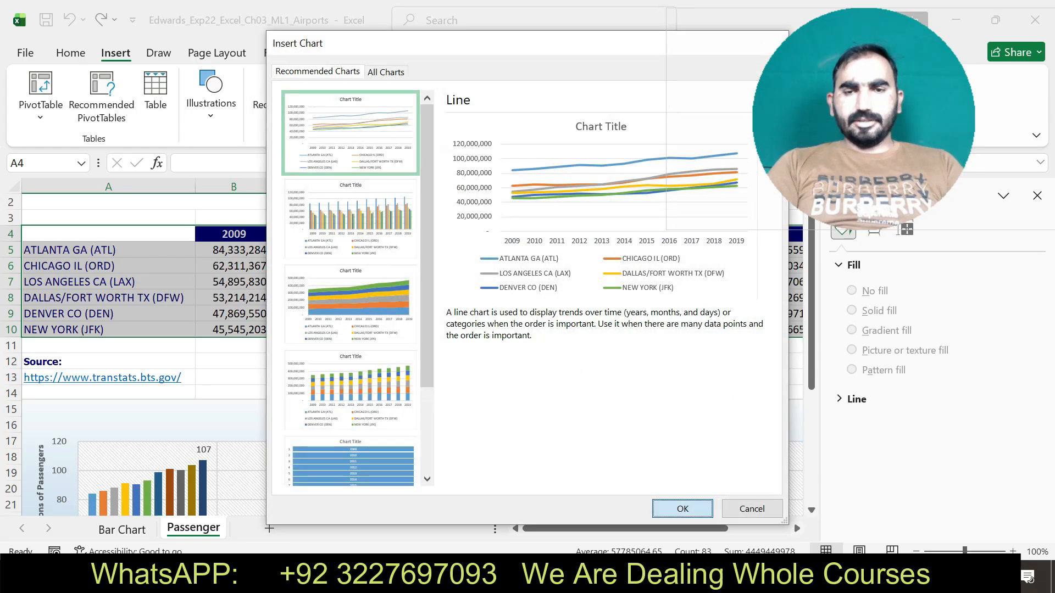
click(683, 508)
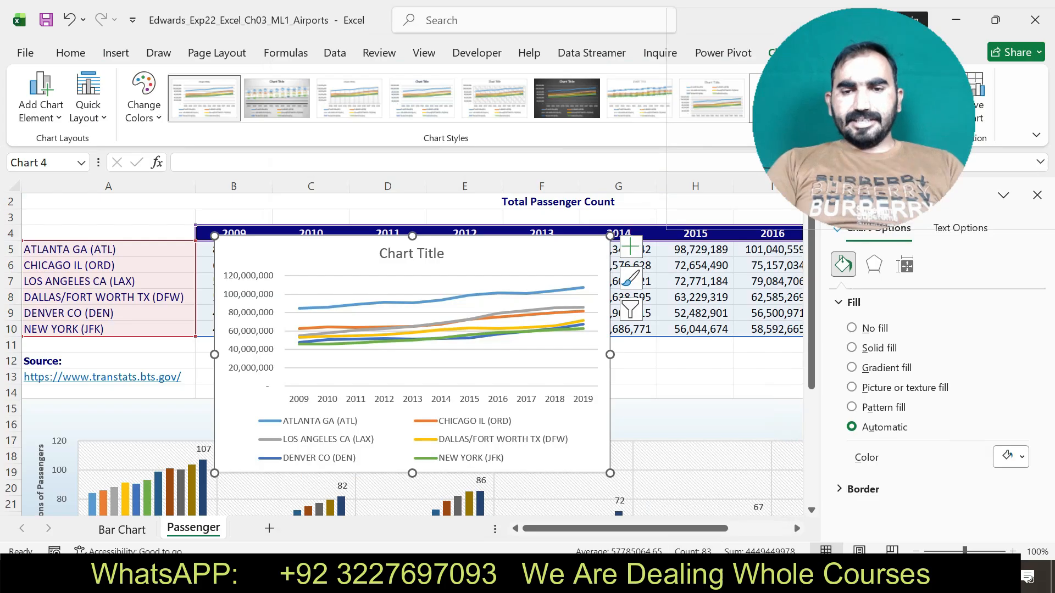
Check the sheet name in Word's step 12 and move the line chart in Excel to a new sheet named Line Chart.
key(alt+Tab)
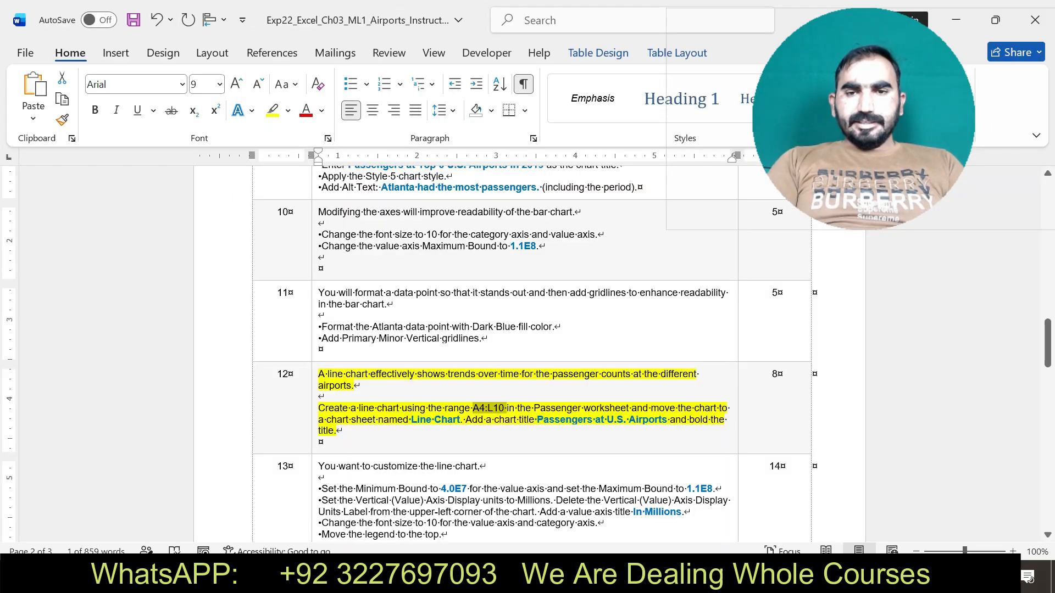
drag(412, 420, 460, 420)
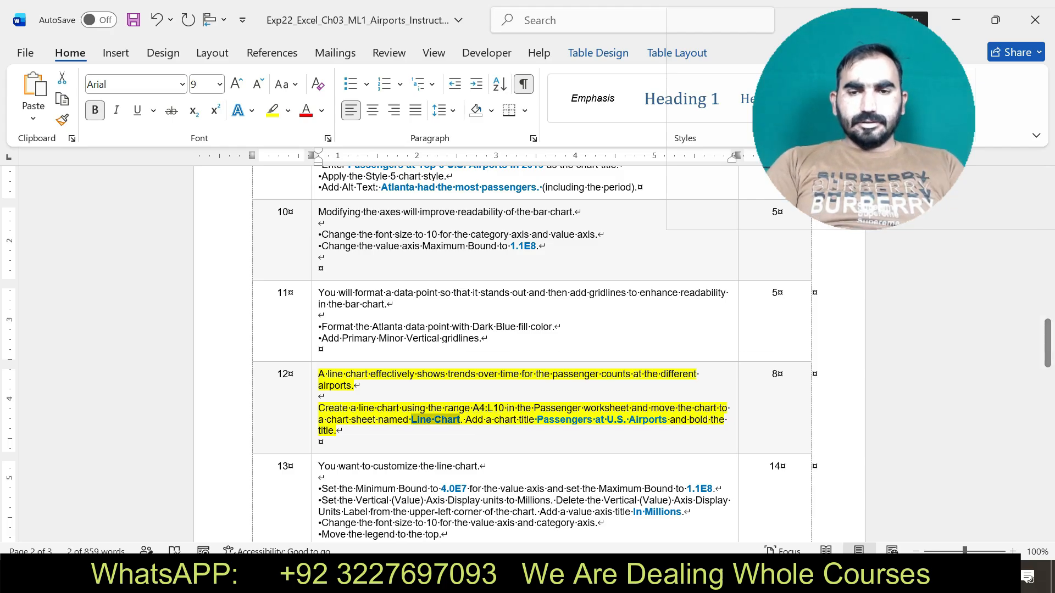
key(alt+Tab)
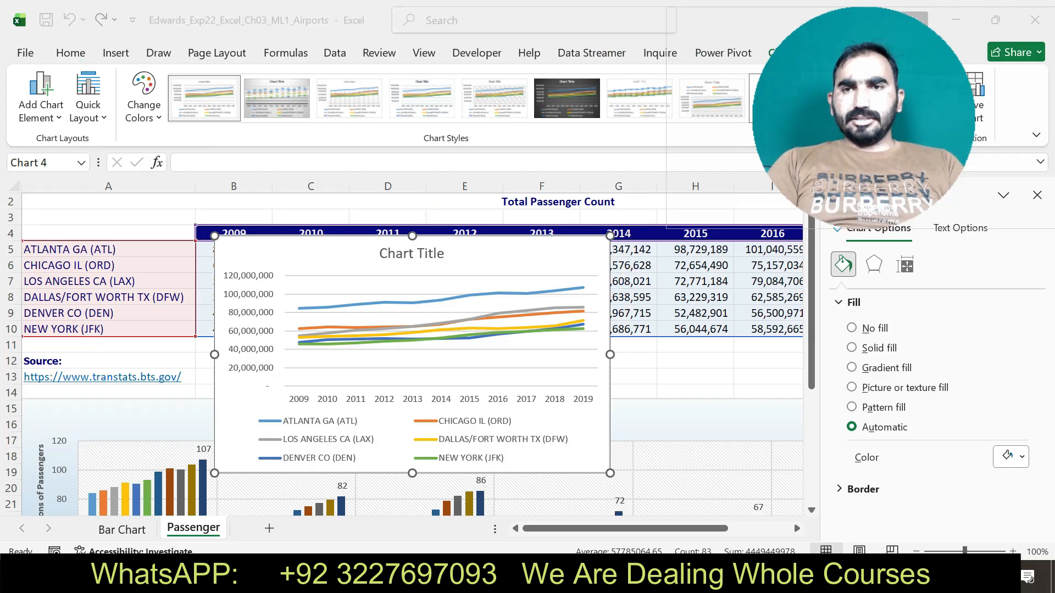
click(972, 98)
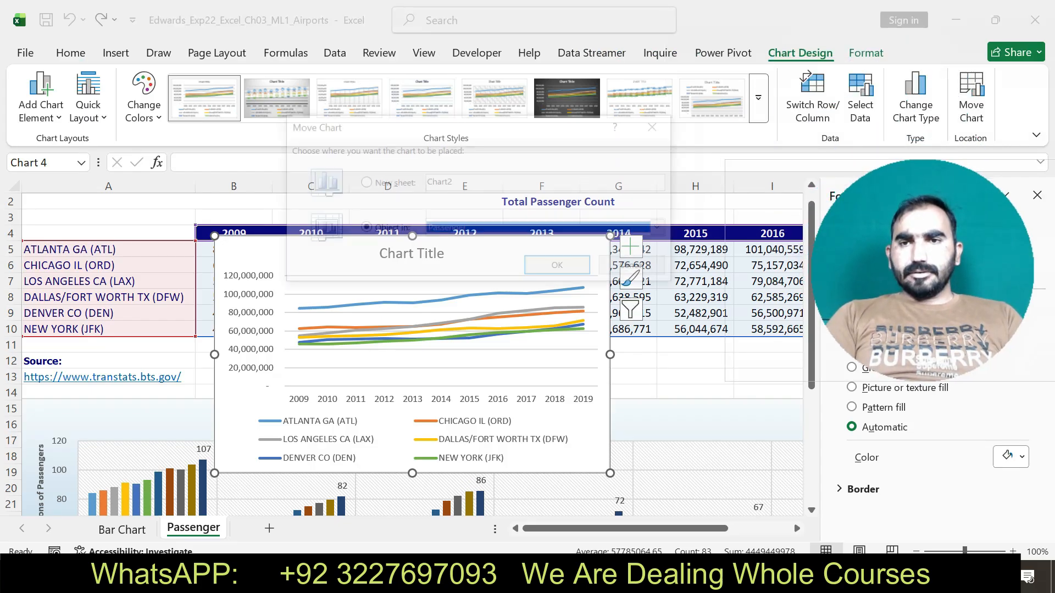
click(456, 183)
key(BackSpace)
key(BackSpace)
key(BackSpace)
key(BackSpace)
key(BackSpace)
key(BackSpace)
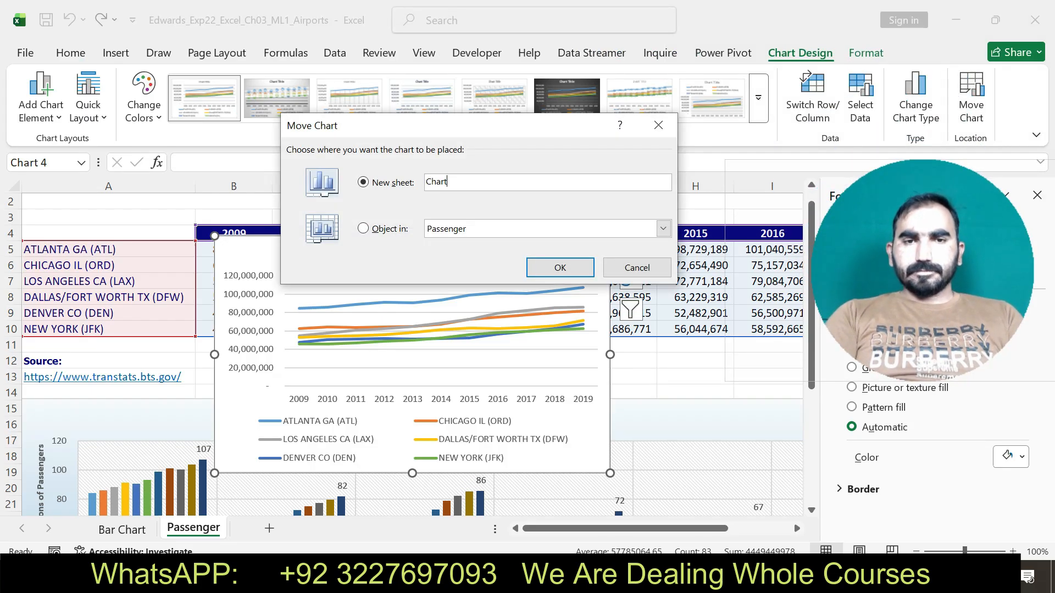
text(Line Chart)
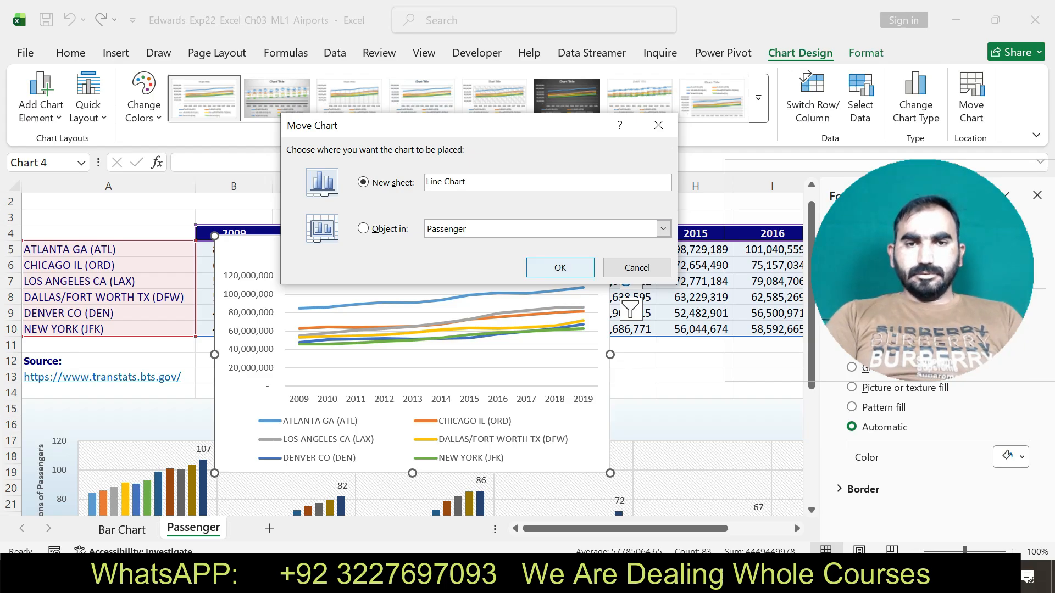
key(Return)
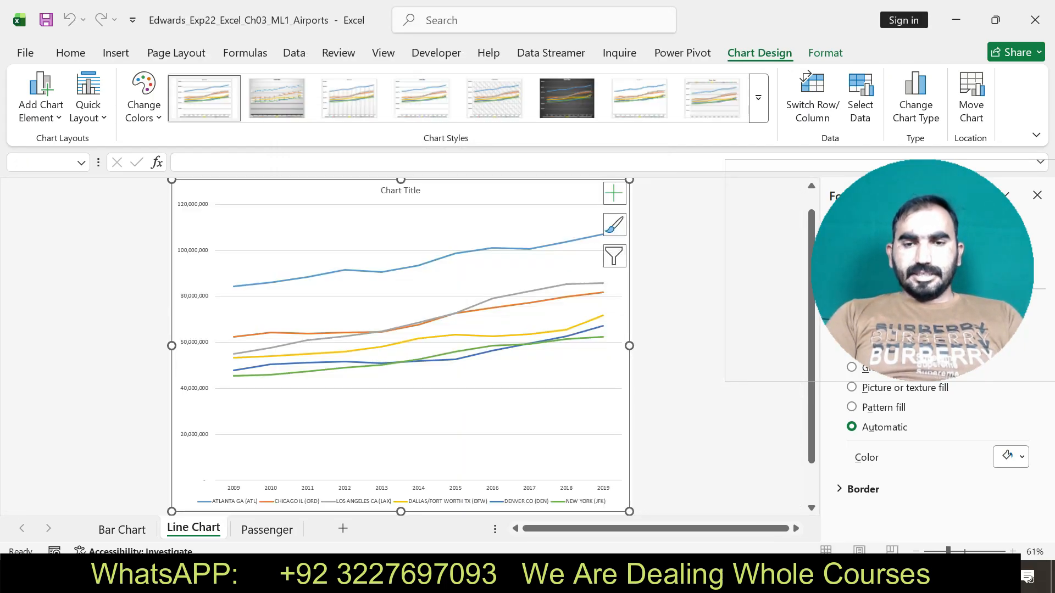
Copy the title Passengers at U.S. Airports from Word's step 12 and replace the line chart's placeholder title with it in Excel.
key(alt+Tab)
click(337, 430)
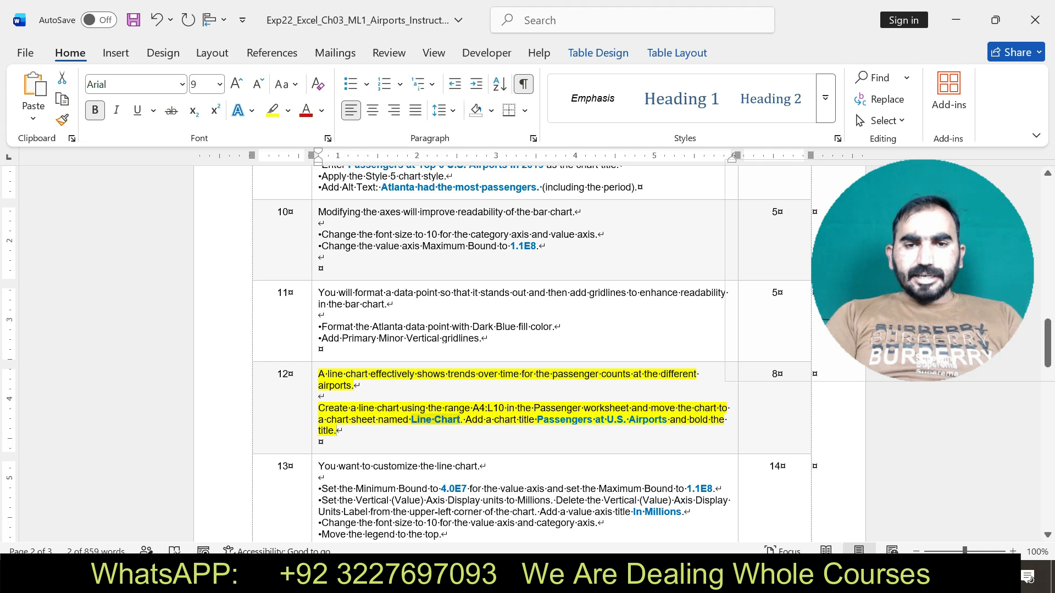
drag(537, 420, 669, 421)
key(ctrl+c)
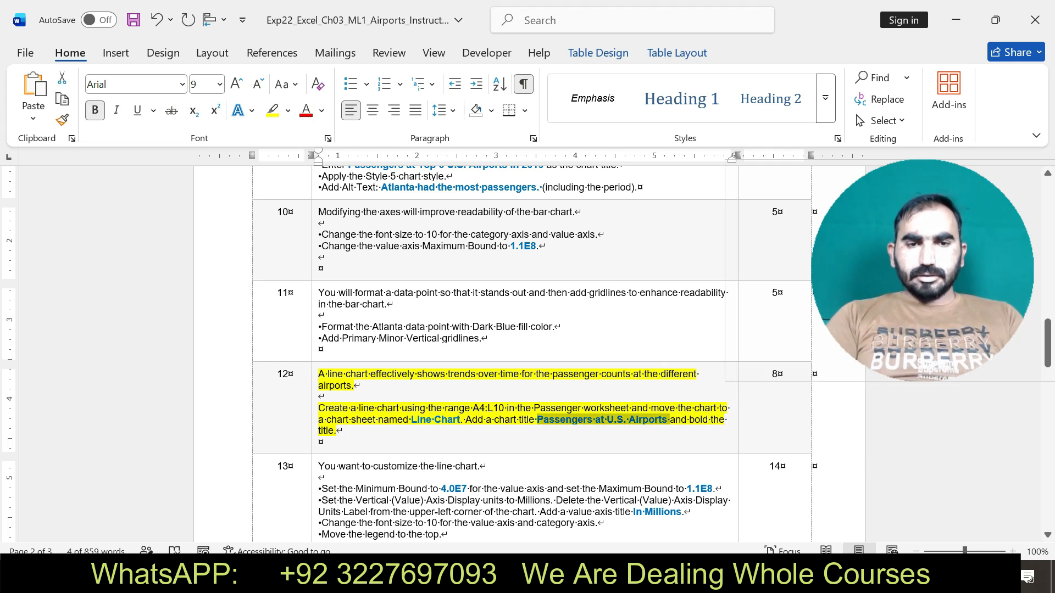
key(alt+Tab)
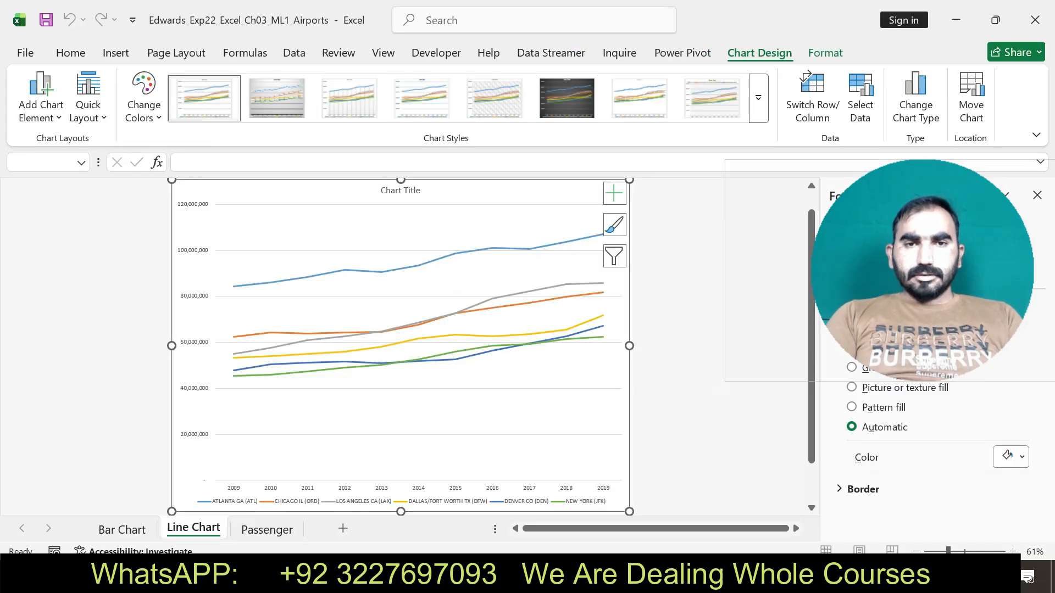
click(400, 191)
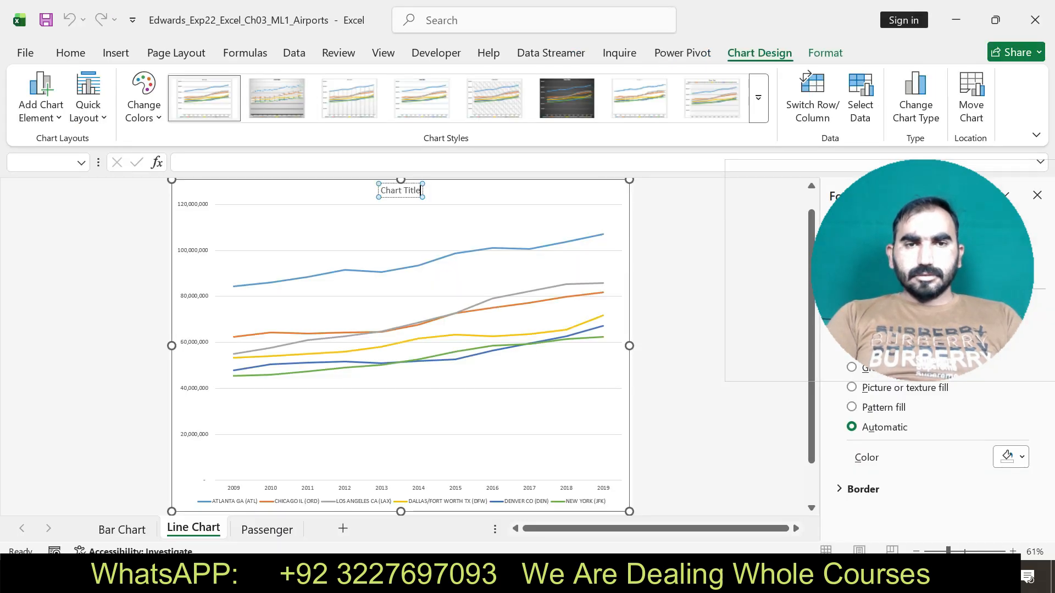
drag(421, 190, 380, 191)
key(Delete)
key(ctrl+v)
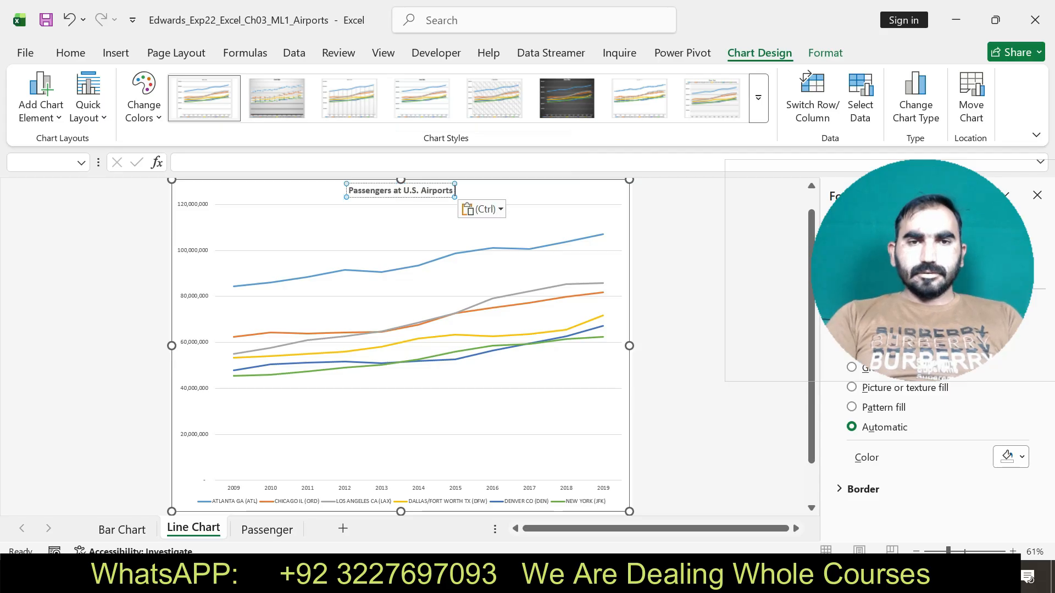
key(Escape)
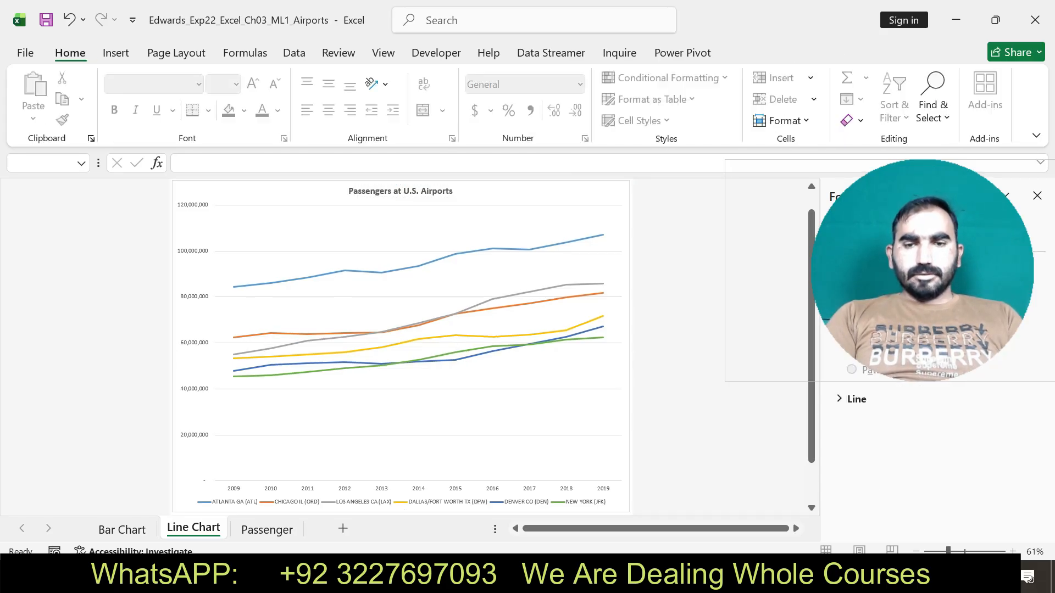
Recheck the title instruction in Word's step 12 and apply bold to the line chart's title text in Excel.
key(alt+Tab)
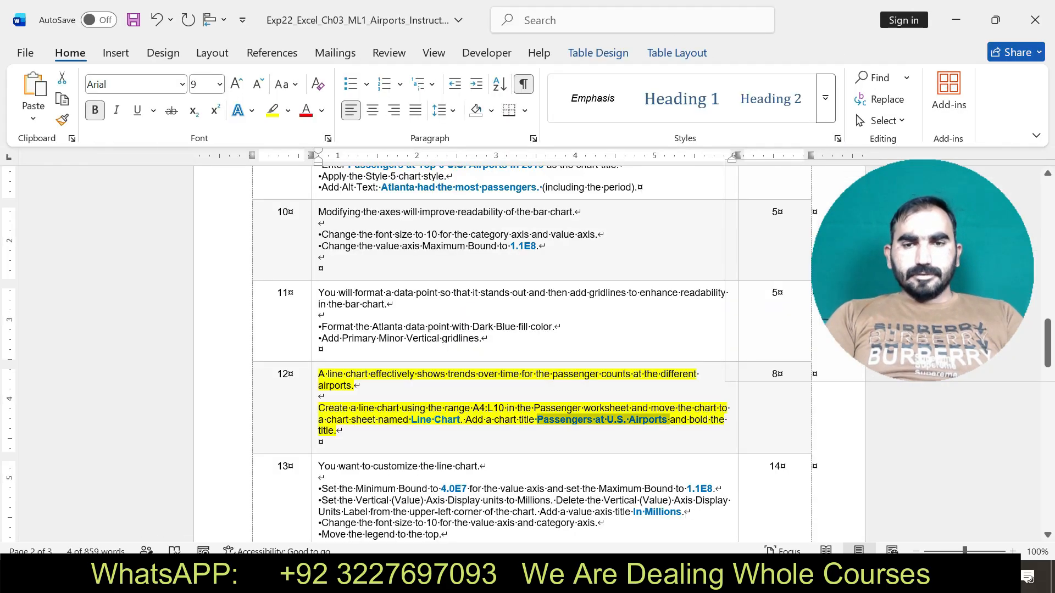
key(alt+Tab)
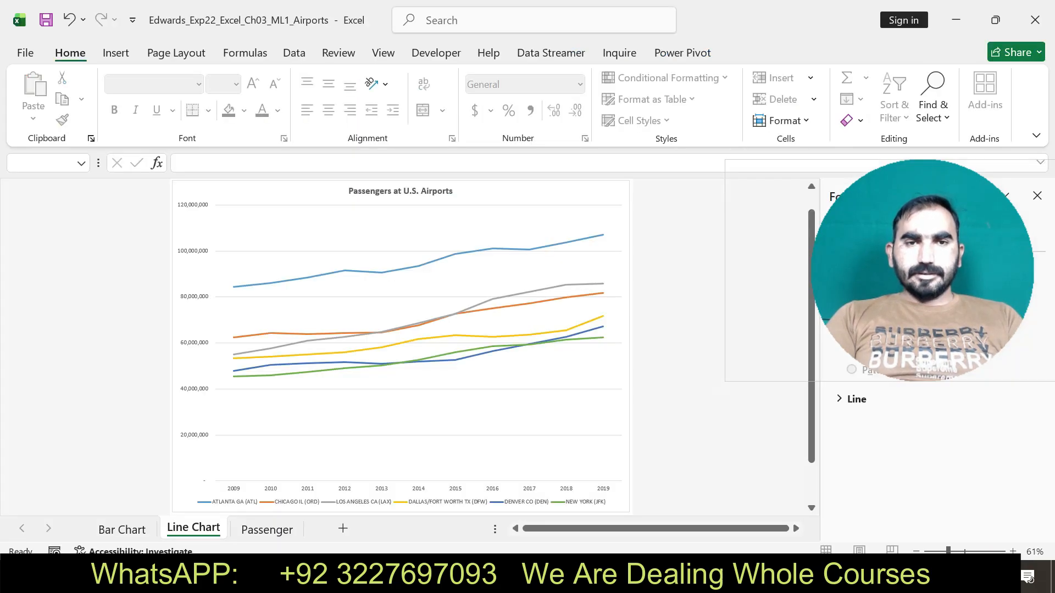
click(352, 191)
drag(349, 192, 453, 191)
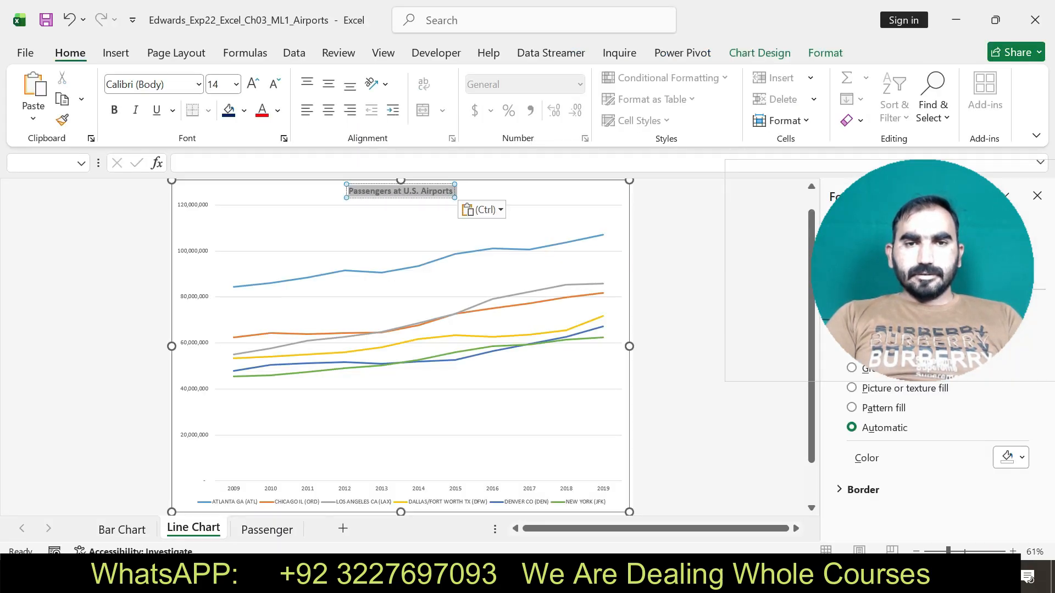
click(114, 111)
click(114, 111)
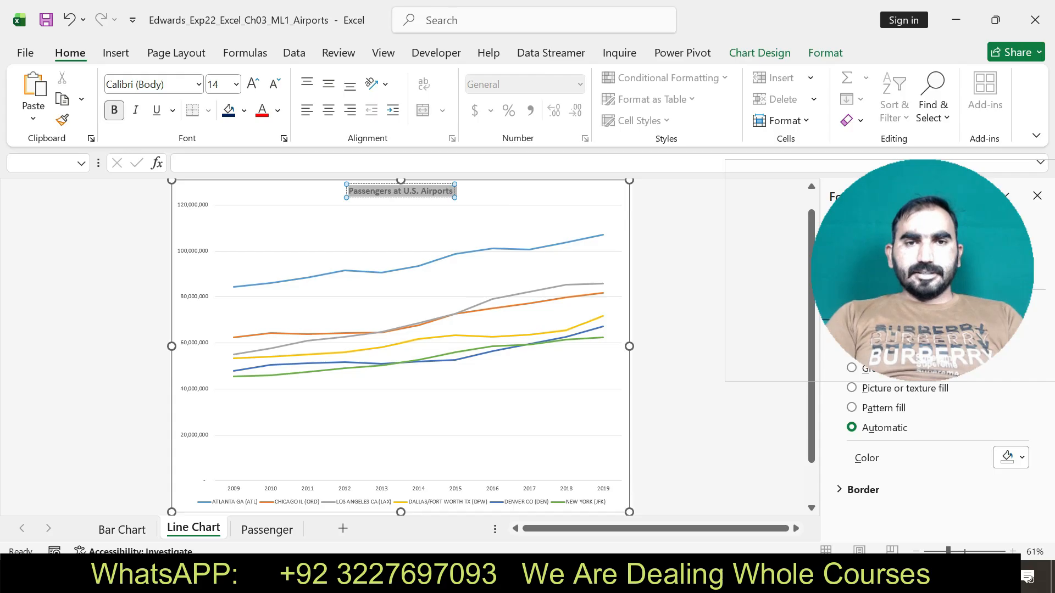
Return to the Word instructions, undo the step 12 highlight, and highlight the step 13 text in yellow.
key(alt+Tab)
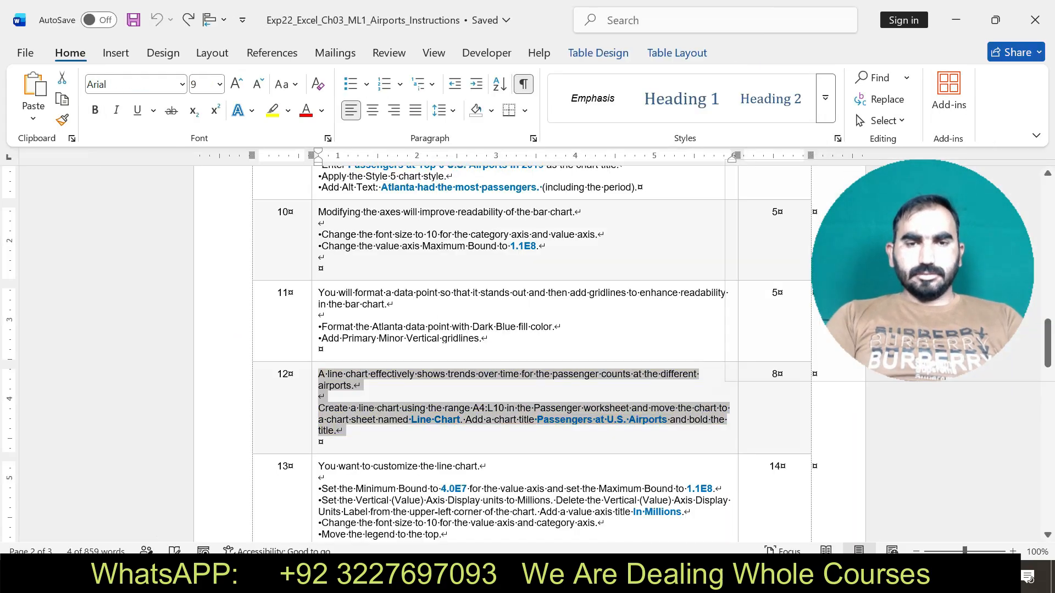
drag(319, 466, 357, 536)
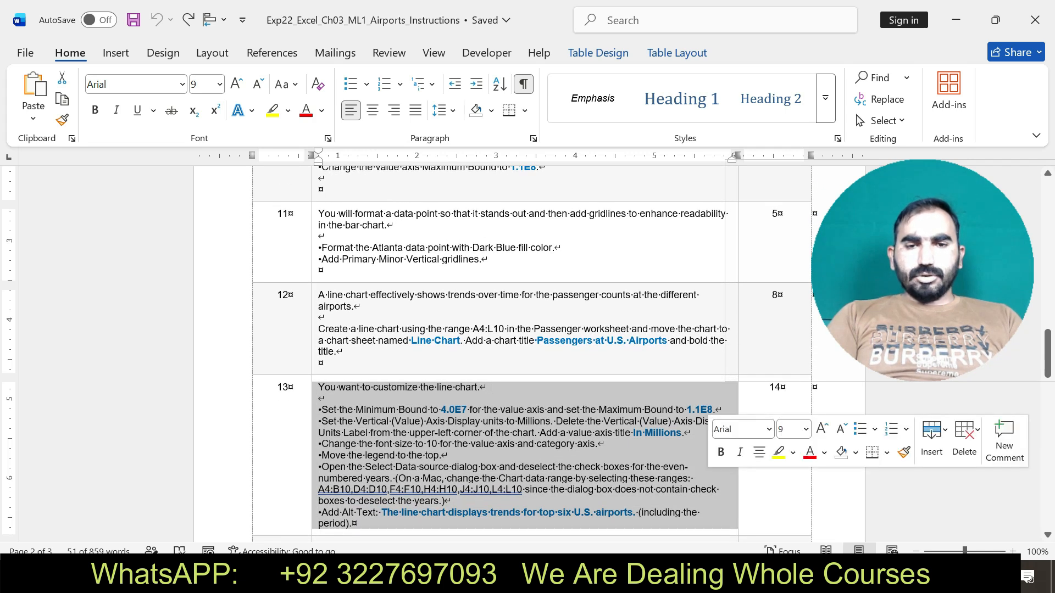
click(778, 452)
Check the bounds instruction in Word's step 13 and set the line chart's value axis Minimum Bound to 4.0E7 in Excel.
drag(322, 409, 714, 409)
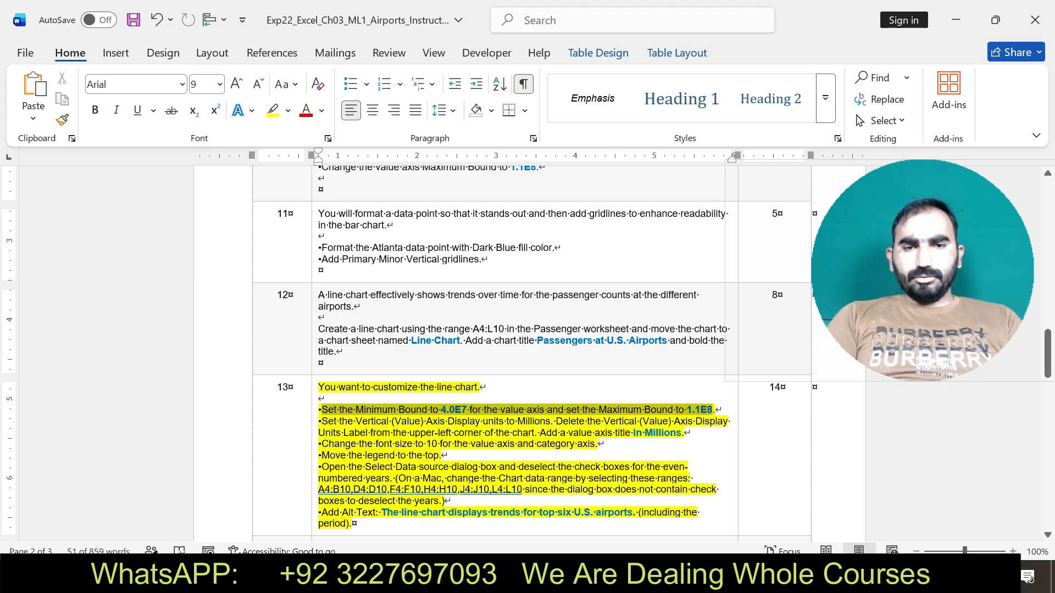
key(alt+Tab)
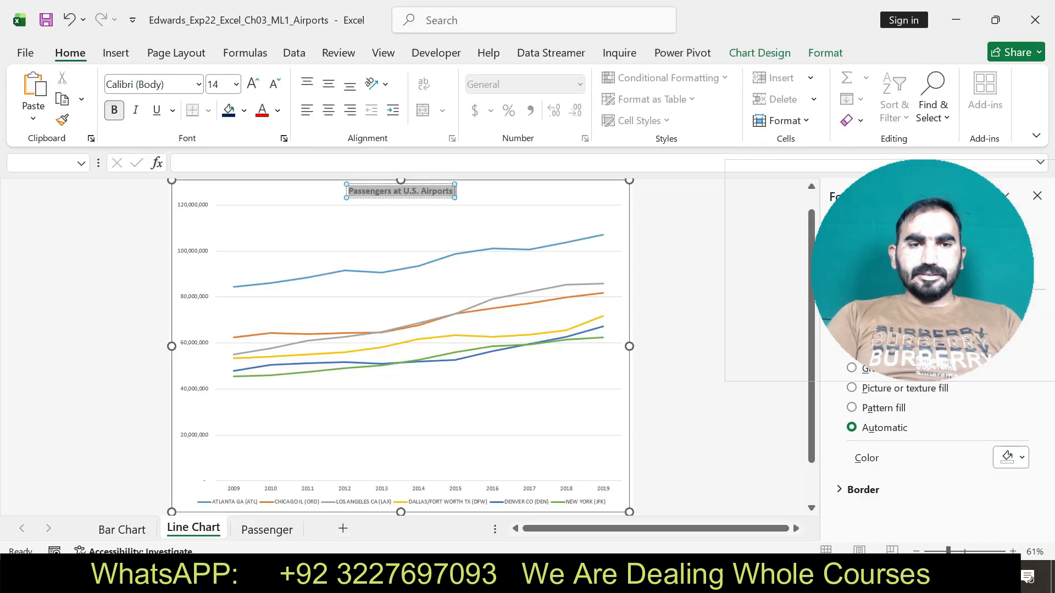
click(193, 345)
right_click(193, 345)
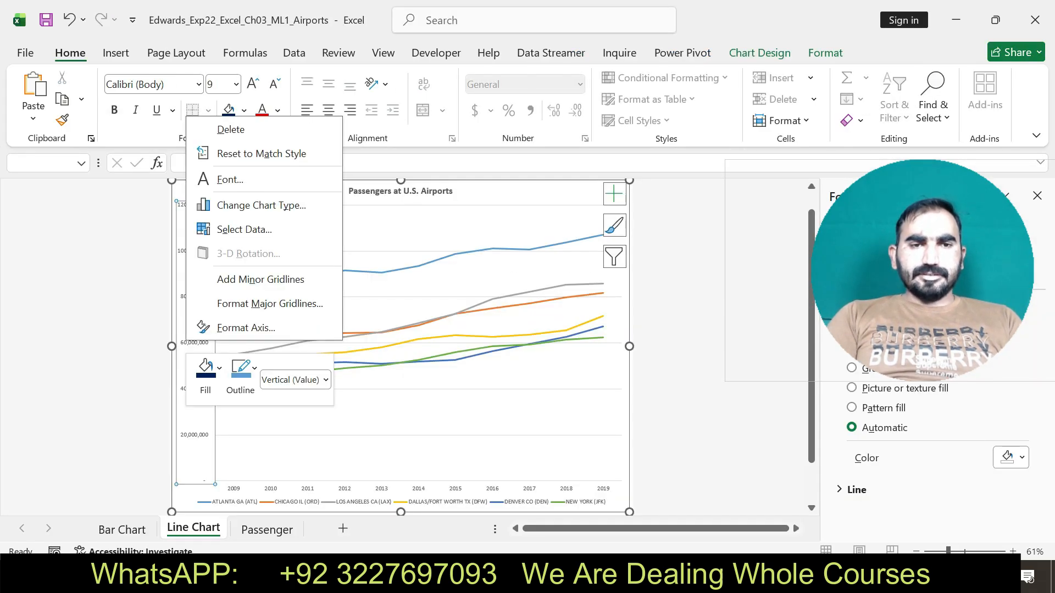
click(246, 327)
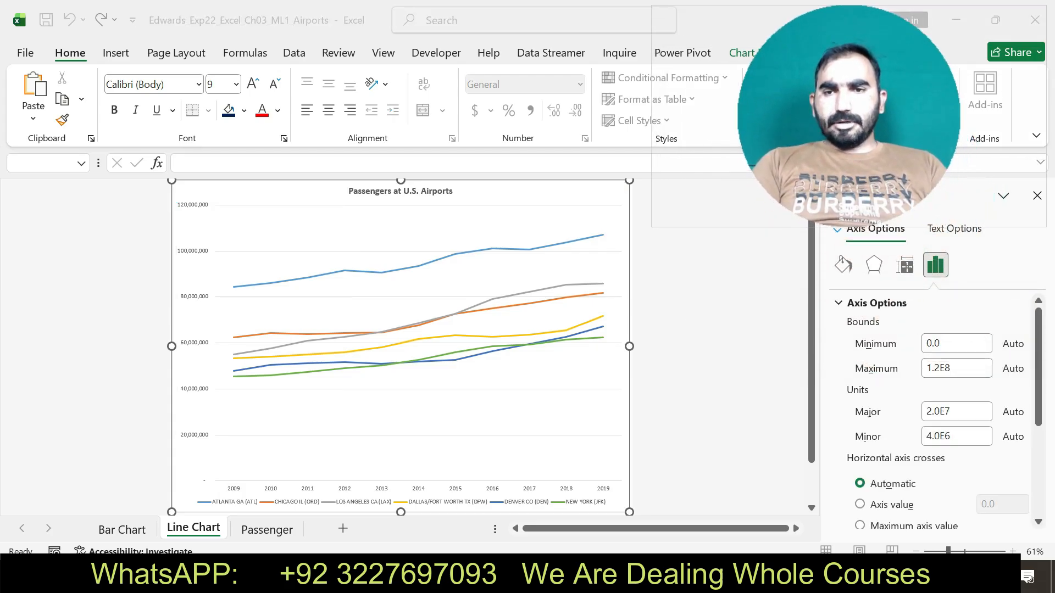
key(alt+Tab)
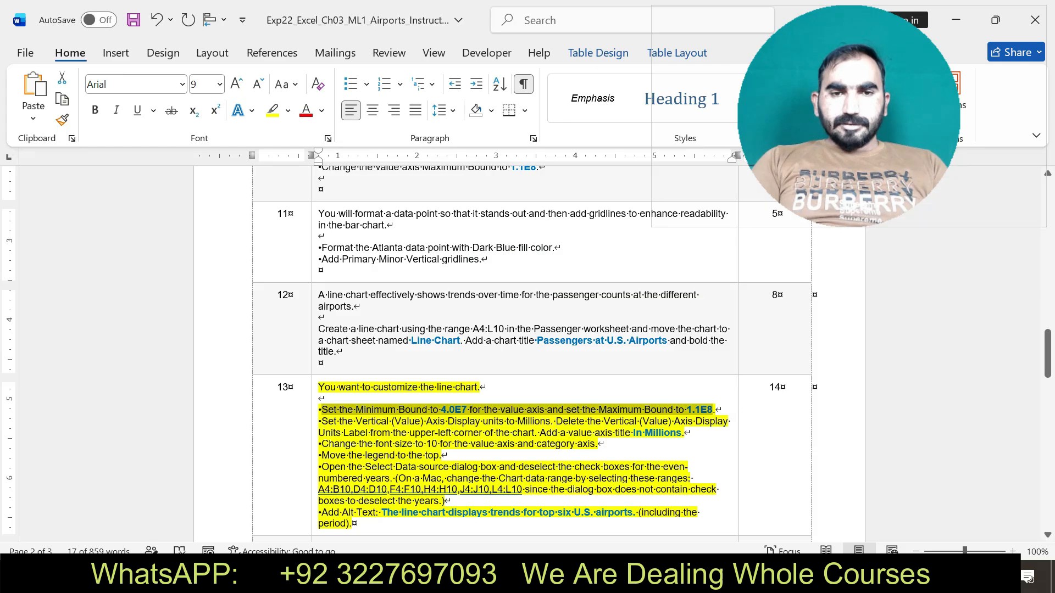
key(alt+Tab)
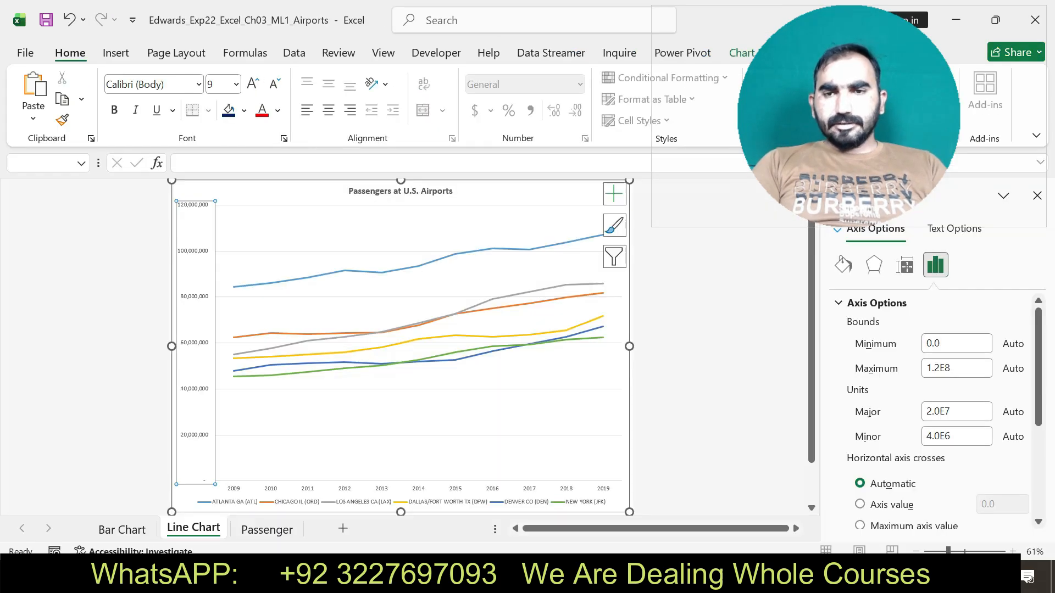
click(956, 344)
key(BackSpace)
text(4.0E7)
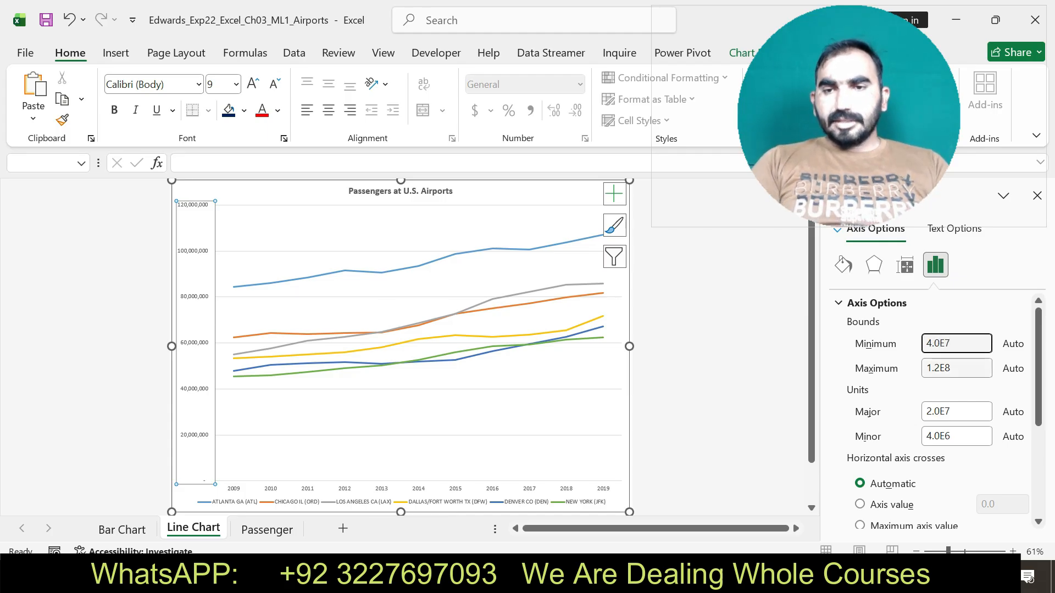
key(Tab)
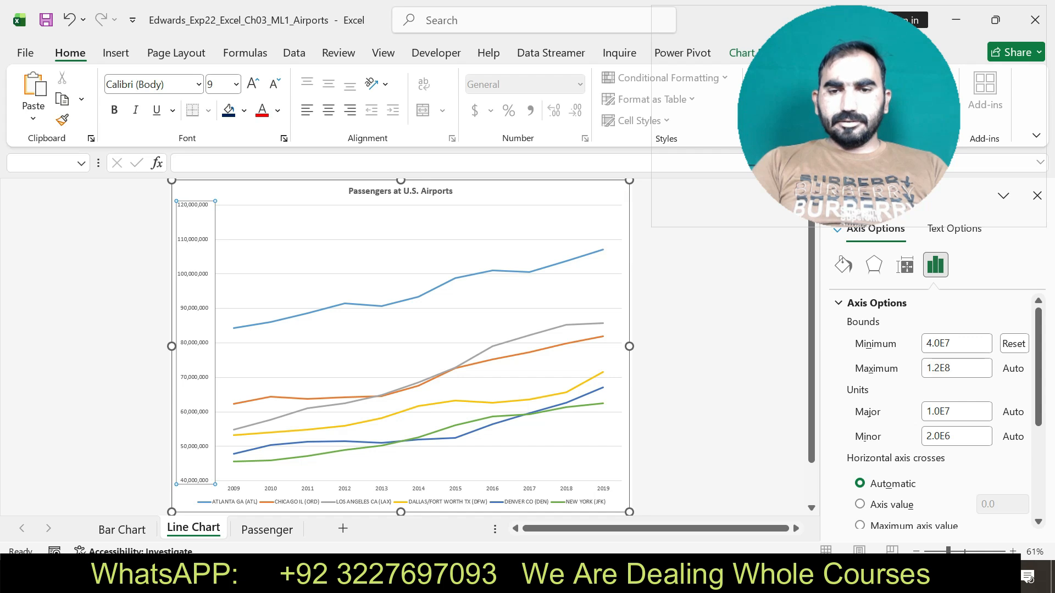
Recheck the bounds instruction in Word and set the line chart's value axis Maximum Bound to 1.1E8 in Excel.
key(alt+Tab)
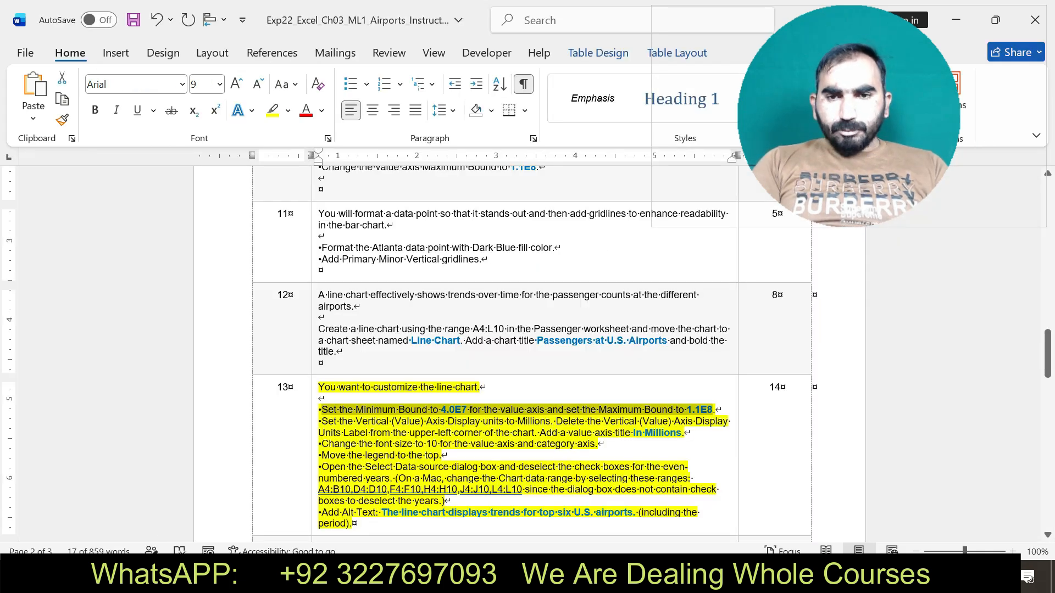
key(alt+Tab)
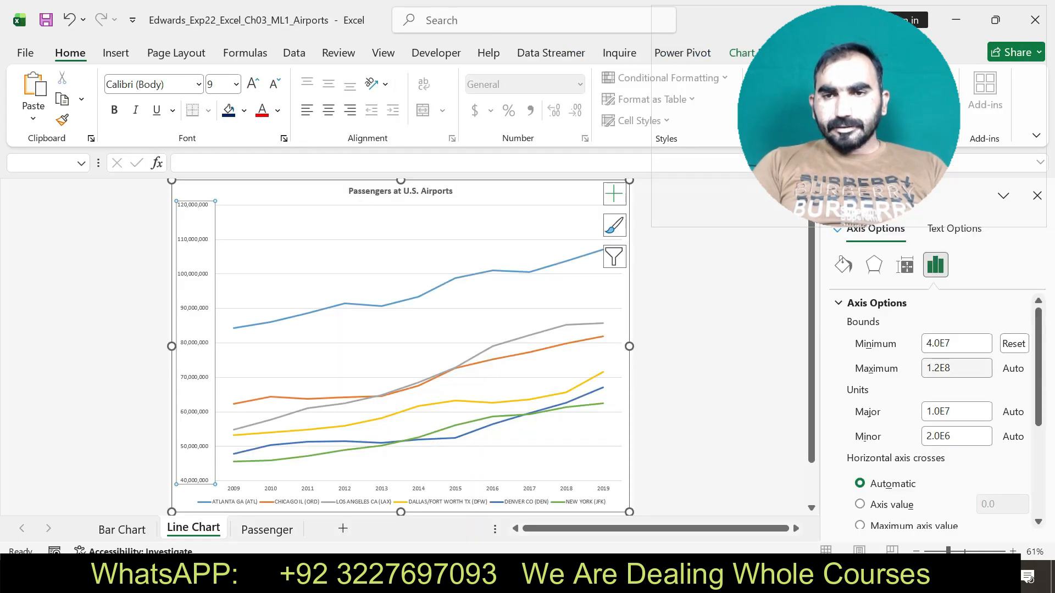
key(BackSpace)
key(BackSpace)
key(BackSpace)
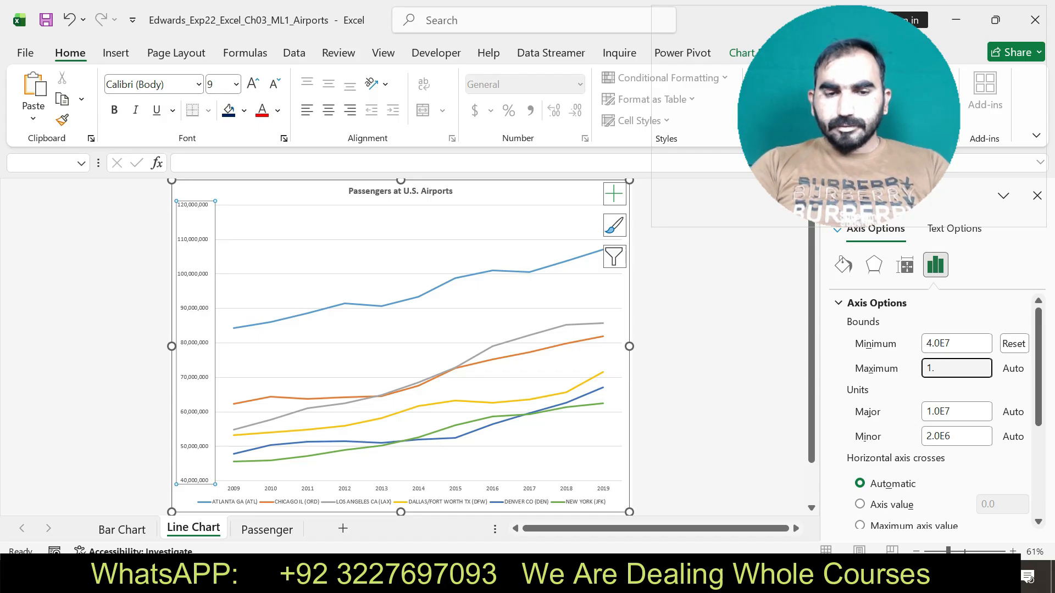
text(1E8)
key(Return)
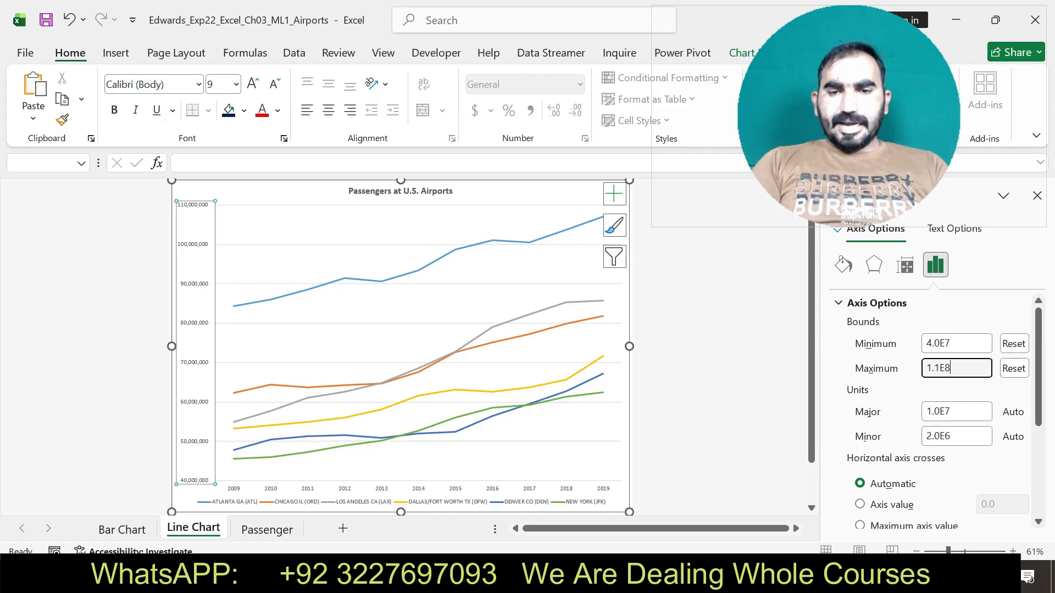
Check the display units instruction in Word's step 13 and set the line chart's value axis Display units to Millions in Excel.
key(alt+Tab)
drag(321, 421, 729, 421)
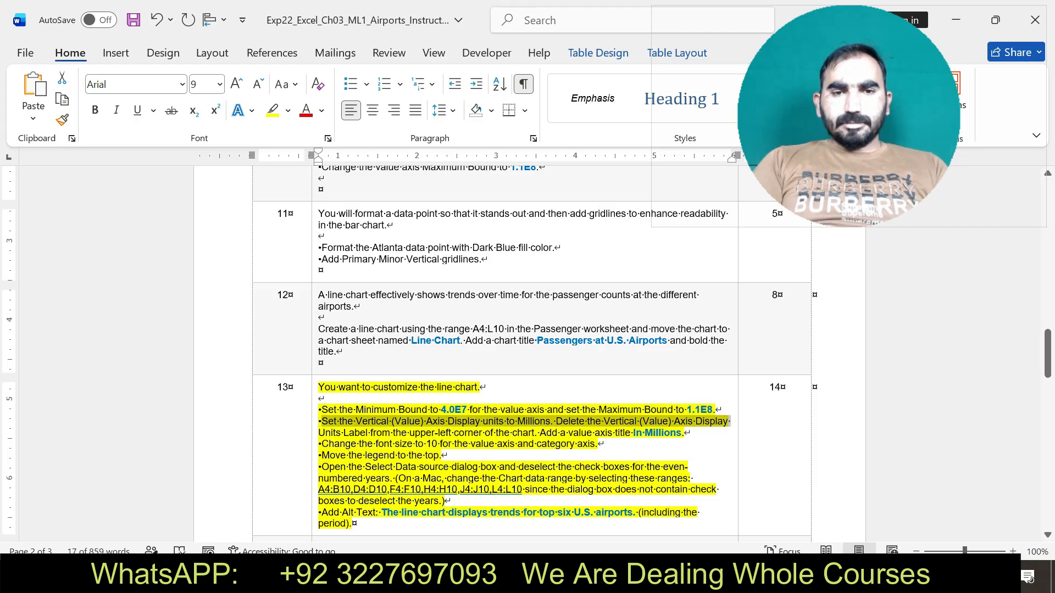
key(alt+Tab)
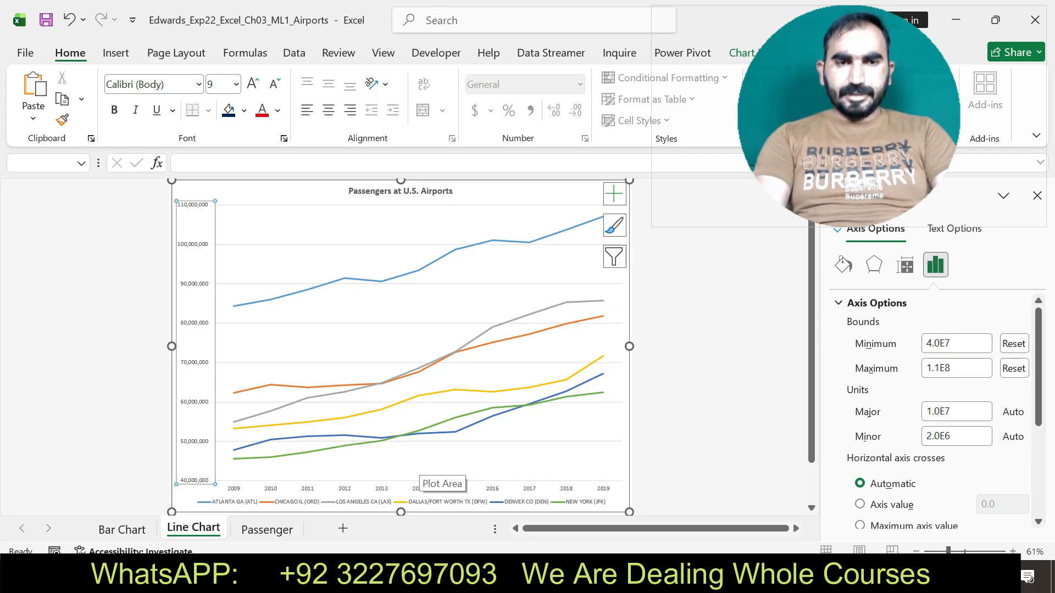
scroll(934, 412, down, 1)
scroll(934, 412, down, 3)
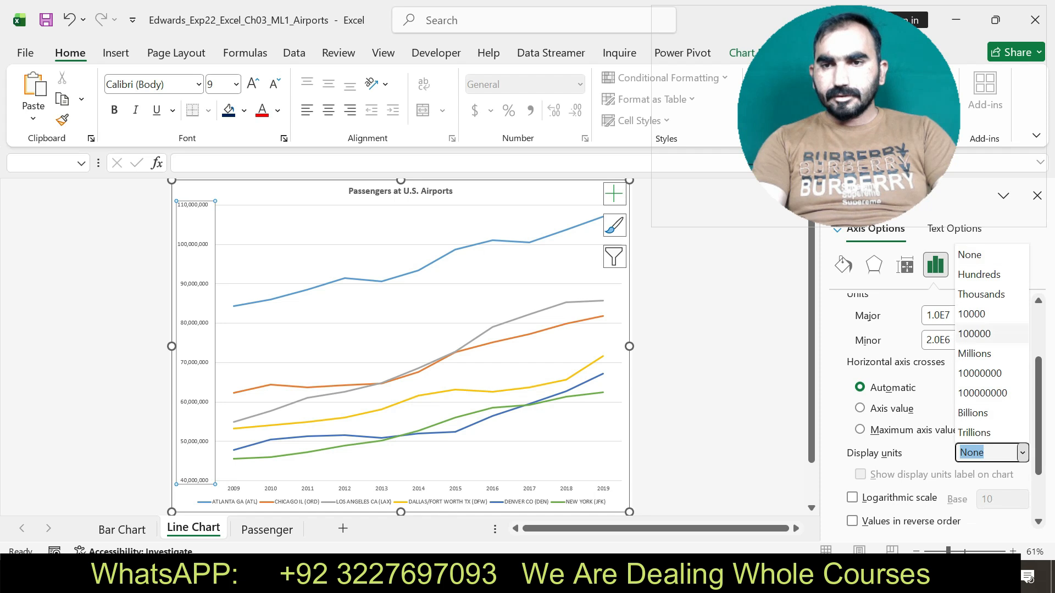
click(975, 354)
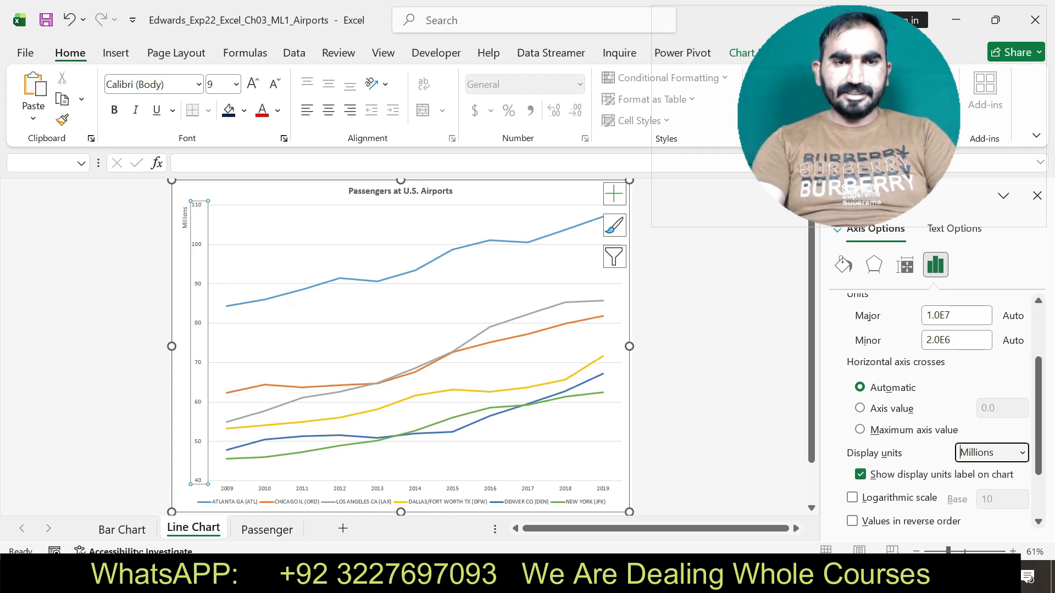
Check the font size instruction in Word and set the line chart's value axis and category axis labels to size 10 in Excel.
key(alt+Tab)
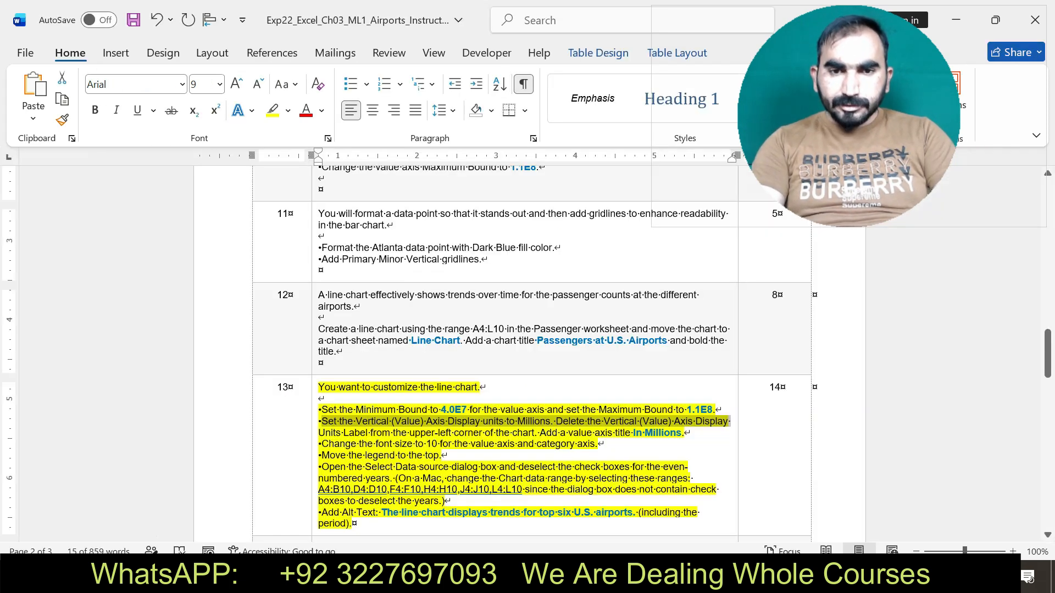
drag(321, 444, 596, 444)
key(alt+Tab)
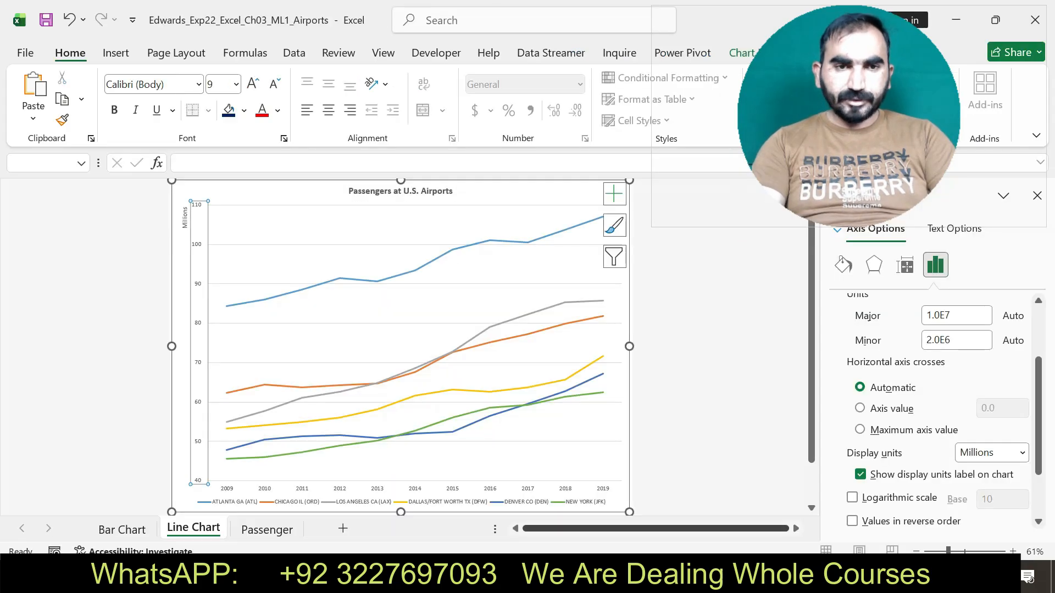
click(236, 84)
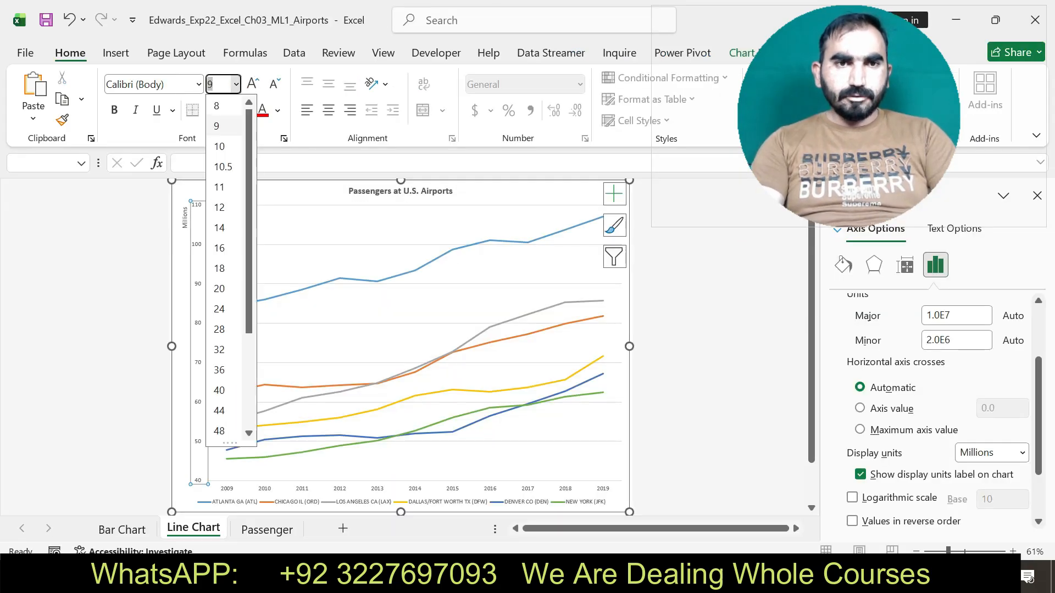
click(223, 146)
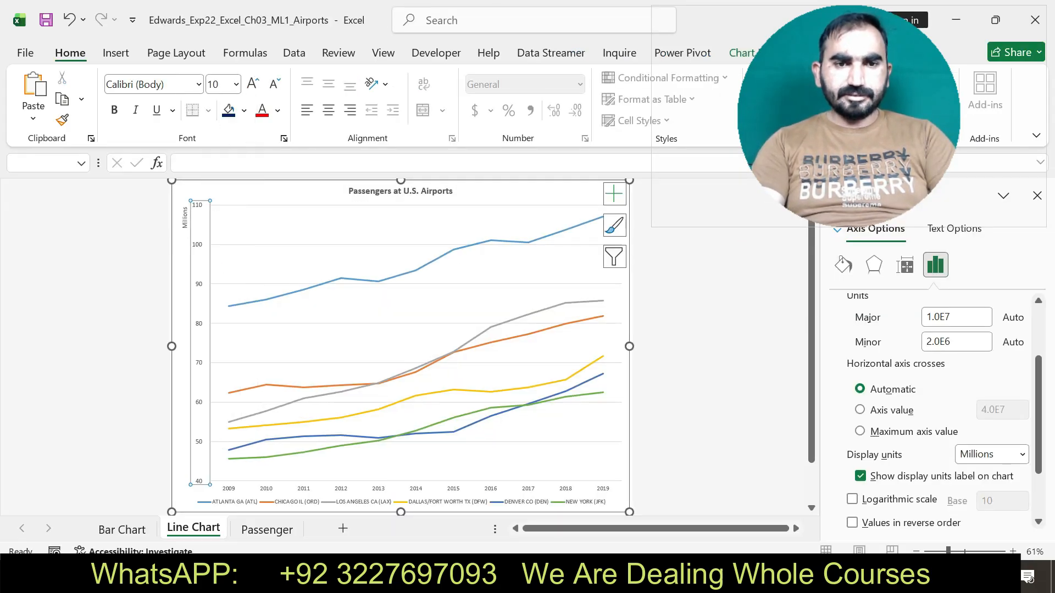
click(304, 488)
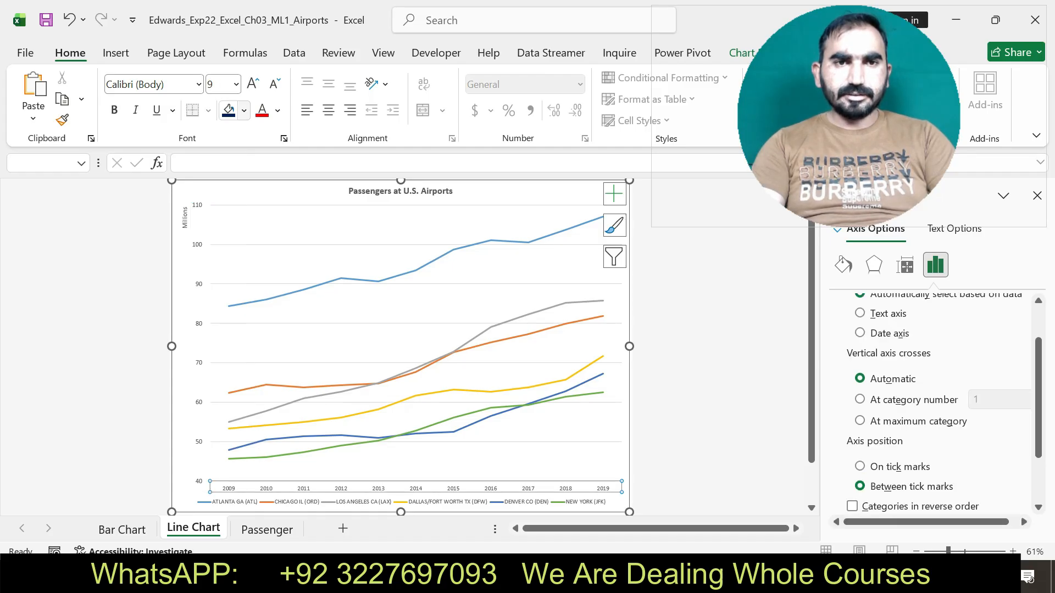
click(236, 84)
click(222, 145)
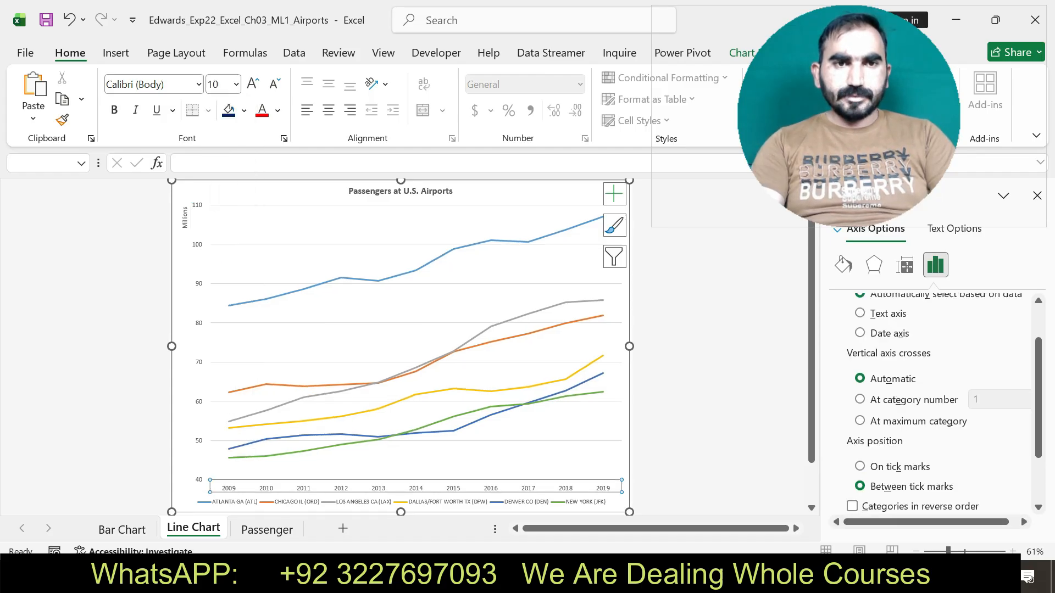
Check the legend instruction in Word's step 13 and move the line chart's legend to the top in Excel.
key(alt+Tab)
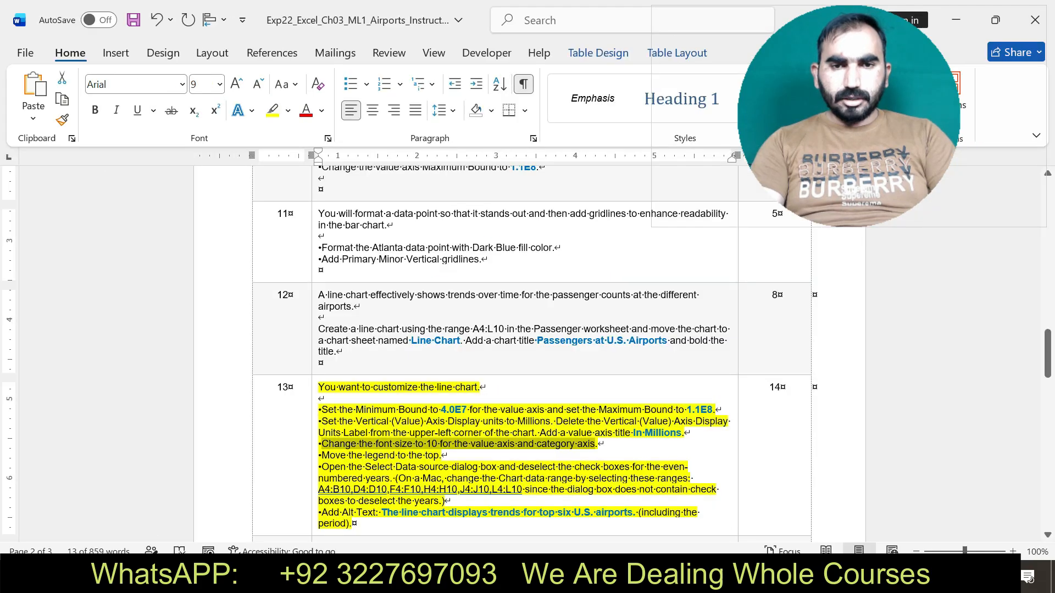
drag(322, 456, 450, 467)
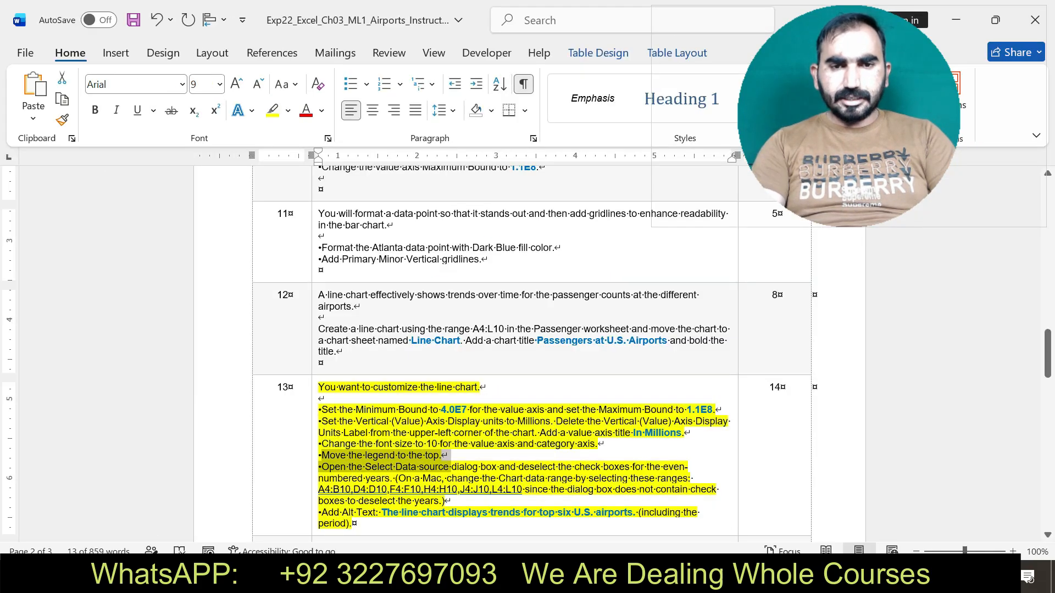
key(alt+Tab)
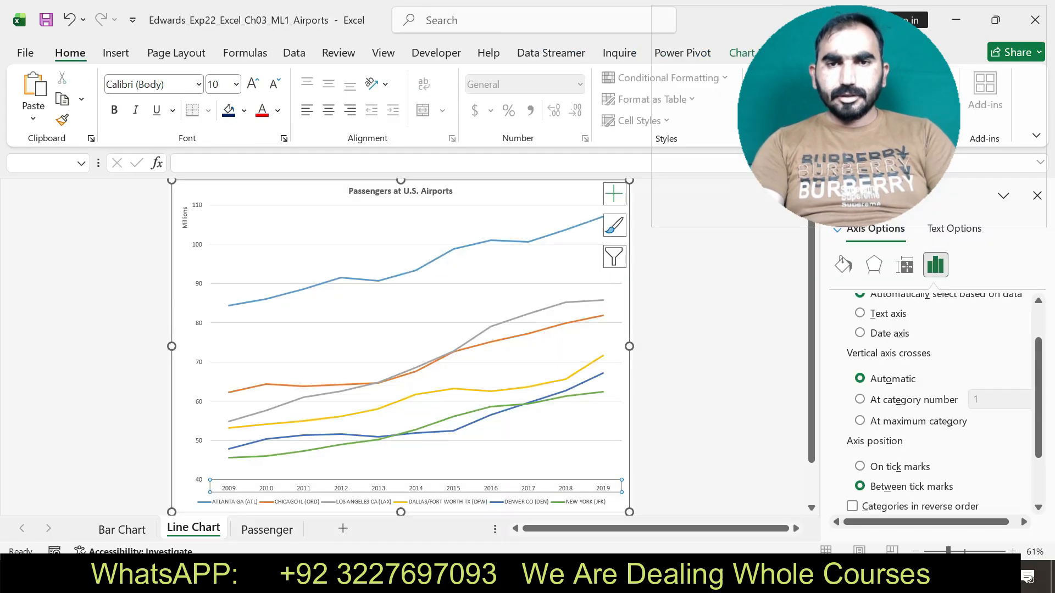
click(614, 194)
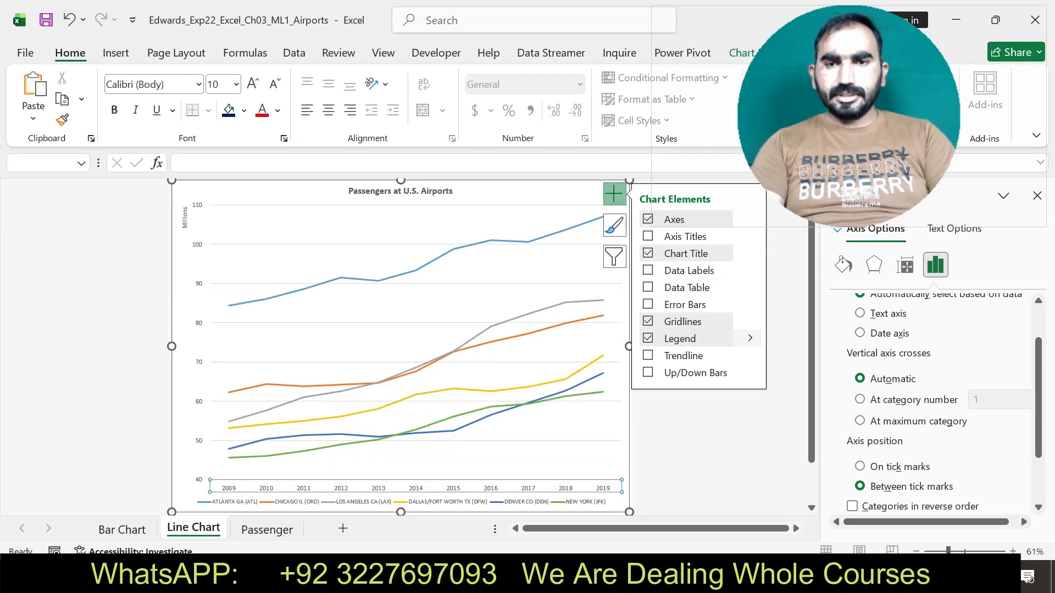
click(750, 338)
click(784, 366)
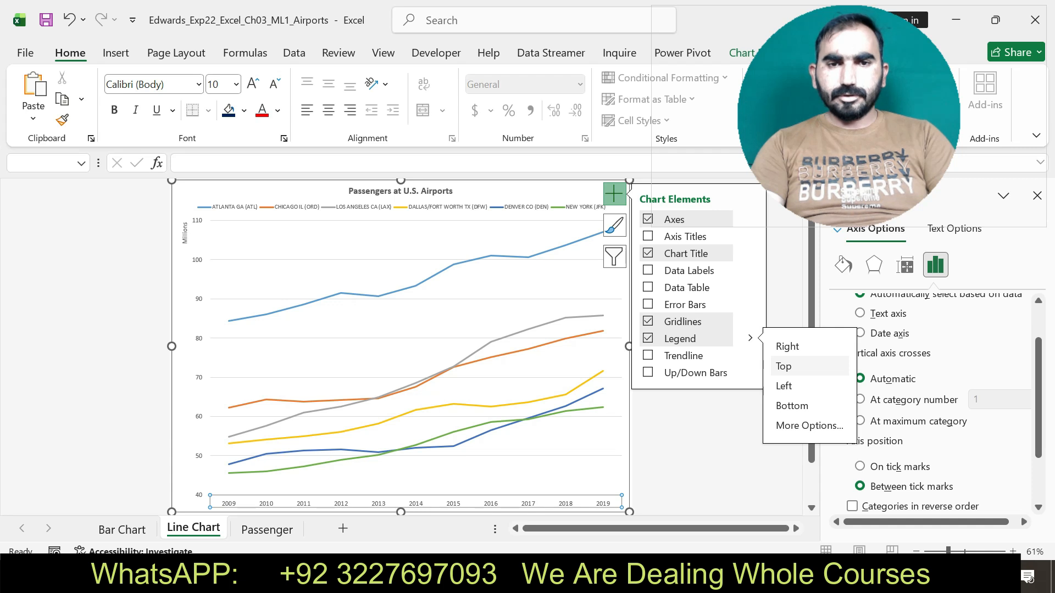
click(707, 440)
Check the even-numbered years instruction in Word, open the line chart's Select Data Source dialog in Excel, and return to Word to recheck it.
key(alt+Tab)
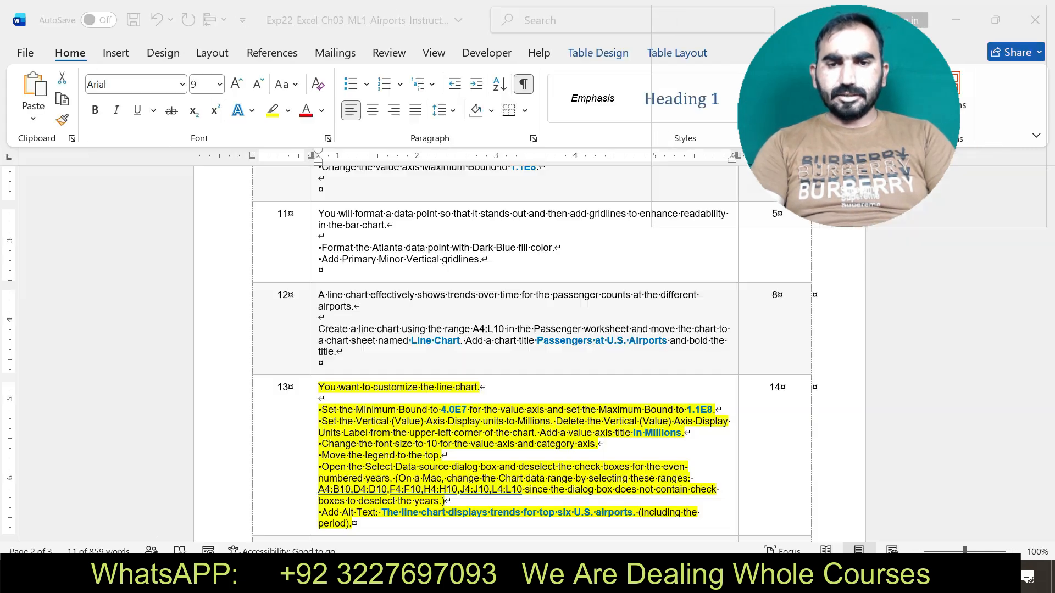
click(338, 479)
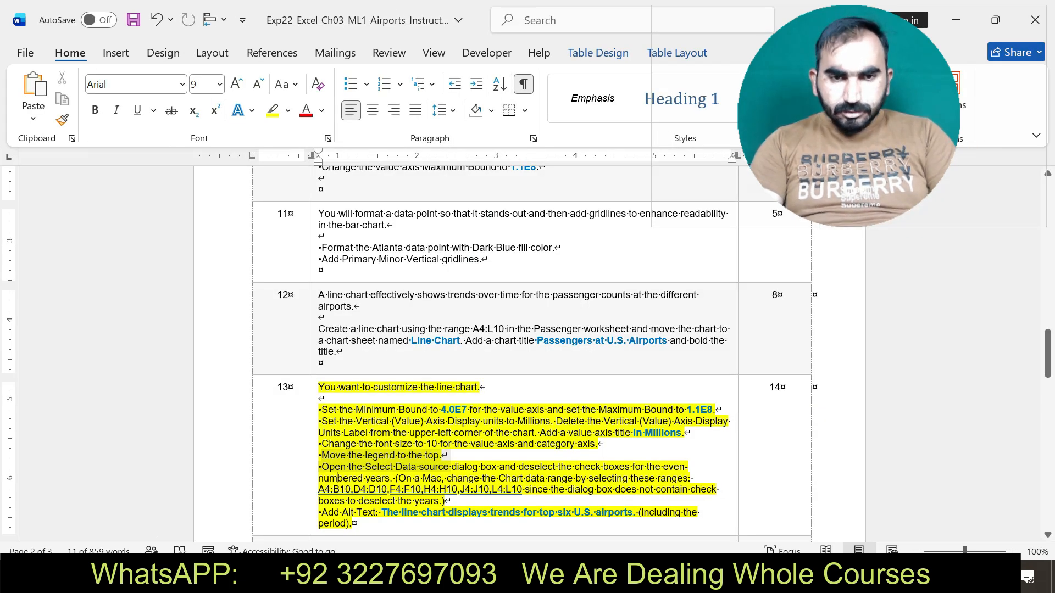
drag(321, 467, 452, 501)
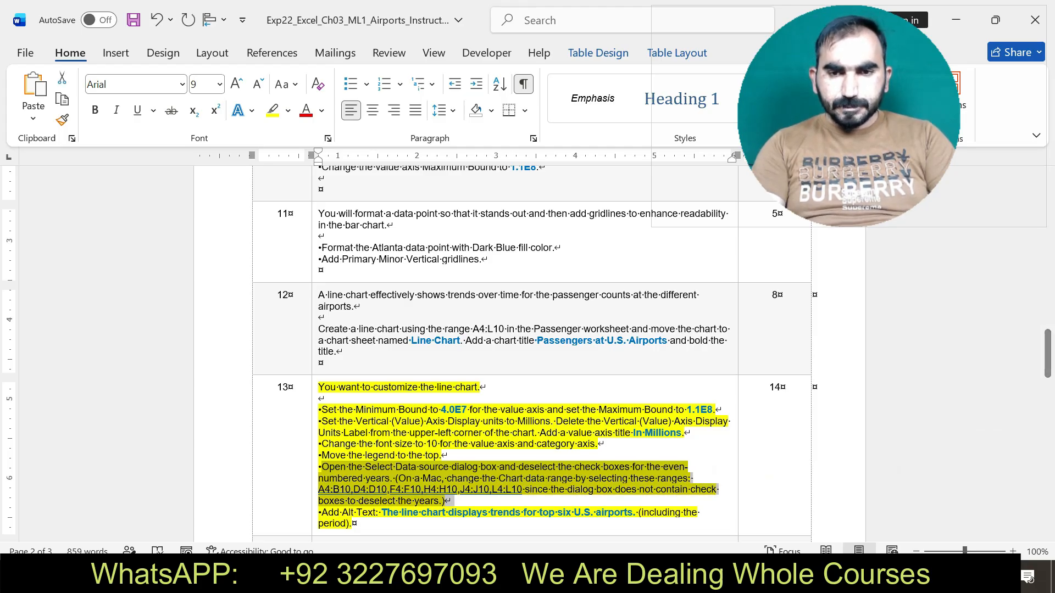
key(alt+Tab)
click(415, 322)
right_click(438, 325)
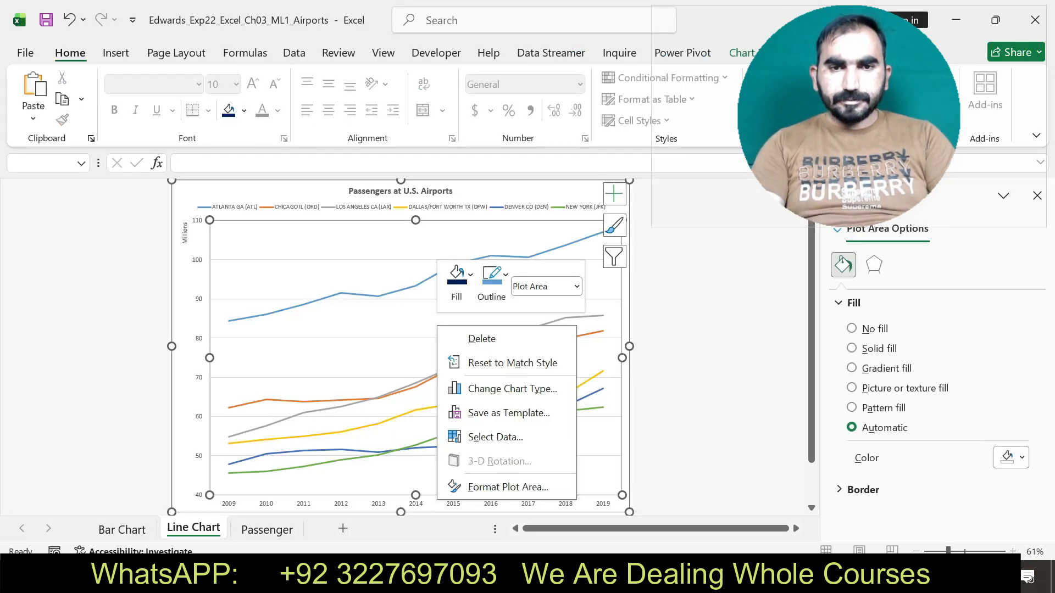
click(484, 437)
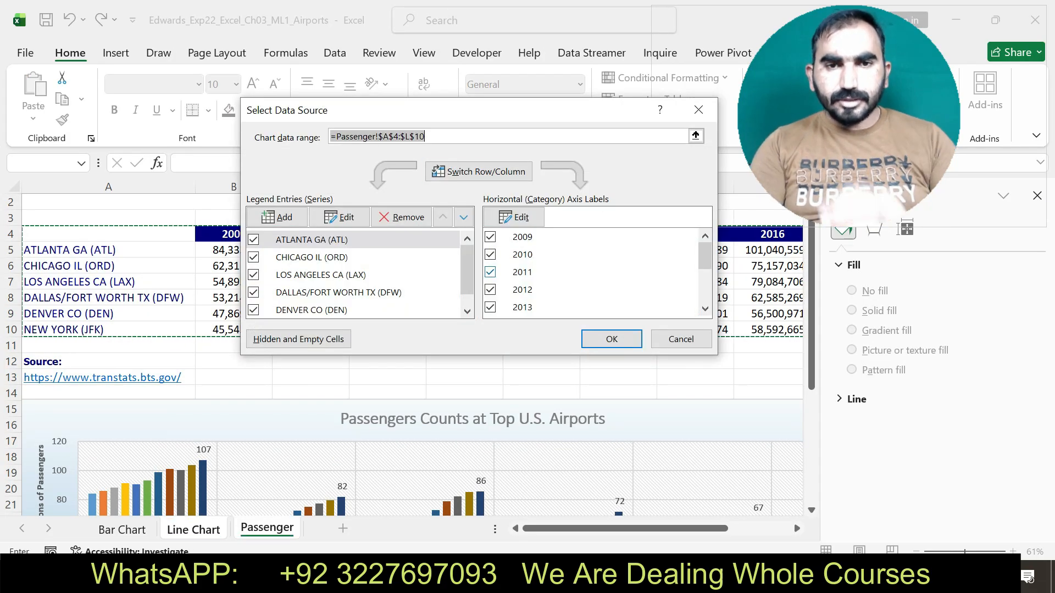
key(alt+Tab)
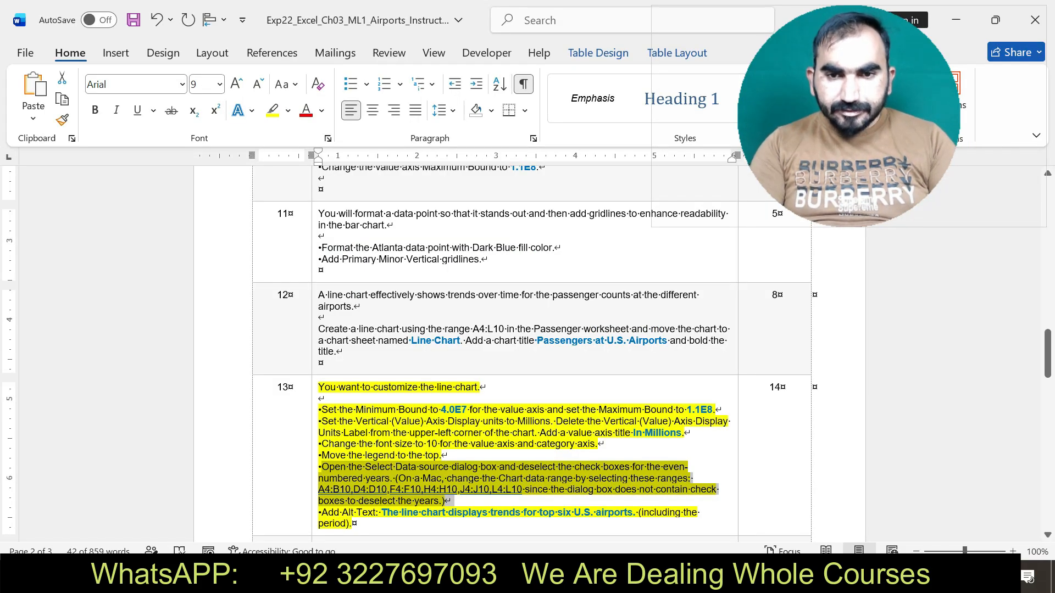
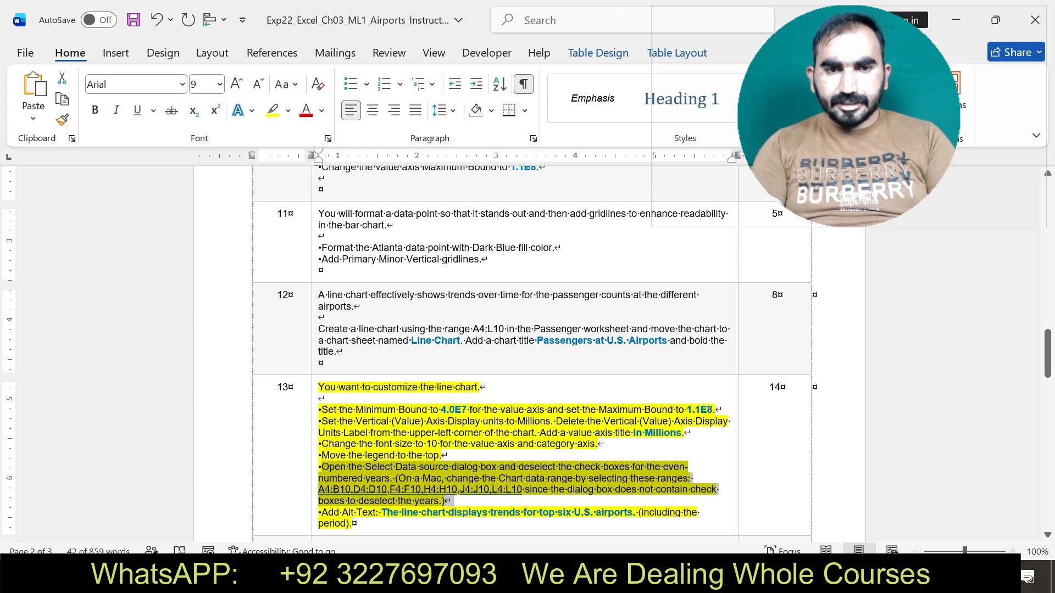
Switch to Excel and deselect 2010, 2012, 2016 and 2018 in the line chart's horizontal axis categories, then apply the data source change.
key(alt+Tab)
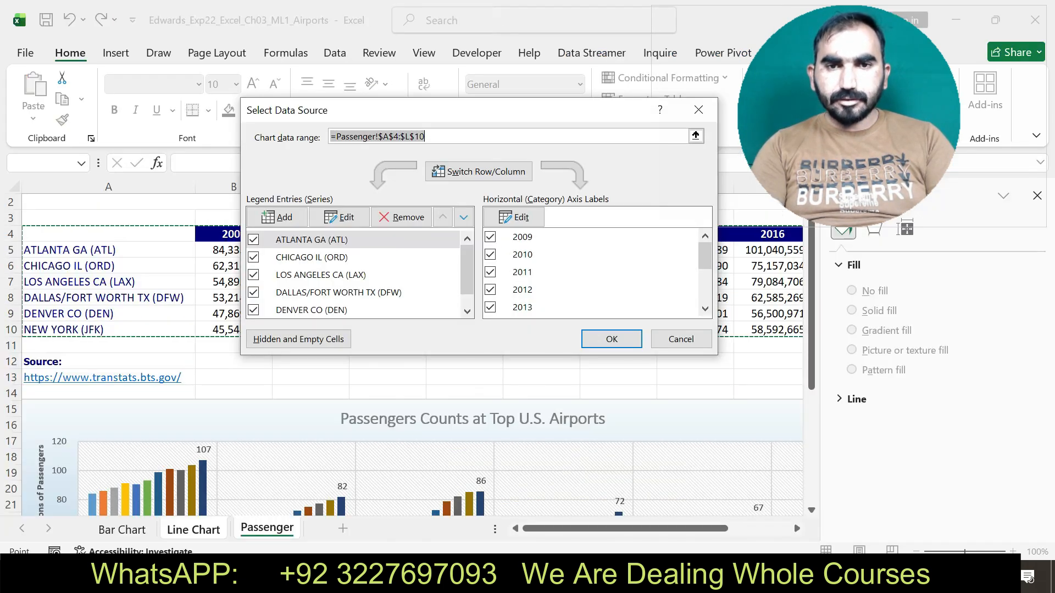
click(490, 254)
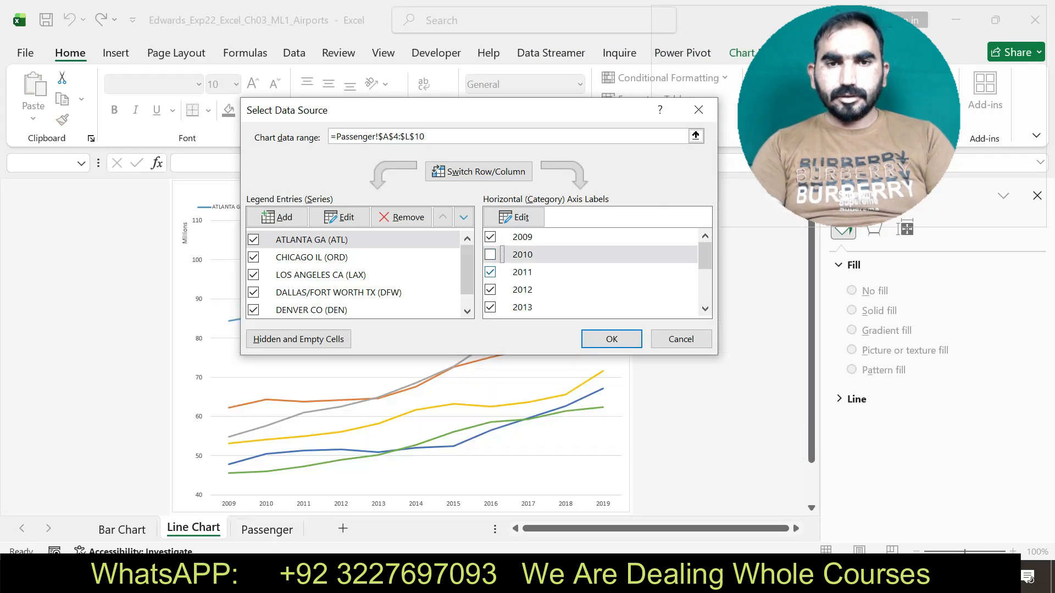
click(490, 290)
drag(705, 256, 705, 270)
click(490, 281)
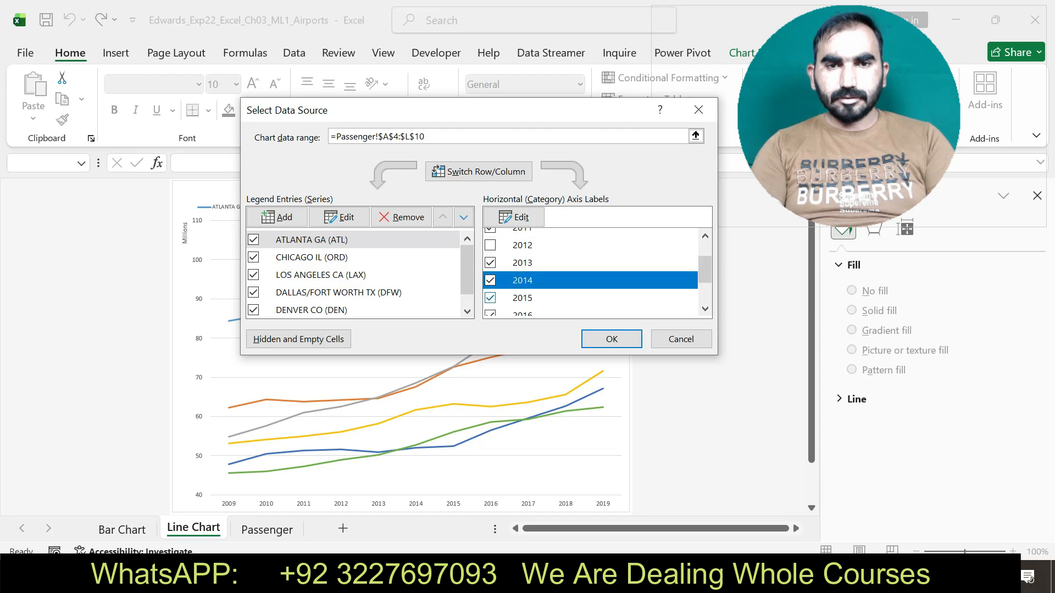
click(490, 313)
drag(705, 270, 705, 288)
click(490, 290)
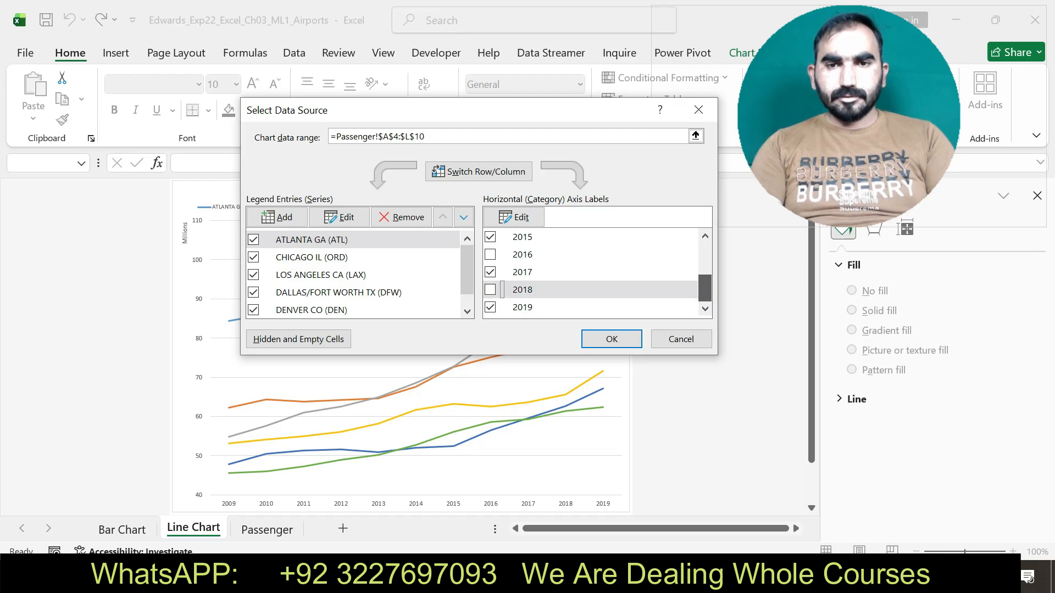
click(611, 339)
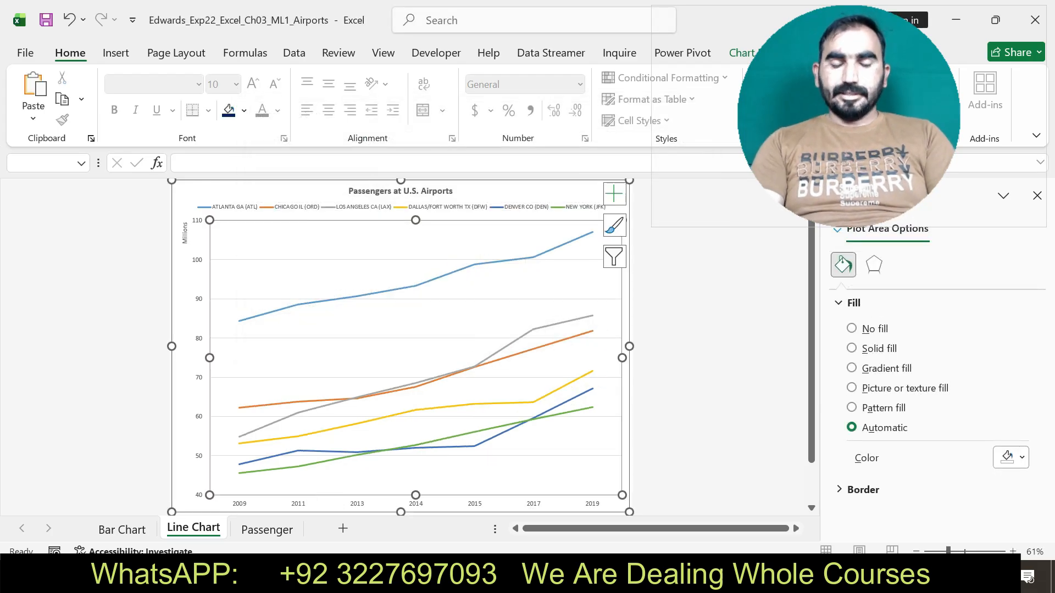
Copy the alt text from Word's step 13 and set the line chart's alt text in Excel to "The line chart displays trends for top six U.S. airports.".
click(626, 577)
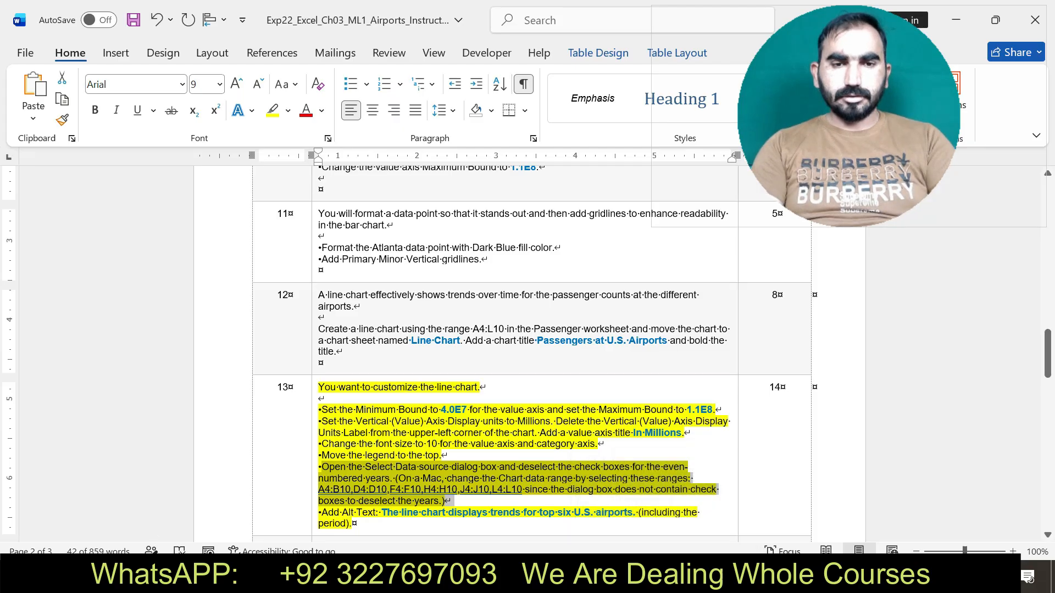
drag(322, 513, 633, 512)
key(ctrl+c)
click(422, 525)
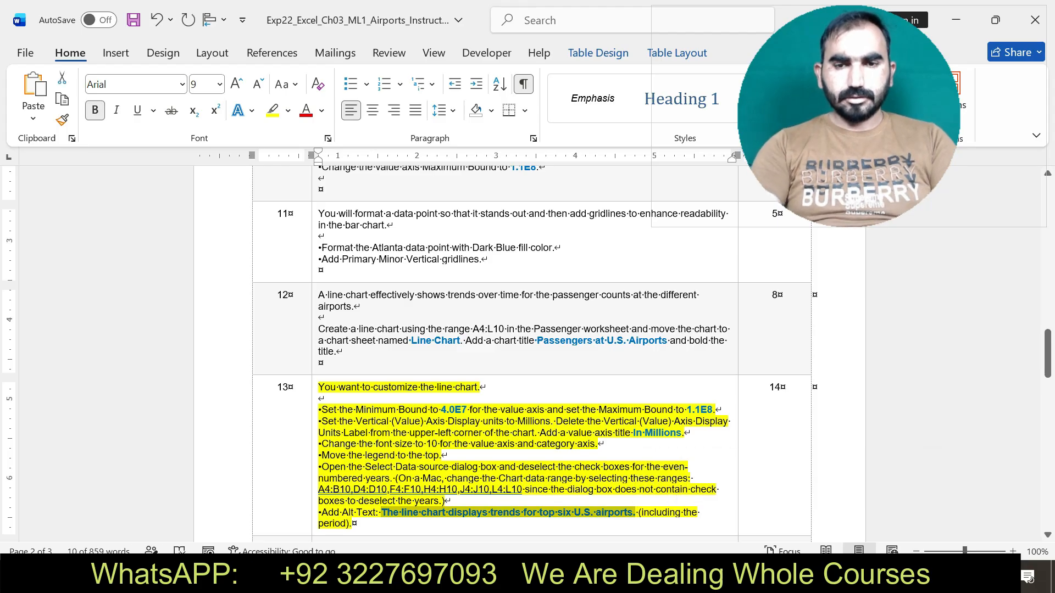
key(alt+Tab)
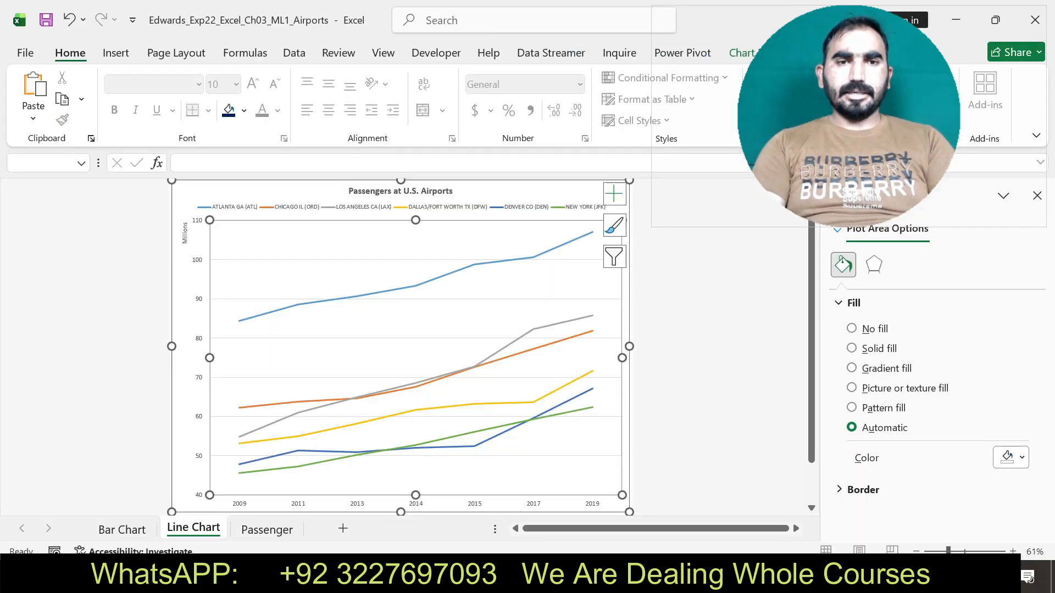
right_click(311, 231)
click(369, 532)
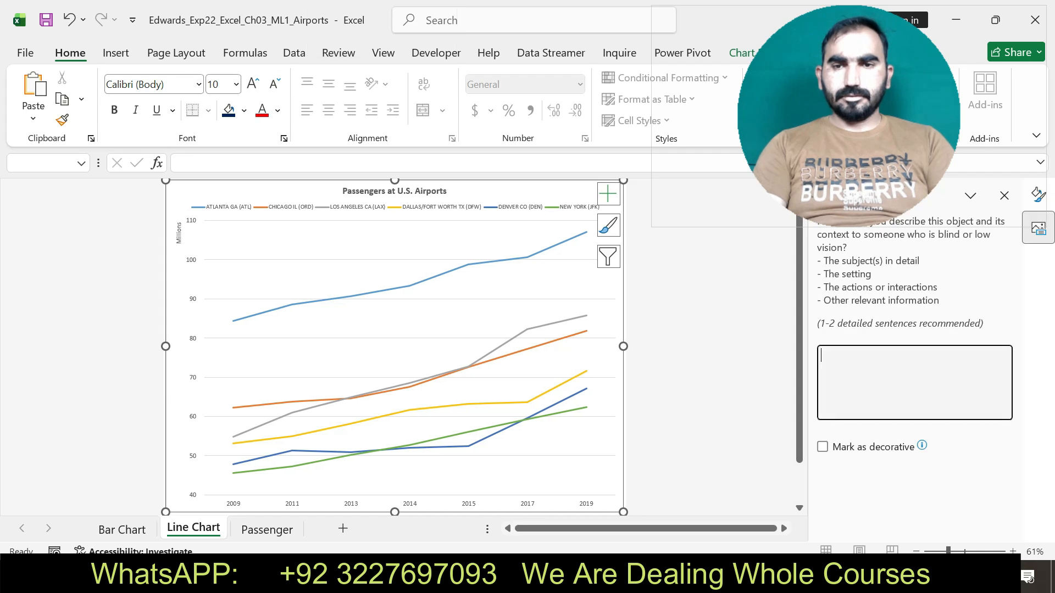
key(ctrl+v)
text(.)
drag(849, 116, 794, 88)
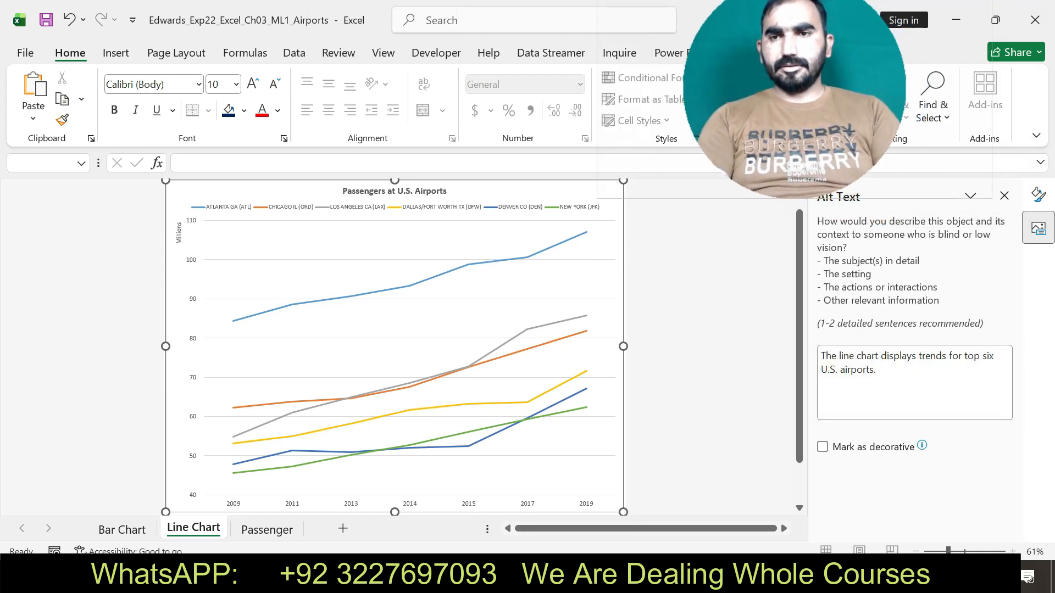
click(1004, 196)
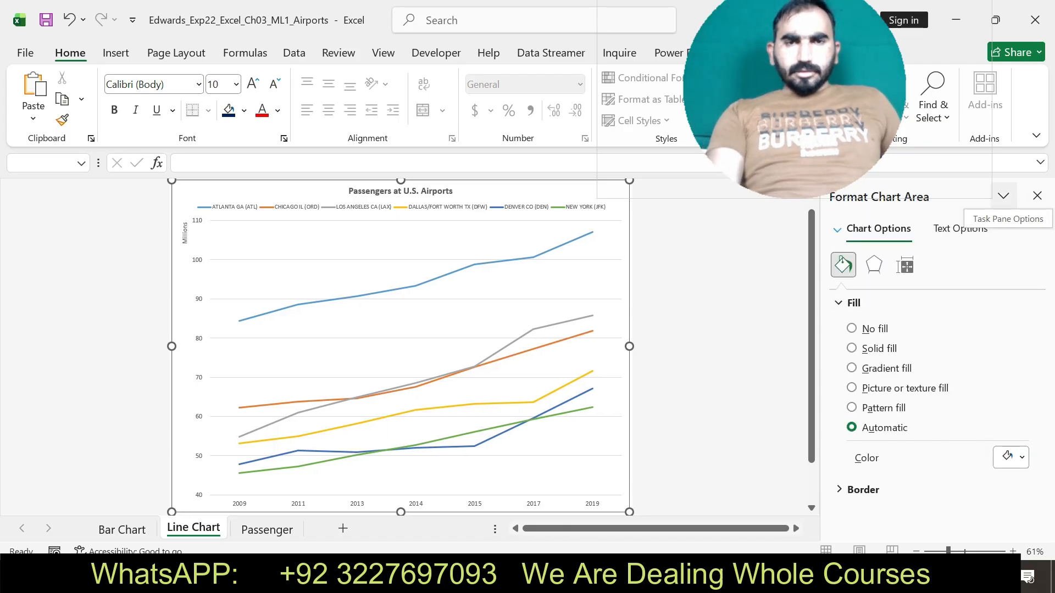
drag(795, 86, 811, 142)
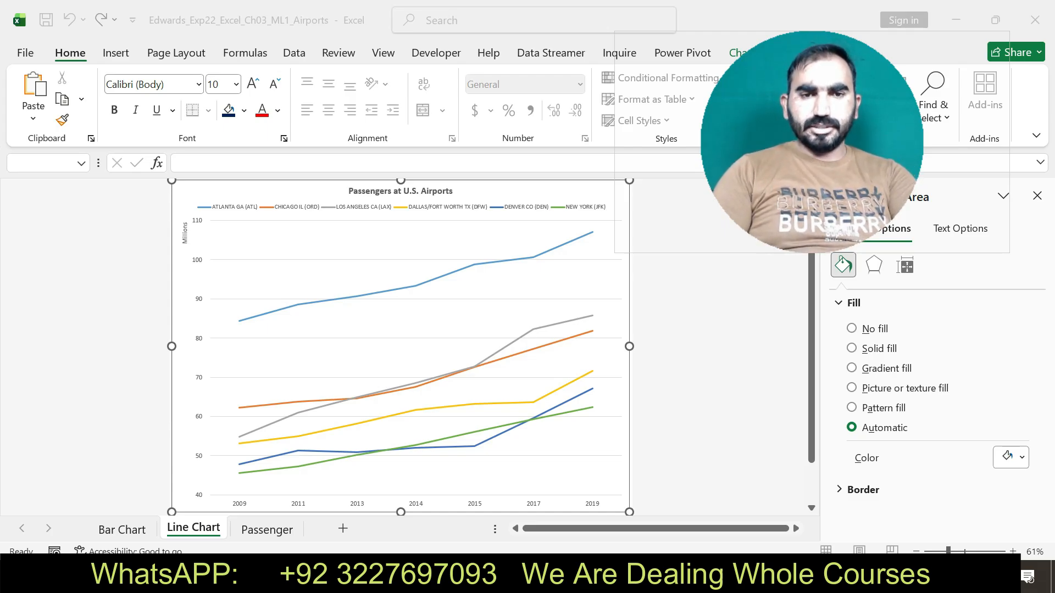
Switch to Word, undo the yellow highlight on step 13, and highlight the step 14 sparkline instructions in yellow.
key(alt+Tab)
key(ctrl+z)
drag(1048, 354, 1047, 381)
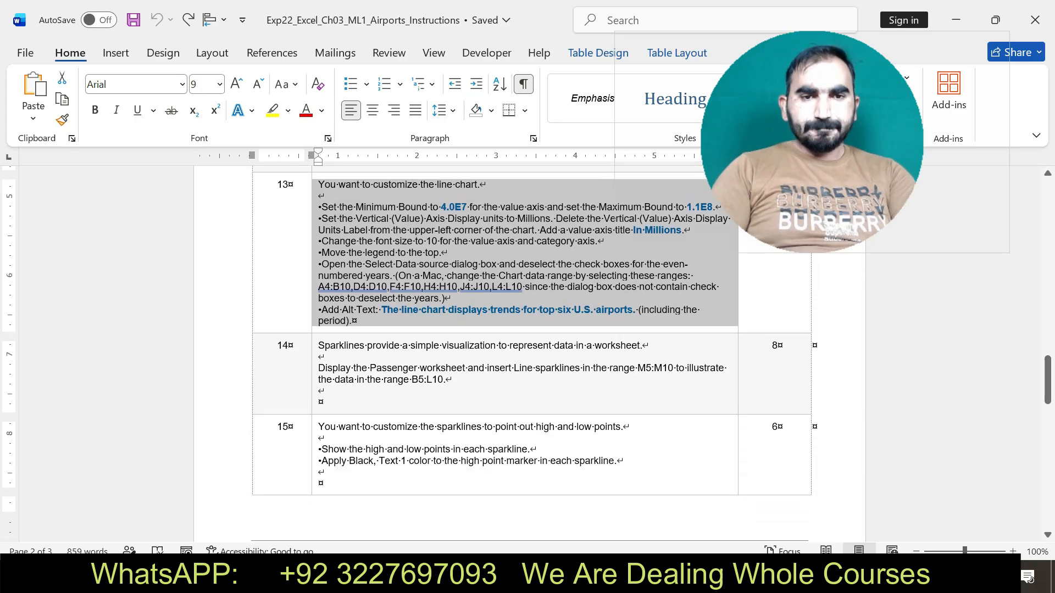
click(315, 357)
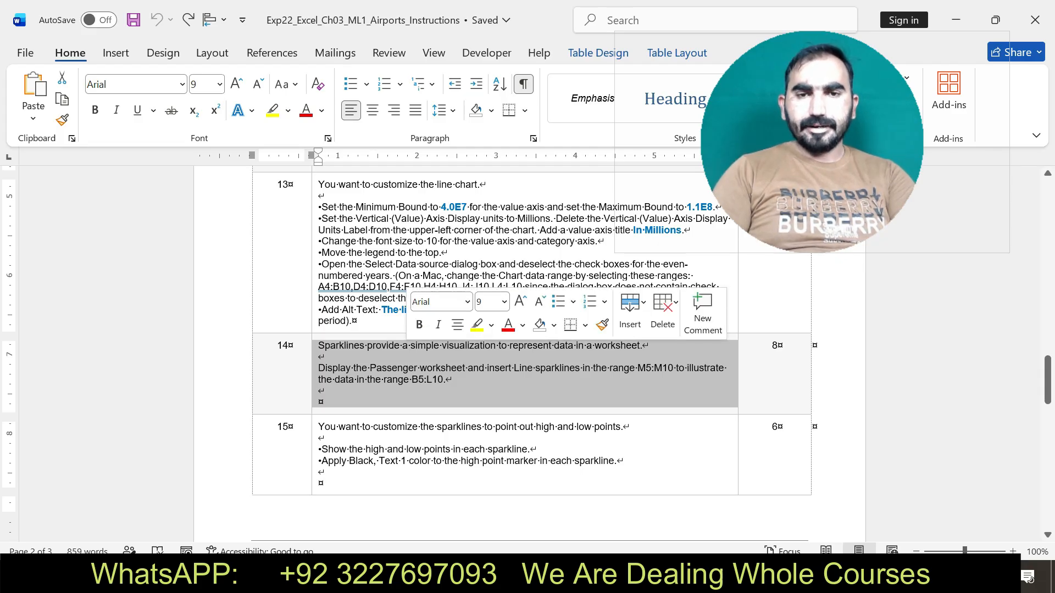
drag(812, 142, 912, 132)
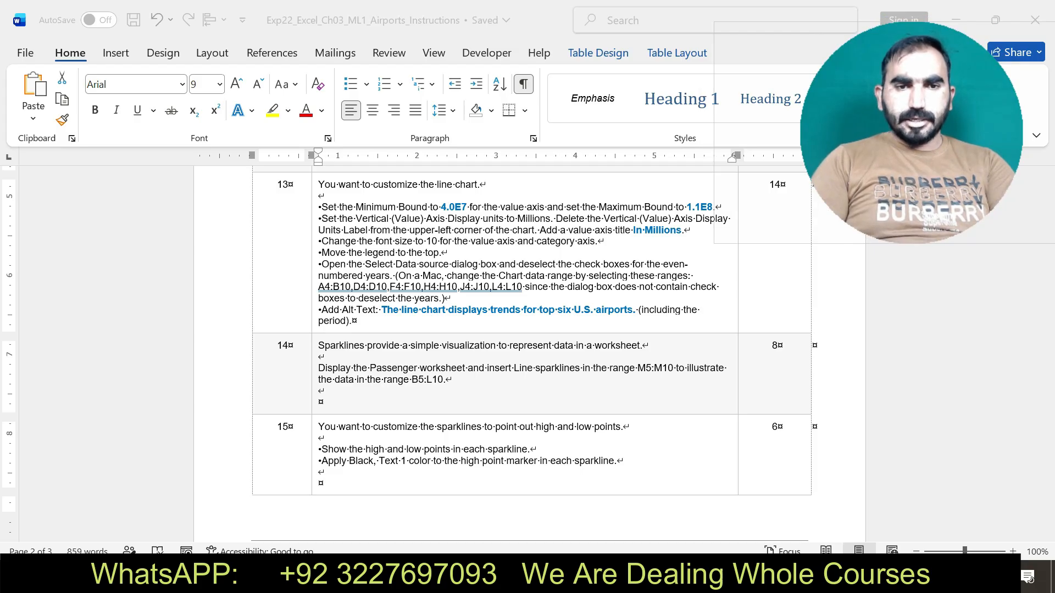
key(alt+Tab)
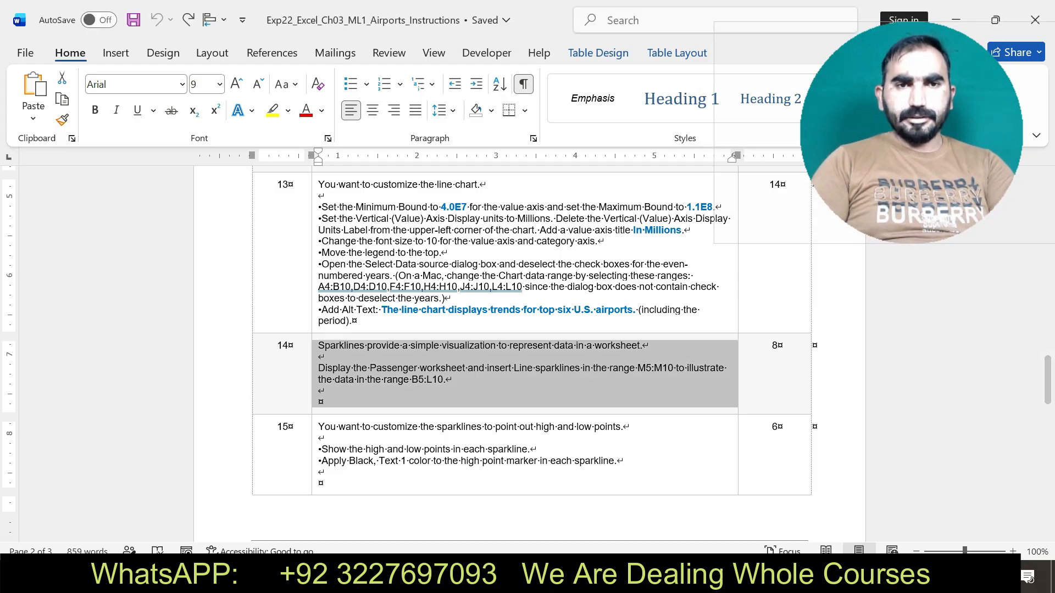
click(272, 110)
Copy the data range B5:L10 from Word's step 14 and select that range on the Passenger worksheet in Excel.
drag(411, 379, 443, 380)
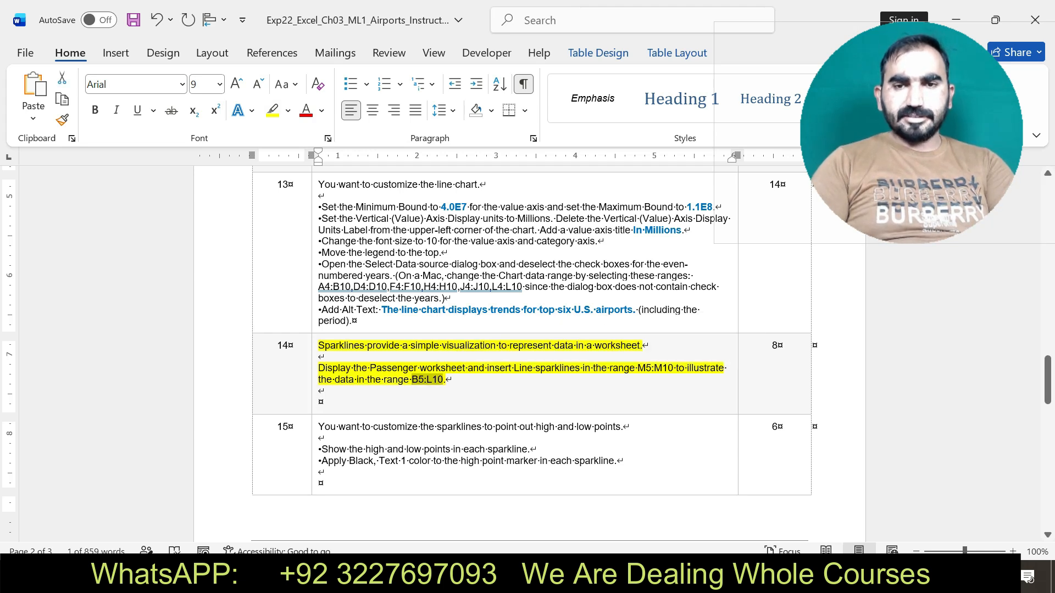
key(alt+Tab)
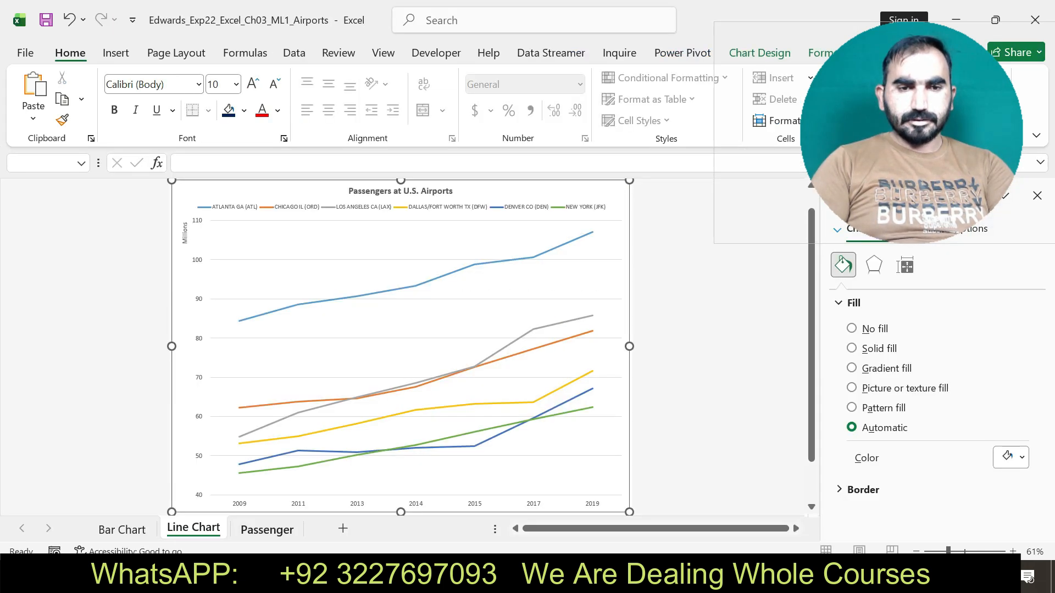
click(267, 530)
click(43, 163)
key(BackSpace)
text(B5:L10)
key(Return)
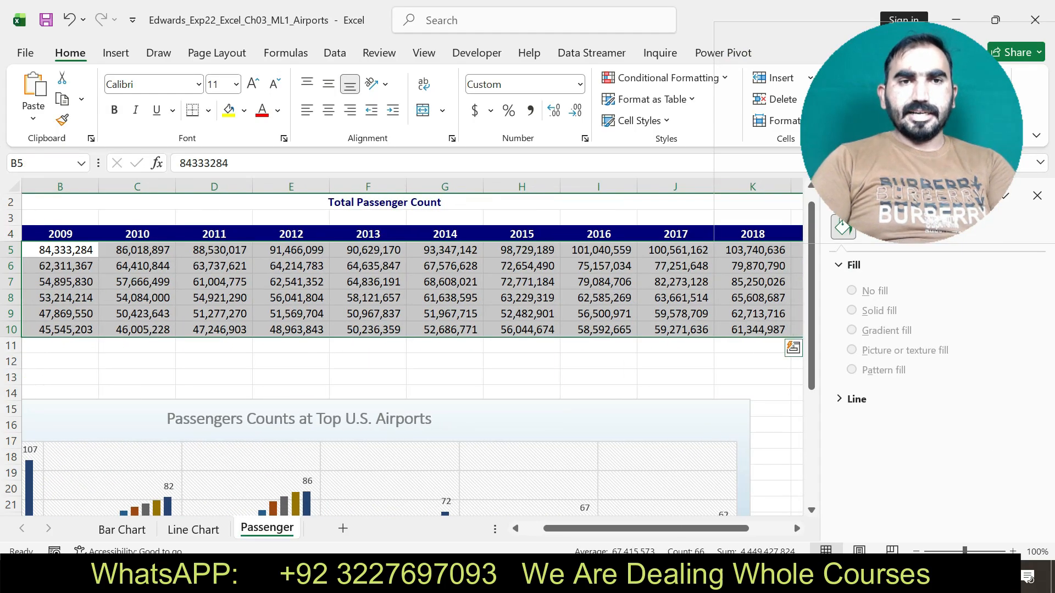
Try to insert Line sparklines for the data range B5:L10 with the location range M5:M10.
click(116, 53)
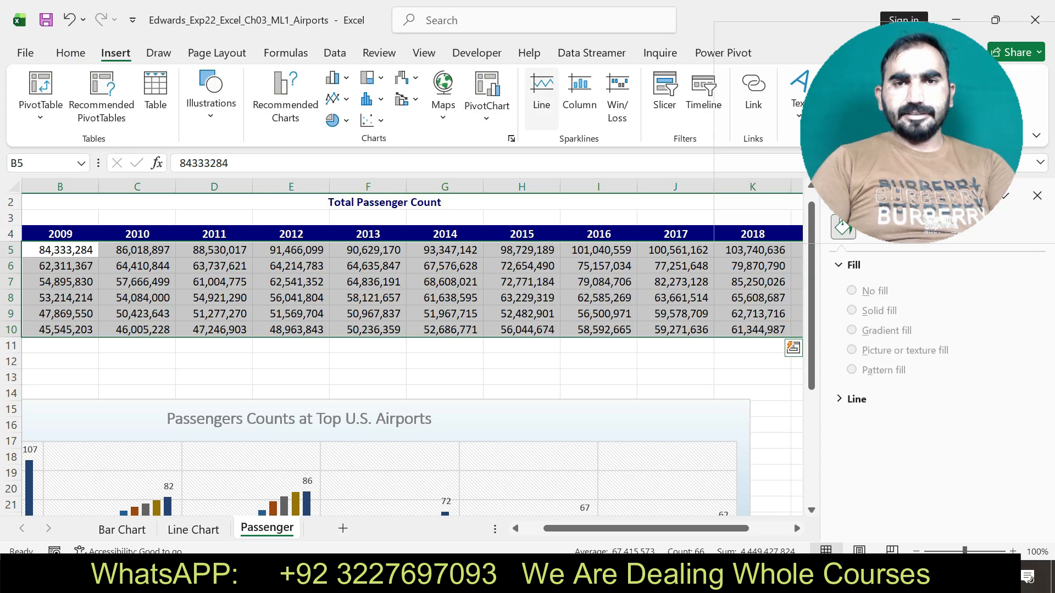
click(541, 98)
click(591, 253)
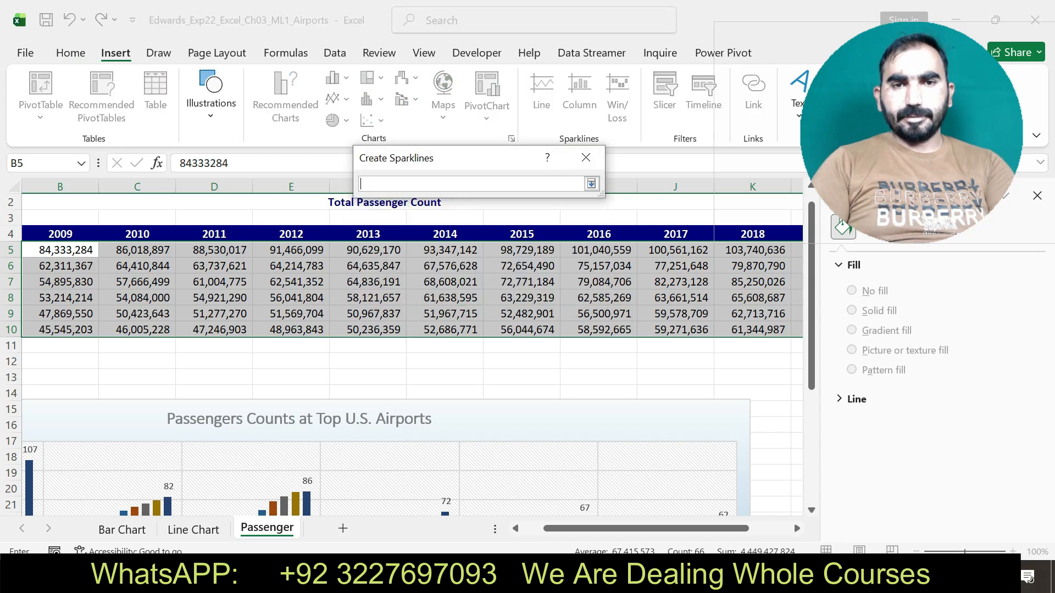
drag(911, 132, 839, 75)
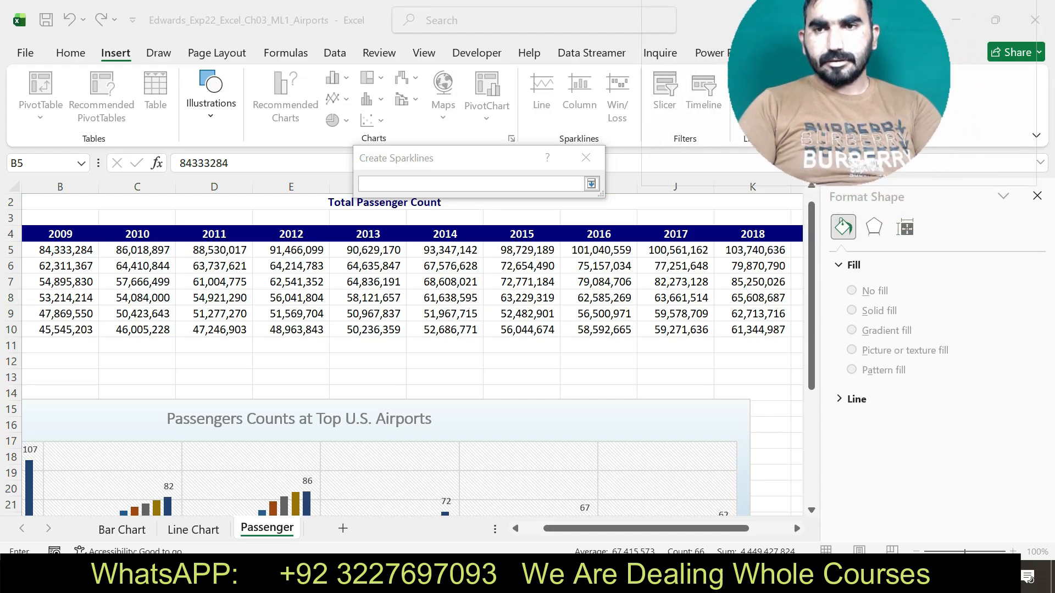
click(1037, 196)
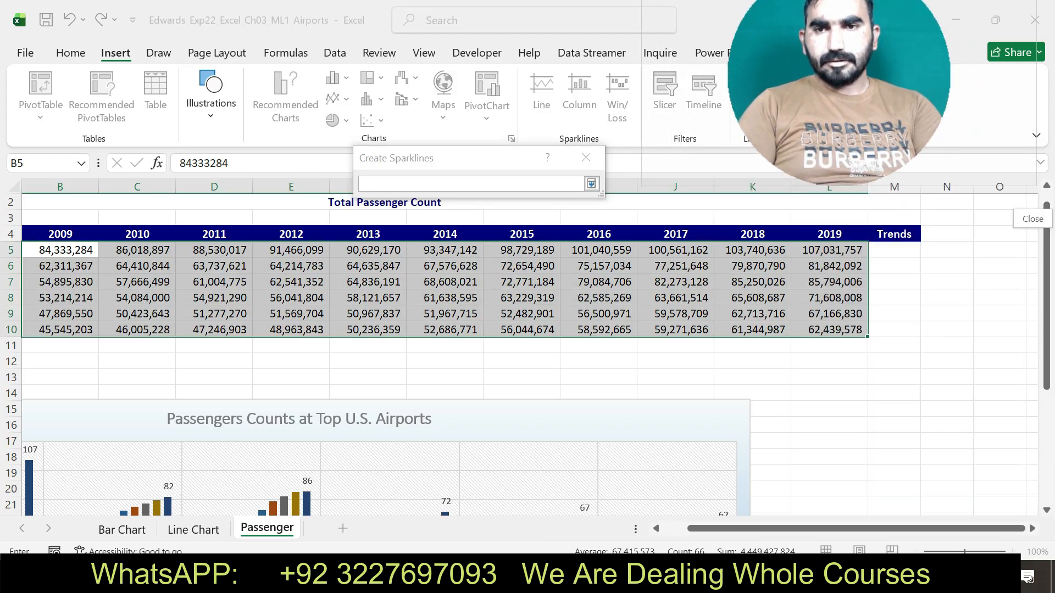
drag(894, 250, 900, 329)
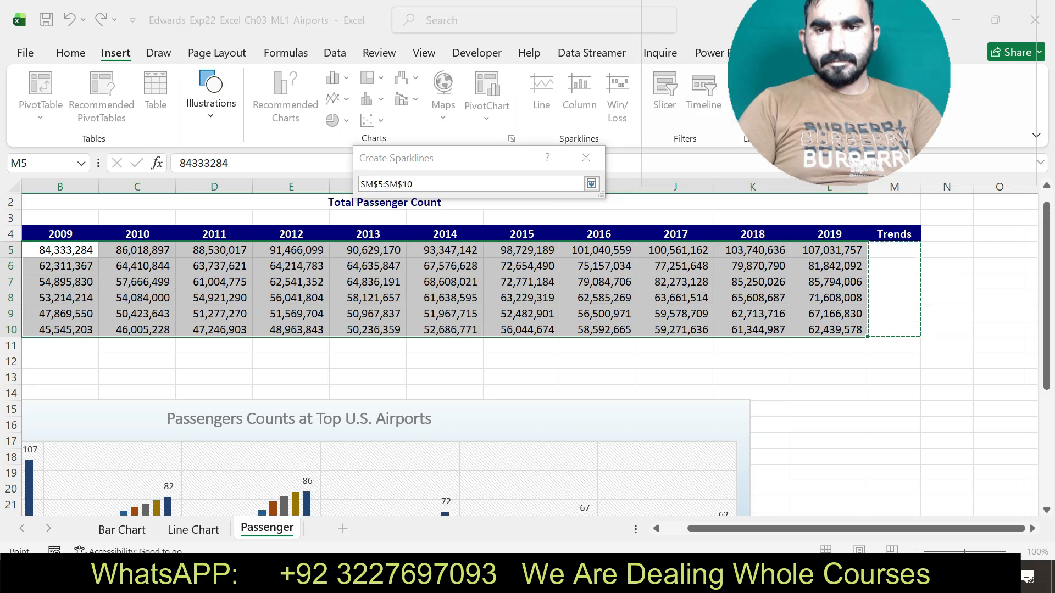
click(592, 183)
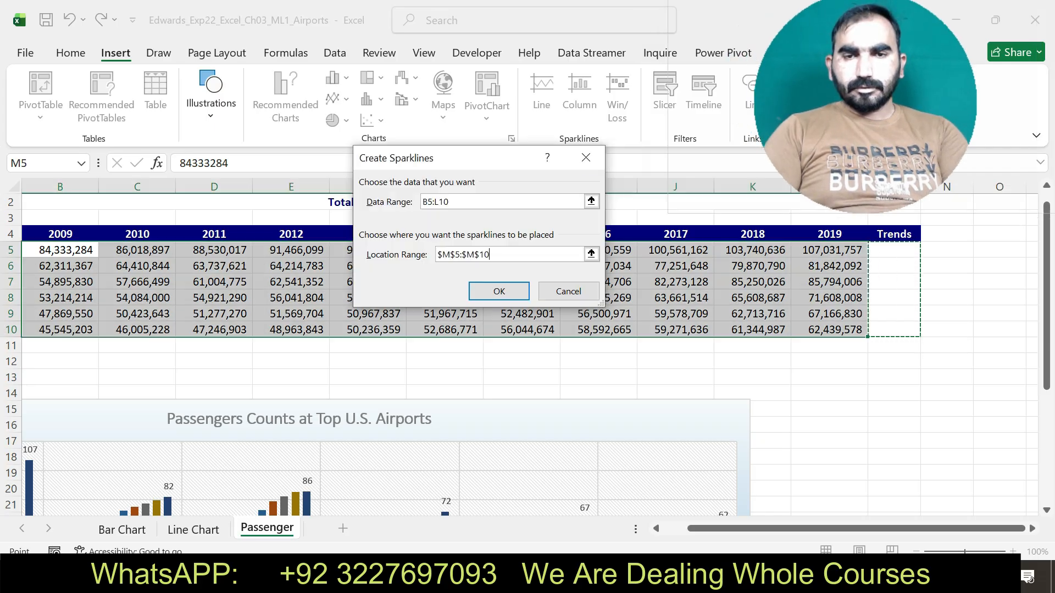
click(498, 291)
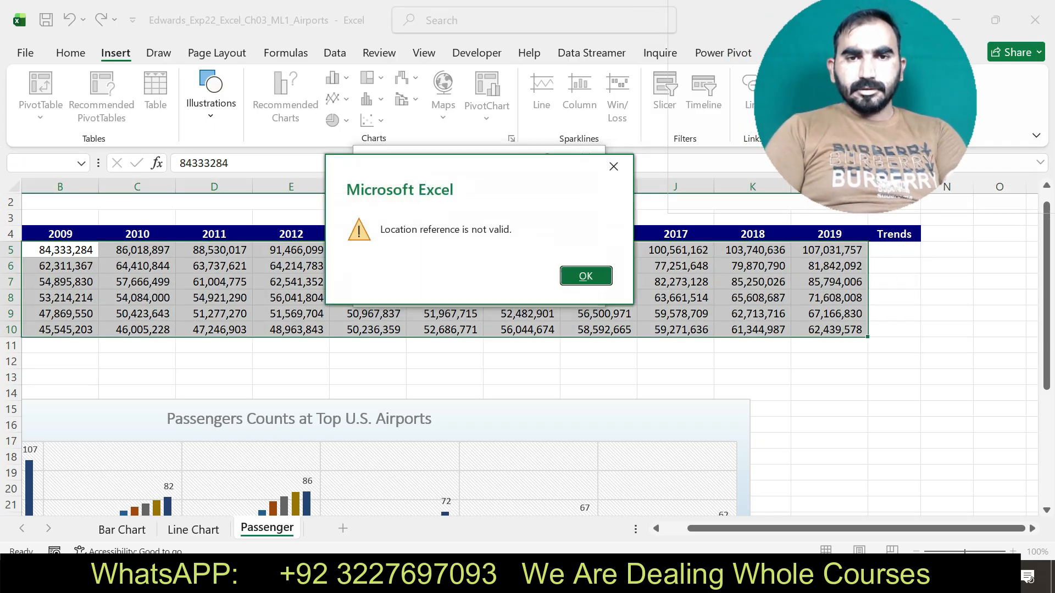
key(Return)
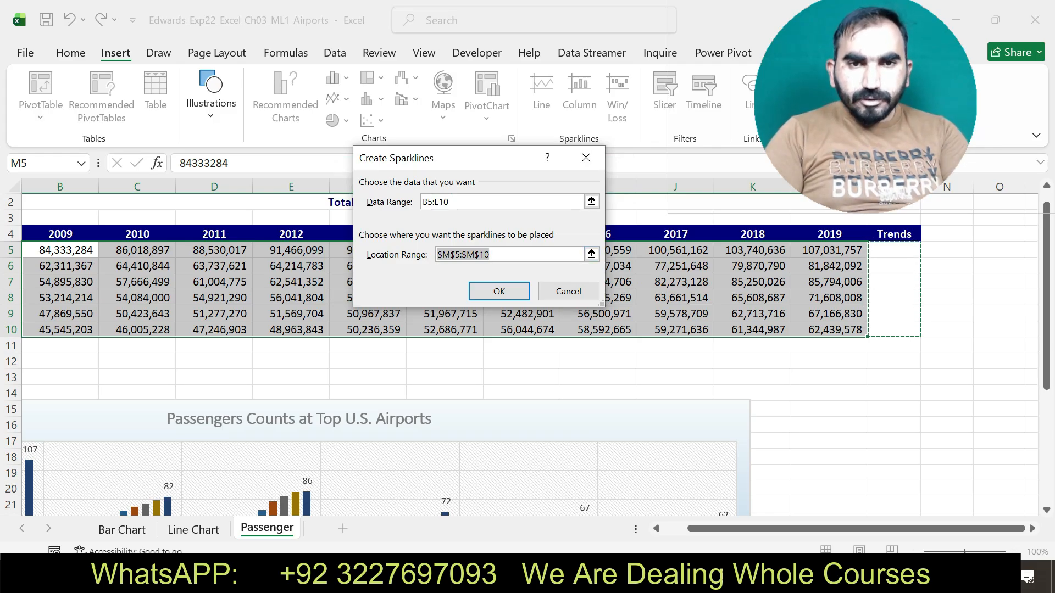
click(499, 292)
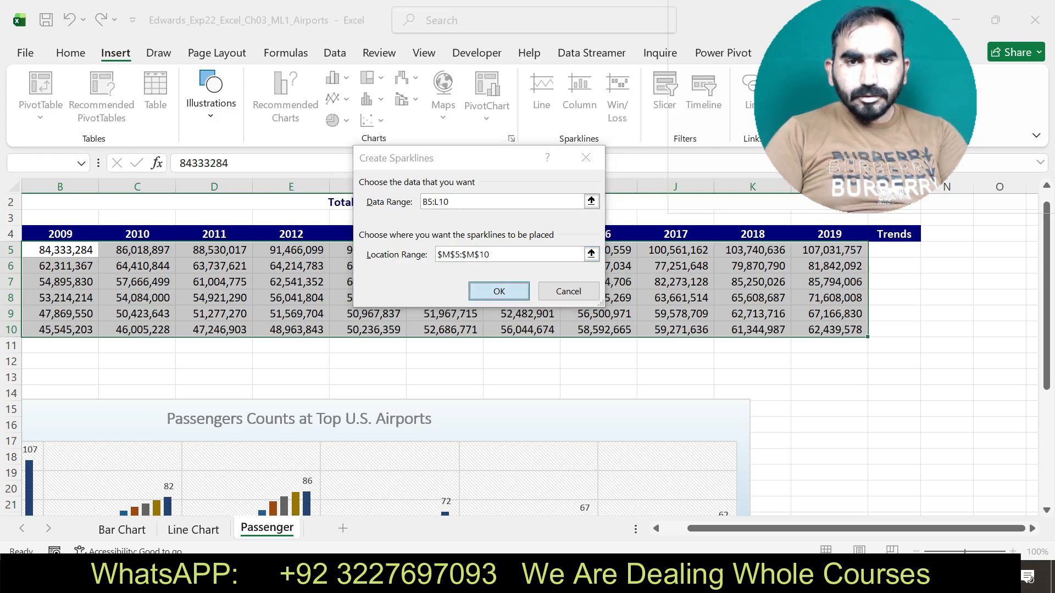
key(Return)
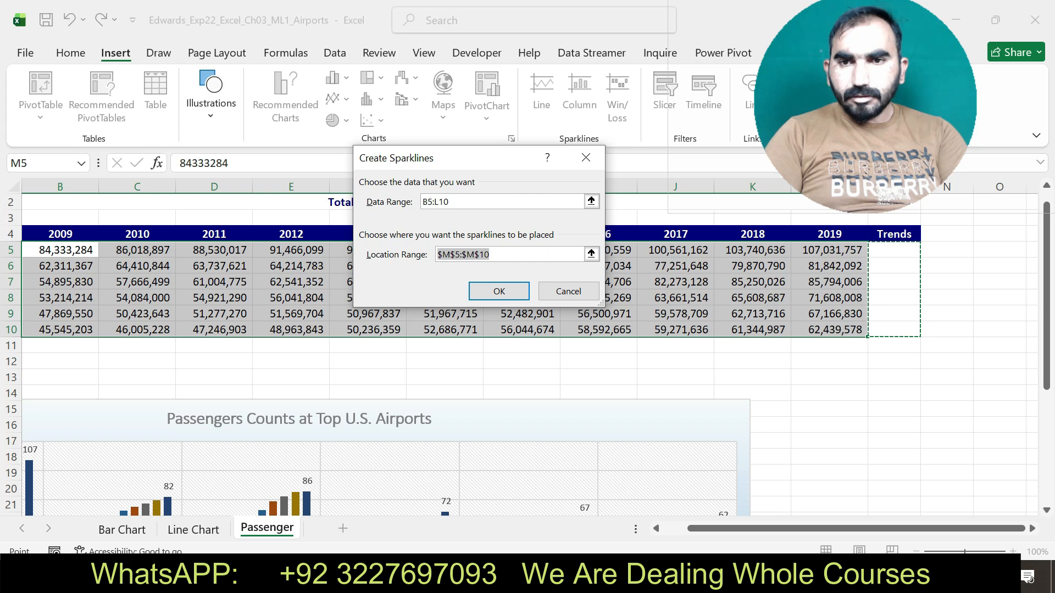
click(585, 158)
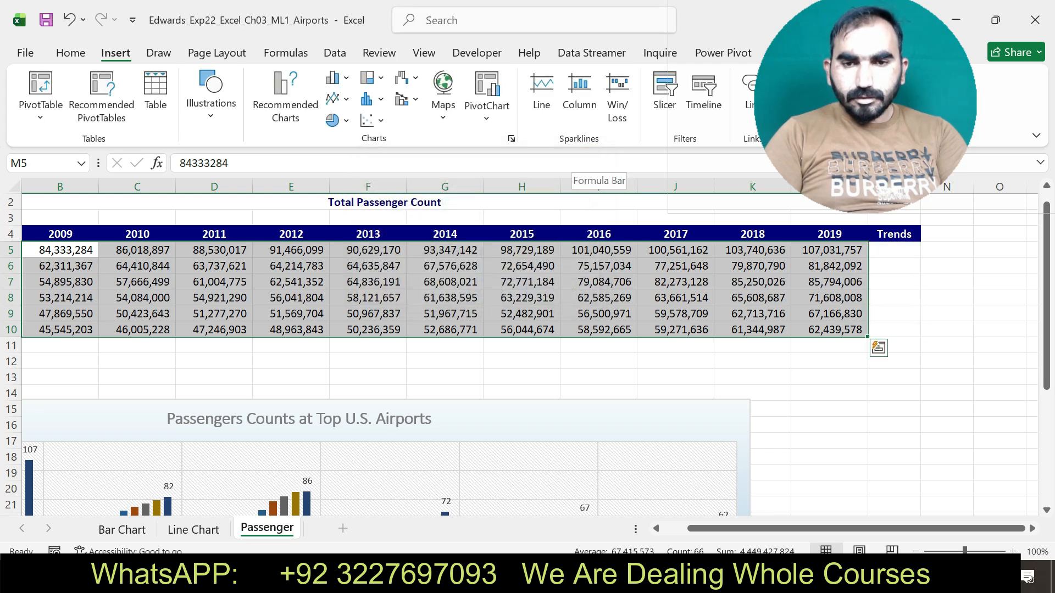
Check the sparkline ranges in Word's step 14, then return to Excel and select B5:L10 on the Passenger worksheet.
key(alt+Tab)
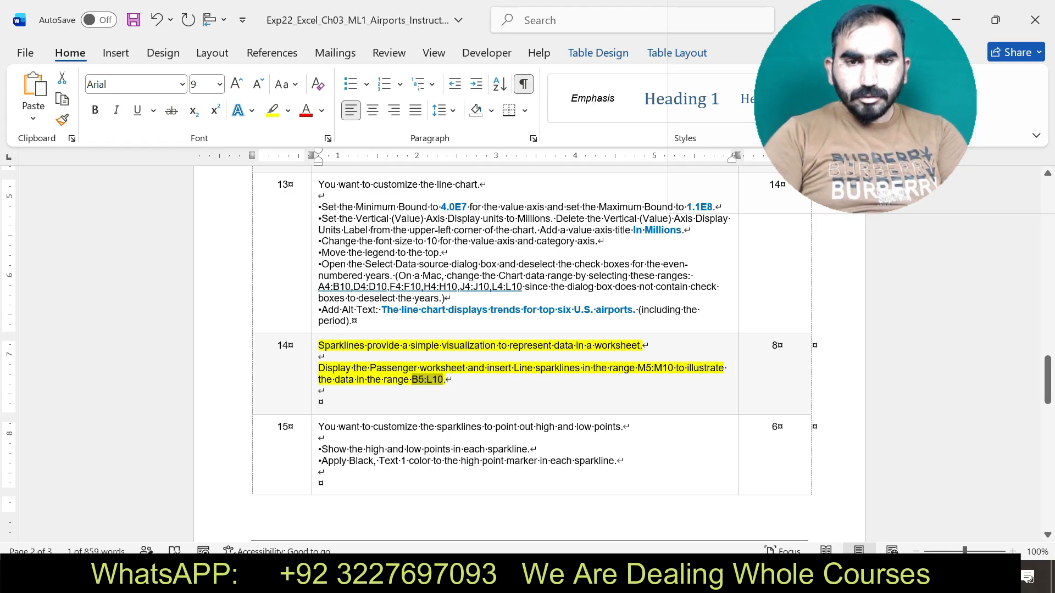
key(alt+Tab)
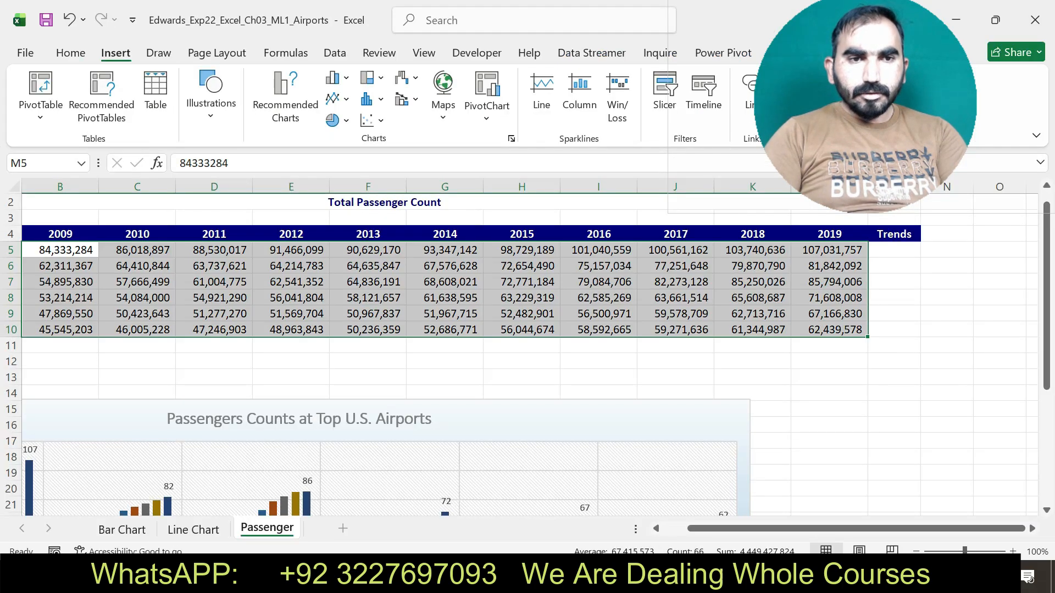
click(42, 163)
text(B5:L10)
key(Return)
click(42, 163)
text(B5:L10)
key(Return)
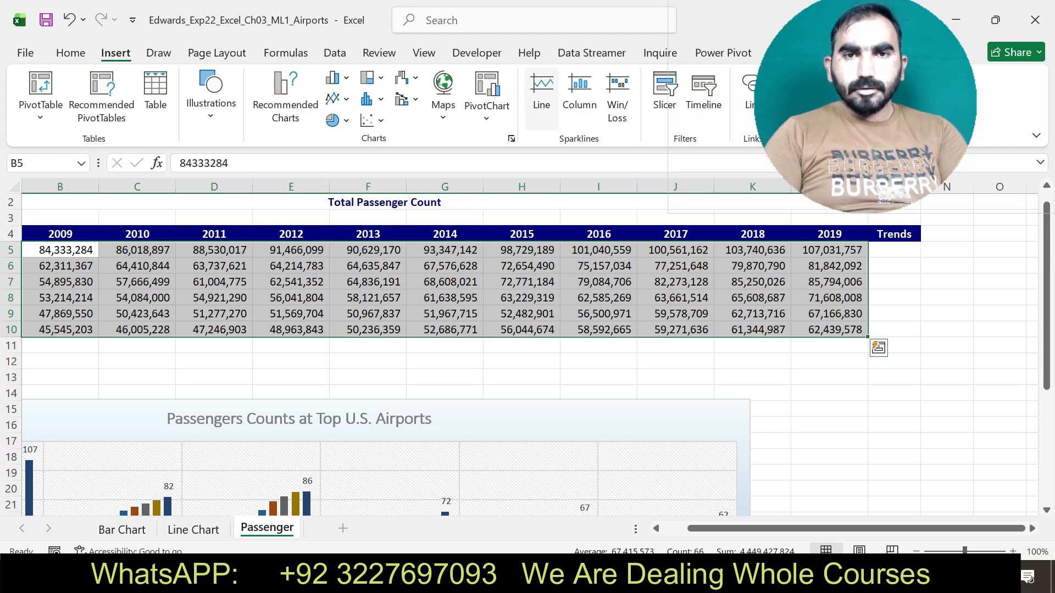
Insert Line sparklines for the data range B5:L10 with the location range M5:M10.
click(541, 90)
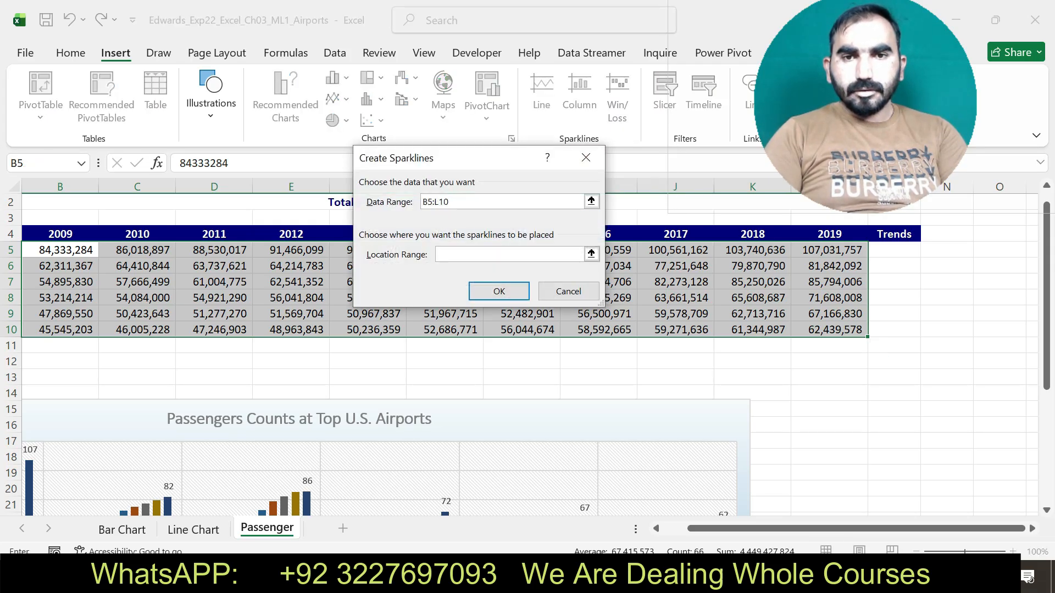
click(592, 253)
drag(894, 249, 894, 330)
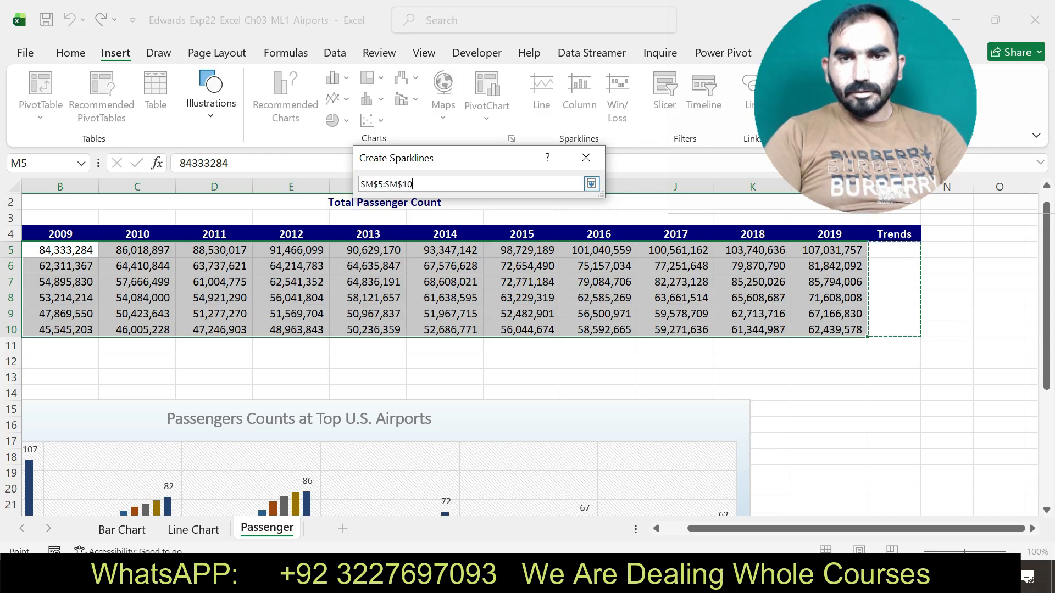
click(496, 289)
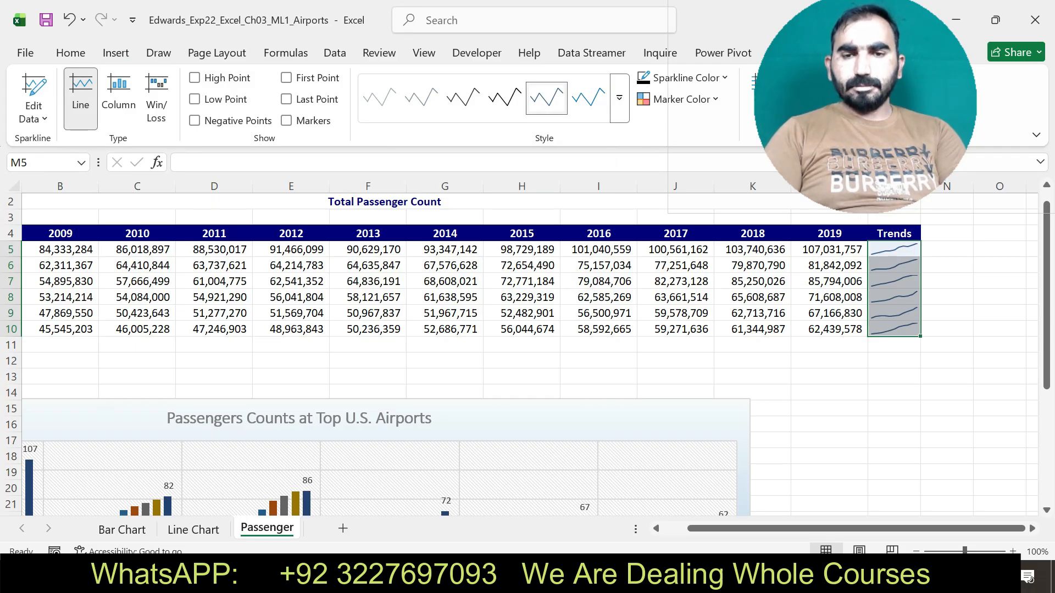
Switch to Word, undo the yellow highlight on step 14, and highlight the step 15 sparkline instructions in yellow.
key(alt+Tab)
key(ctrl+z)
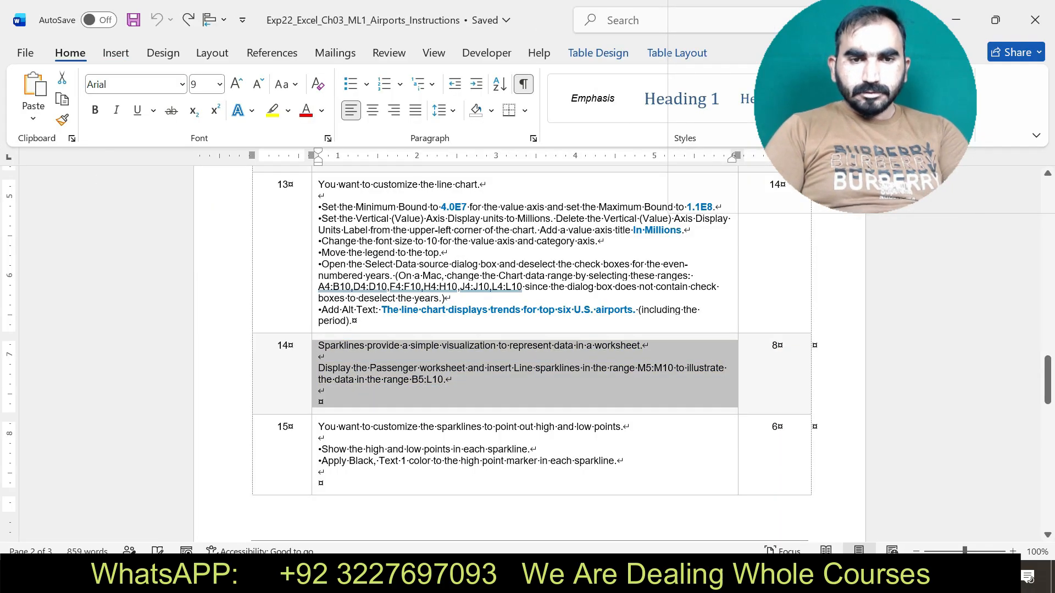
drag(318, 426, 614, 461)
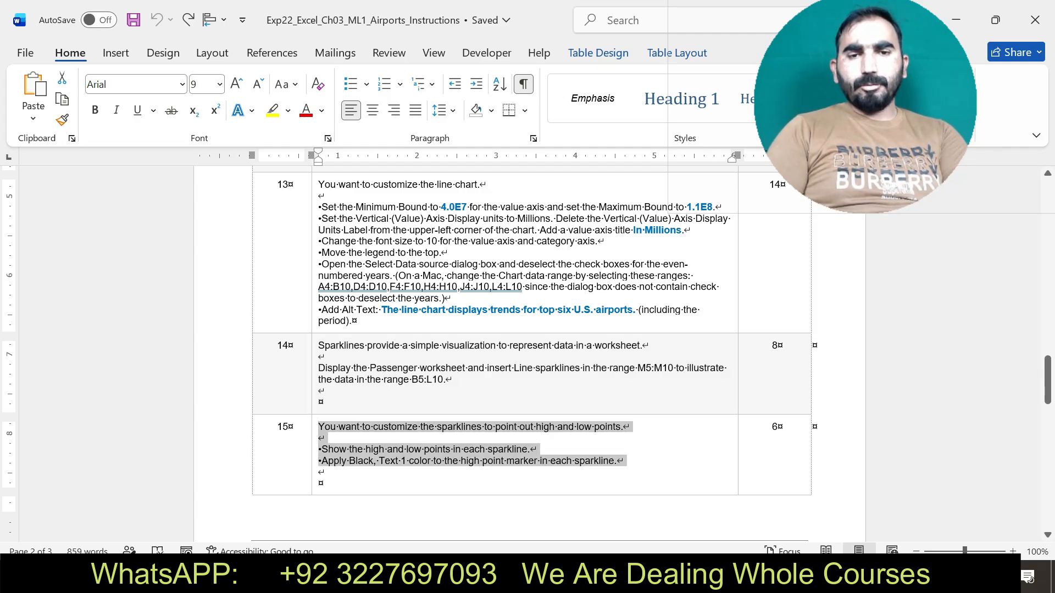
click(714, 433)
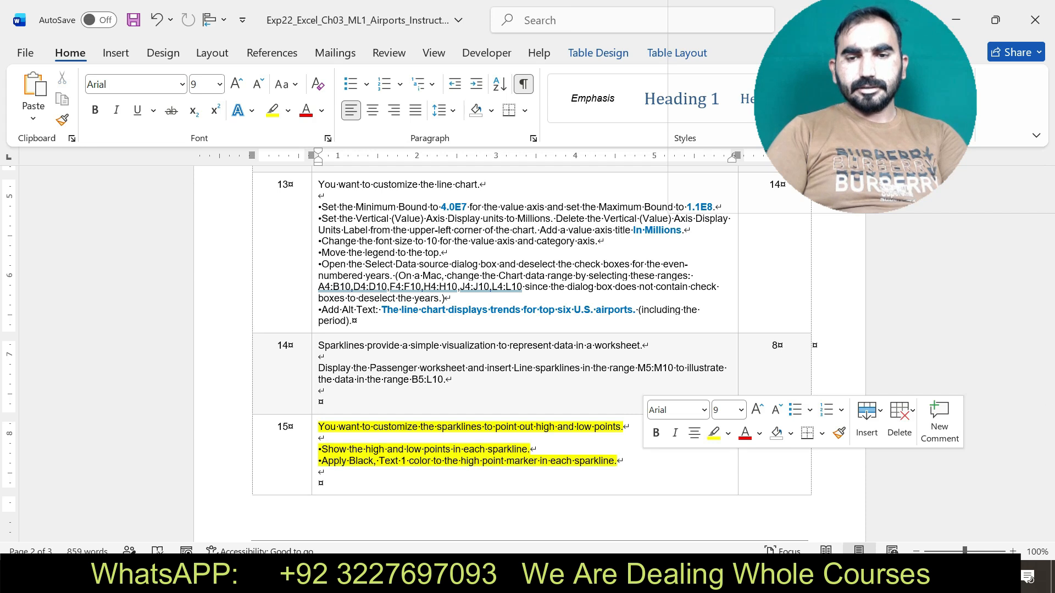
Following Word's step 15, show the high and low points in Excel's M5:M10 sparklines and color the high point markers Black, Text 1.
key(alt+Tab)
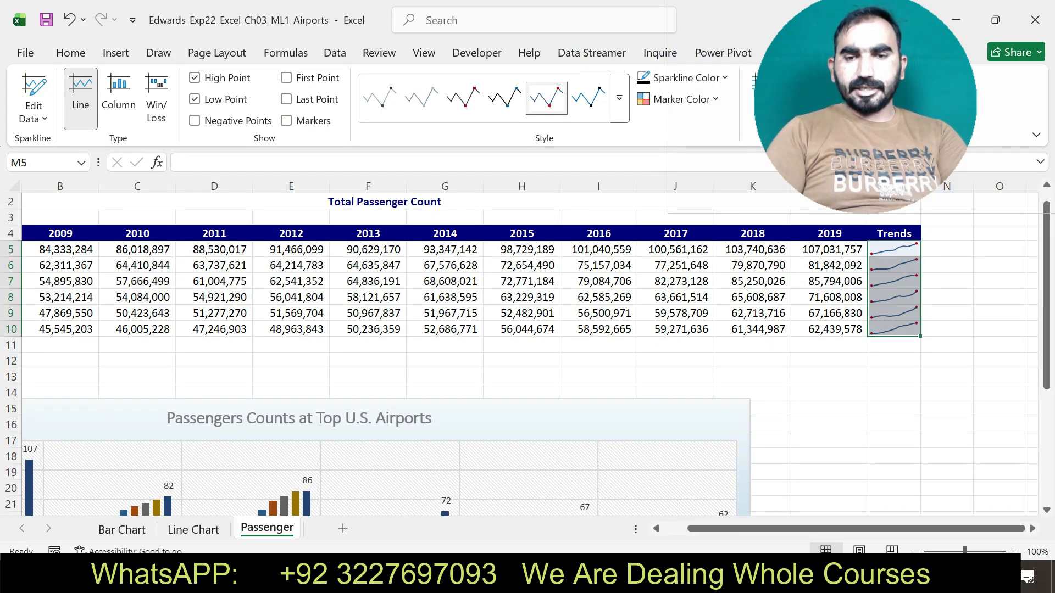
key(alt+Tab)
mouse_move(318, 460)
mouse_down()
mouse_move(374, 460)
mouse_move(324, 473)
mouse_up()
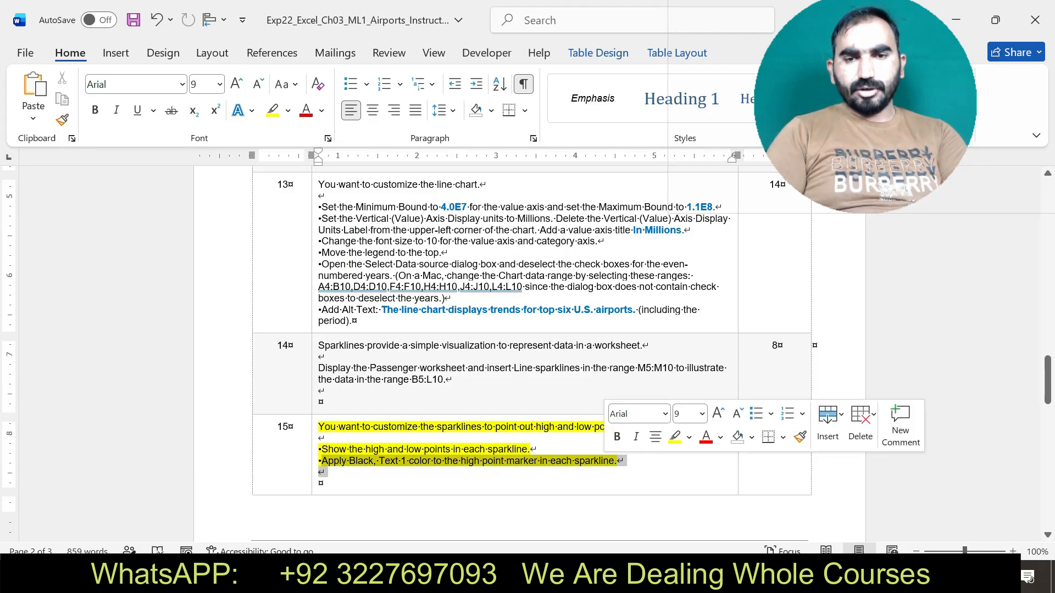
key(alt+Tab)
drag(865, 110, 928, 177)
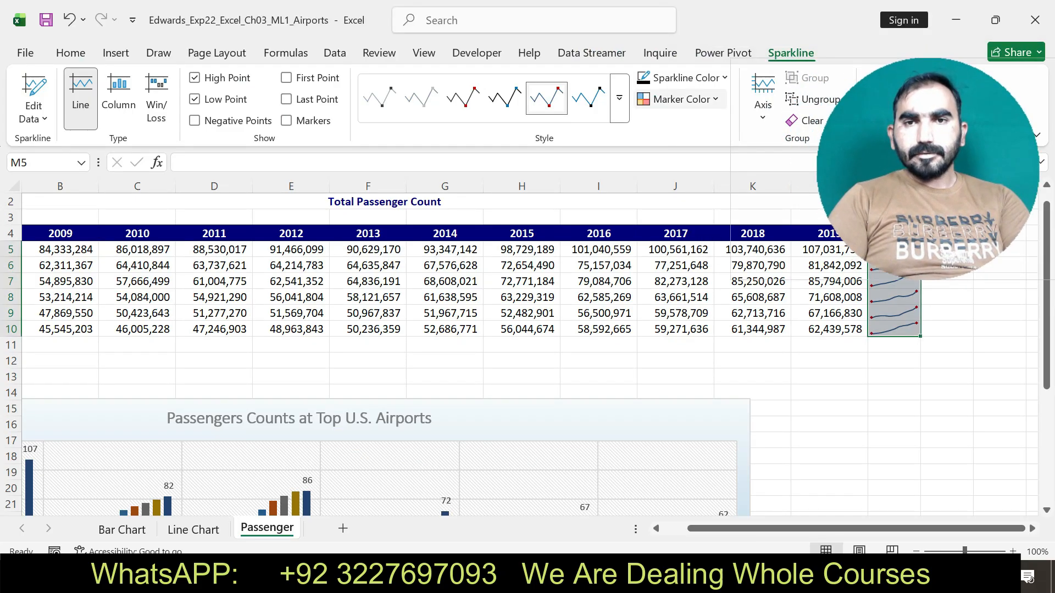
click(682, 99)
mouse_move(684, 146)
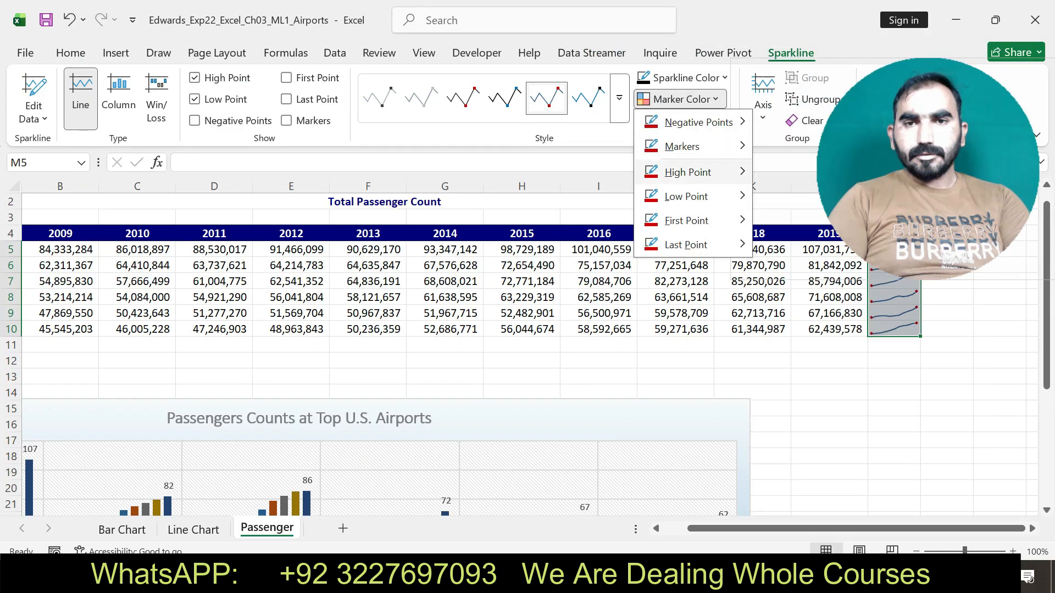
mouse_move(688, 172)
click(787, 181)
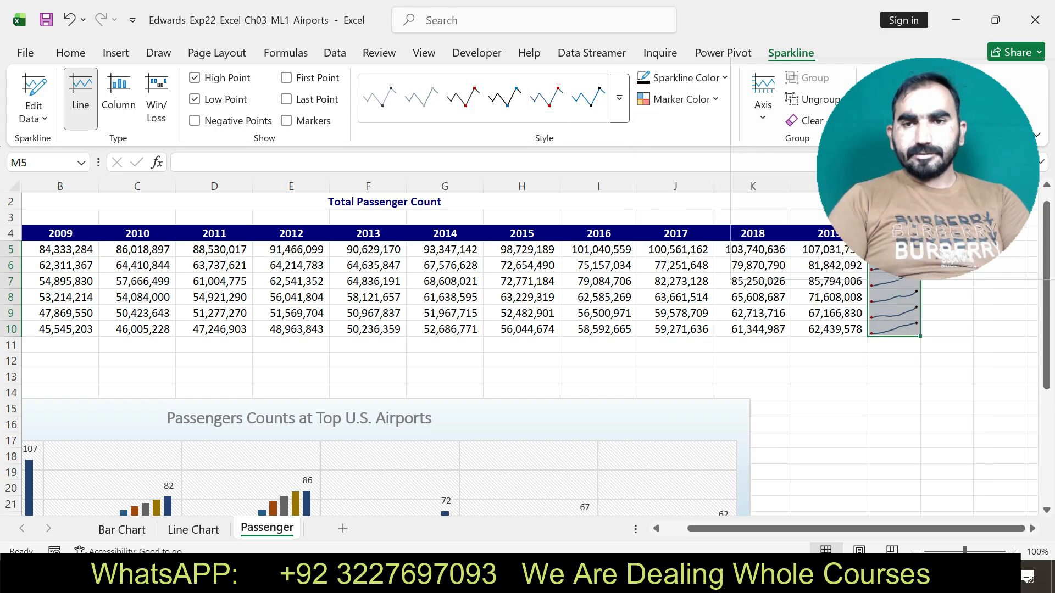
drag(894, 281, 894, 229)
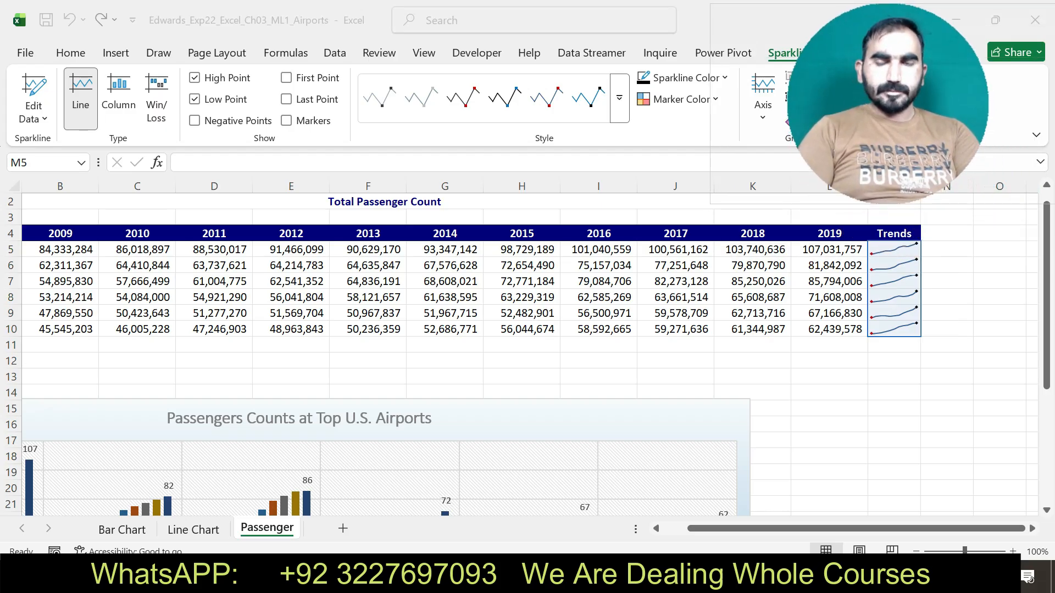
Switch to Word, undo the yellow highlight on step 15, and highlight the step 16 page format instructions in yellow.
key(alt+Tab)
key(ctrl+z)
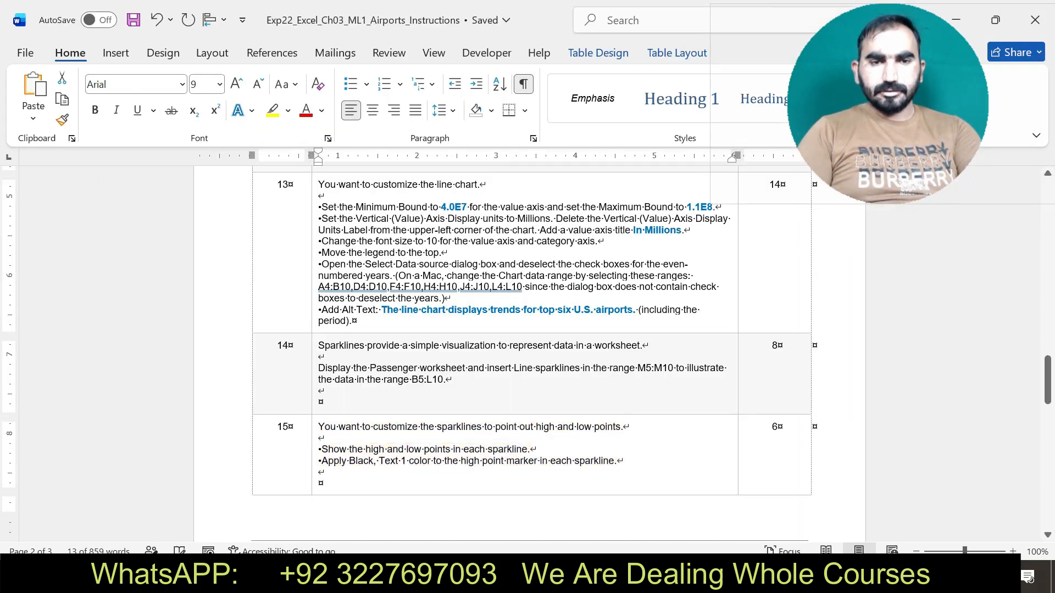
scroll(530, 351, down, 6)
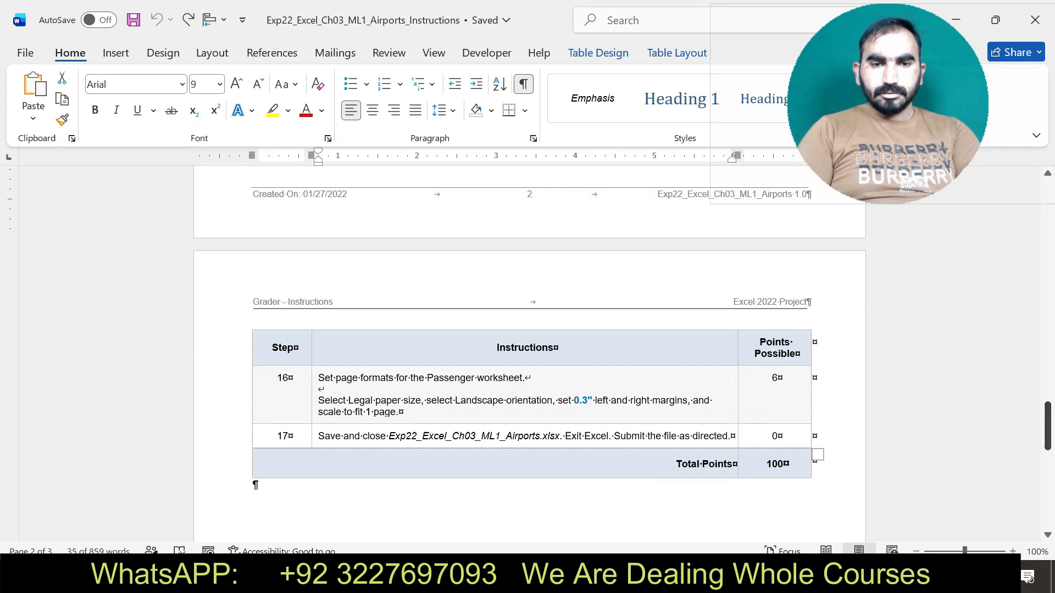
drag(318, 378, 408, 390)
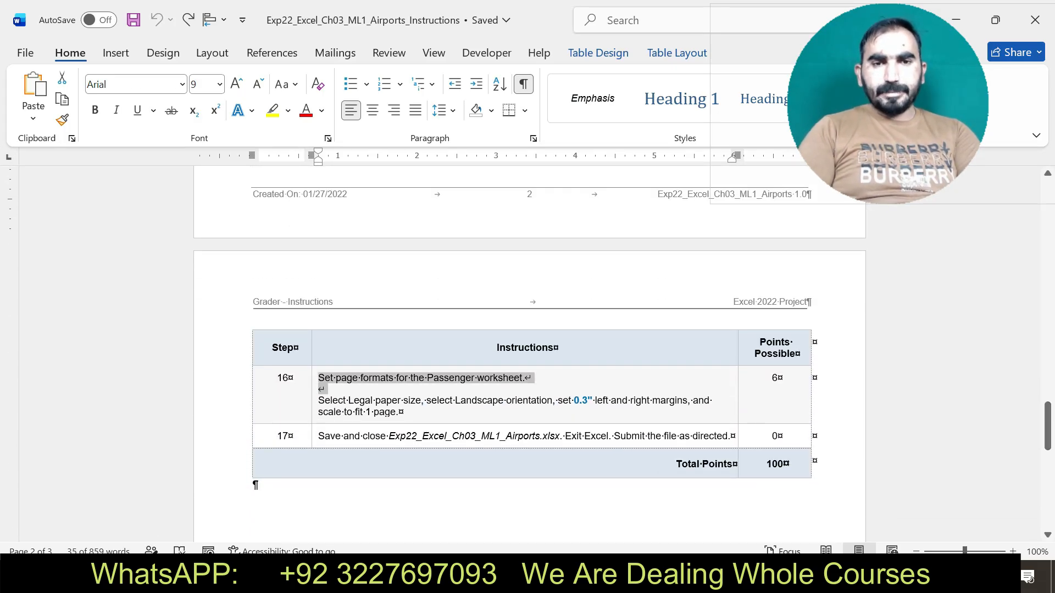
click(314, 401)
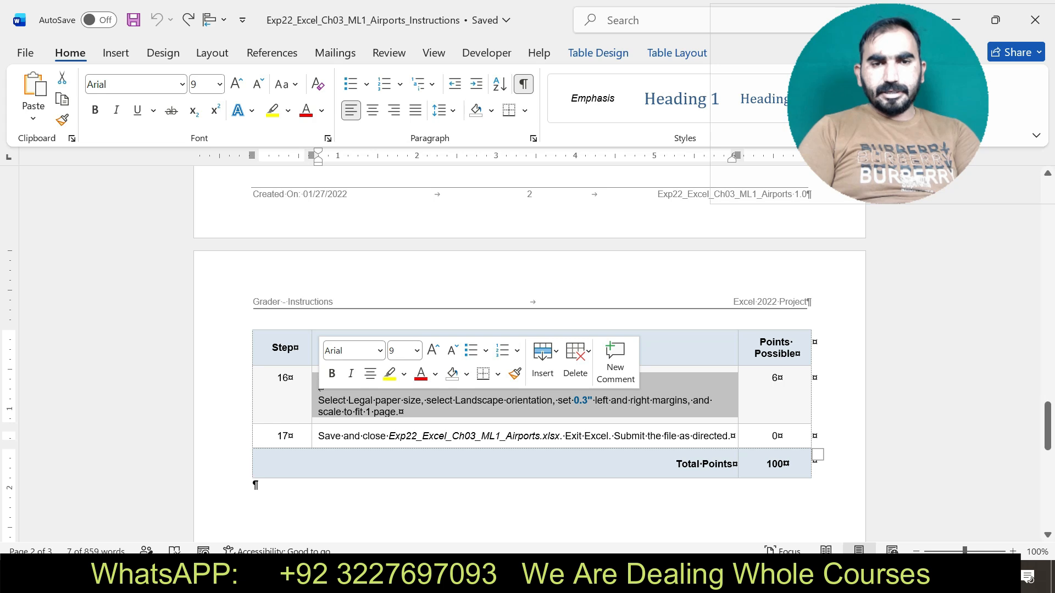
click(389, 373)
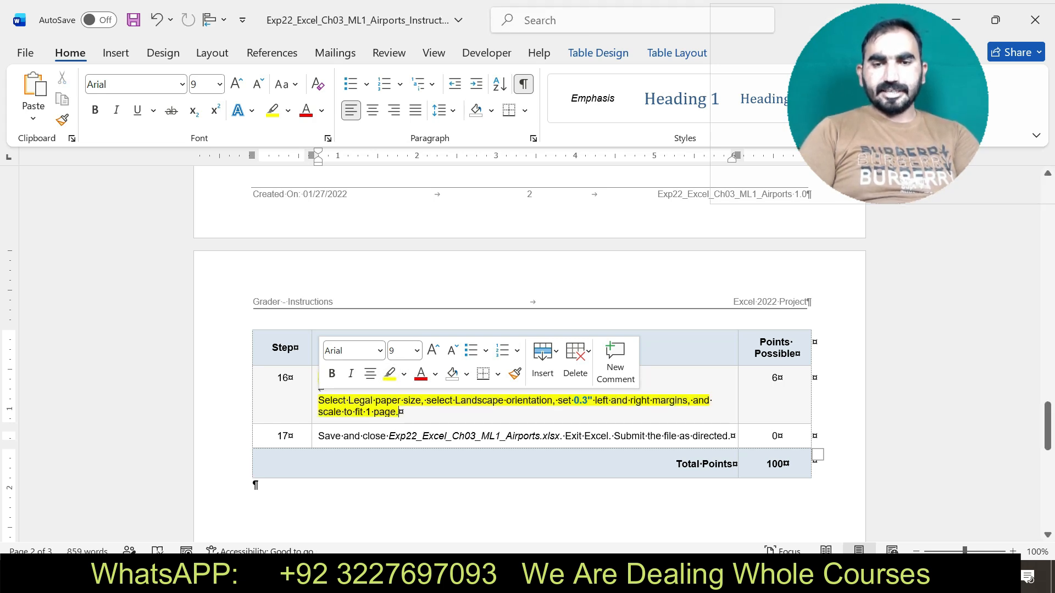
Switch to Excel and set the Passenger worksheet's paper size to Legal.
key(alt+Tab)
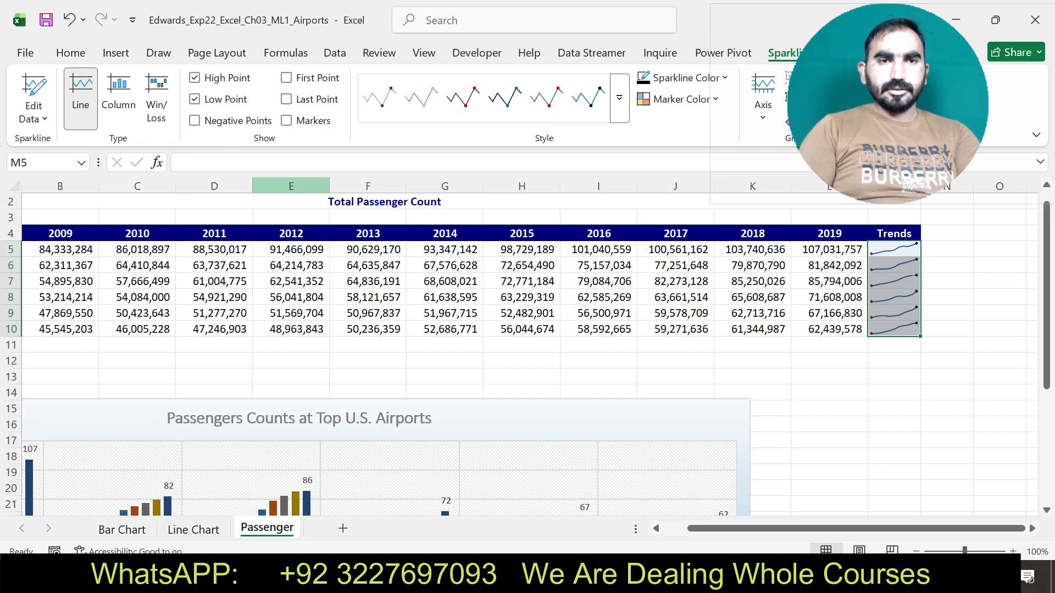
click(217, 53)
click(247, 104)
click(297, 230)
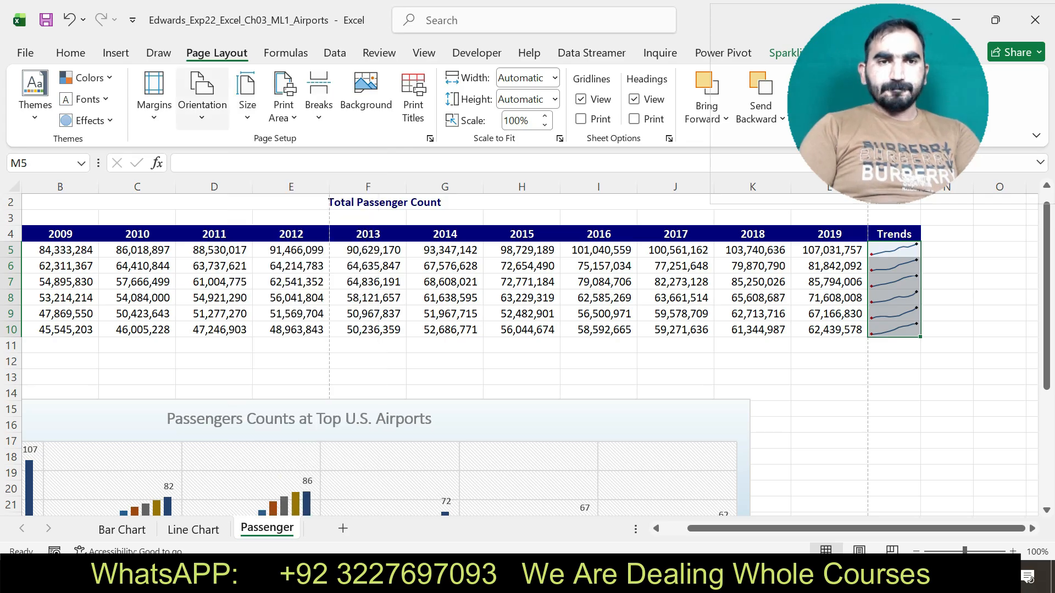
Set custom left and right page margins of 0.3 for the Passenger worksheet.
click(154, 99)
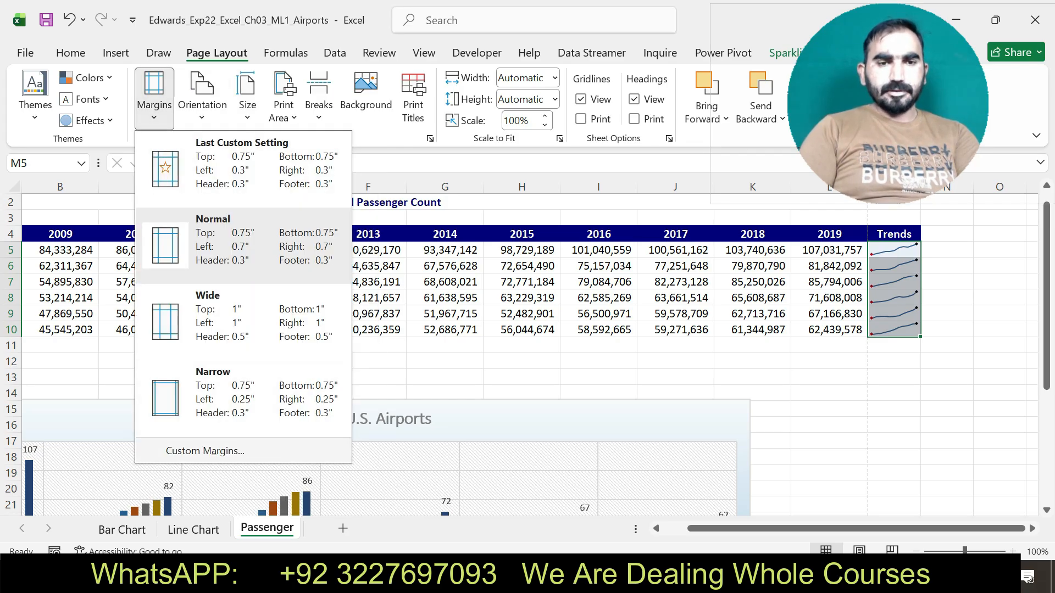
click(205, 451)
click(400, 169)
click(400, 169)
key(Right)
key(BackSpace)
text(3)
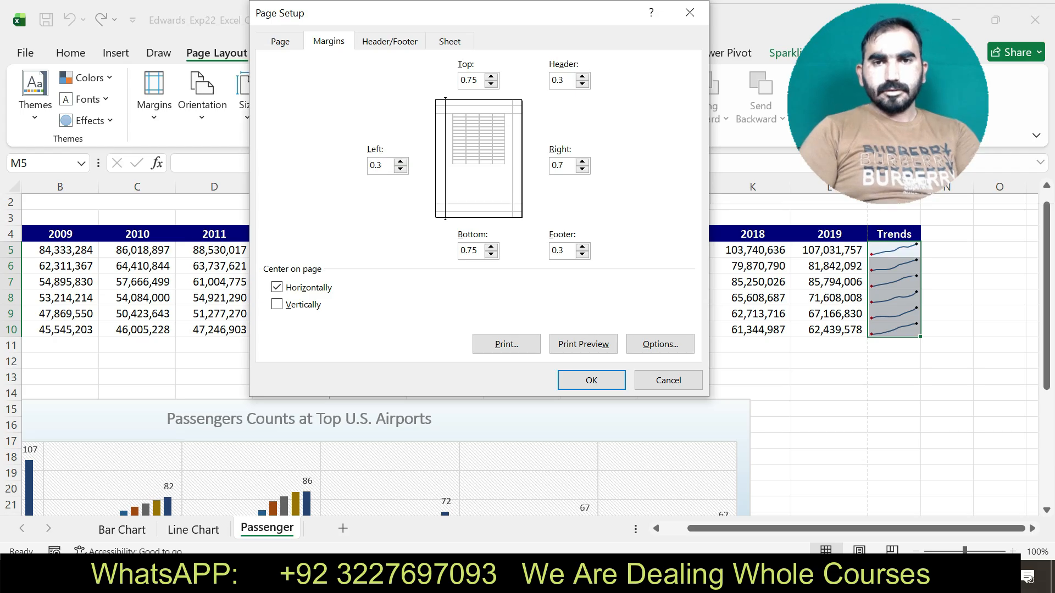
click(565, 165)
key(BackSpace)
text(3)
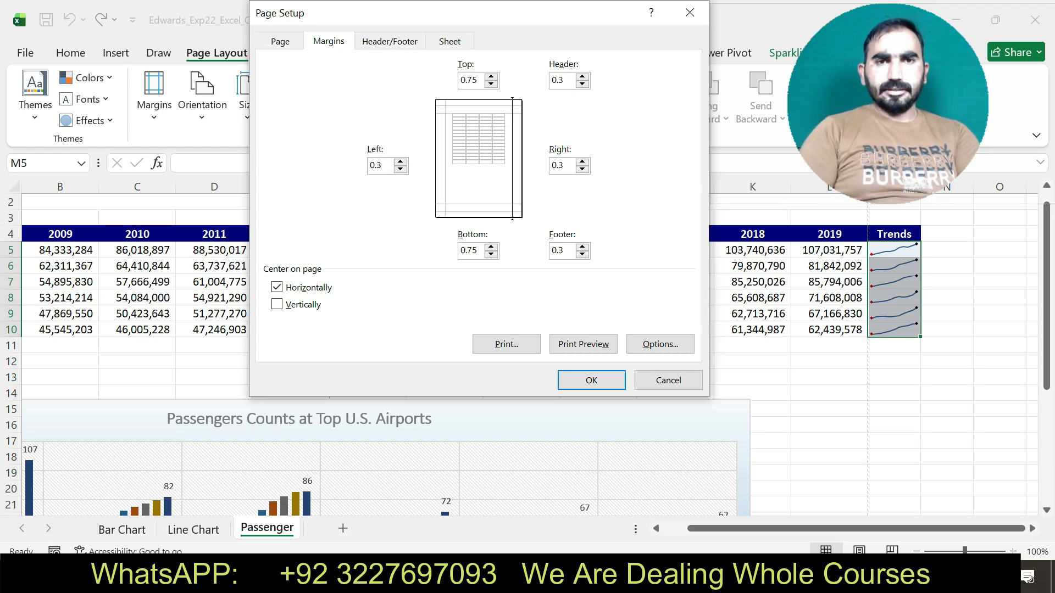
Set the worksheet's scaling to fit 1 page wide by 1 tall and apply the page setup.
click(390, 41)
click(328, 42)
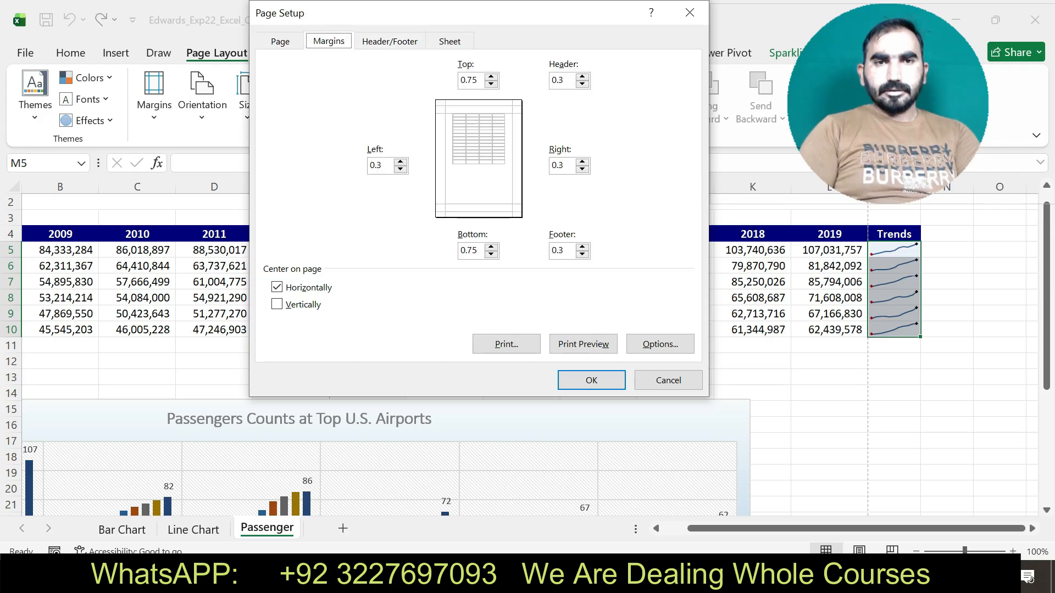
click(279, 41)
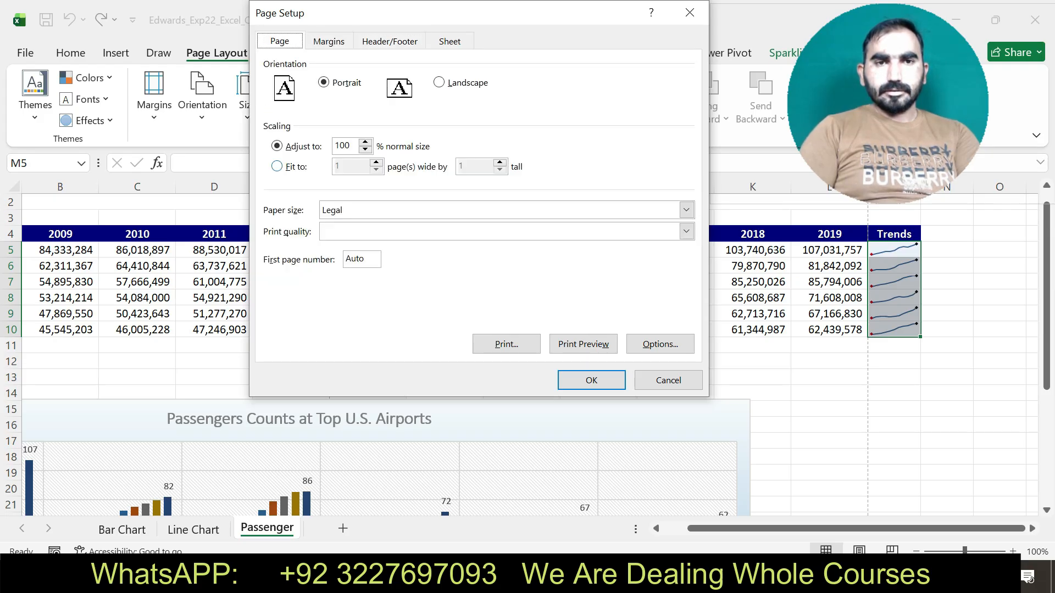
click(277, 167)
click(591, 380)
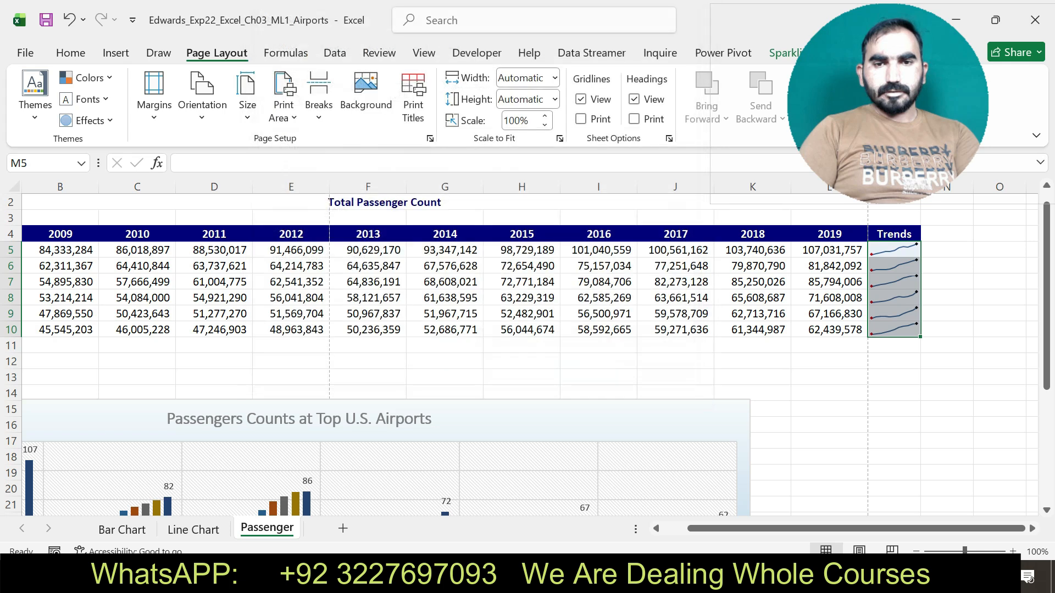